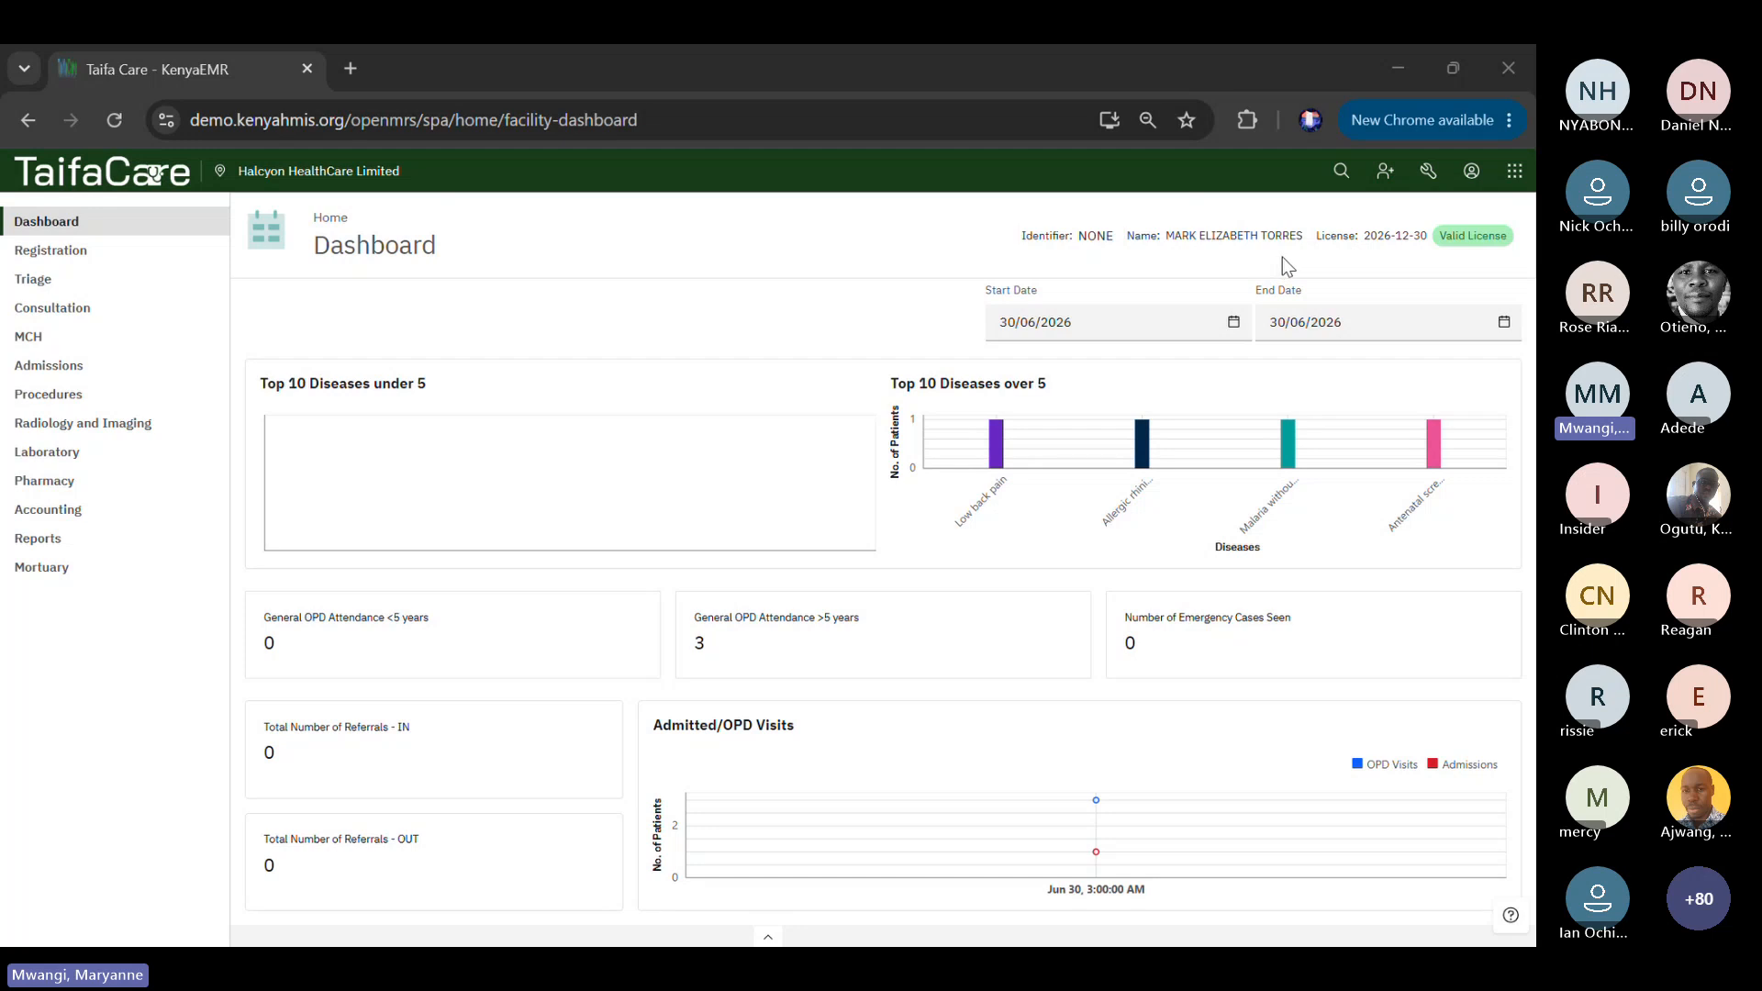
Go to user management in the Administration module and start adding a new user.
{"action": "left_click", "coordinate": [1515, 172]}
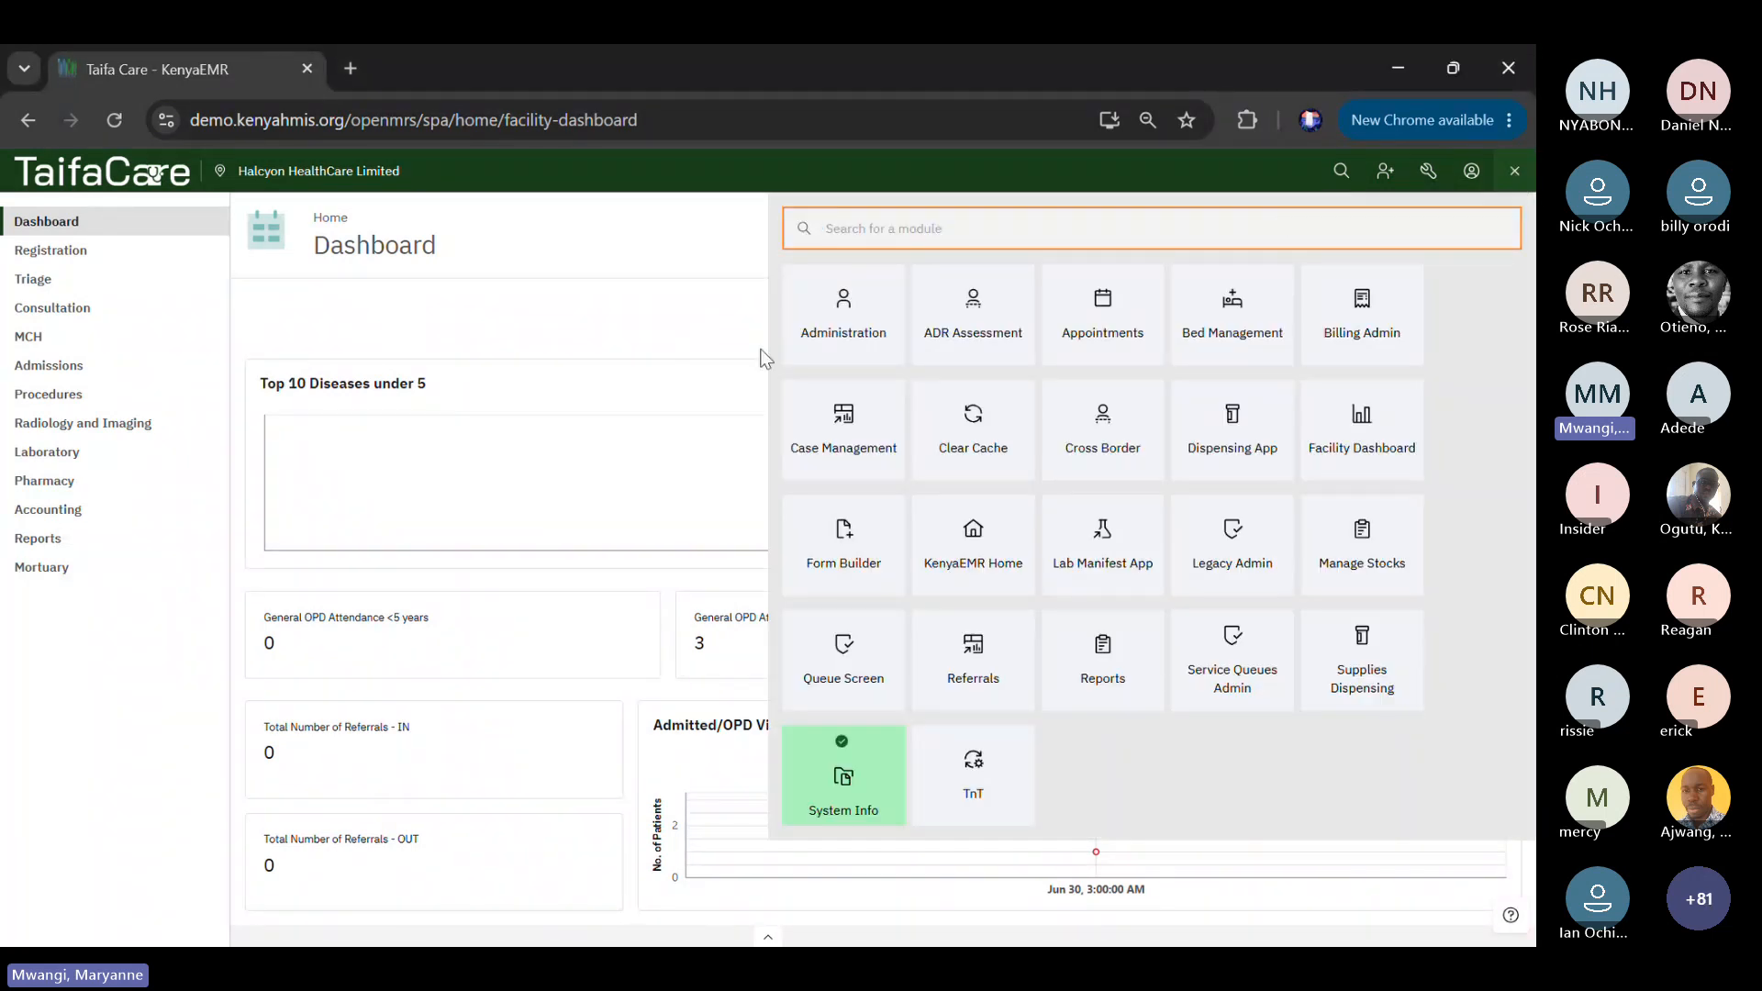
{"action": "left_click", "coordinate": [864, 334]}
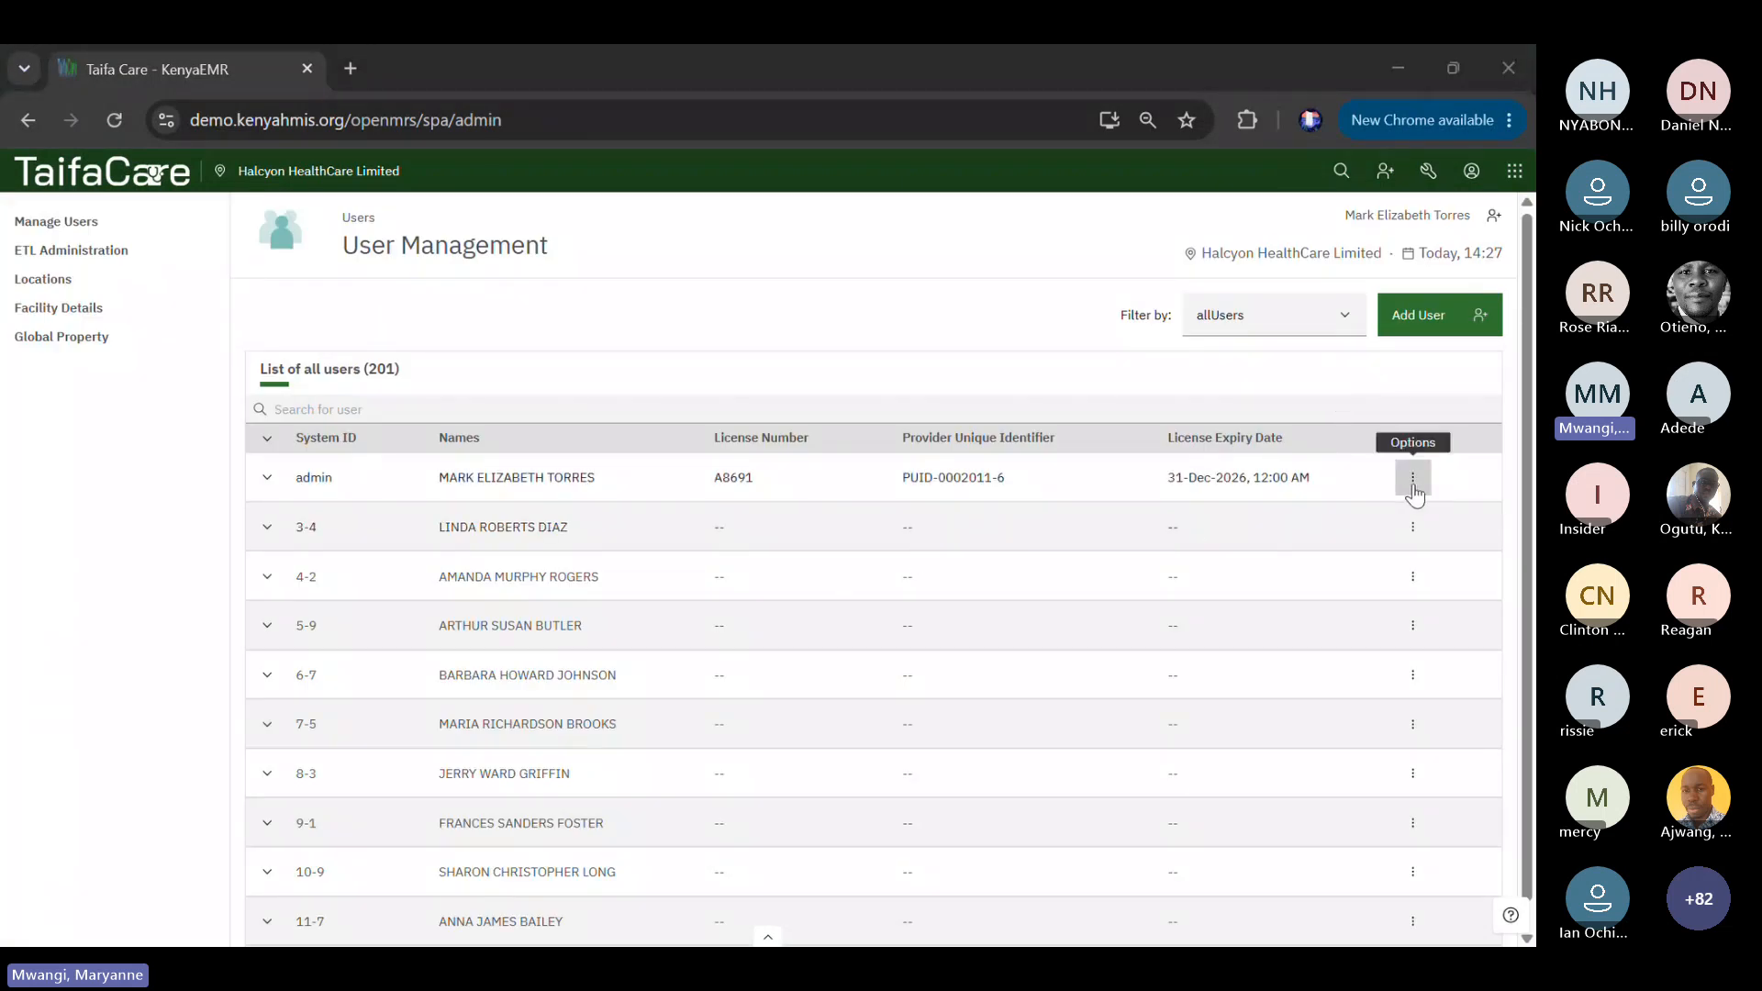
{"action": "left_click", "coordinate": [1423, 327]}
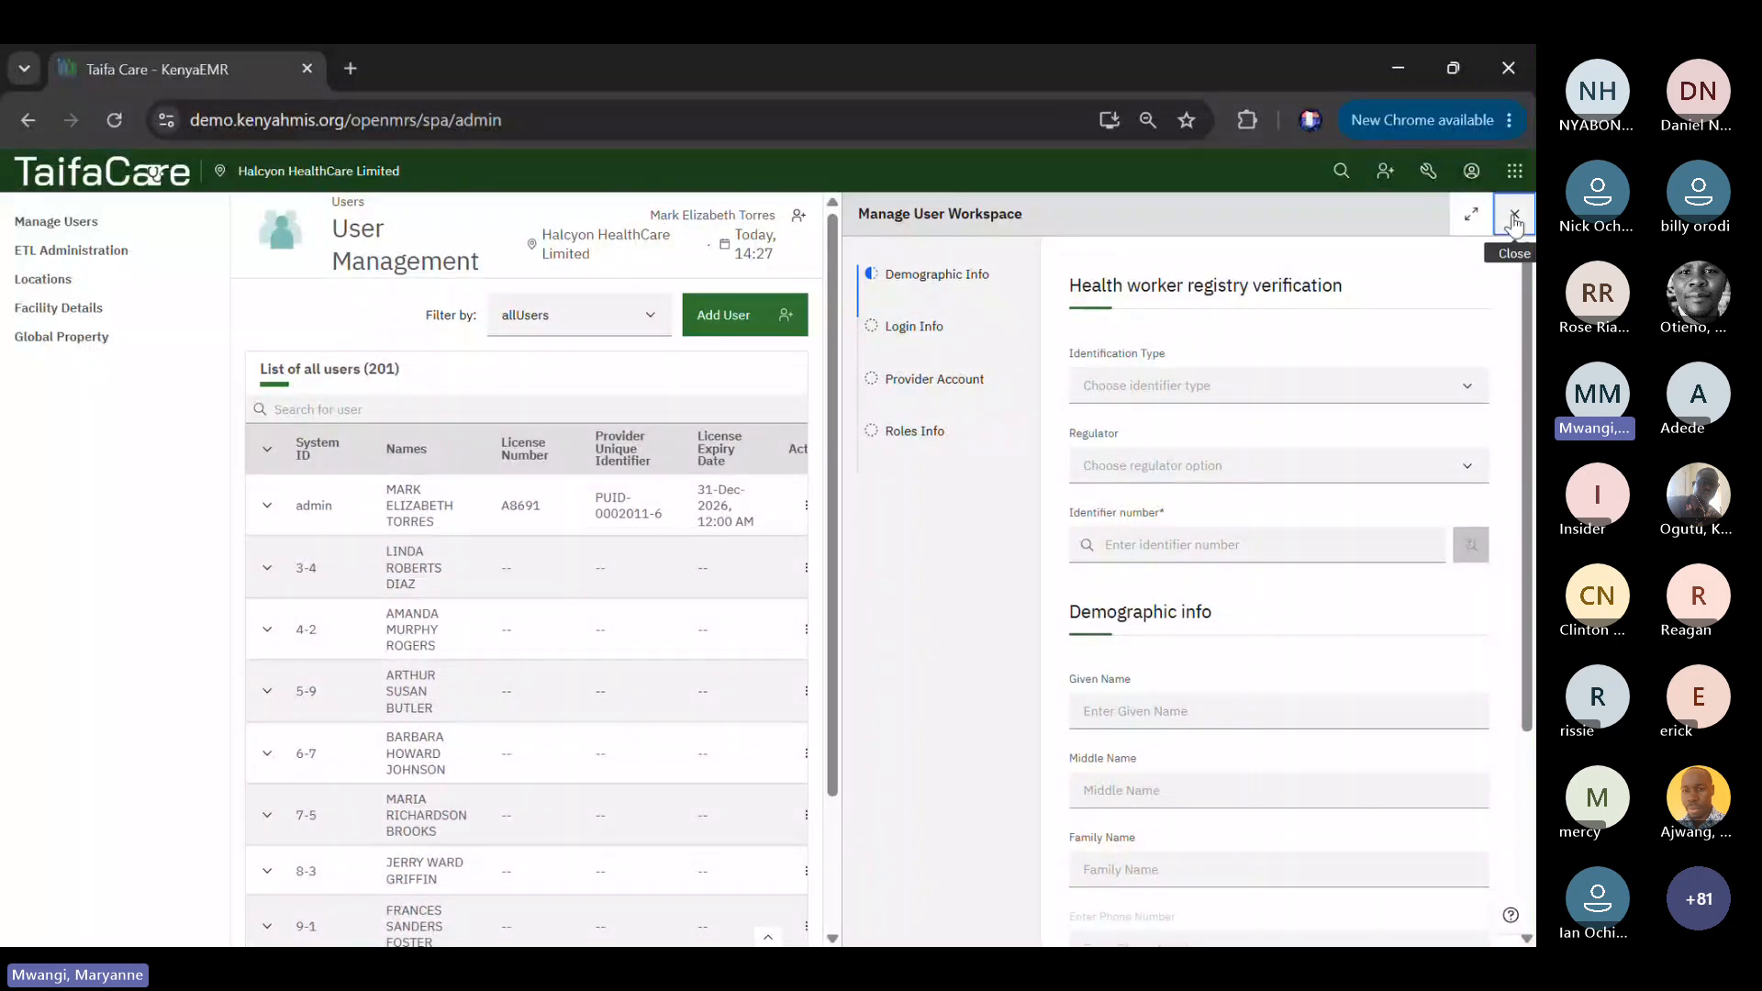
{"action": "left_click", "coordinate": [1514, 216]}
{"action": "left_click", "coordinate": [1421, 328]}
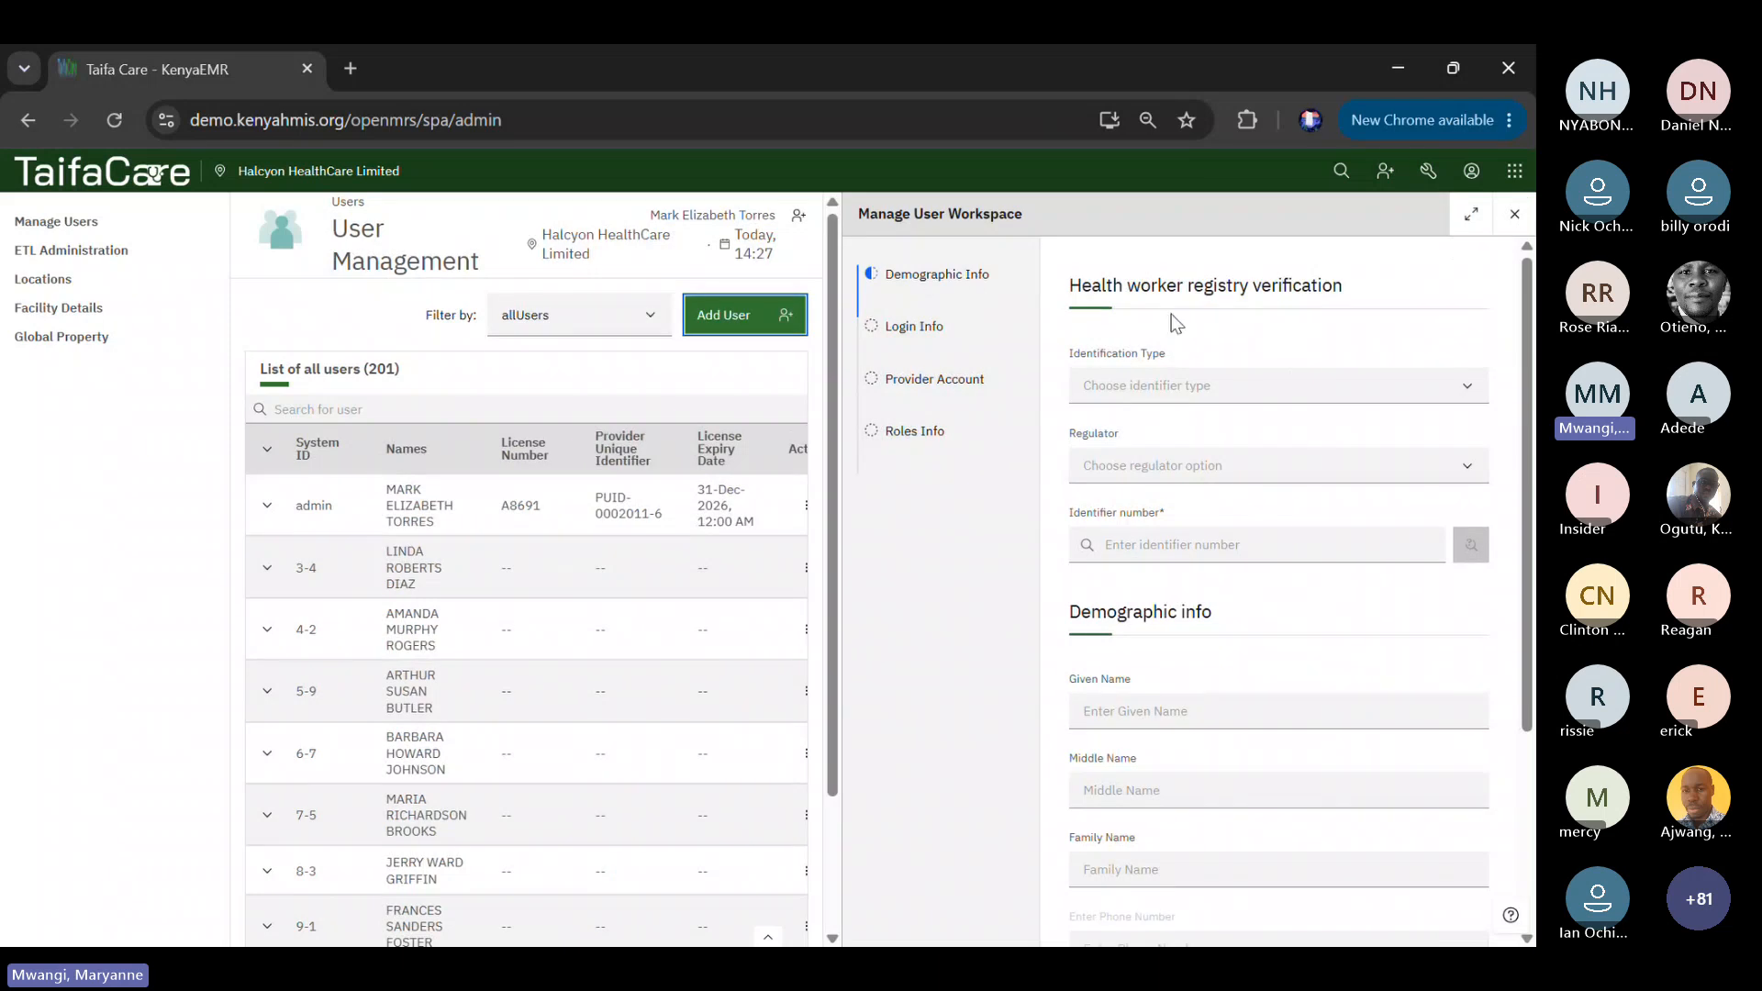
Look up the health worker in the registry by National ID number, with Kenya Medical Practitioners and Dentists Council as regulator.
{"action": "left_click", "coordinate": [1455, 379]}
{"action": "left_click", "coordinate": [1134, 456]}
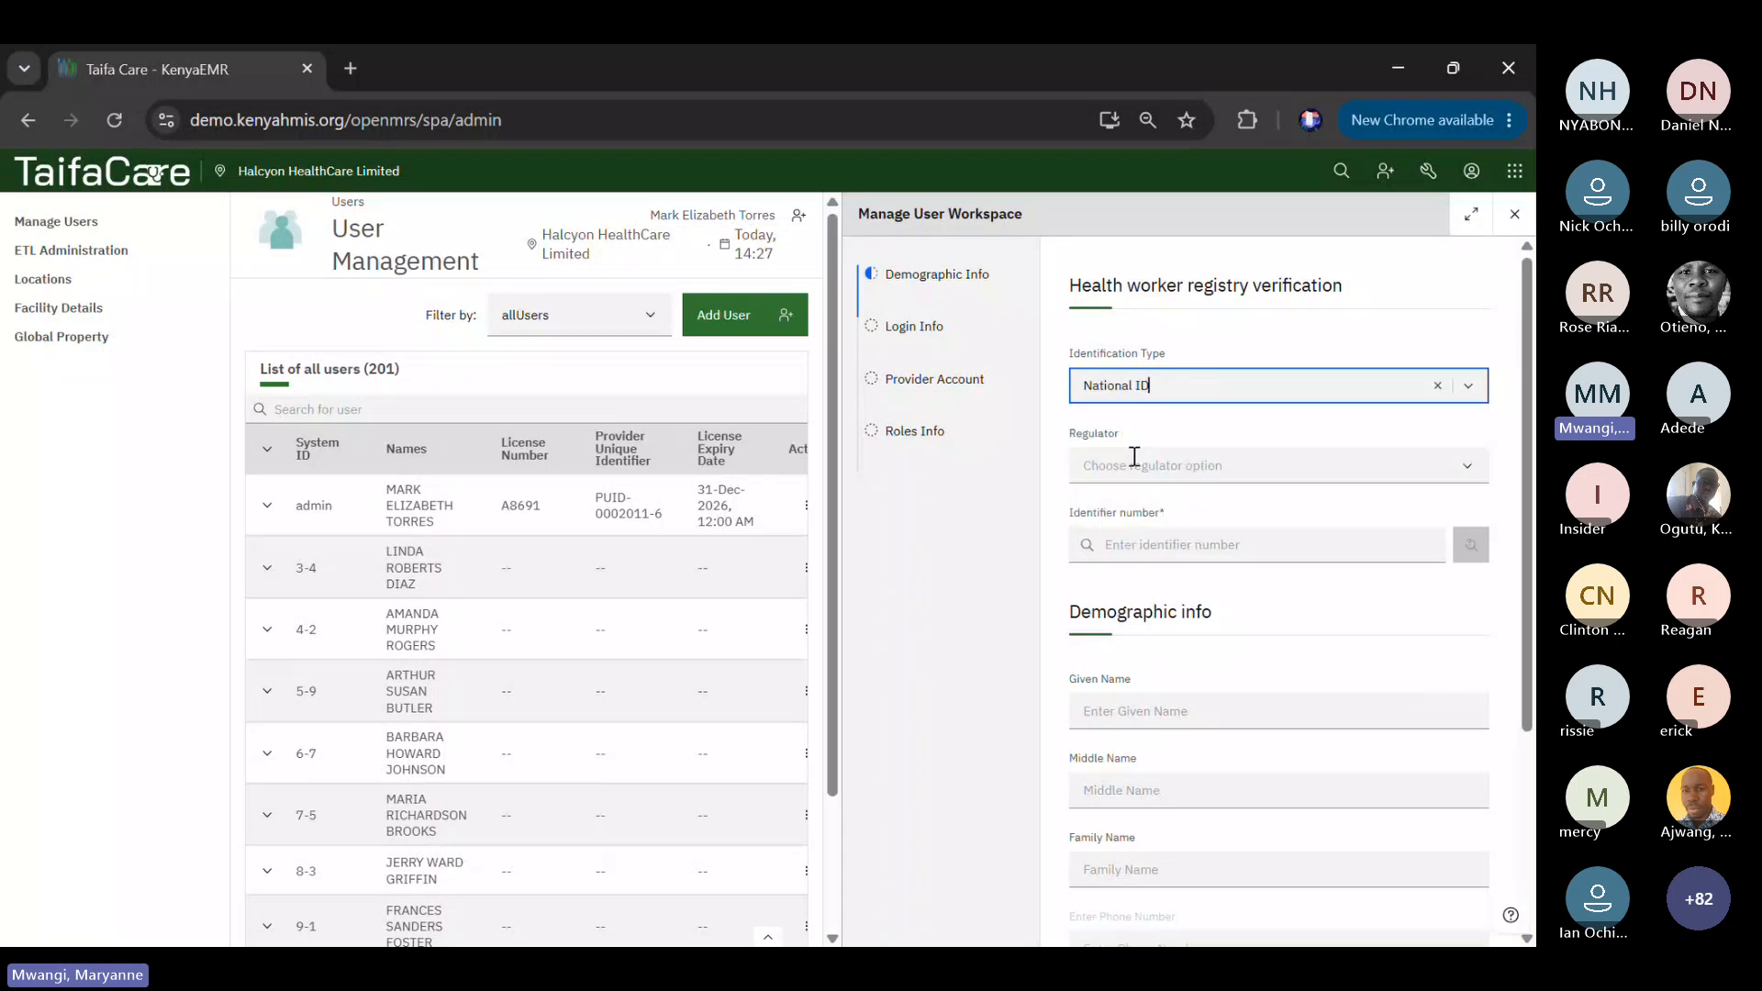
{"action": "left_click", "coordinate": [1170, 545]}
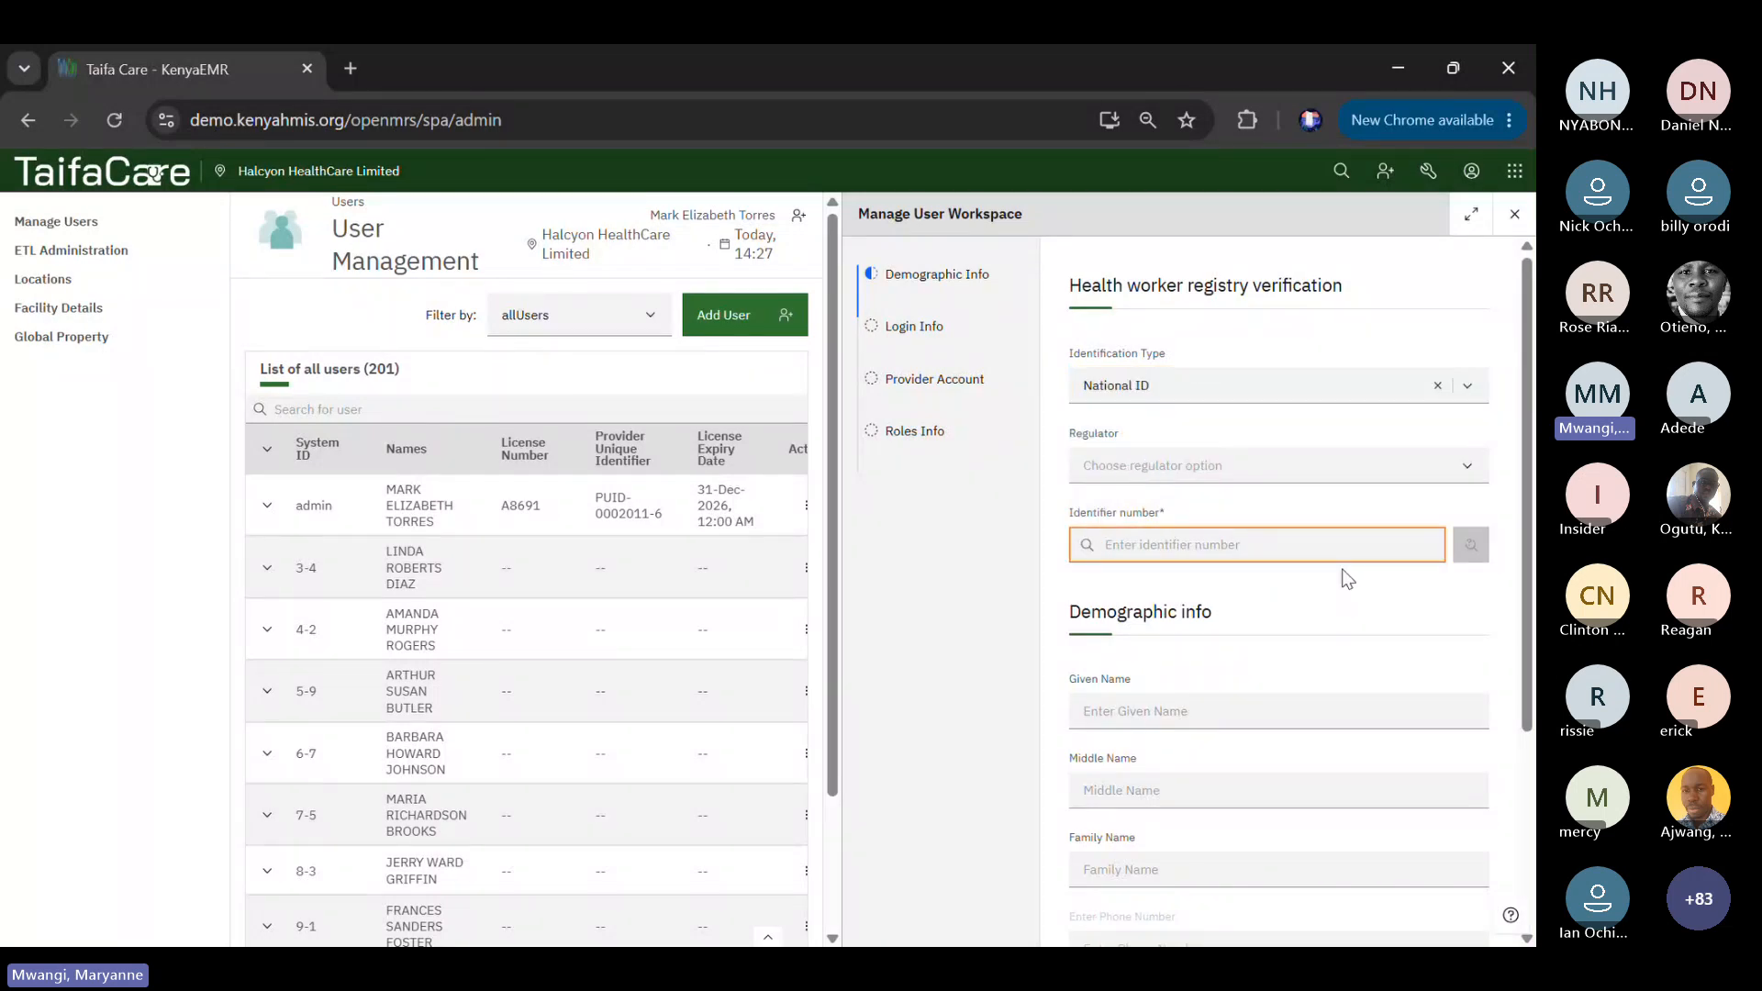
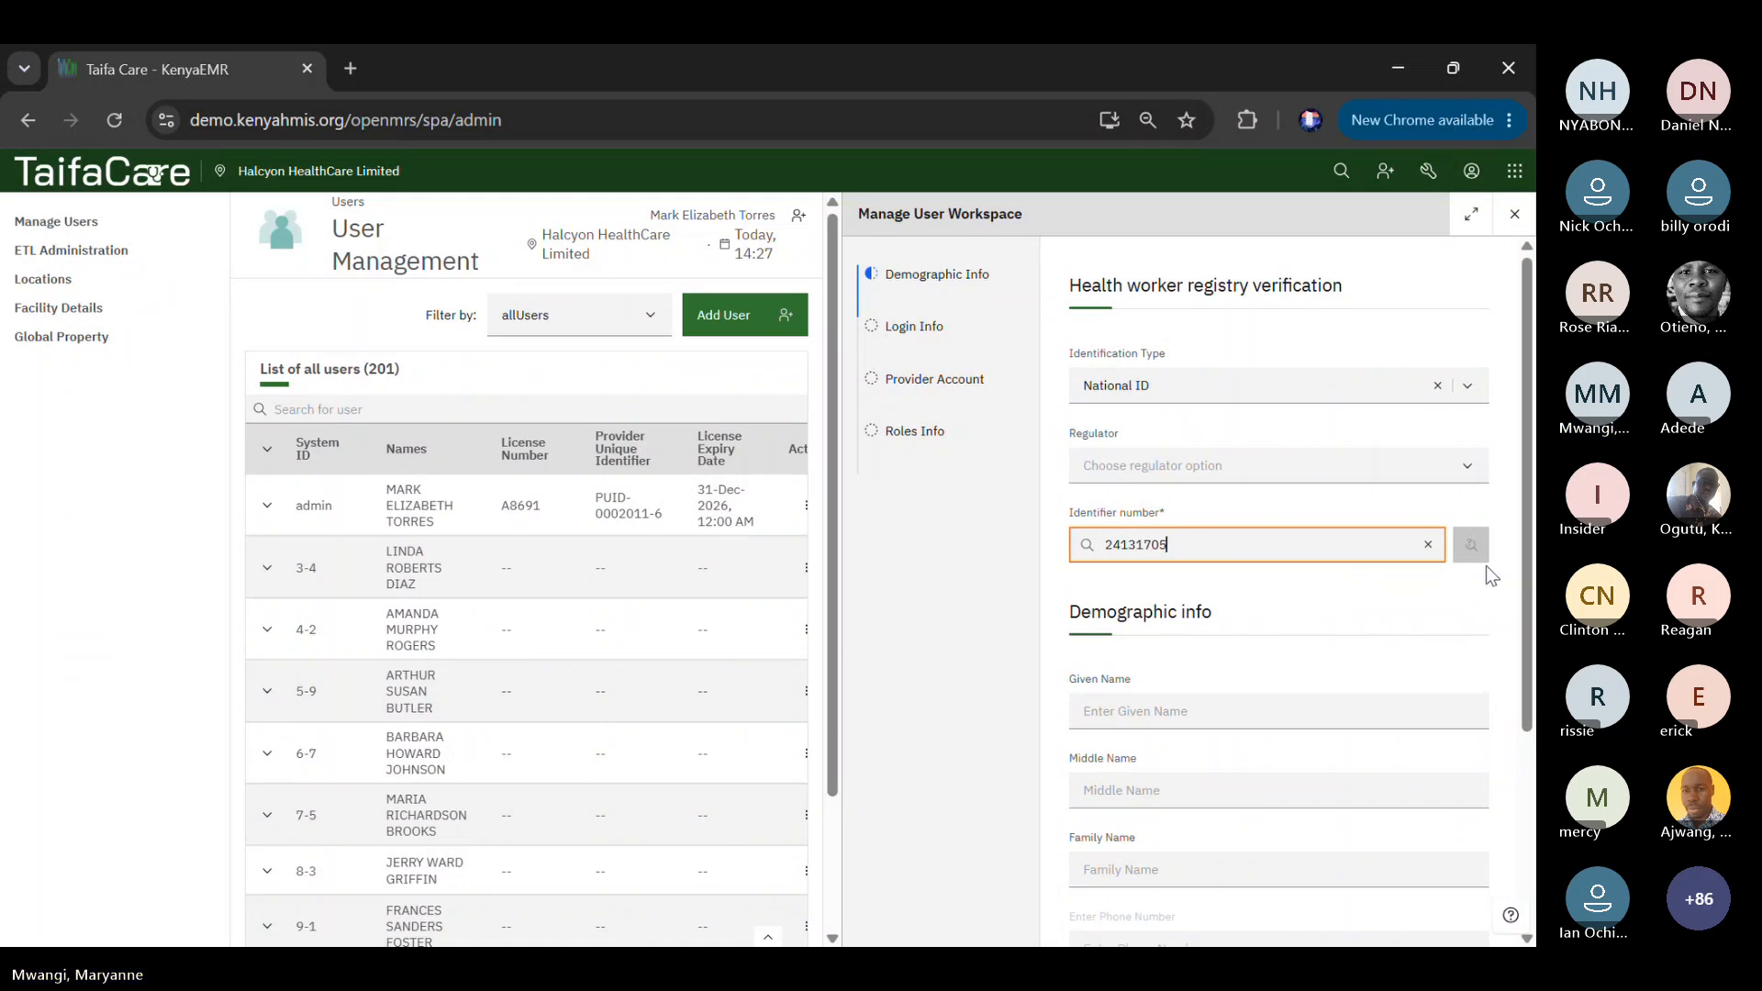
{"action": "left_click", "coordinate": [1471, 547]}
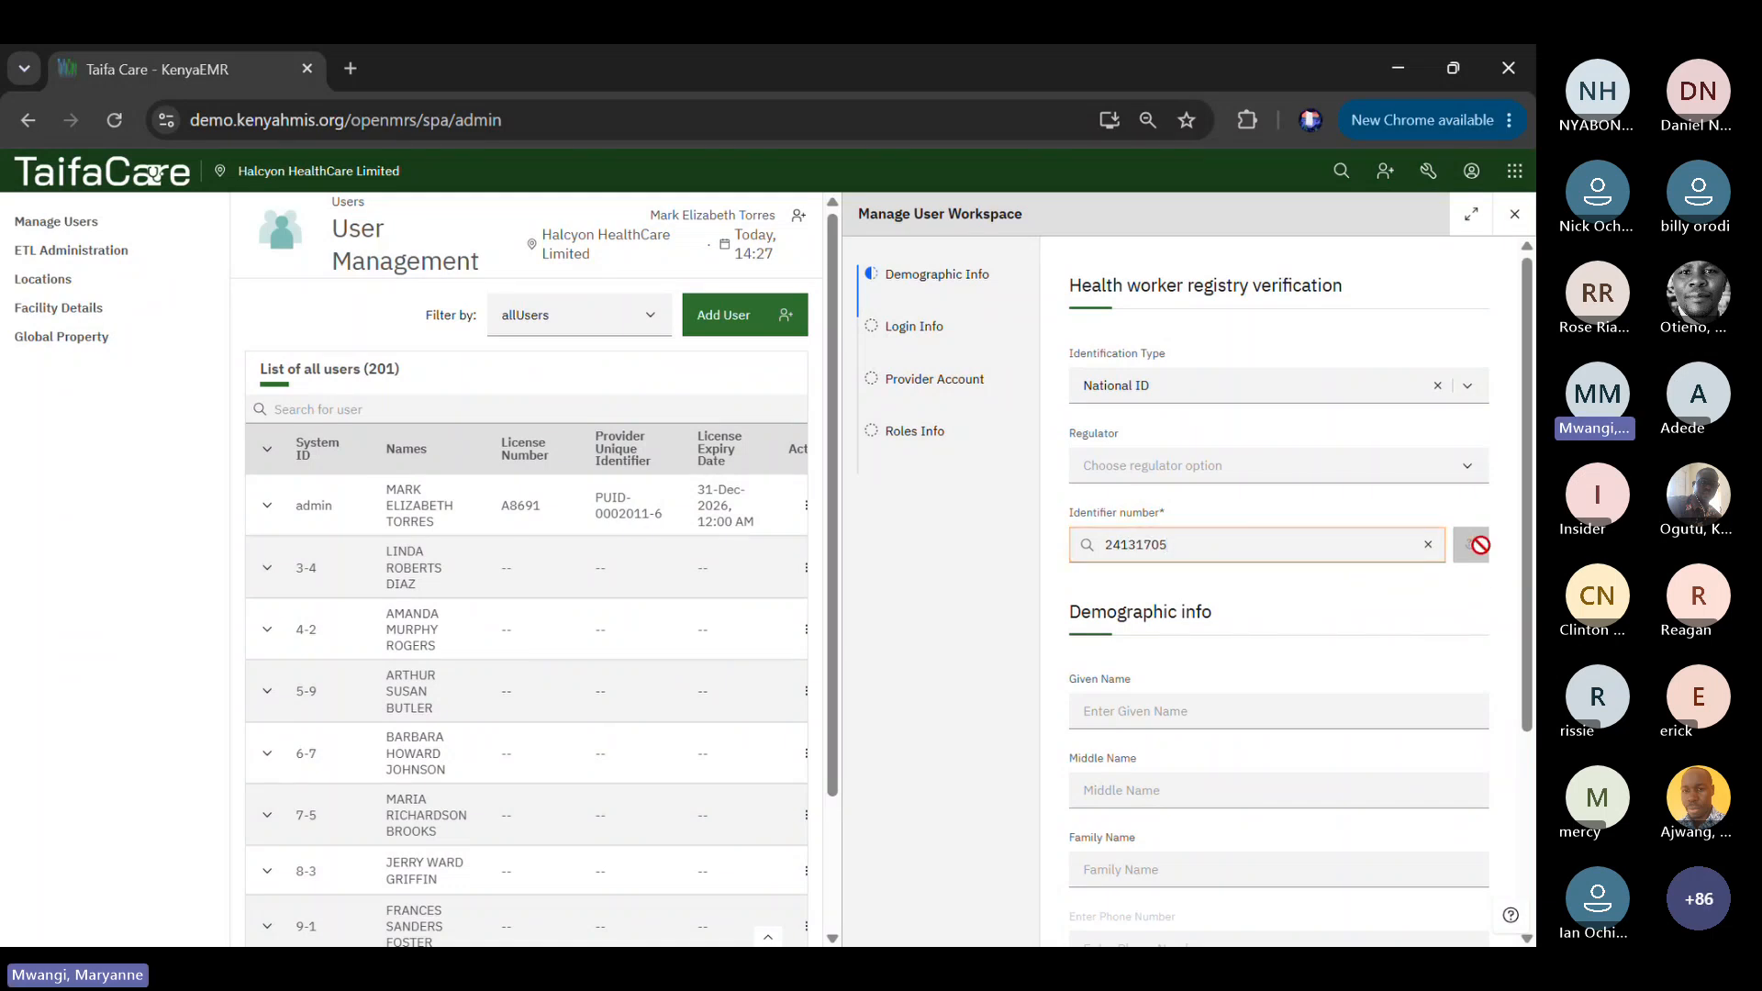
{"action": "left_click", "coordinate": [1133, 466]}
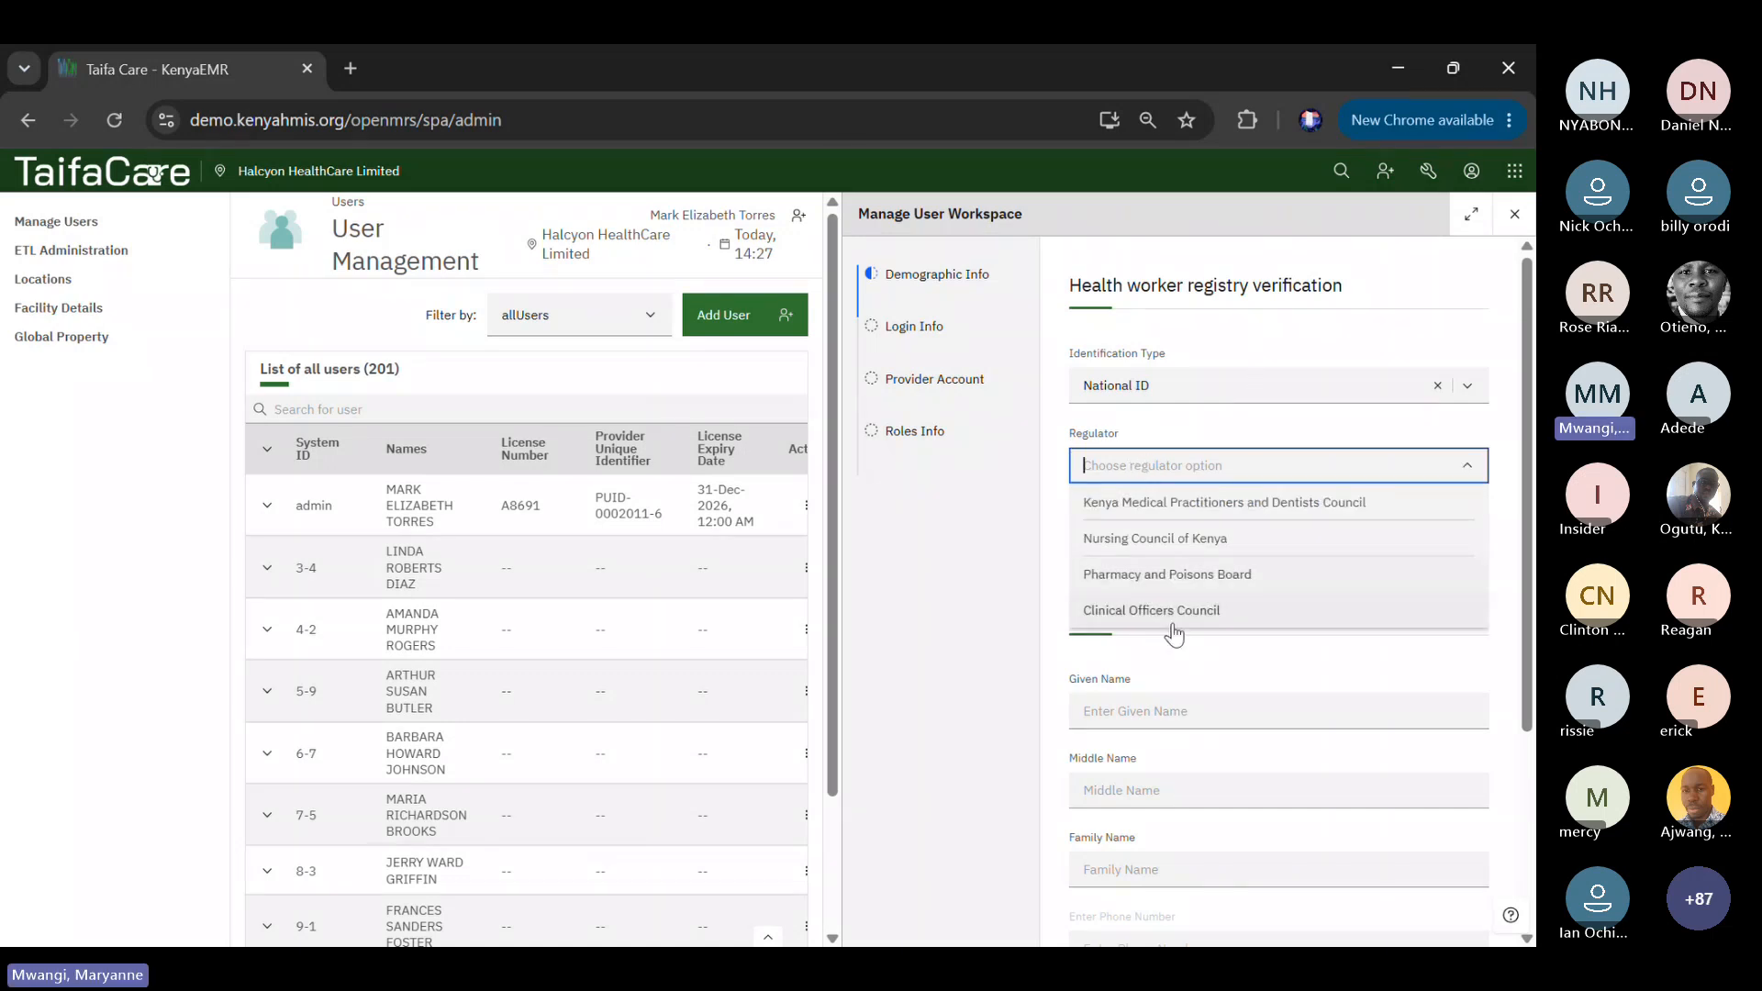
{"action": "left_click", "coordinate": [1237, 505]}
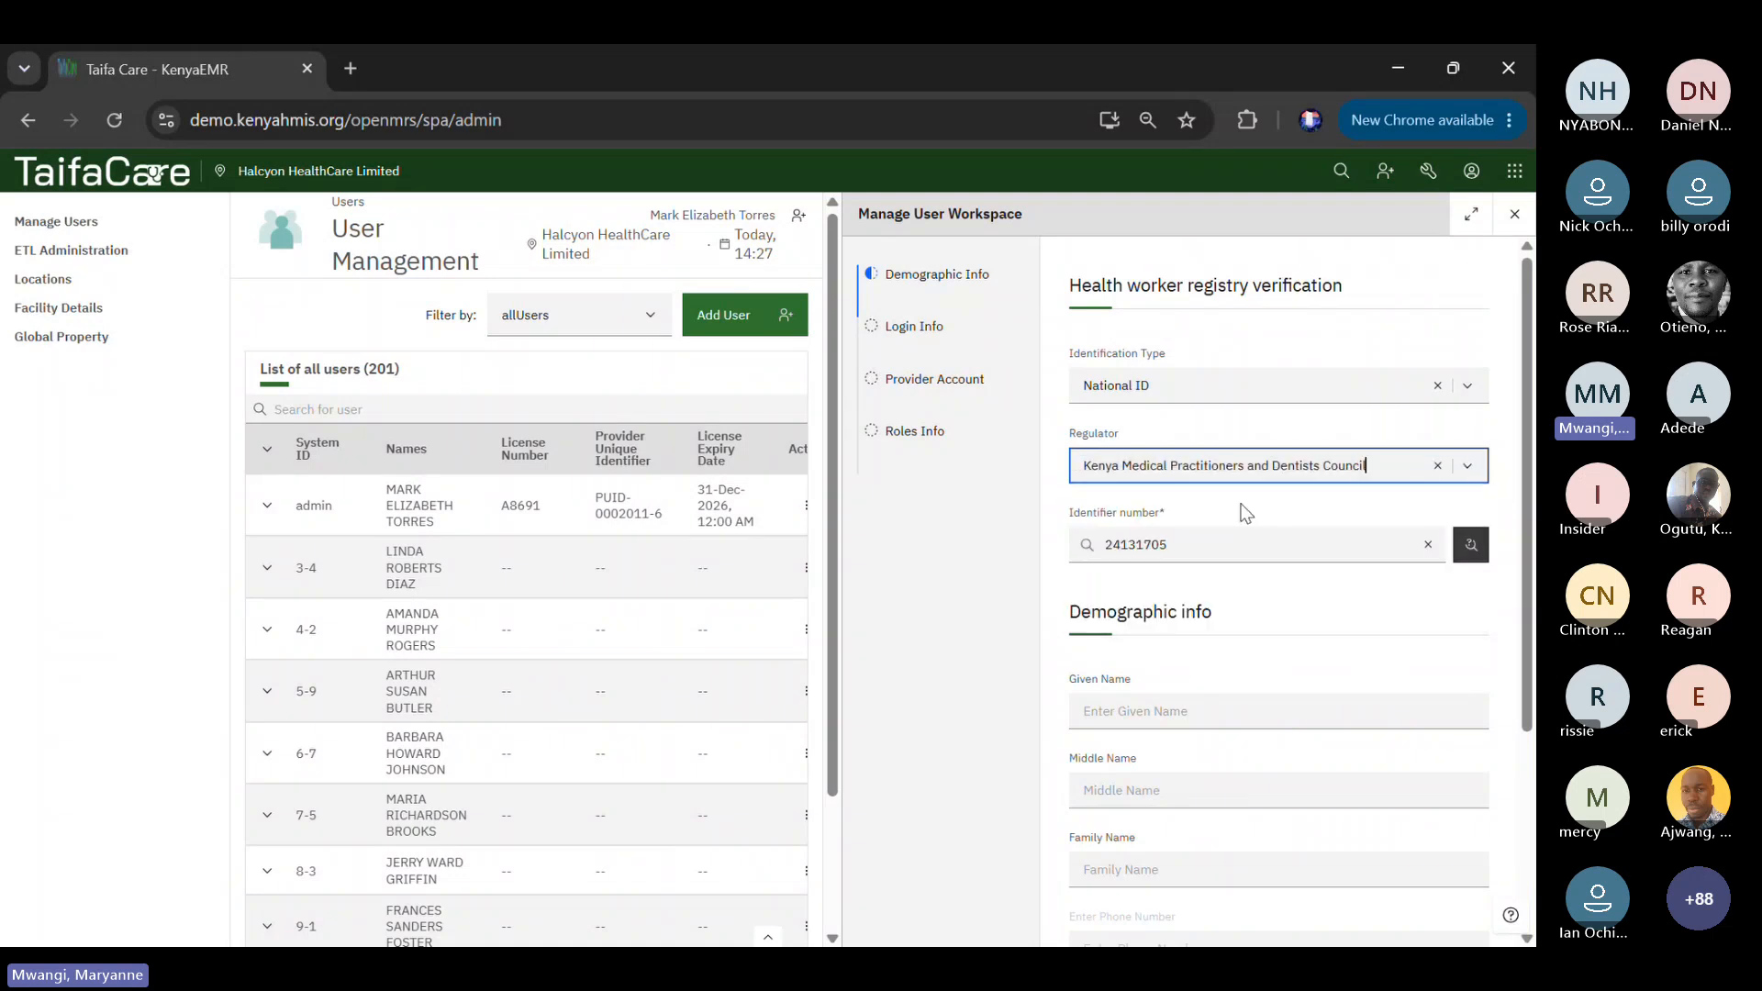
{"action": "left_click", "coordinate": [1471, 547]}
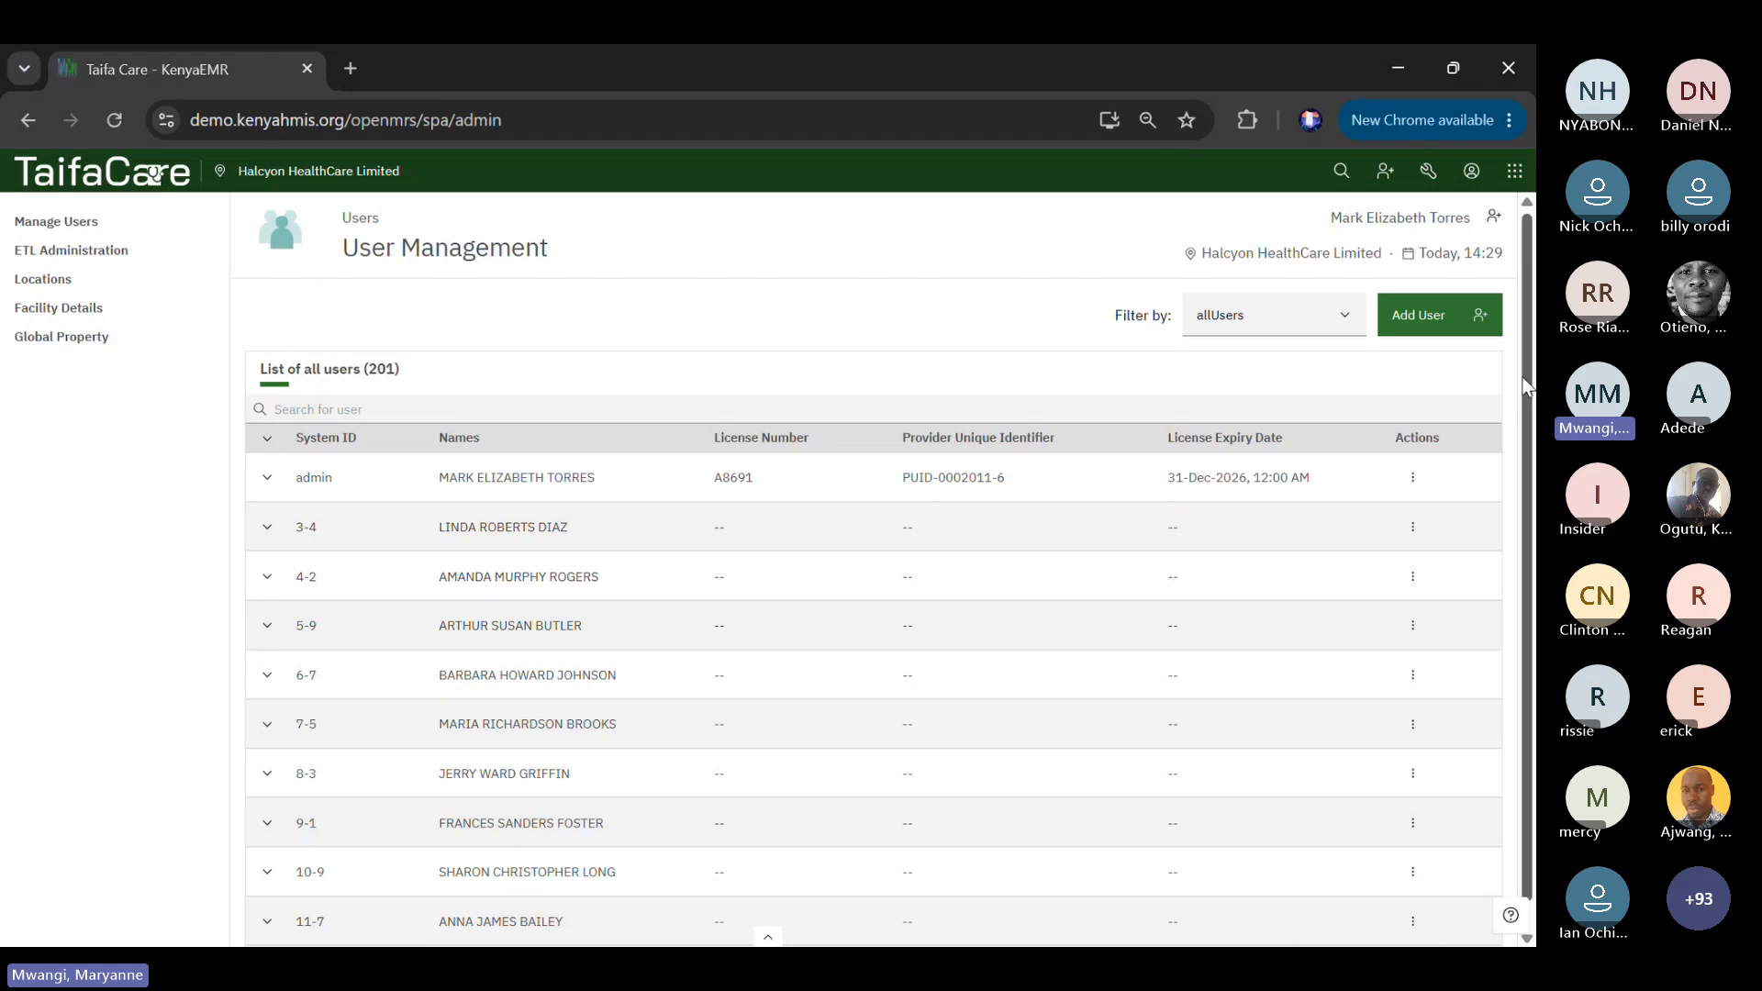
Go to the clinical charges list in Billing Admin and check which actions are available for adding charges.
{"action": "left_click", "coordinate": [1515, 174]}
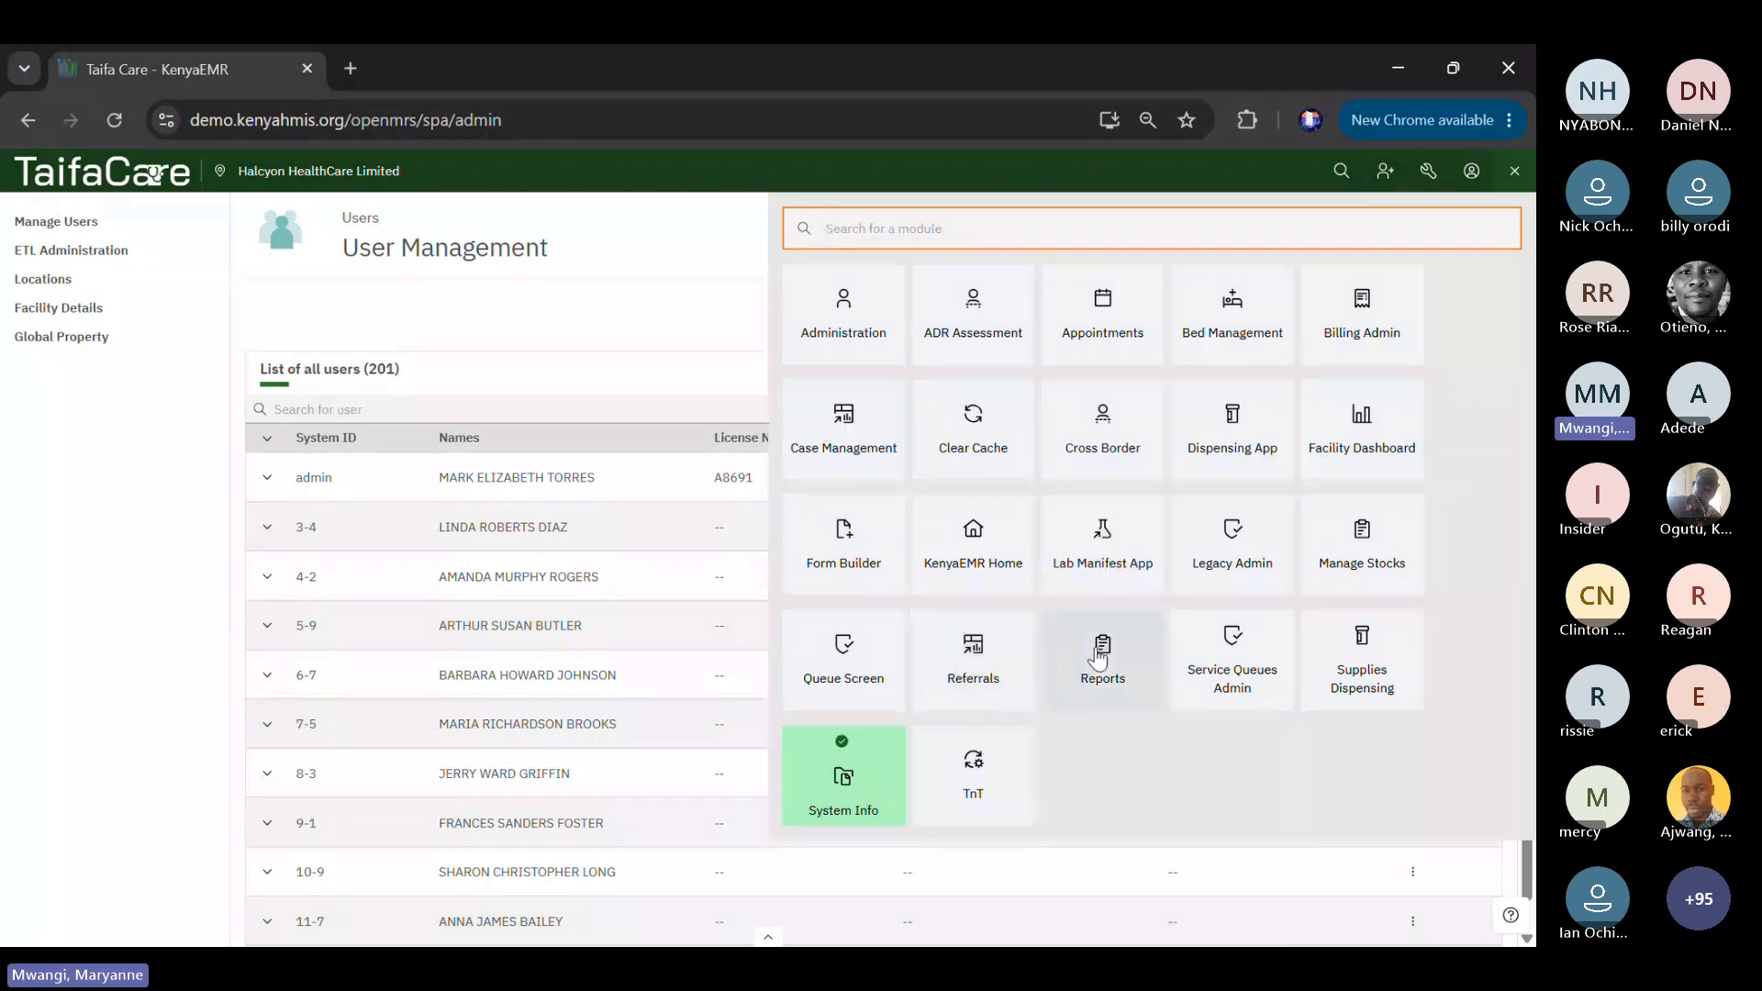
{"action": "left_click", "coordinate": [1376, 332]}
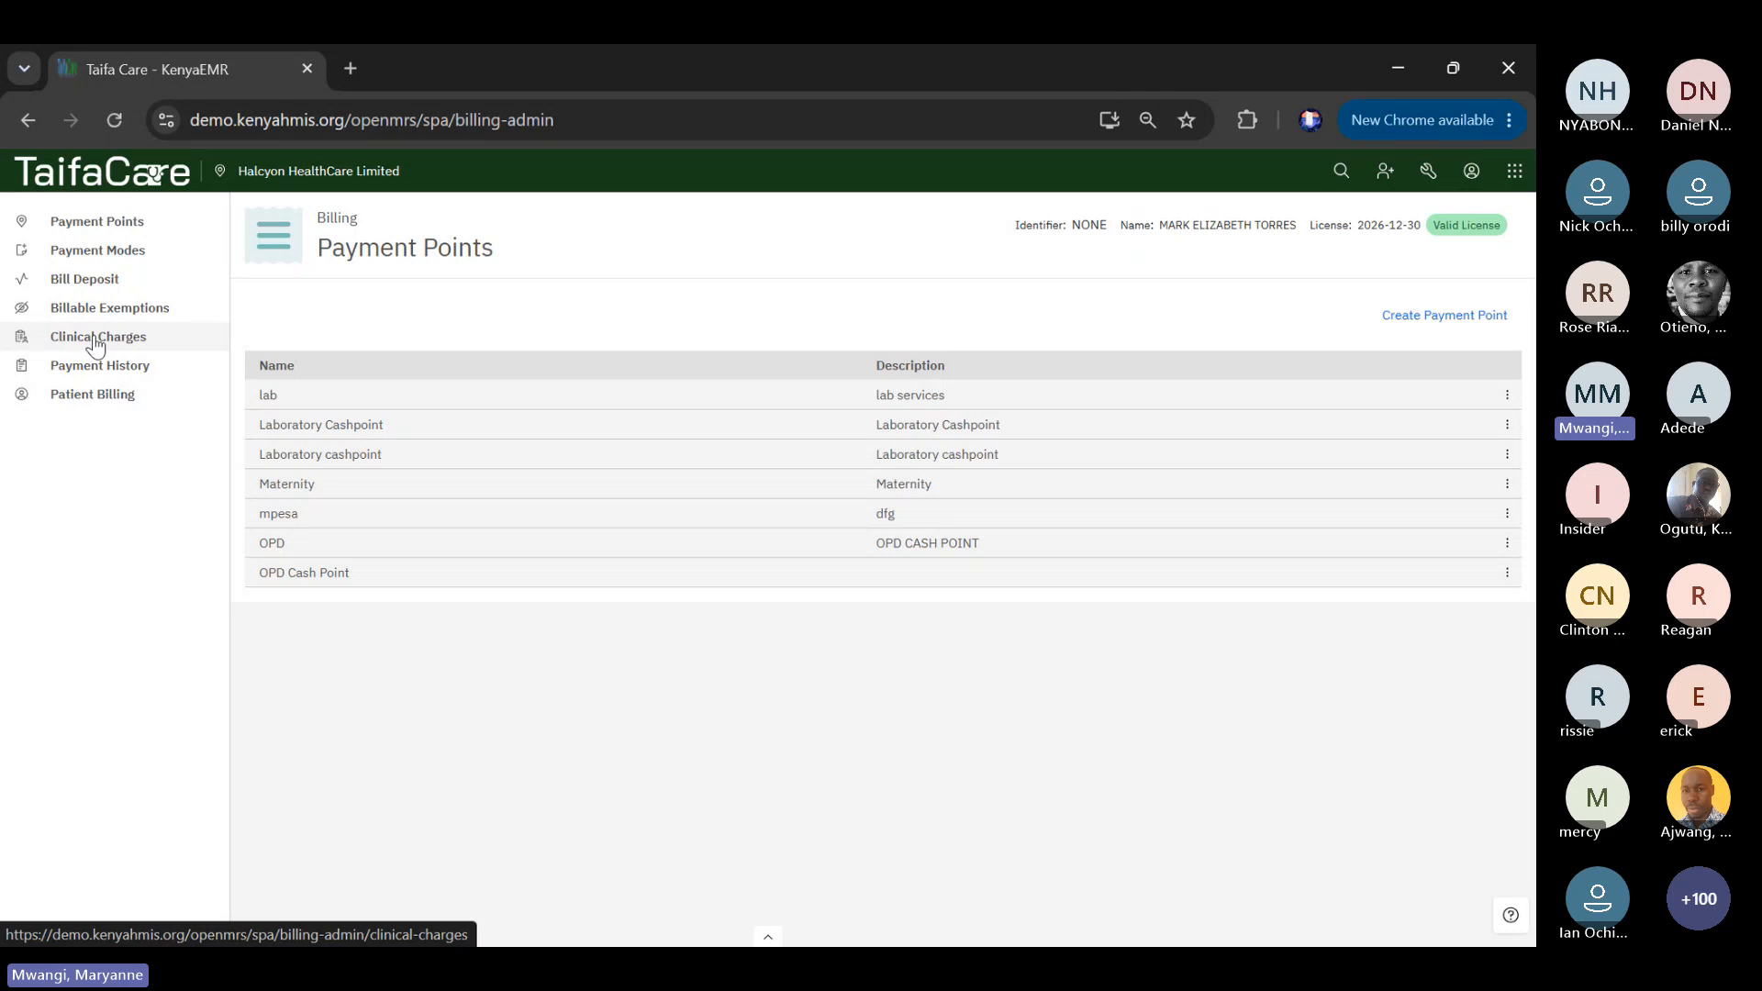
{"action": "left_click", "coordinate": [76, 344]}
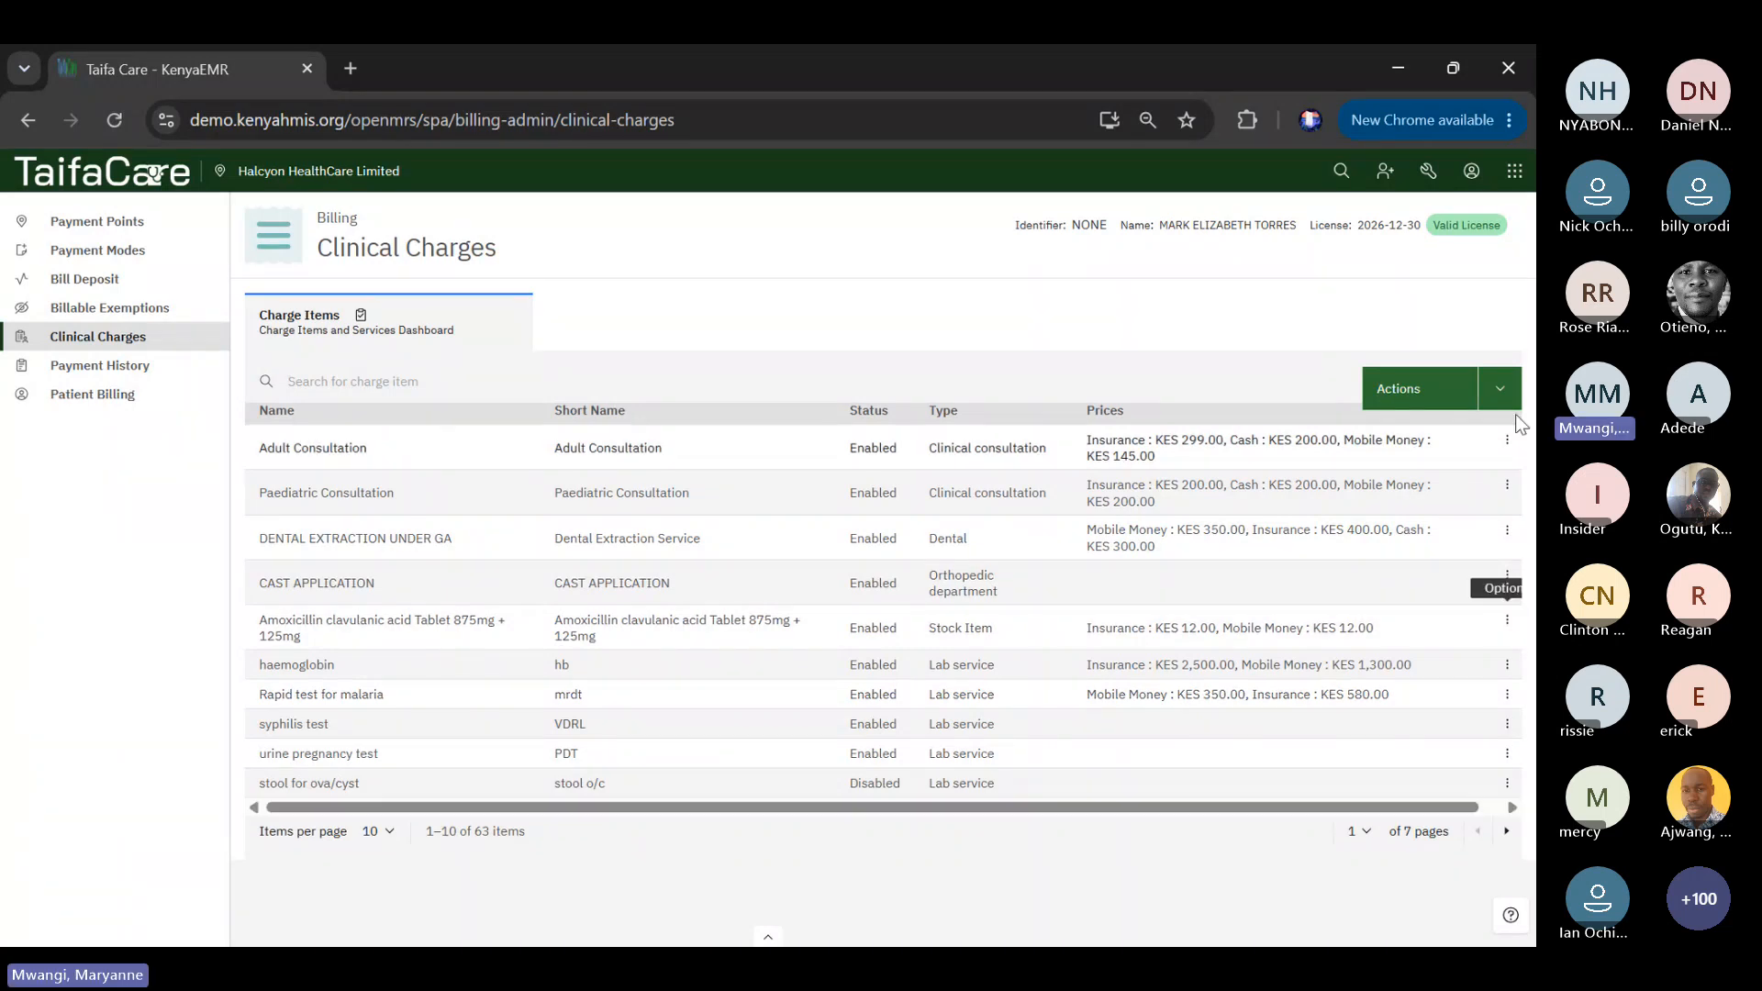
{"action": "left_click", "coordinate": [1501, 393]}
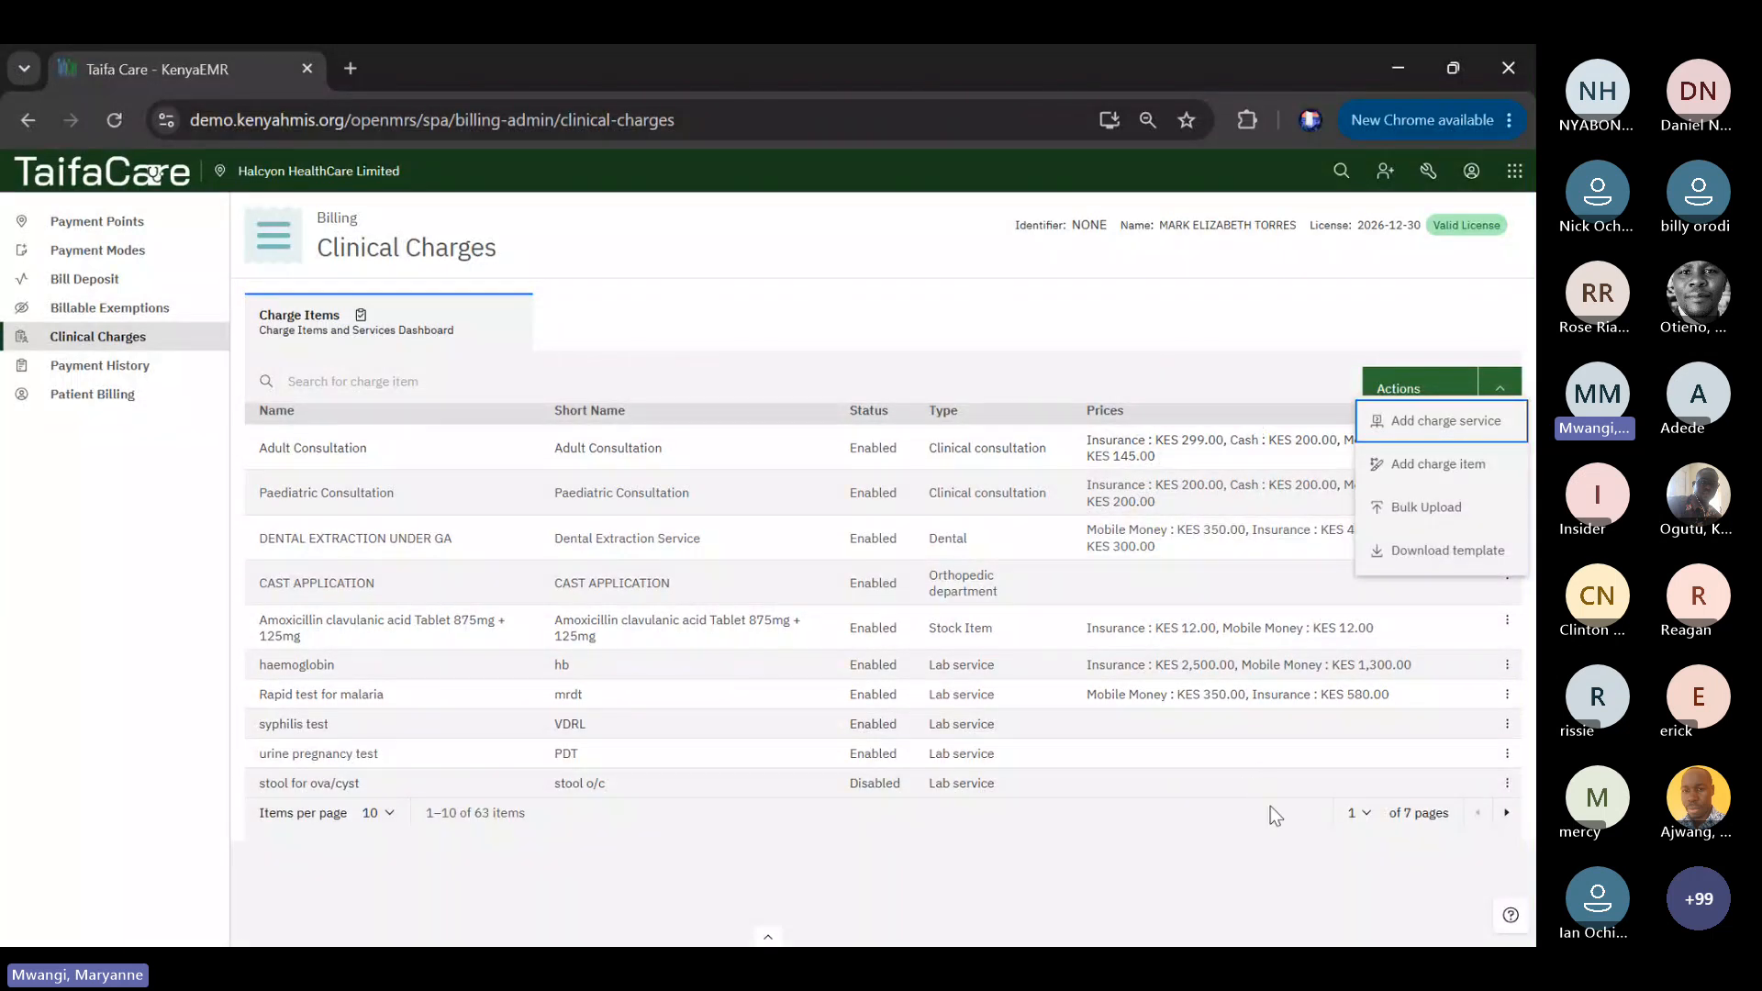
{"action": "left_click", "coordinate": [407, 381]}
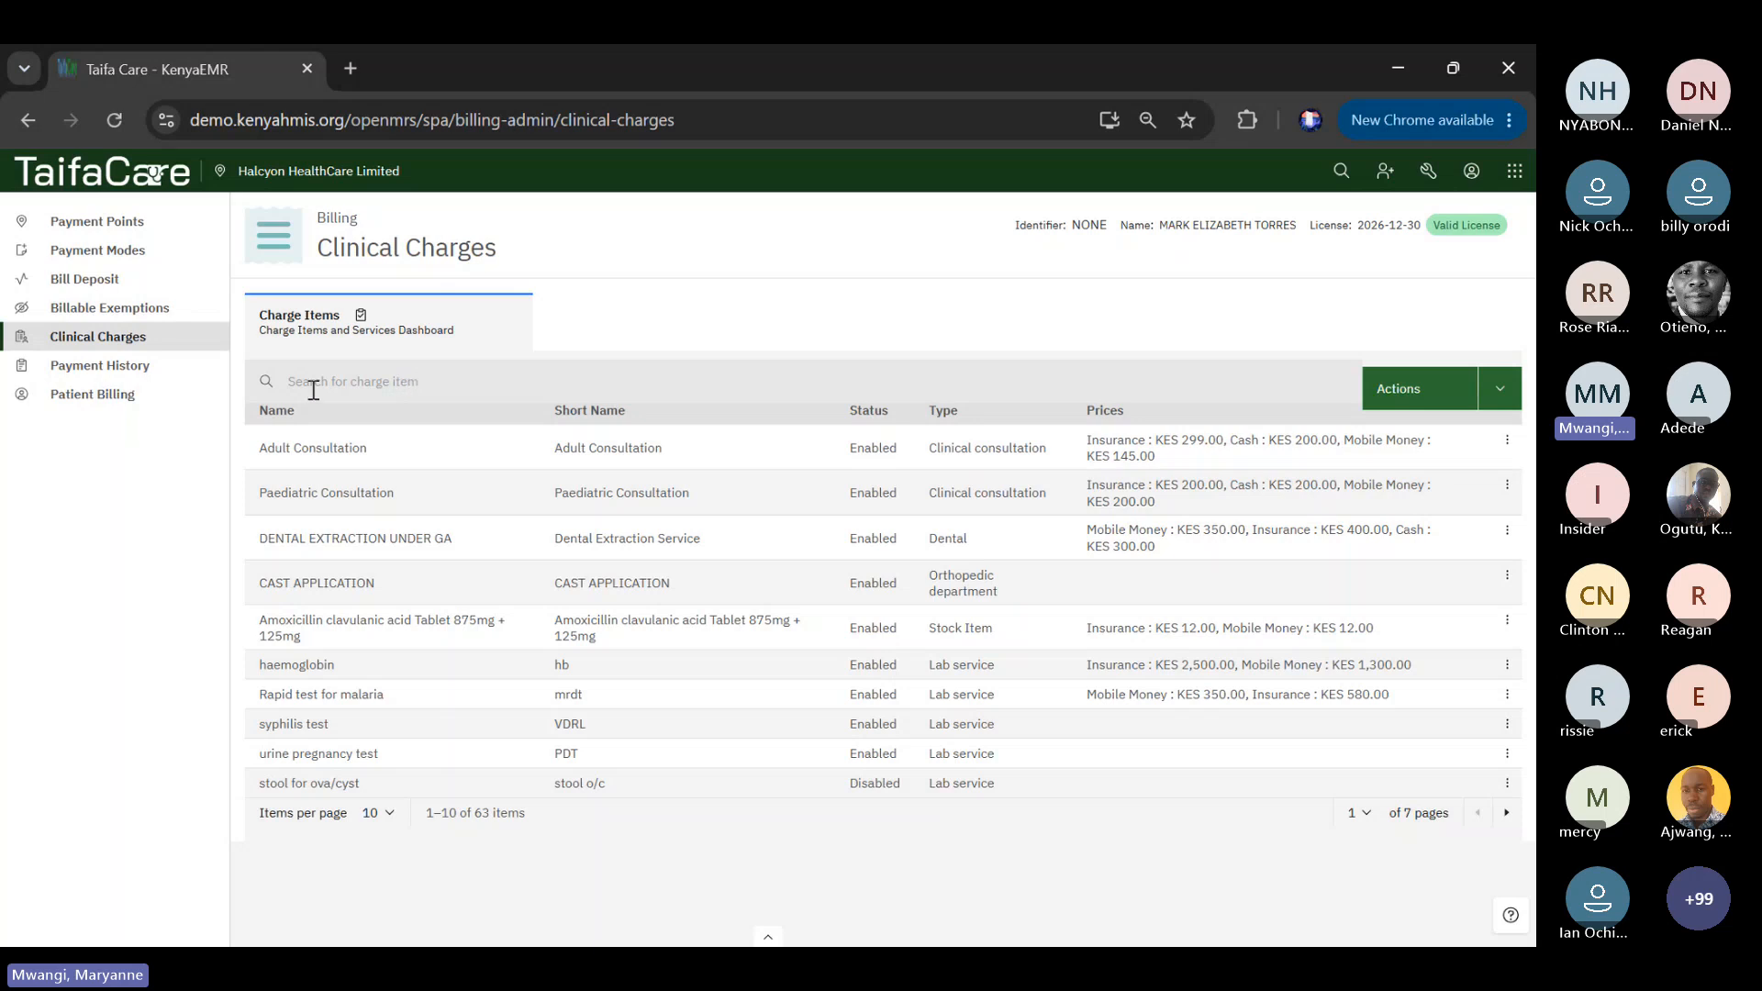
Search the charge items for "Cefriaxone", then remove the search text.
{"action": "left_click", "coordinate": [390, 382]}
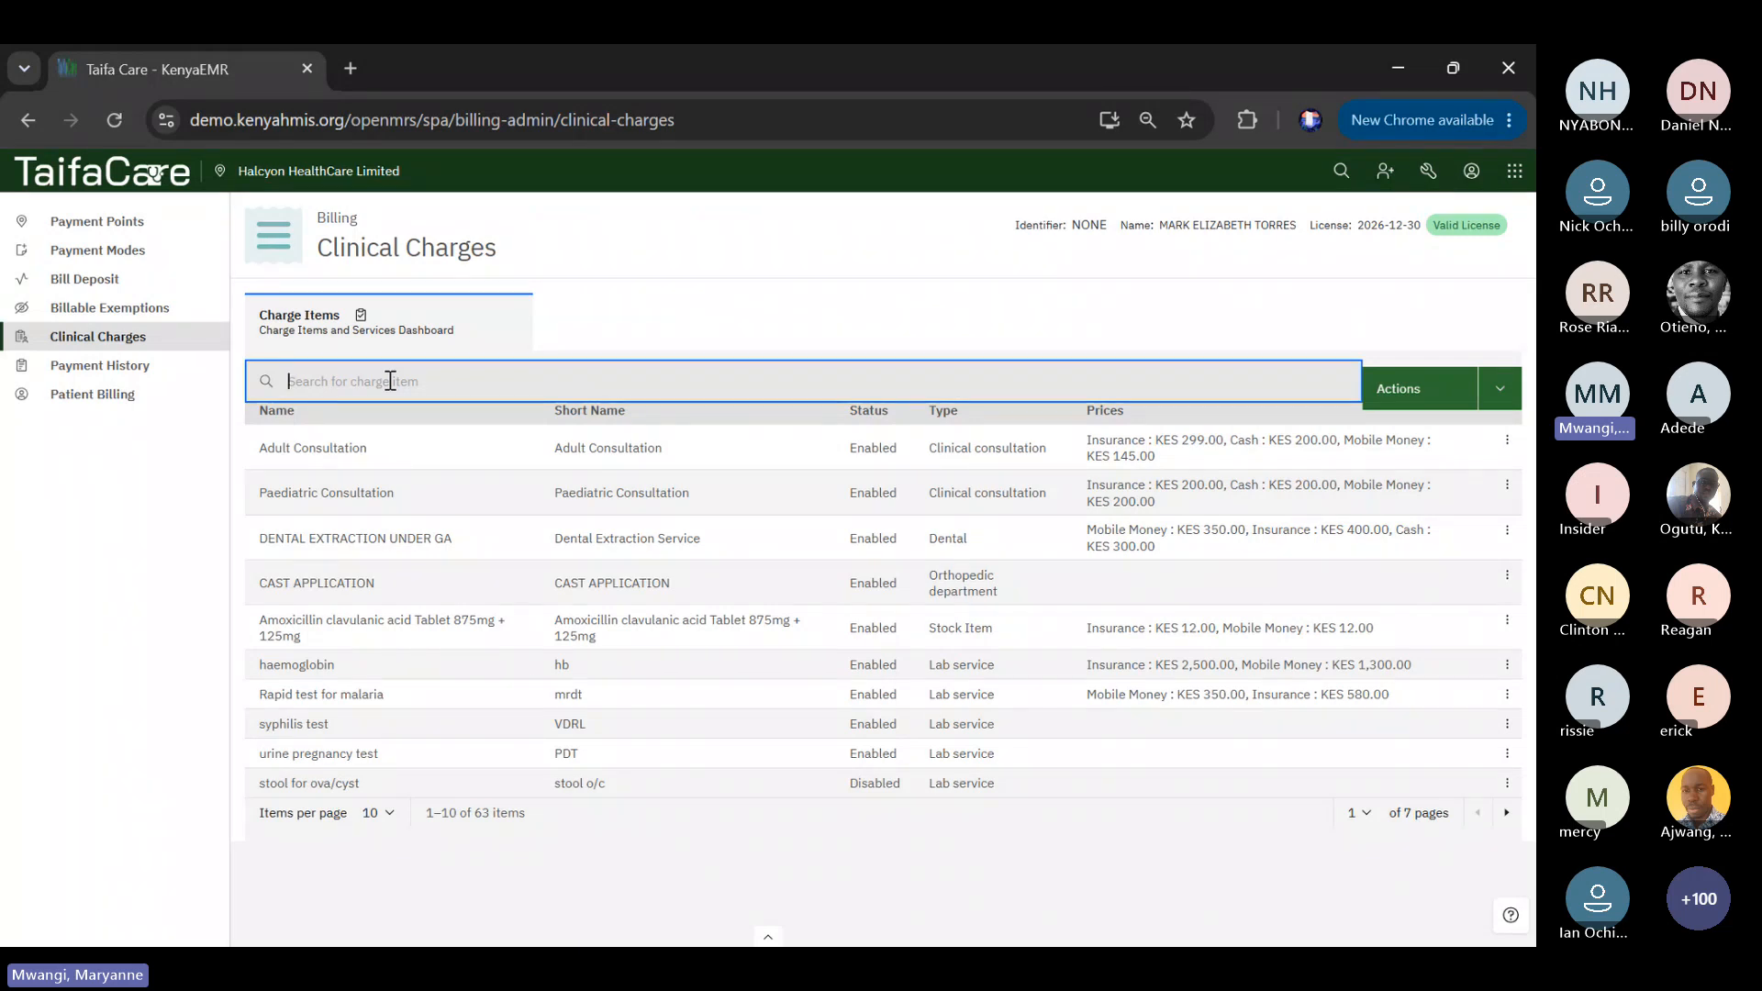
{"action": "type", "text": "Cefria"}
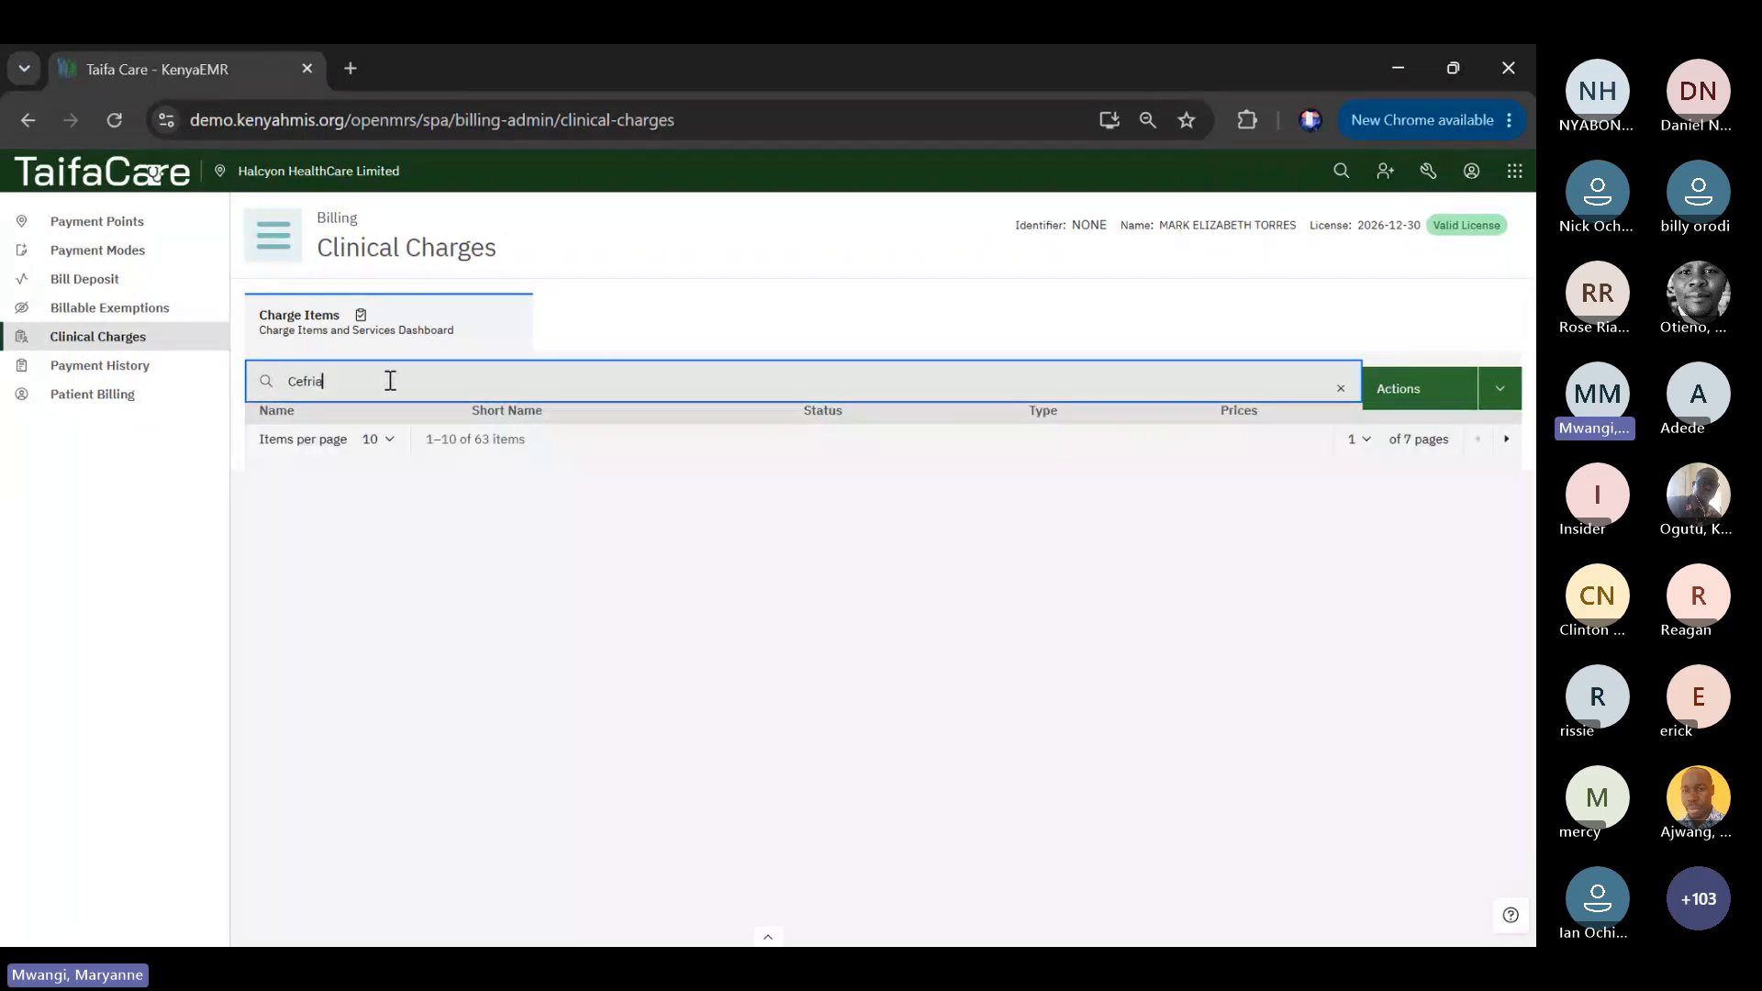
{"action": "type", "text": "c"}
{"action": "key", "text": "BackSpace"}
{"action": "type", "text": "xone"}
{"action": "key", "text": "BackSpace"}
{"action": "key", "text": "BackSpace"}
{"action": "key", "text": "BackSpace"}
{"action": "key", "text": "BackSpace"}
{"action": "key", "text": "BackSpace"}
{"action": "key", "text": "BackSpace"}
{"action": "key", "text": "BackSpace"}
{"action": "key", "text": "BackSpace"}
{"action": "key", "text": "BackSpace"}
{"action": "key", "text": "BackSpace"}
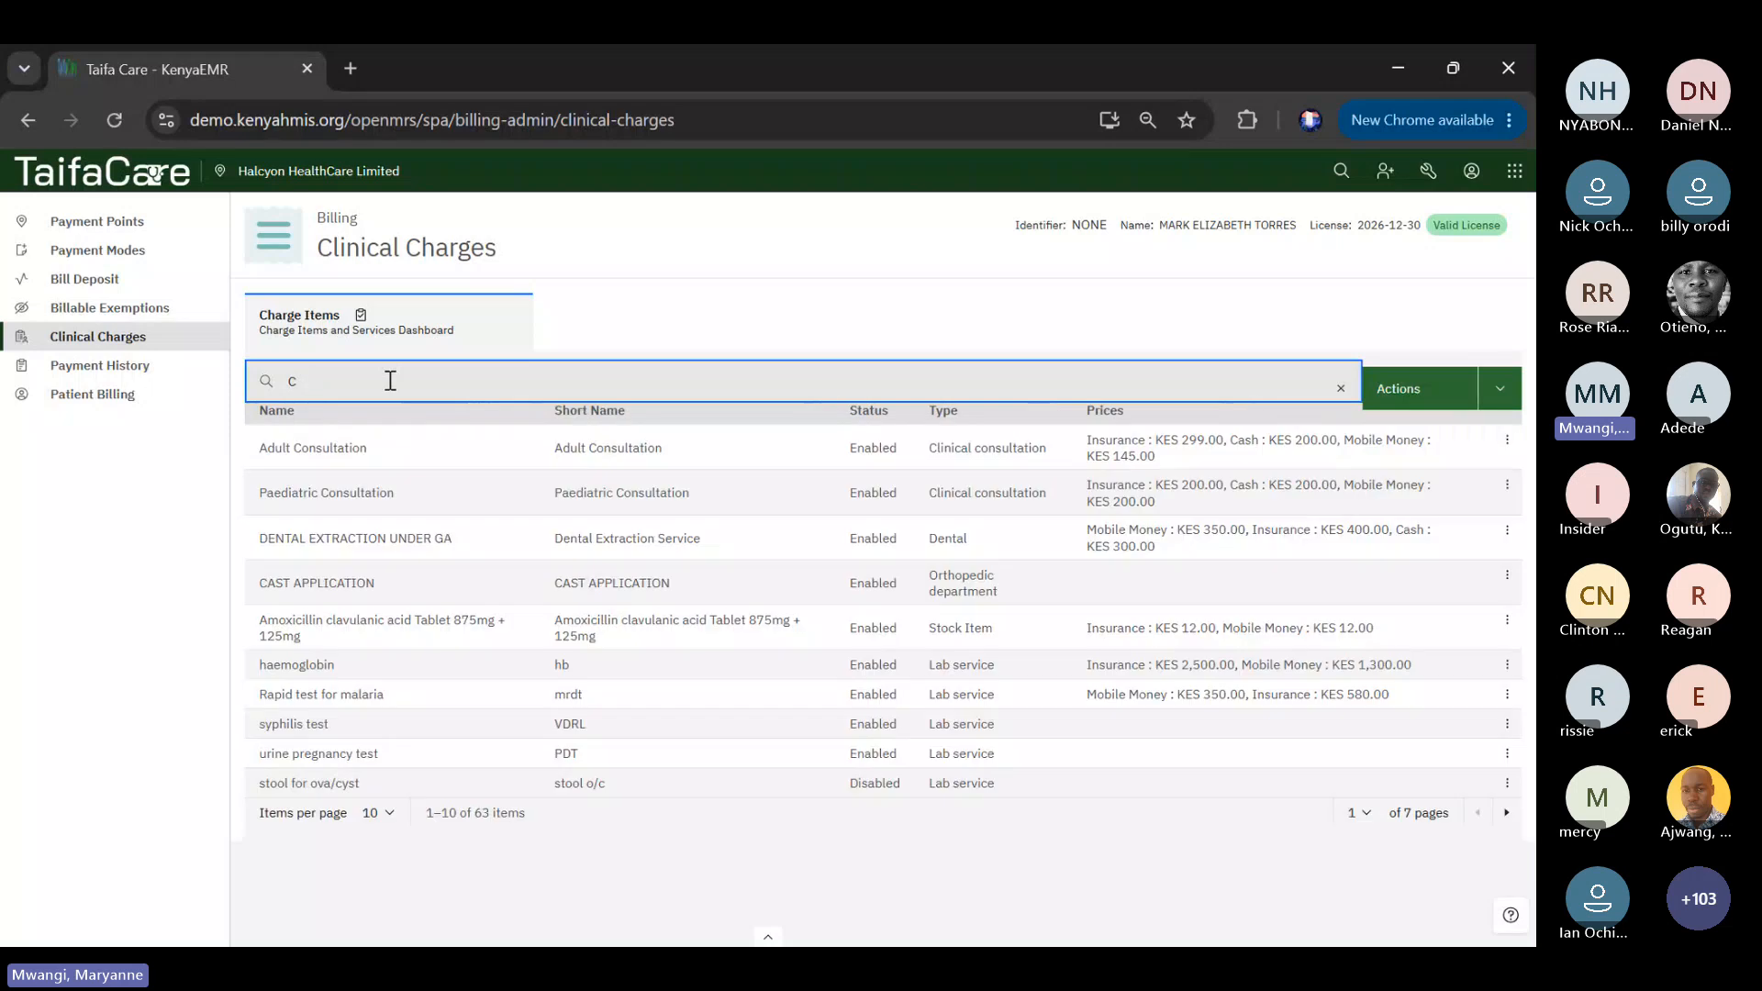
{"action": "left_click", "coordinate": [1501, 393]}
{"action": "left_click", "coordinate": [1440, 461]}
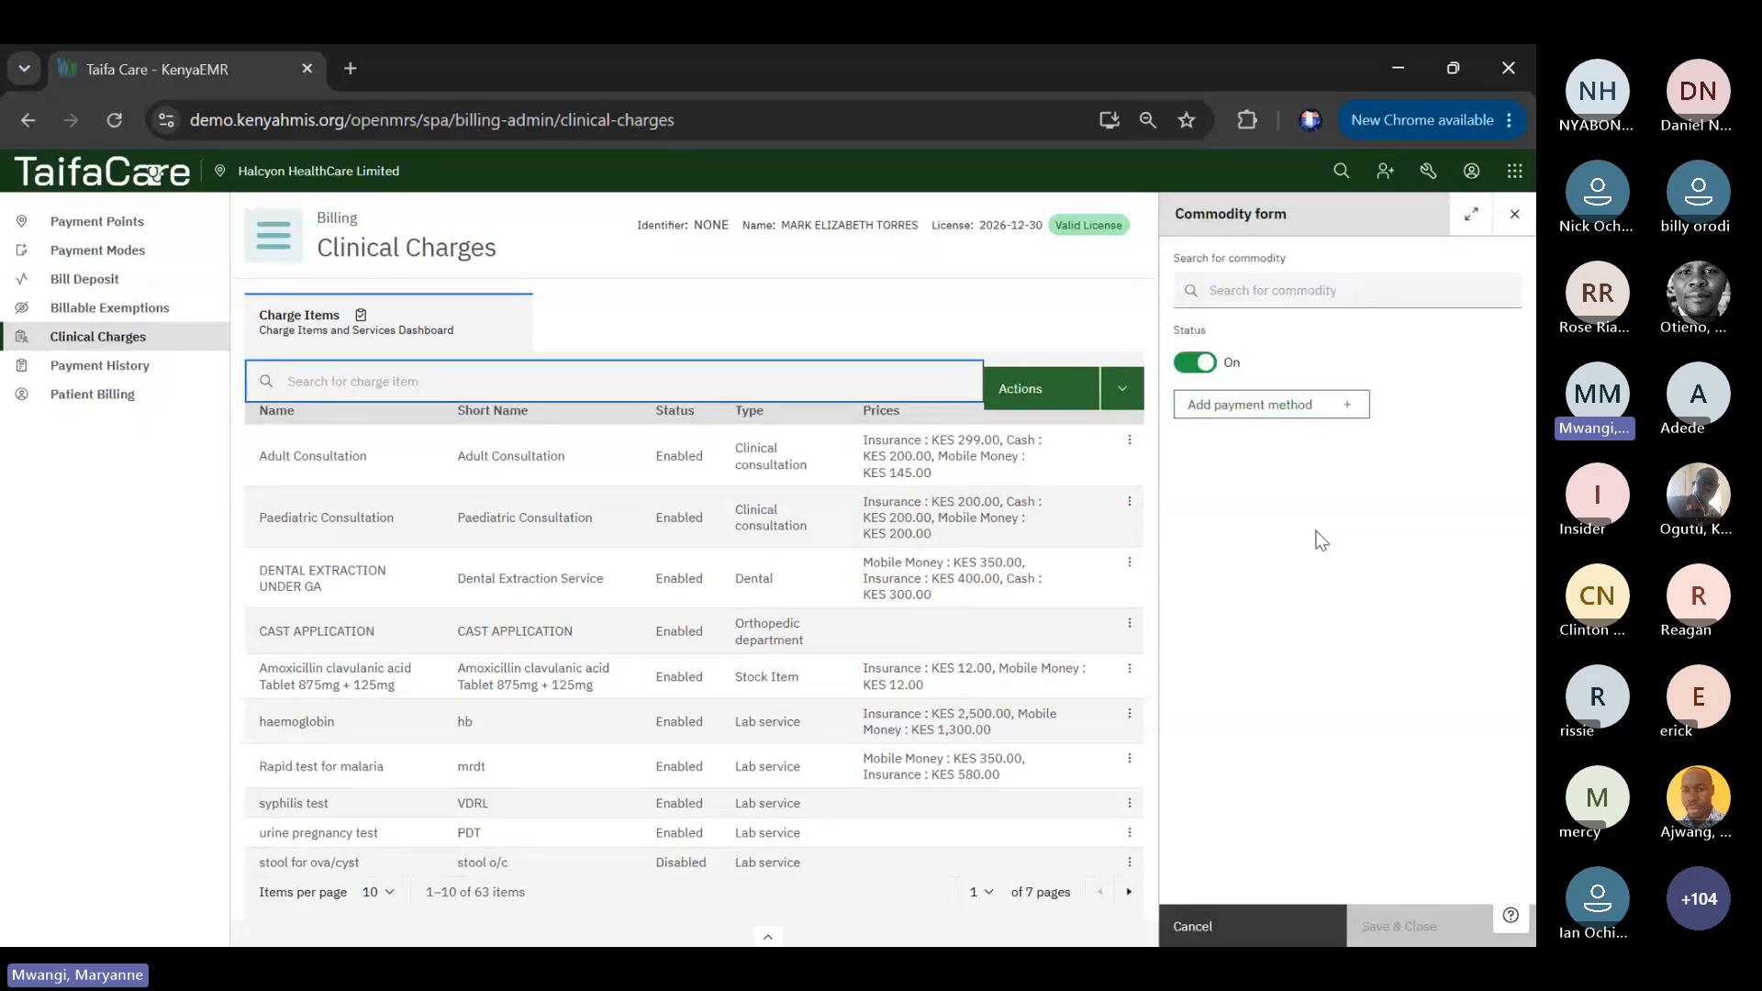
{"action": "left_click", "coordinate": [1514, 214]}
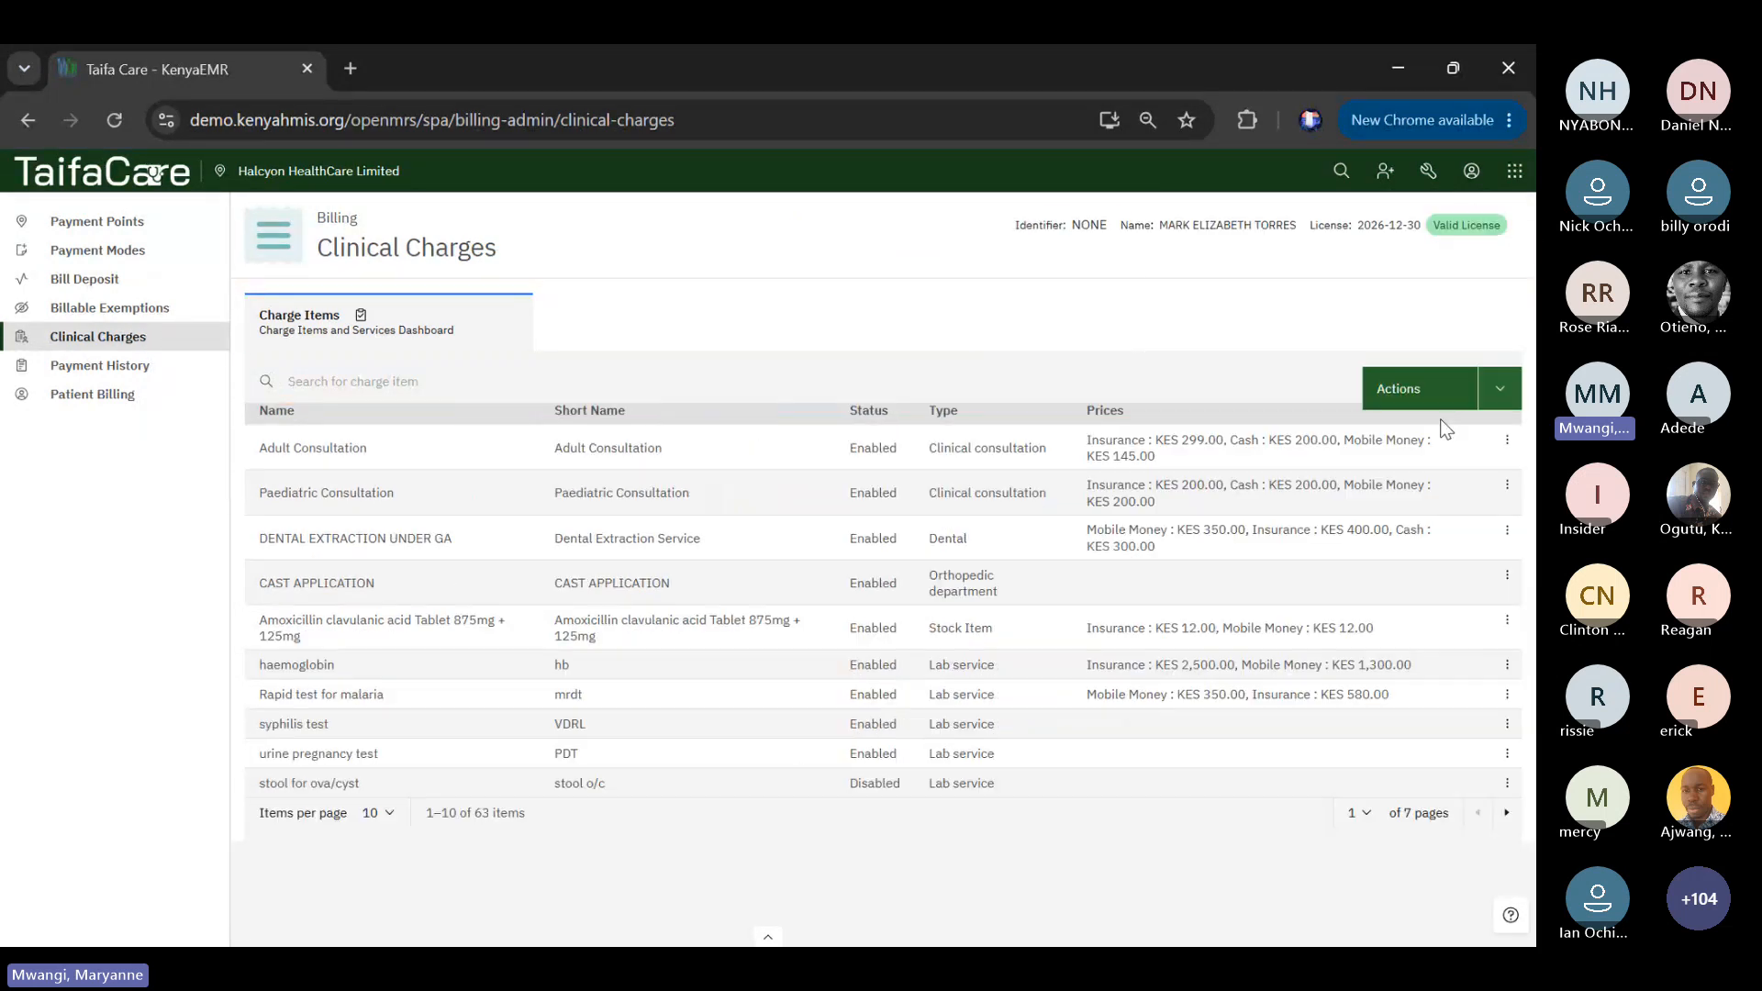
Start adding a new charge item and get the commodity search ready for input.
{"action": "left_click", "coordinate": [1500, 391]}
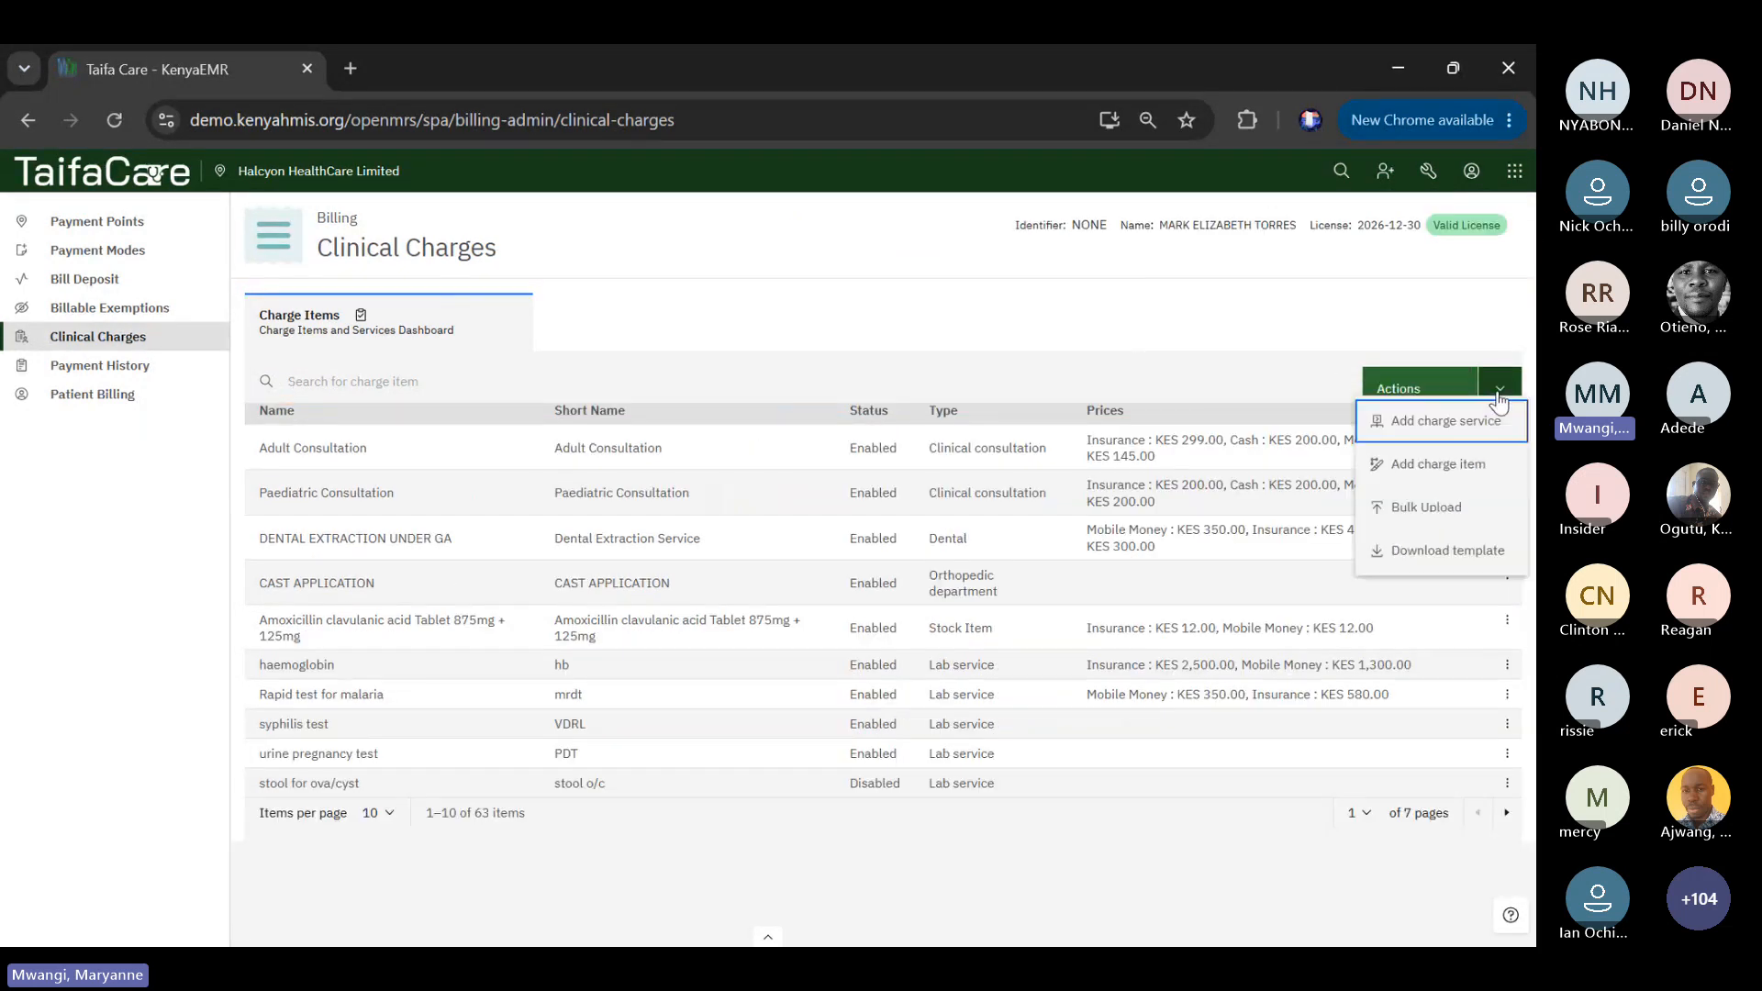
{"action": "left_click", "coordinate": [1441, 463]}
{"action": "left_click", "coordinate": [1251, 290]}
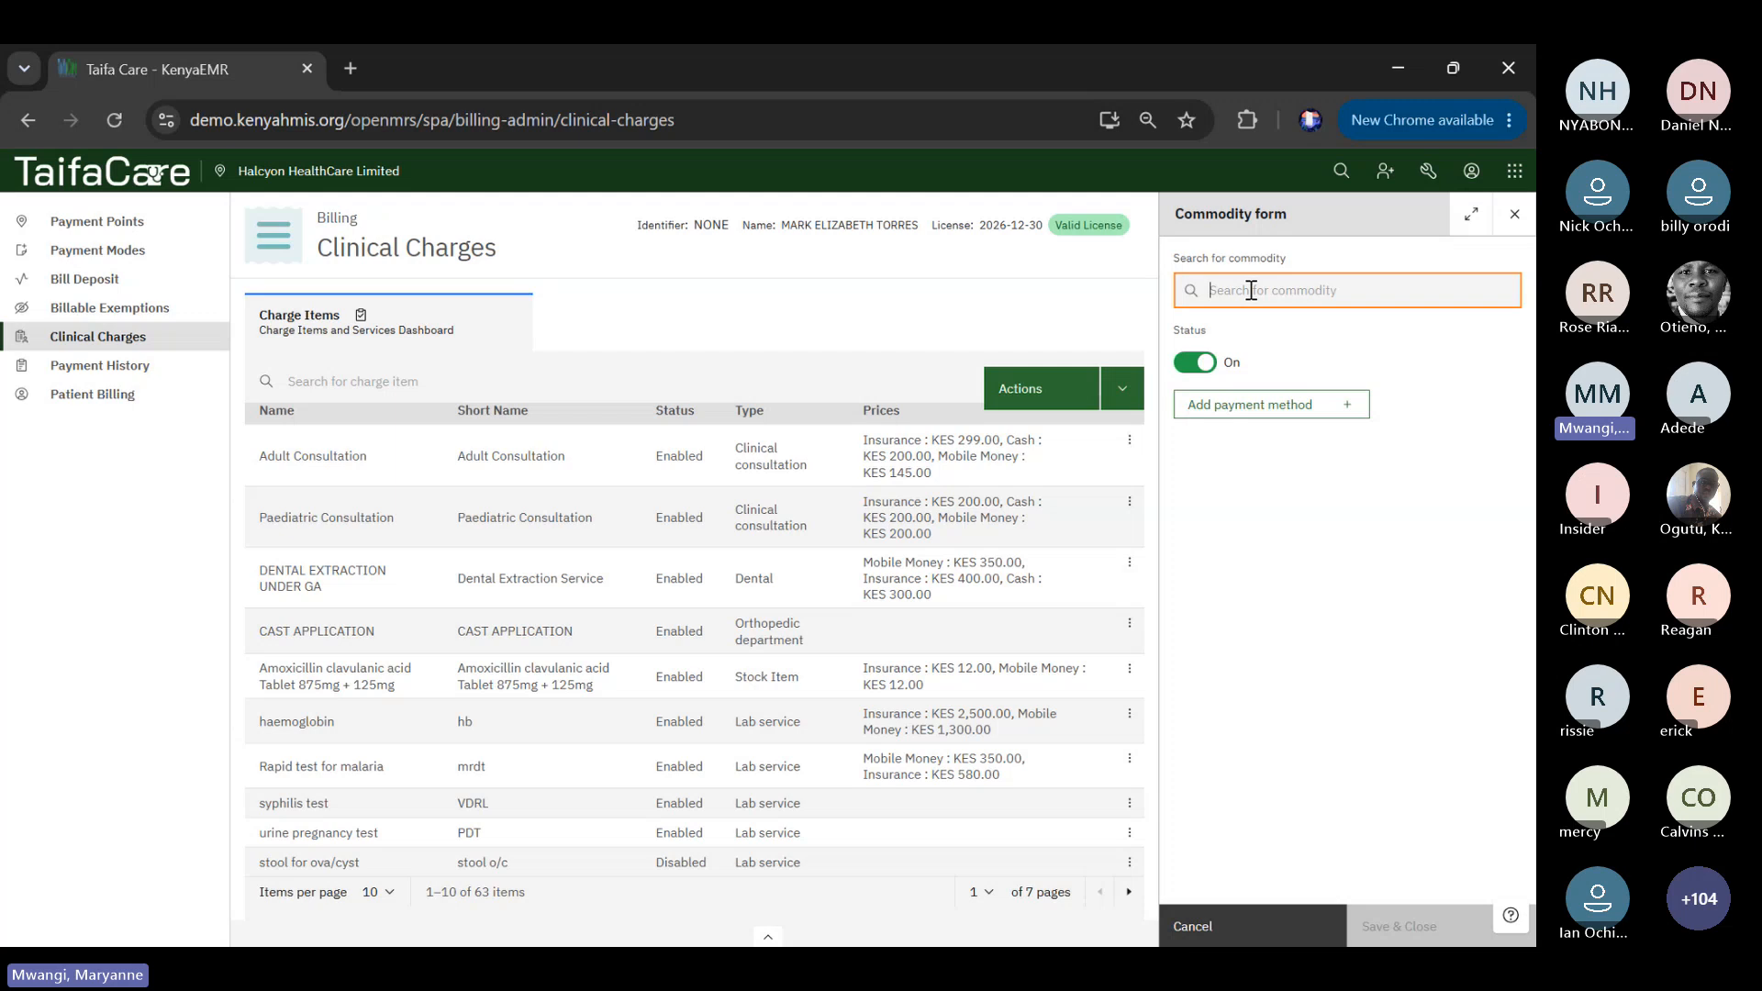
Try to find the commodity by searching for "centr" and "cefriaxole", then clear the commodity search.
{"action": "left_click", "coordinate": [1251, 291]}
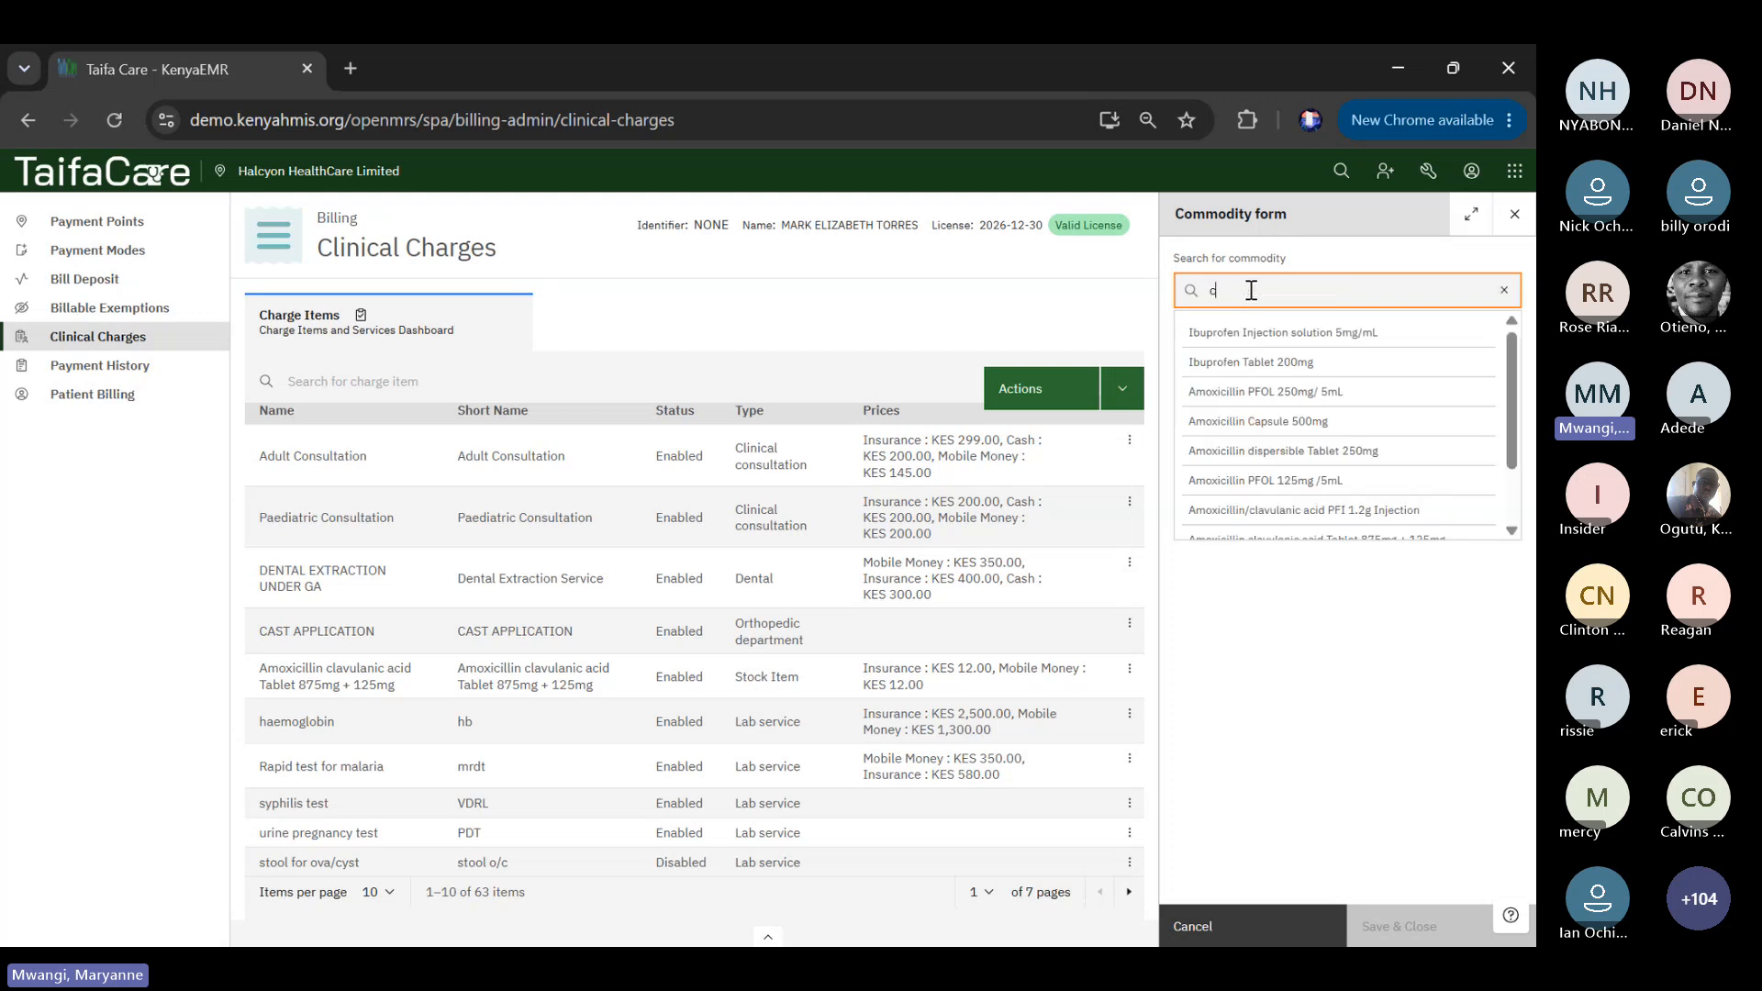
{"action": "type", "text": "centr"}
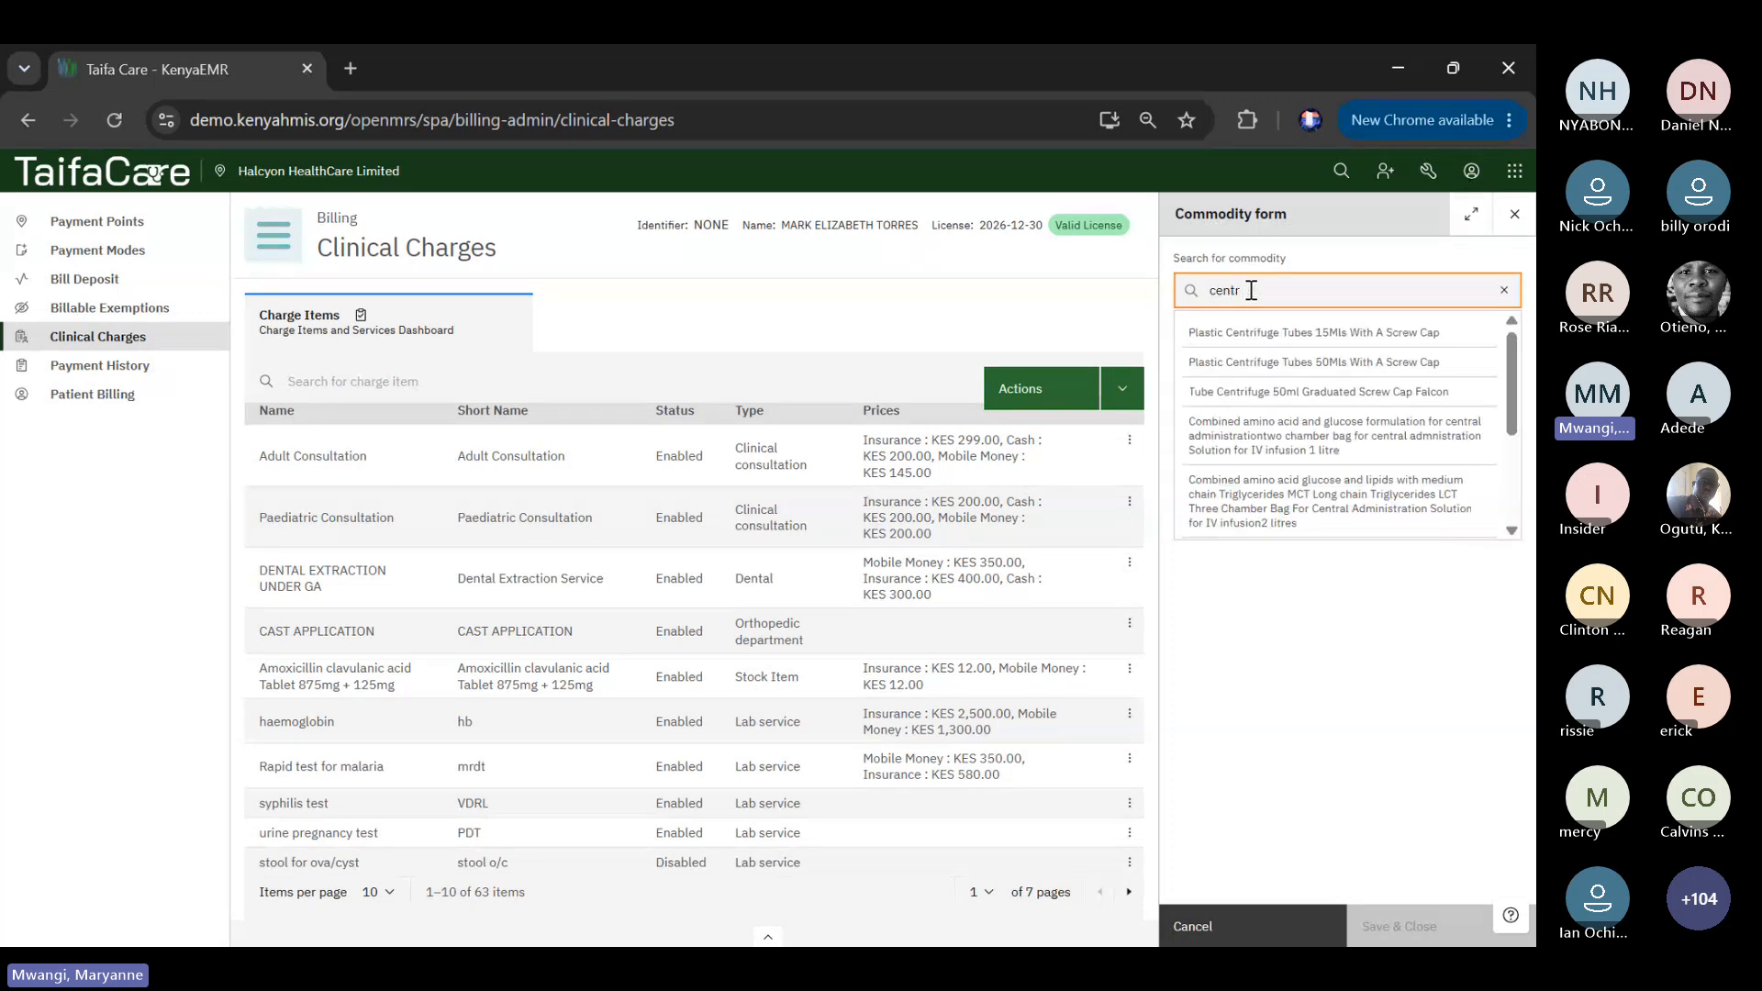
{"action": "key", "text": "BackSpace"}
{"action": "key", "text": "BackSpace"}
{"action": "key", "text": "BackSpace"}
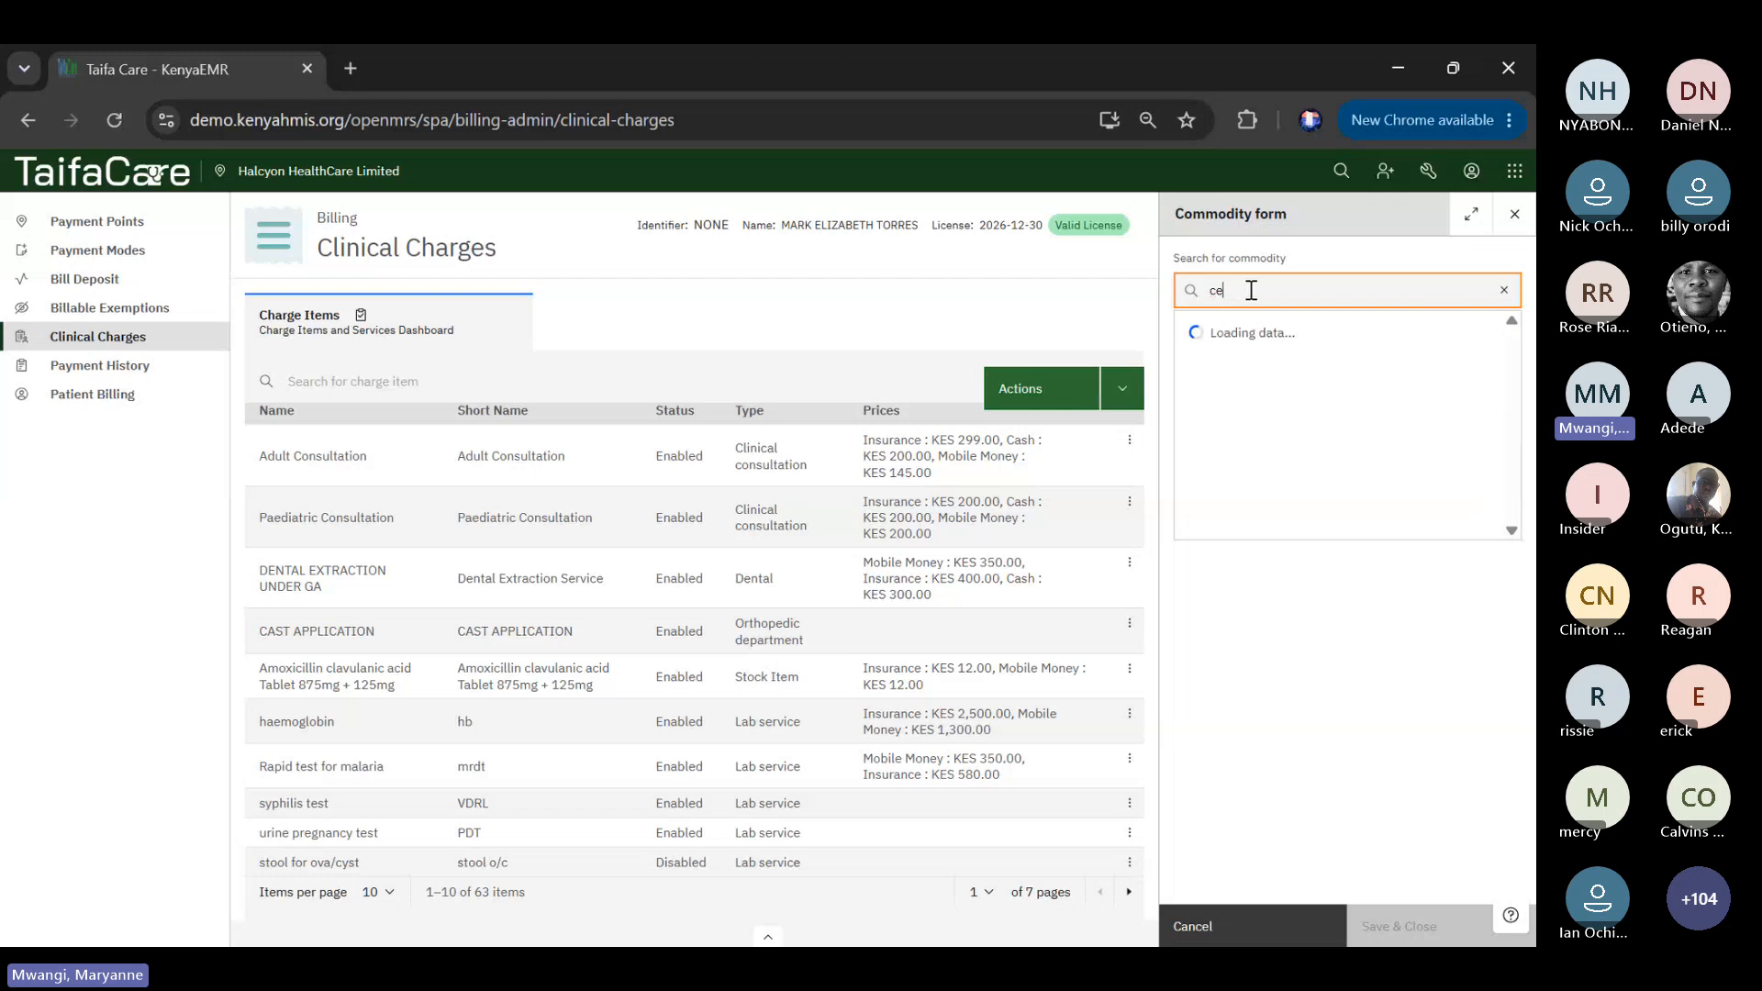
{"action": "type", "text": "friaxo"}
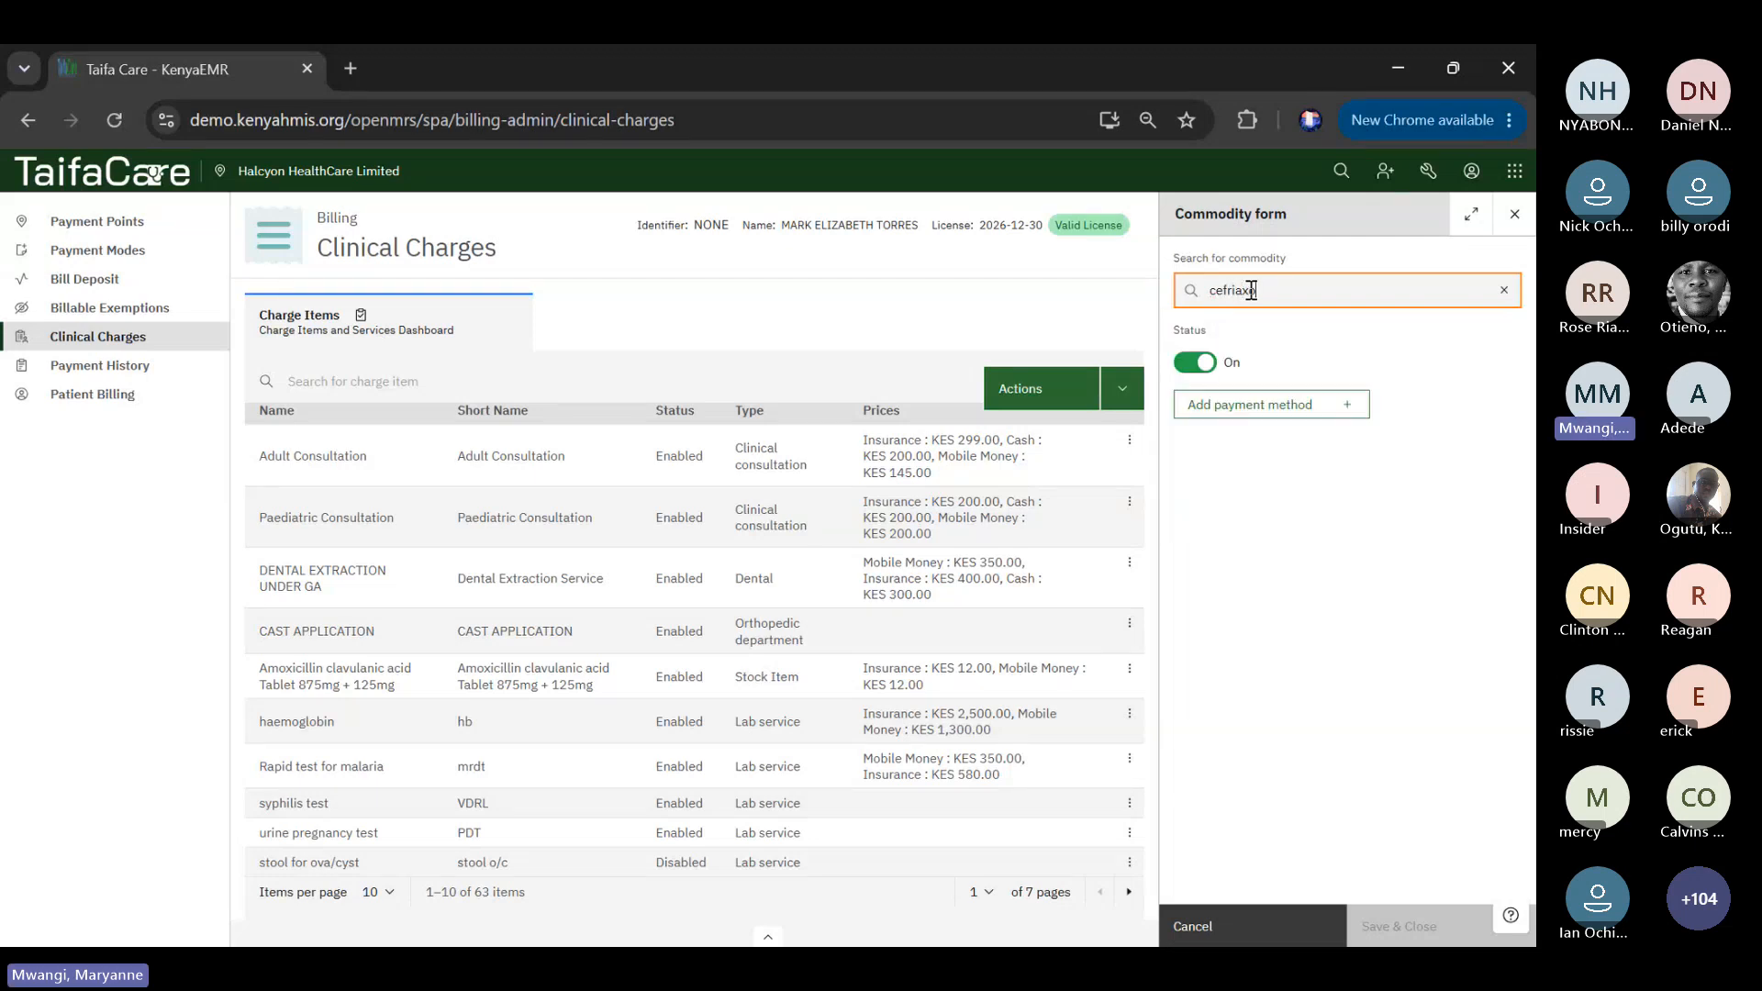
{"action": "type", "text": "le"}
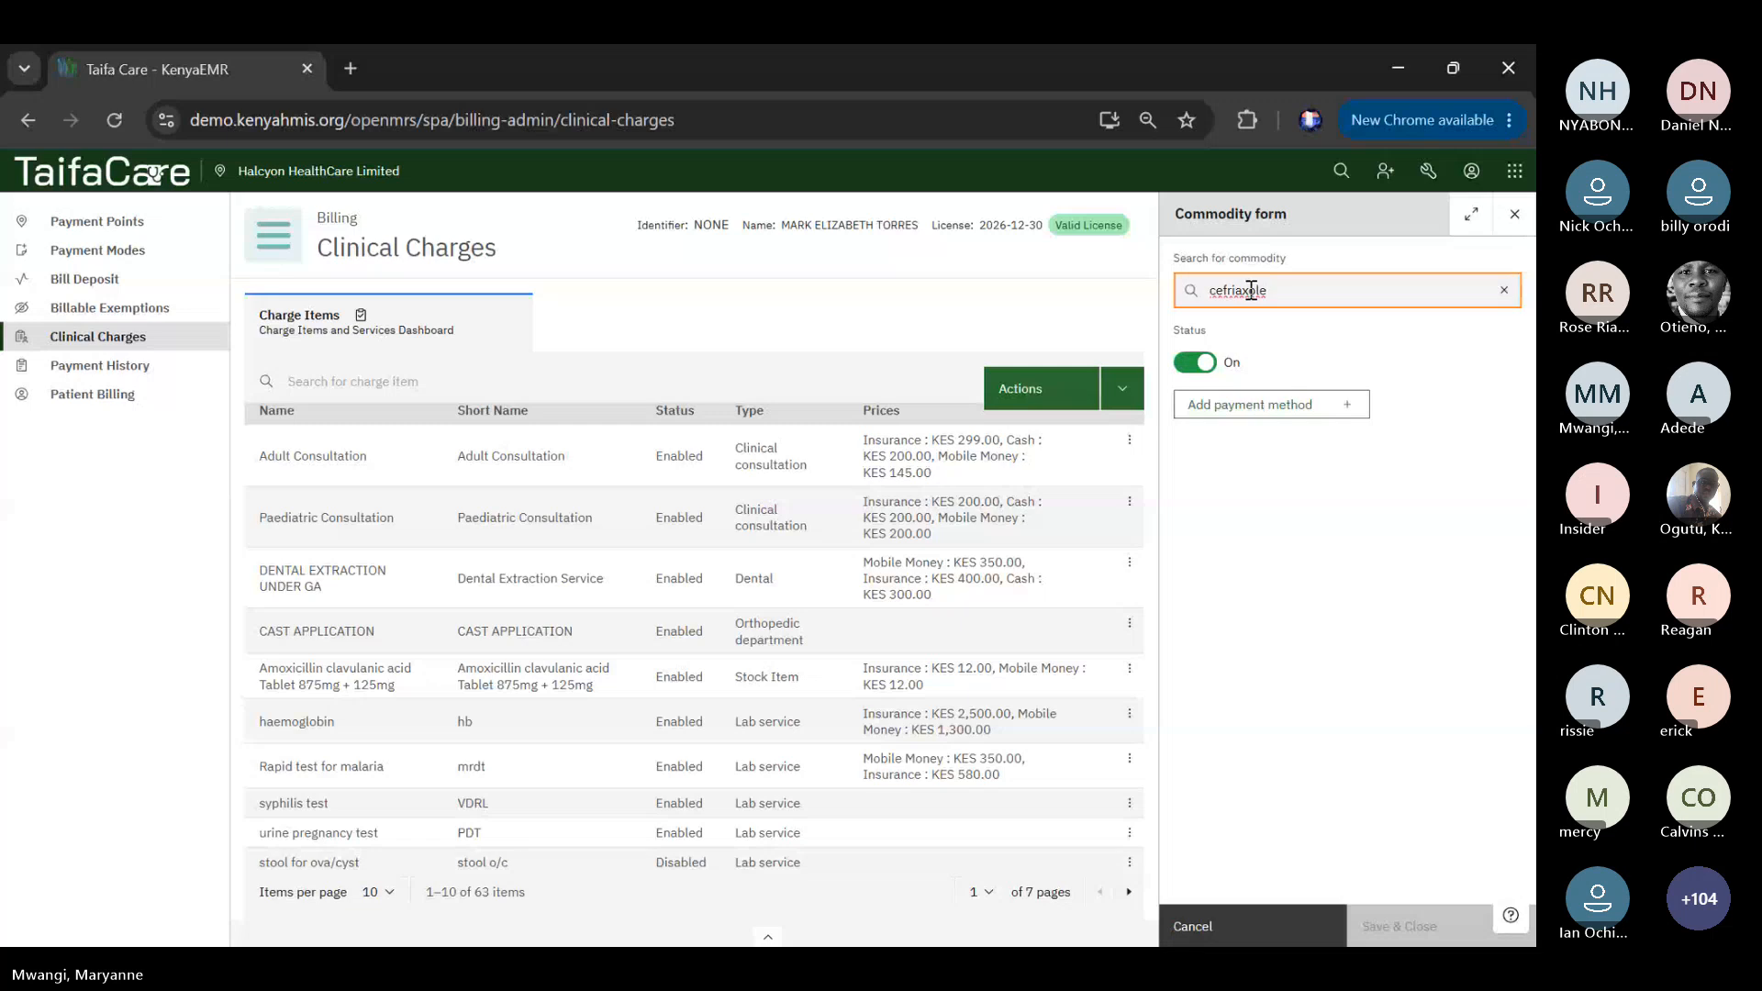
{"action": "key", "text": "BackSpace"}
{"action": "key", "text": "BackSpace"}
{"action": "key", "text": "BackSpace"}
{"action": "key", "text": "BackSpace"}
{"action": "key", "text": "BackSpace"}
{"action": "key", "text": "BackSpace"}
{"action": "key", "text": "BackSpace"}
{"action": "key", "text": "BackSpace"}
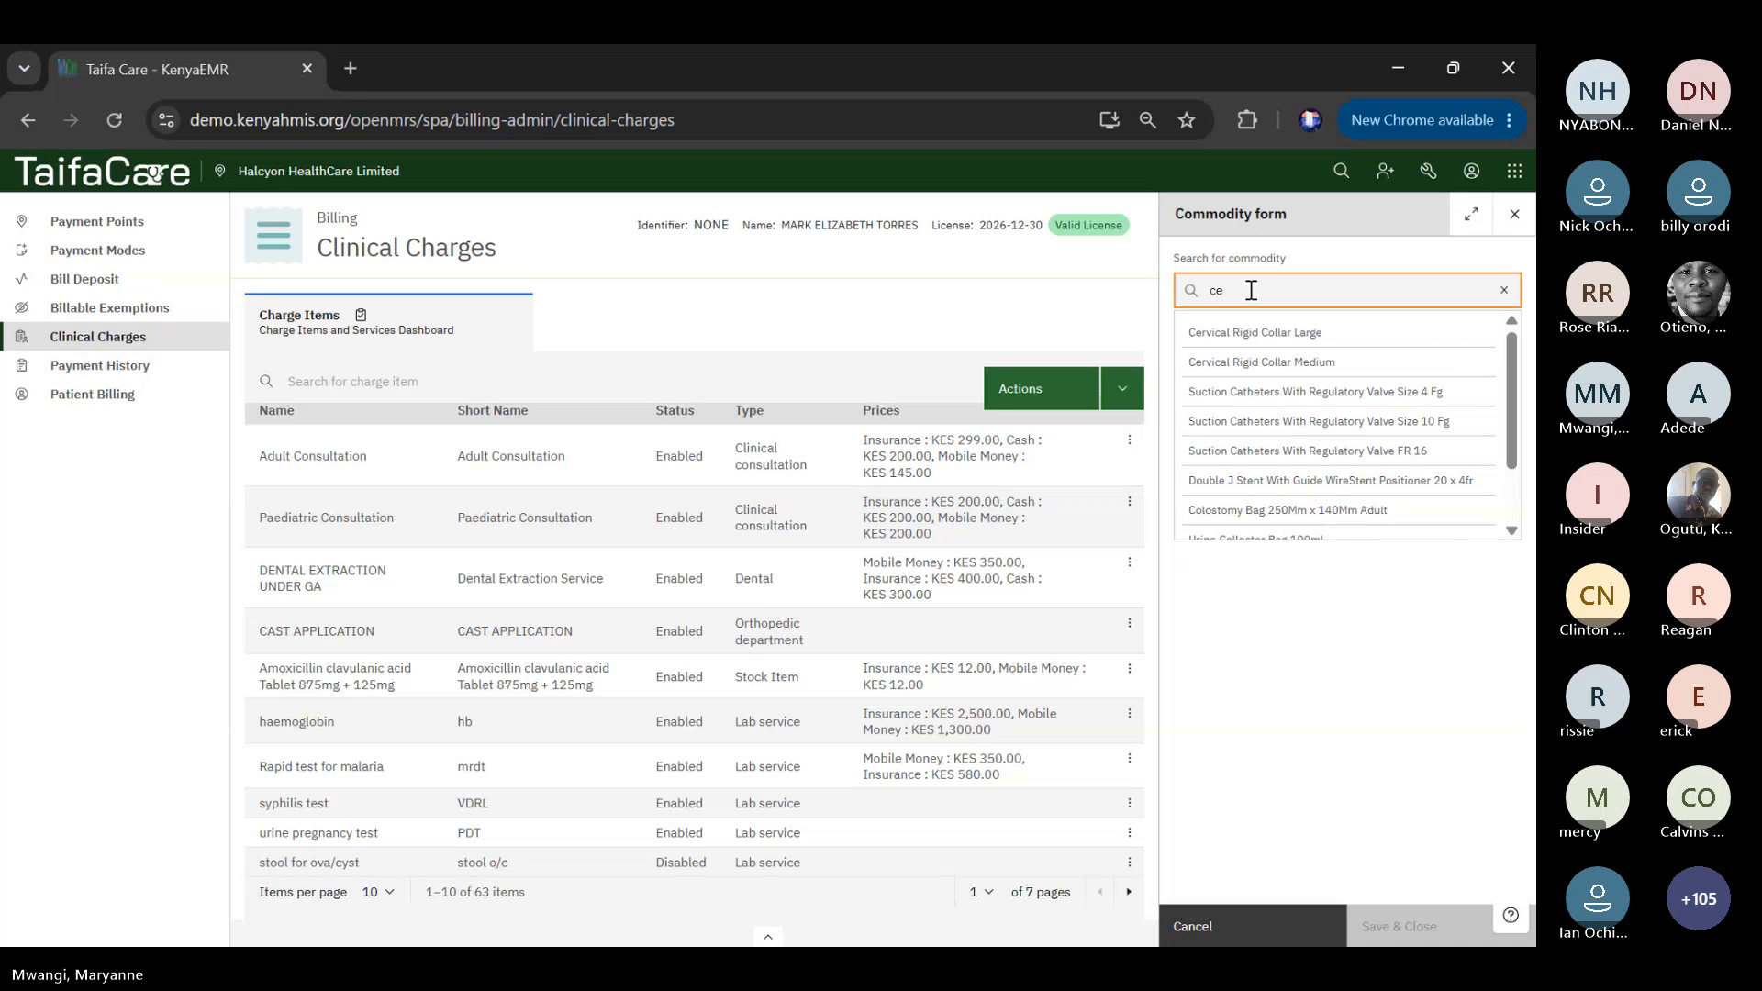
{"action": "type", "text": "fri"}
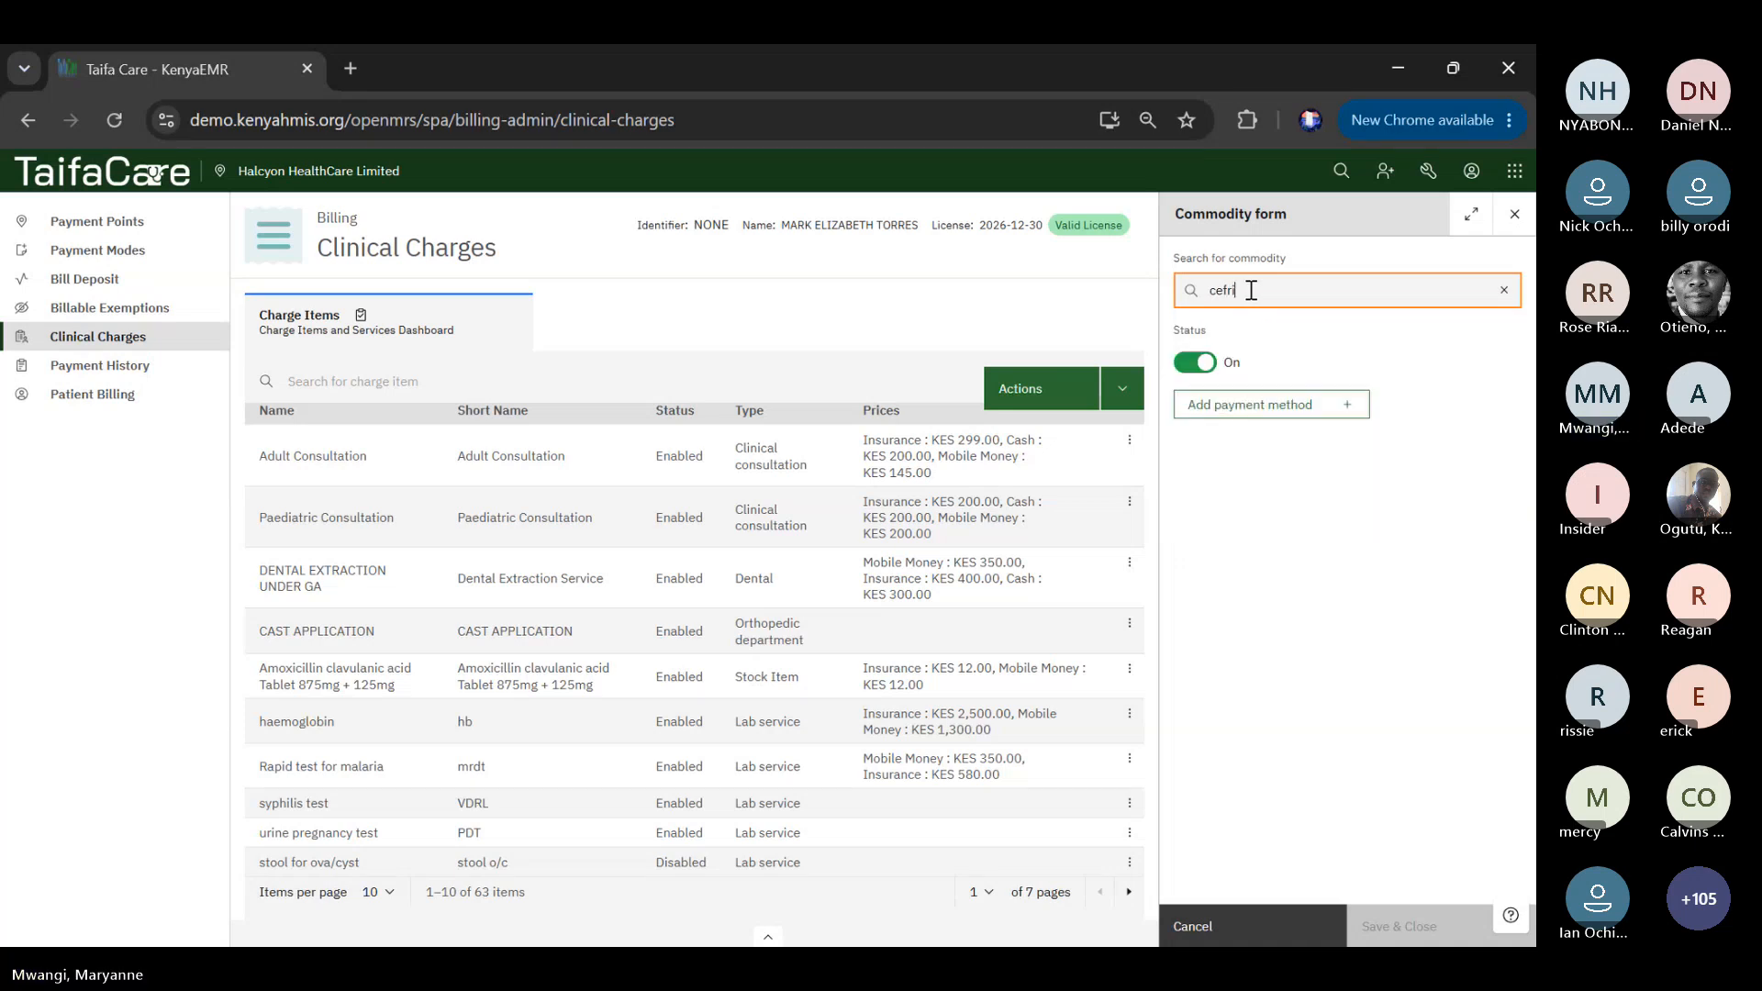
{"action": "type", "text": "a"}
{"action": "key", "text": "BackSpace"}
{"action": "key", "text": "BackSpace"}
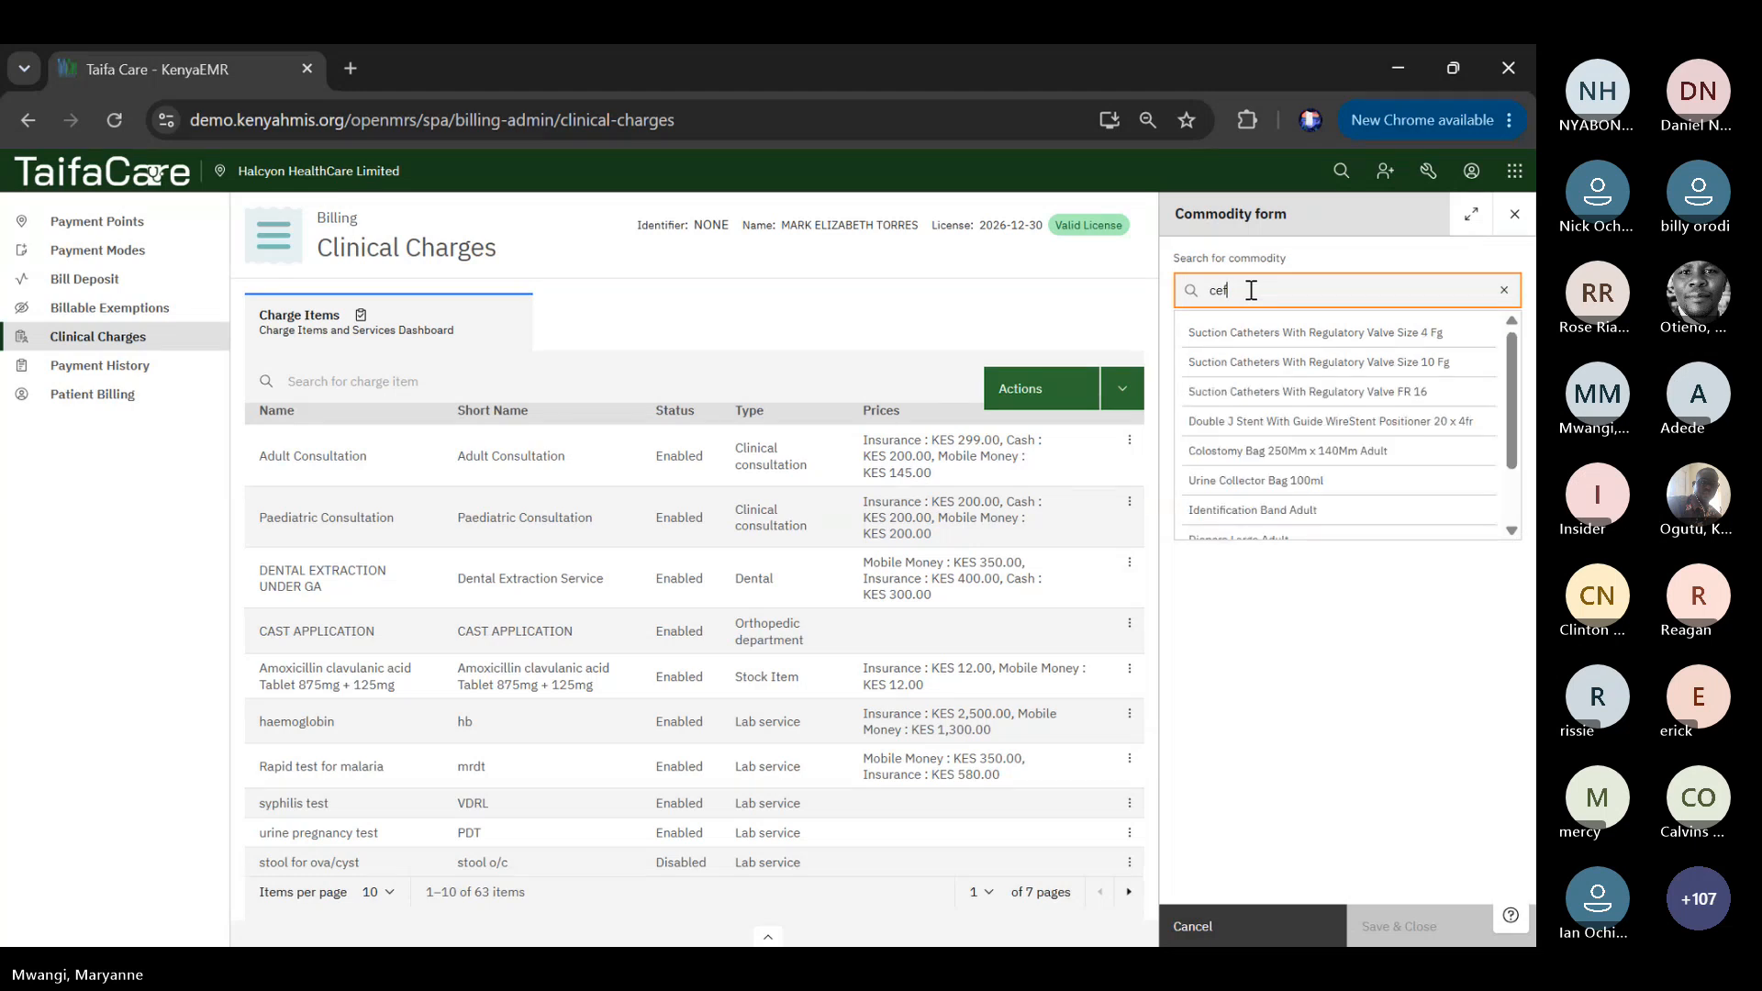
{"action": "type", "text": "riaxole"}
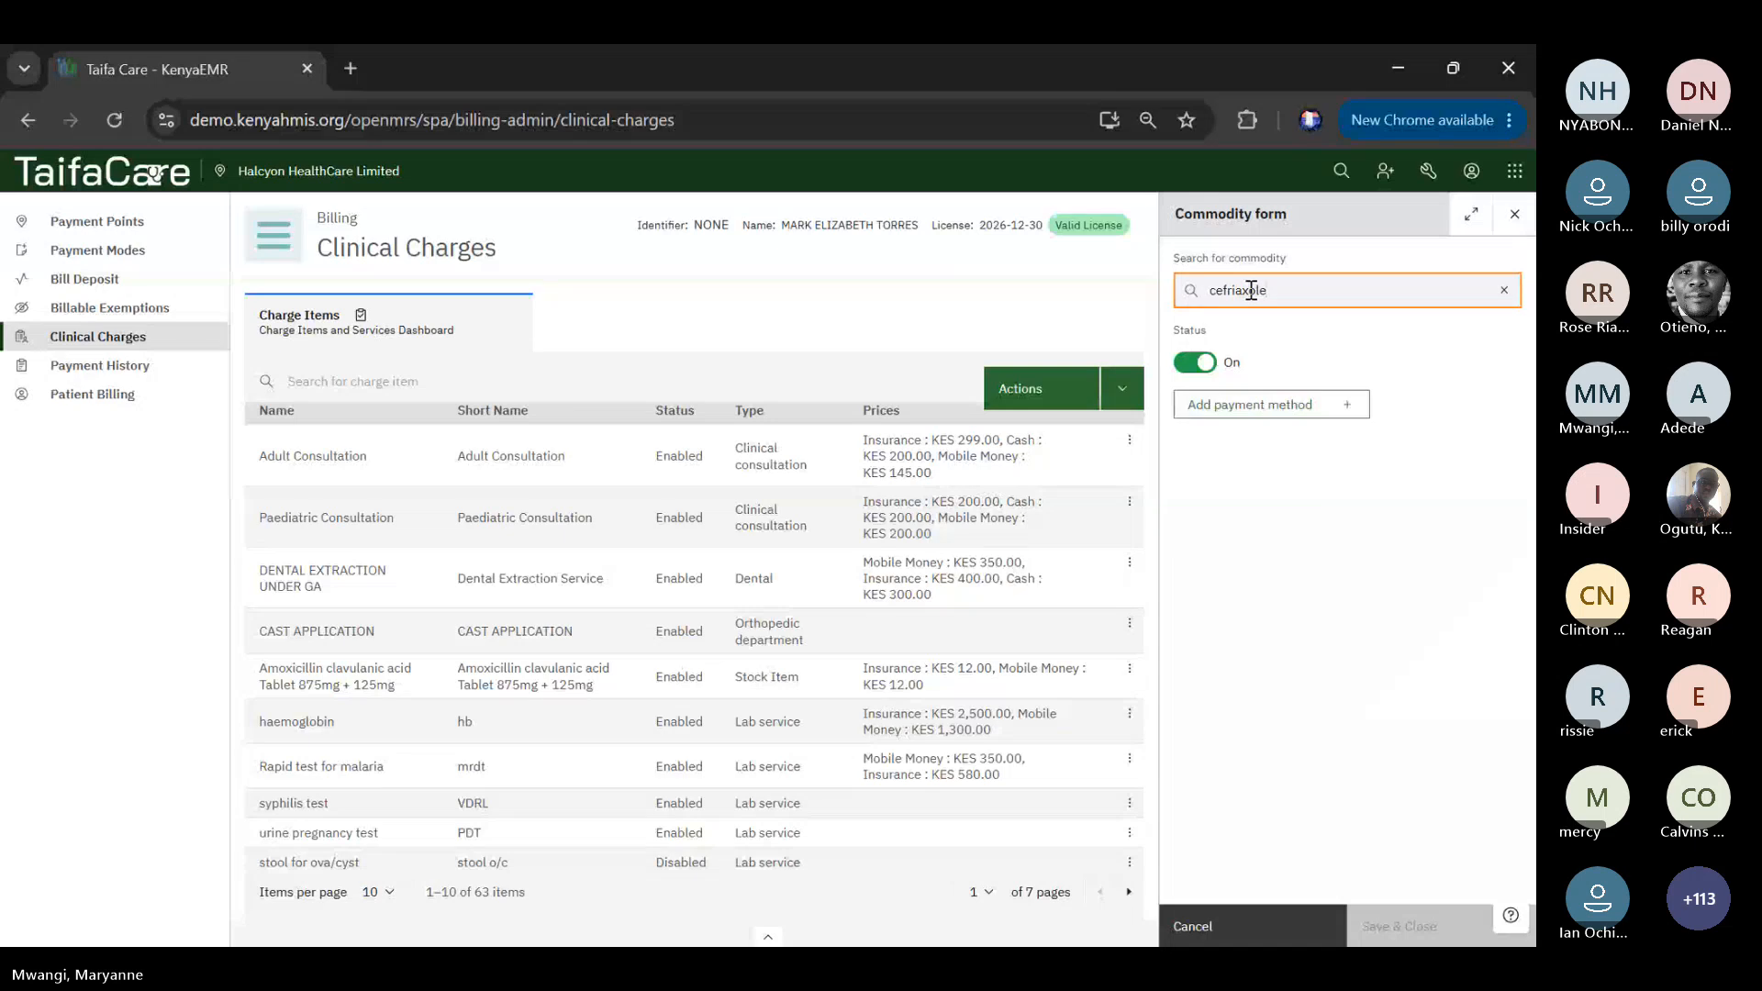
{"action": "key", "text": "BackSpace"}
{"action": "key", "text": "ctrl+a"}
{"action": "key", "text": "BackSpace"}
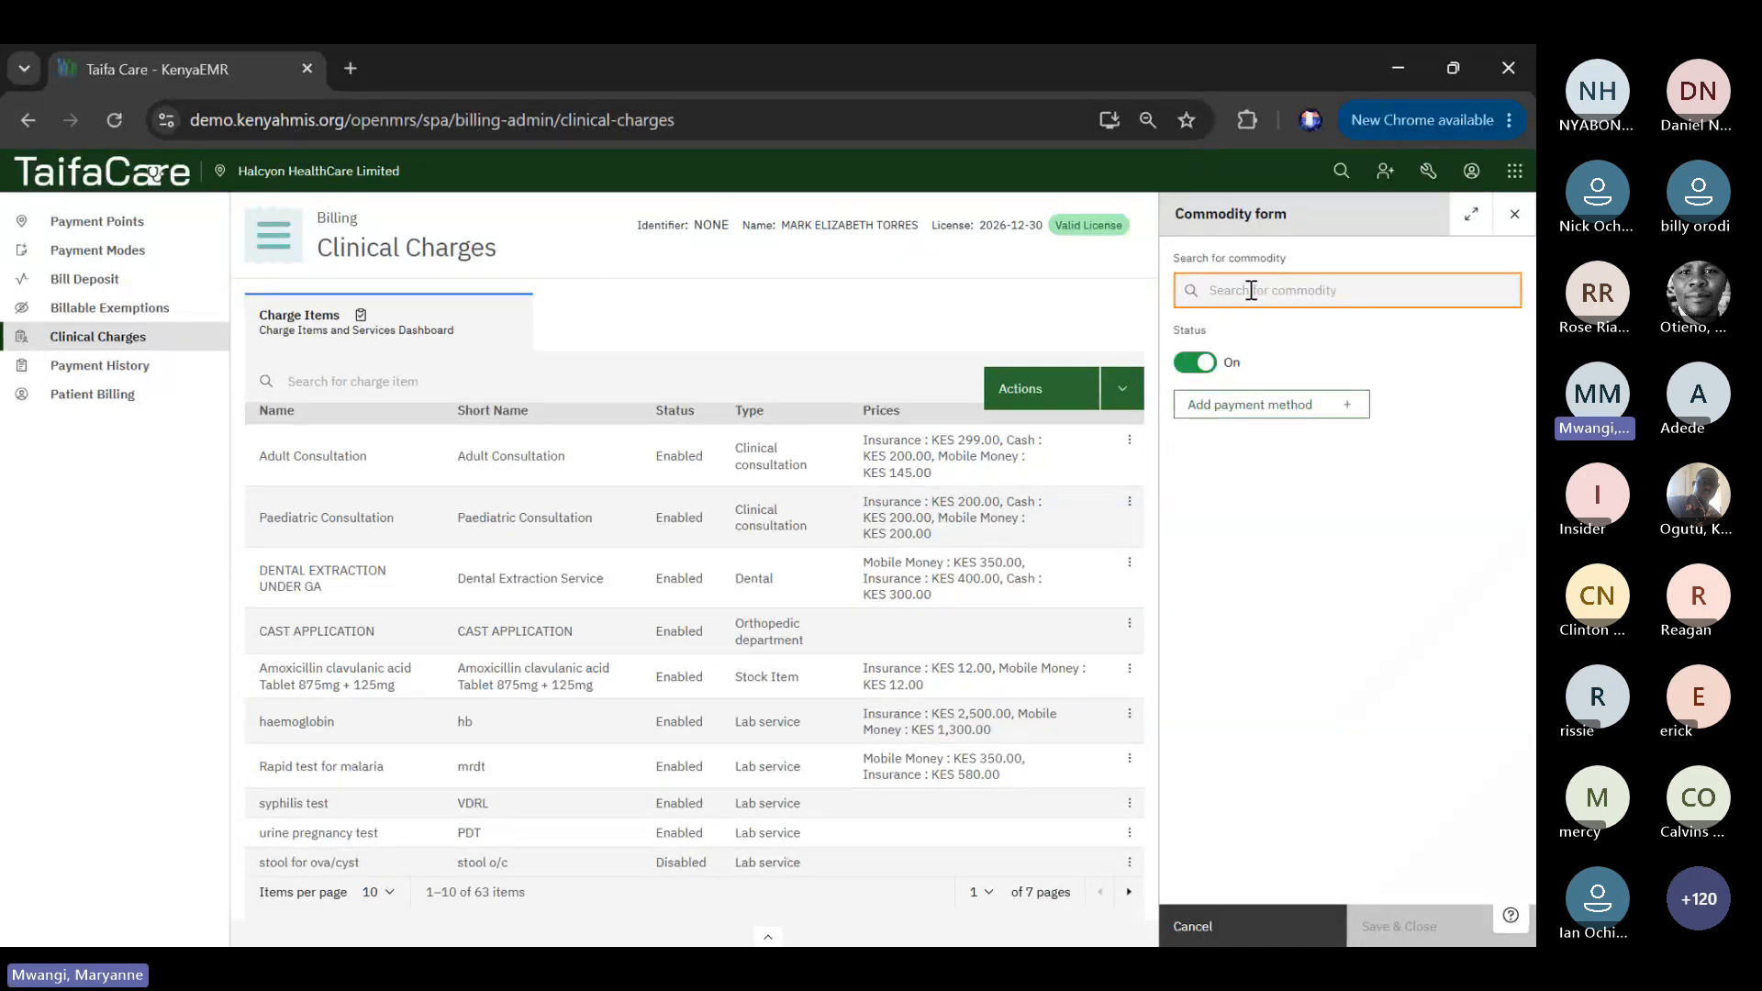
Search the commodities for "Amoxi" and choose Amoxicillin Capsule 500mg for the new charge item.
{"action": "type", "text": "Amoxi"}
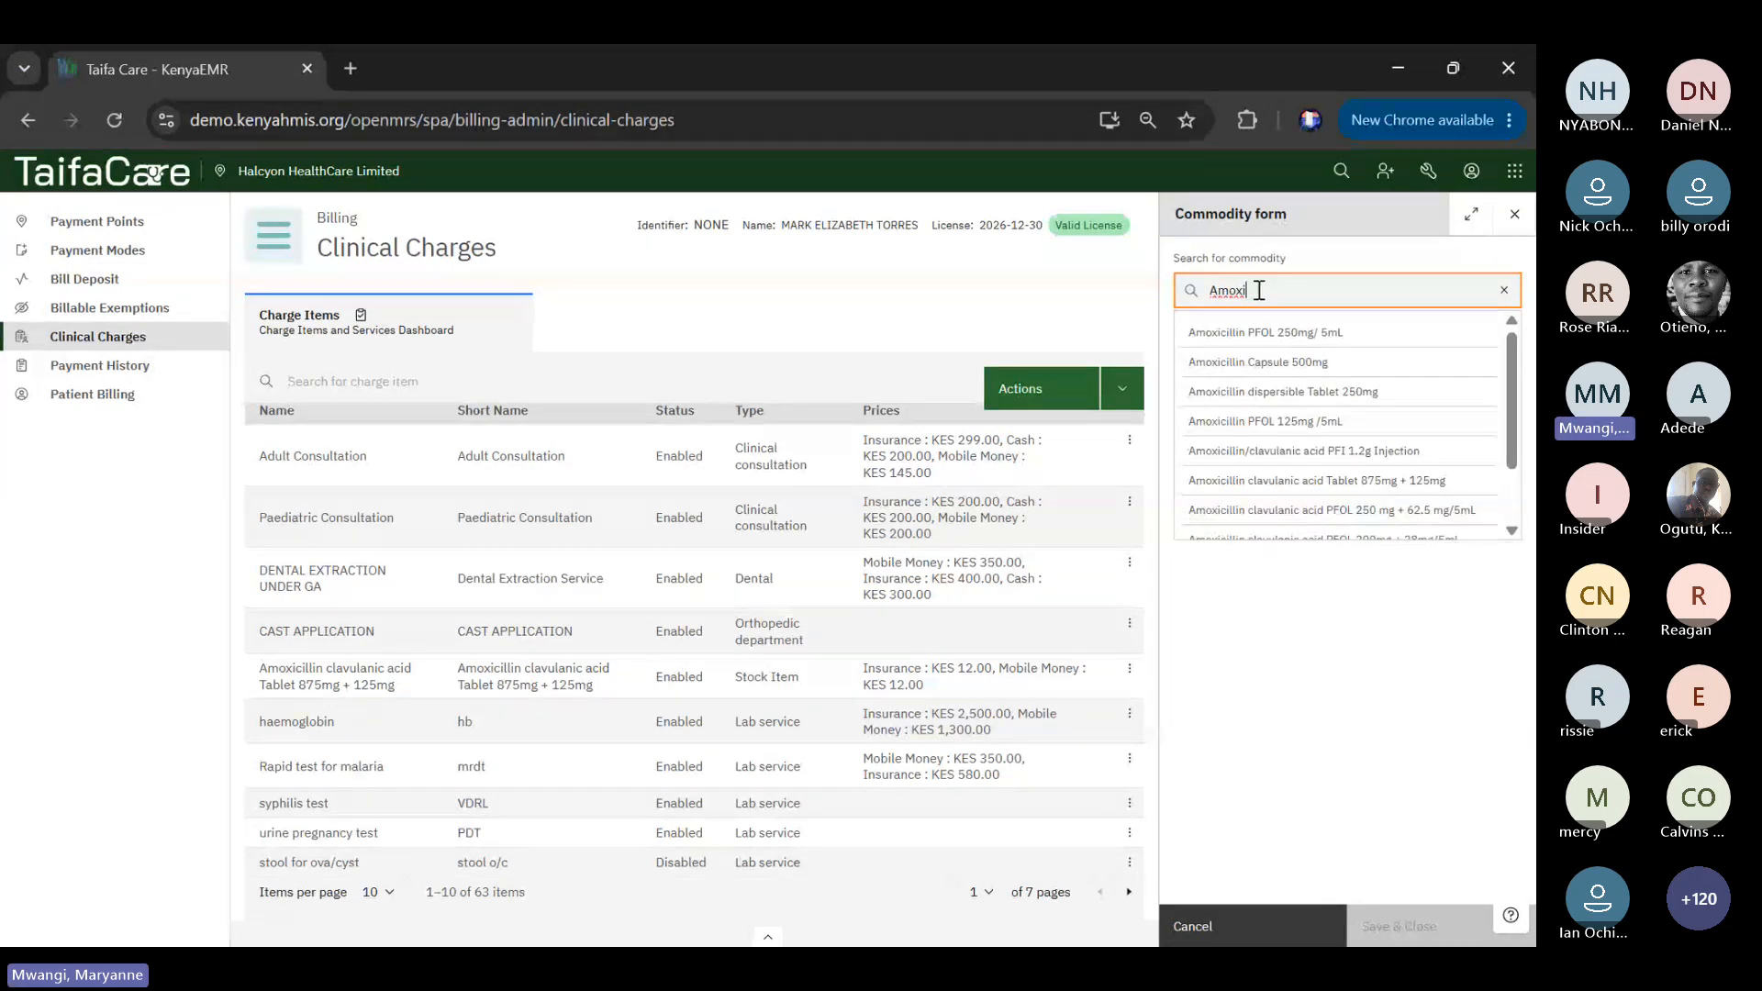
{"action": "left_click", "coordinate": [1304, 369]}
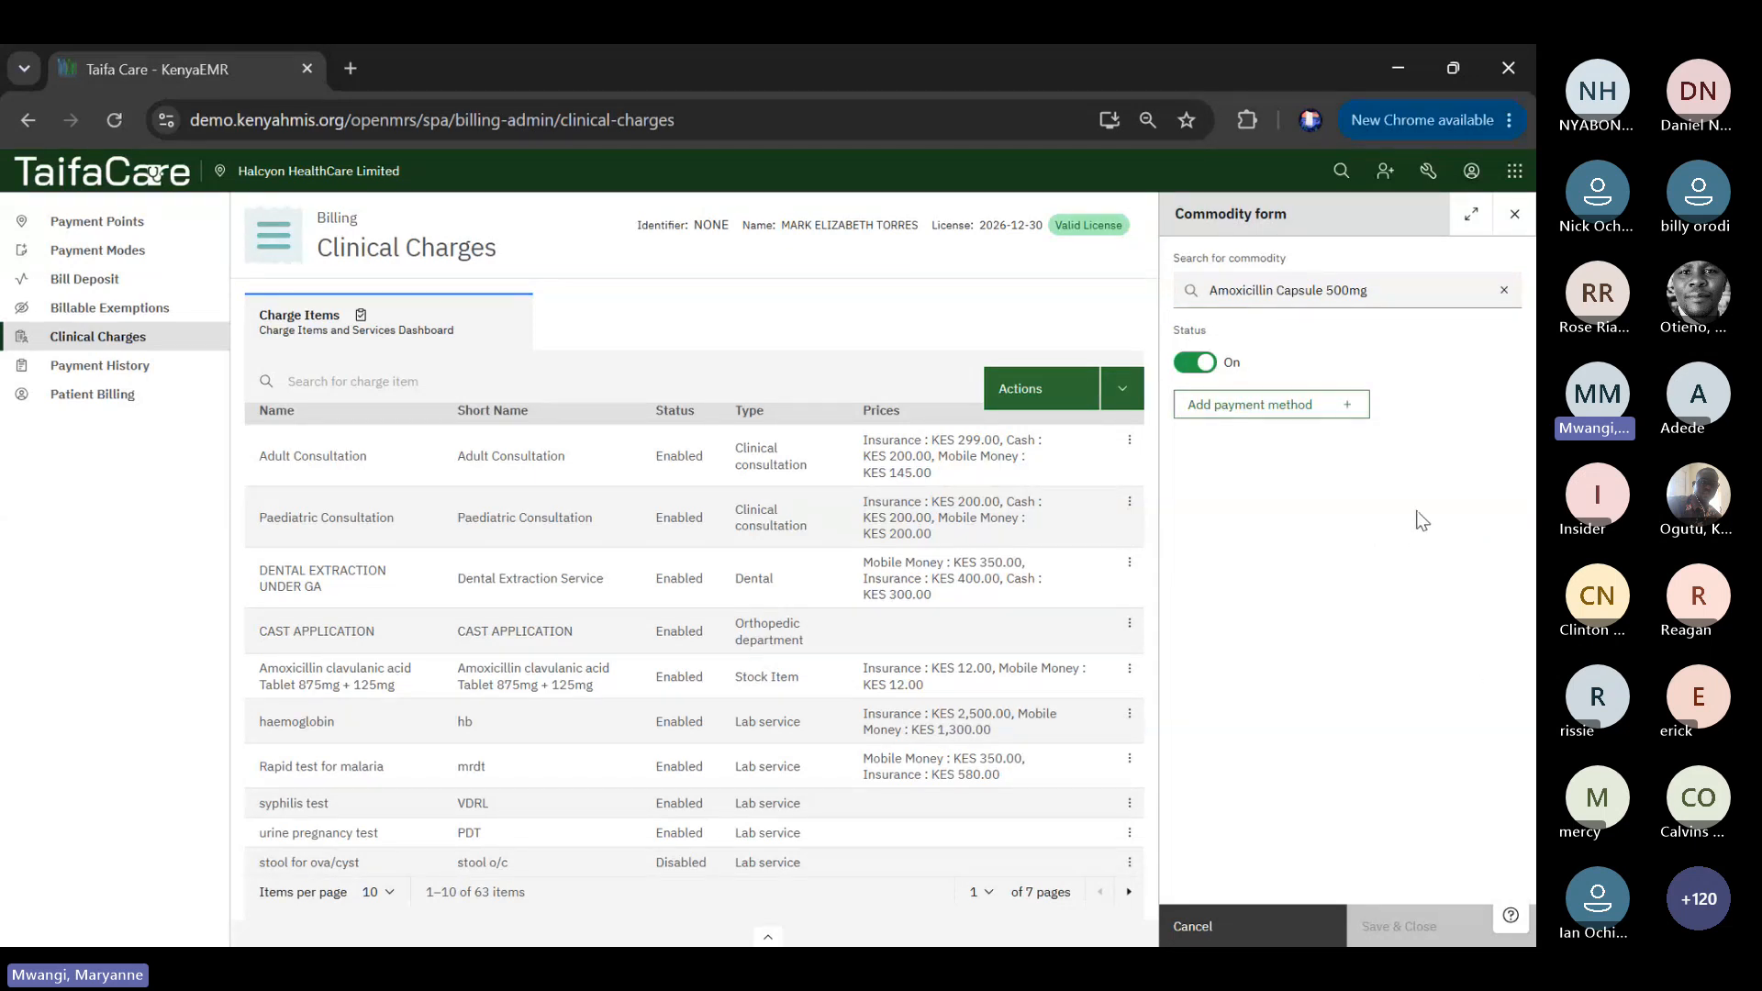
Leave the Amoxicillin Capsule 500mg item's status on and add Insurance and Mobile Money as its payment methods.
{"action": "left_click", "coordinate": [1205, 376]}
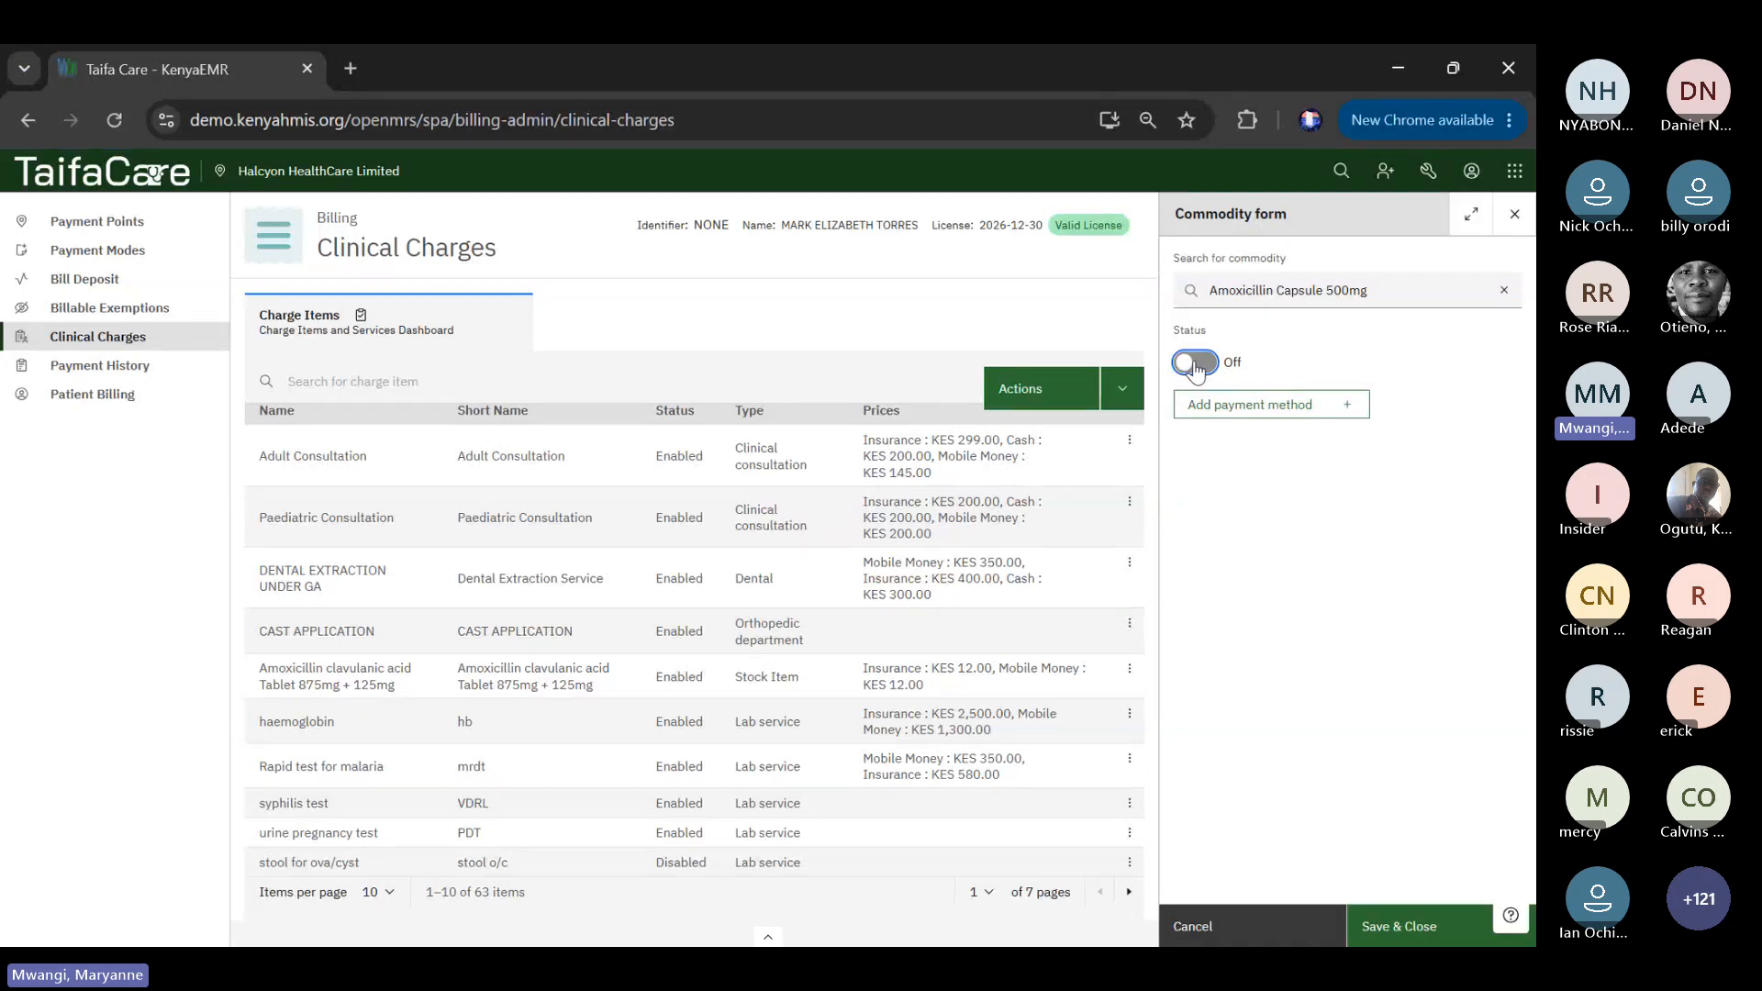
{"action": "left_click", "coordinate": [1196, 366]}
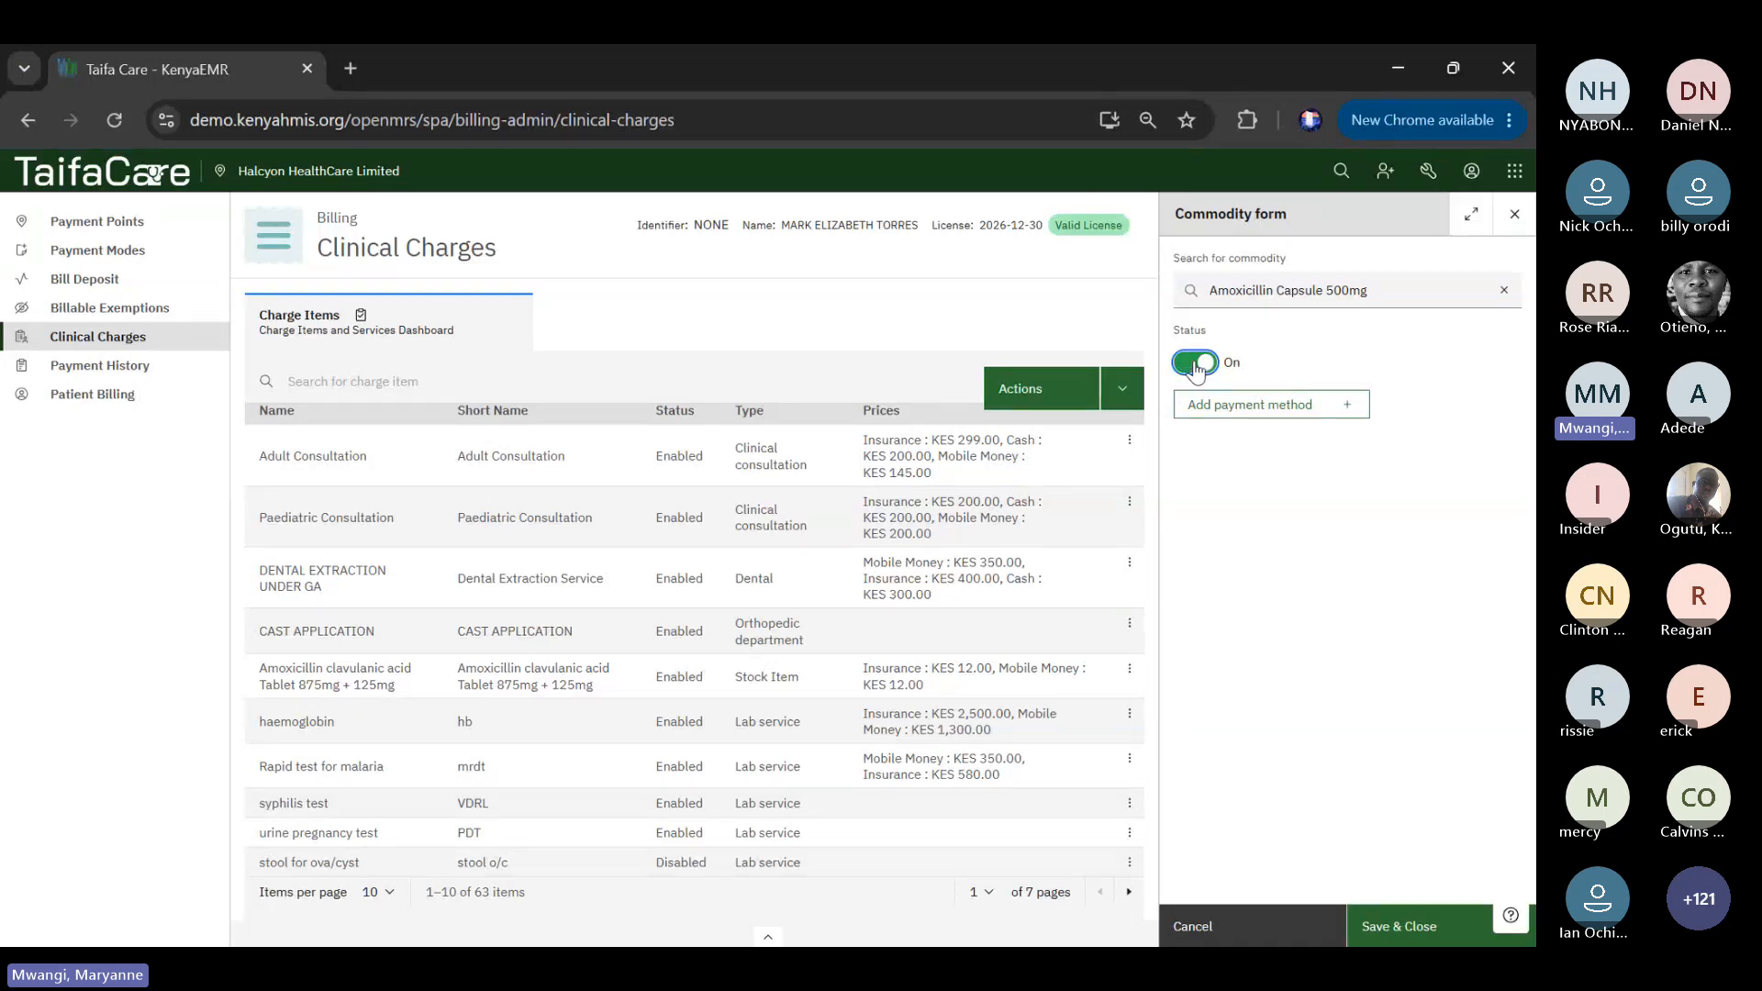
{"action": "left_click", "coordinate": [1283, 415]}
{"action": "left_click", "coordinate": [1283, 415]}
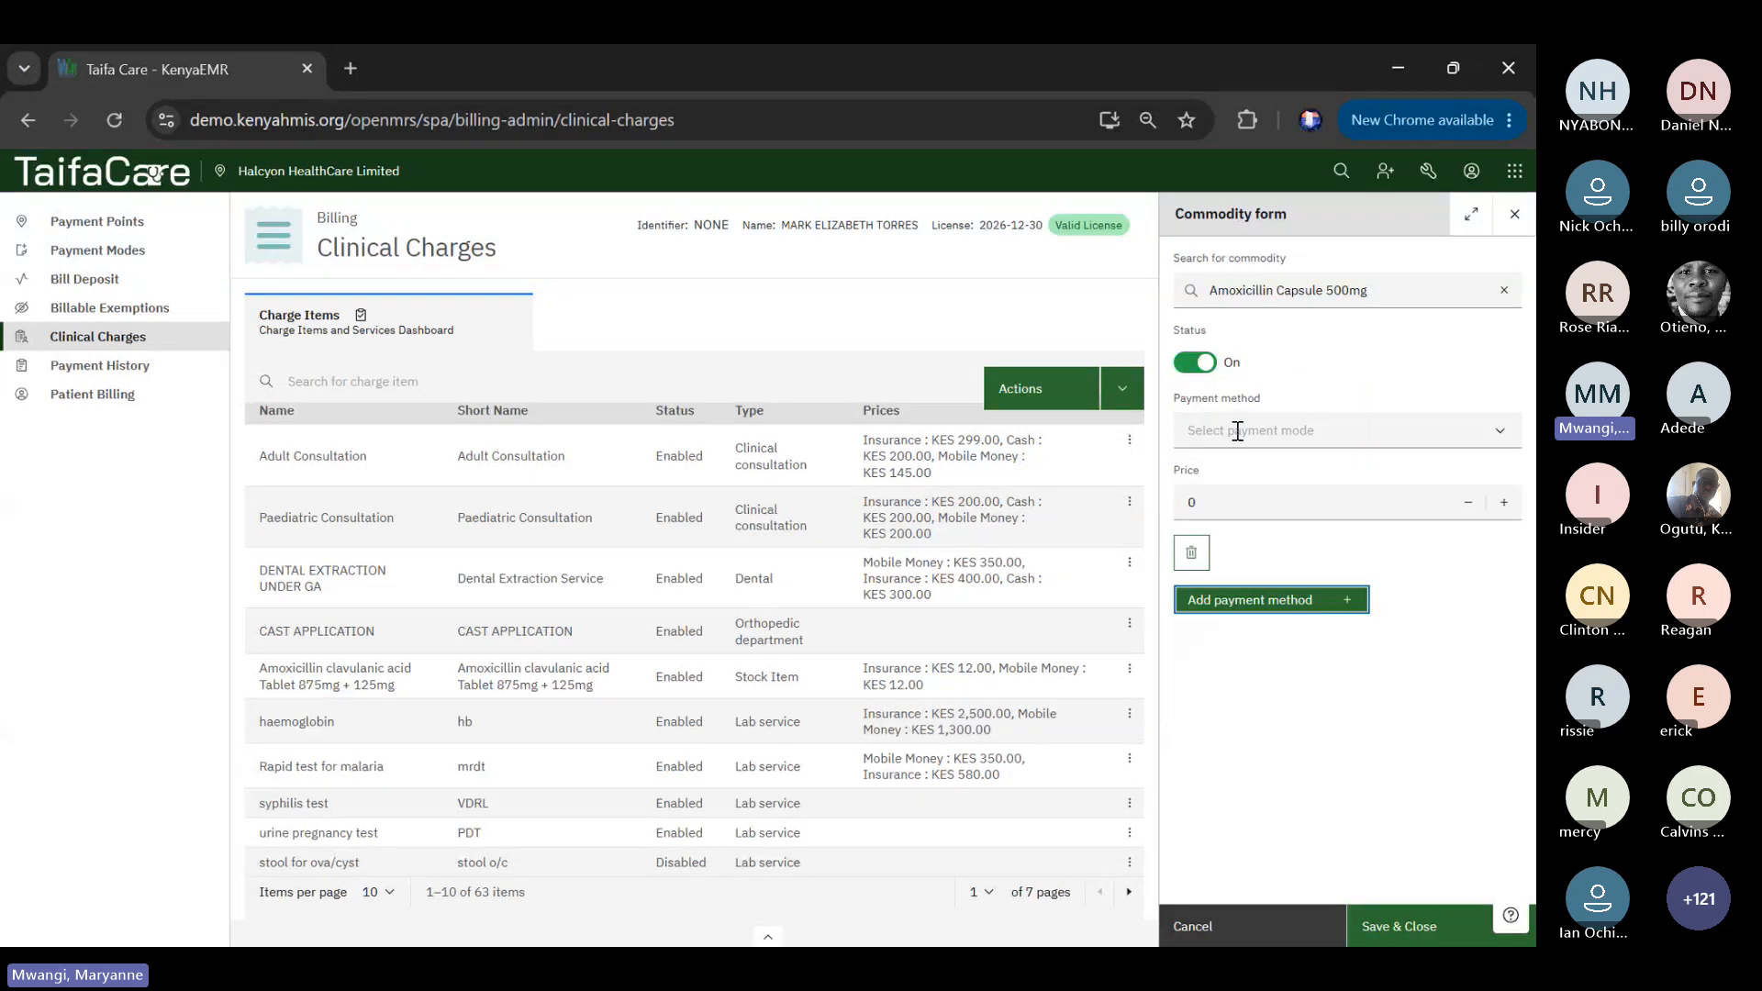
{"action": "left_click", "coordinate": [1237, 432]}
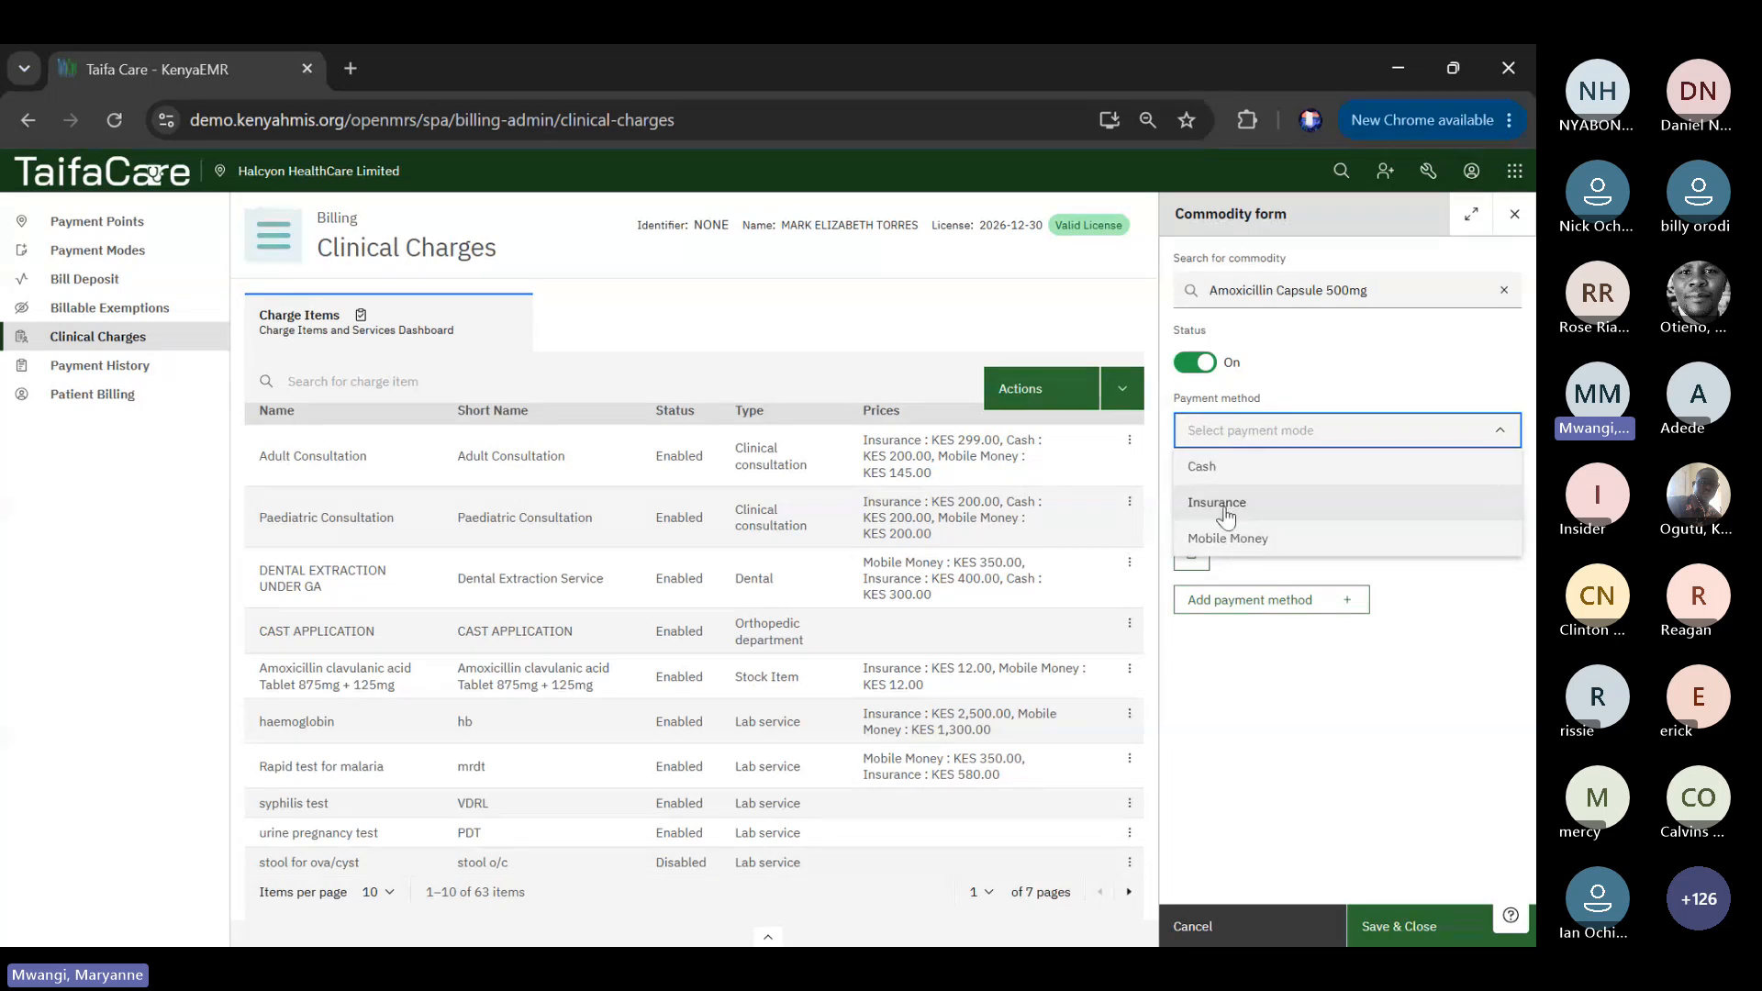
{"action": "left_click", "coordinate": [1230, 511]}
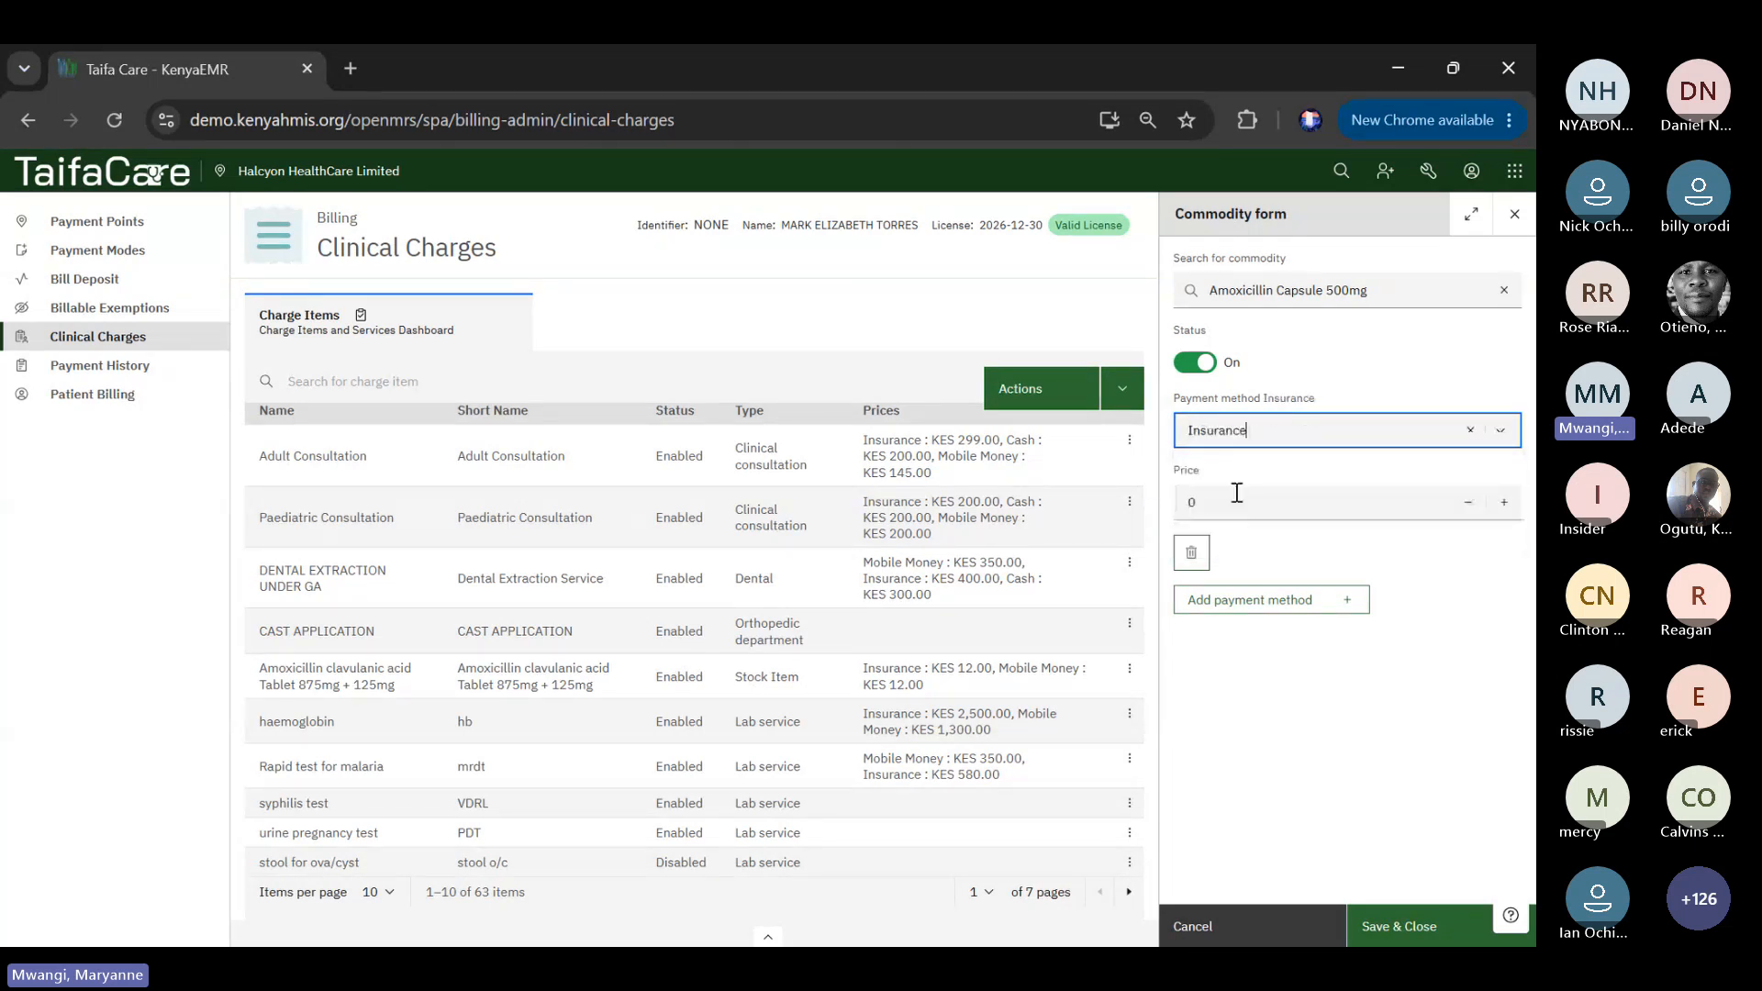
{"action": "left_click", "coordinate": [1271, 600]}
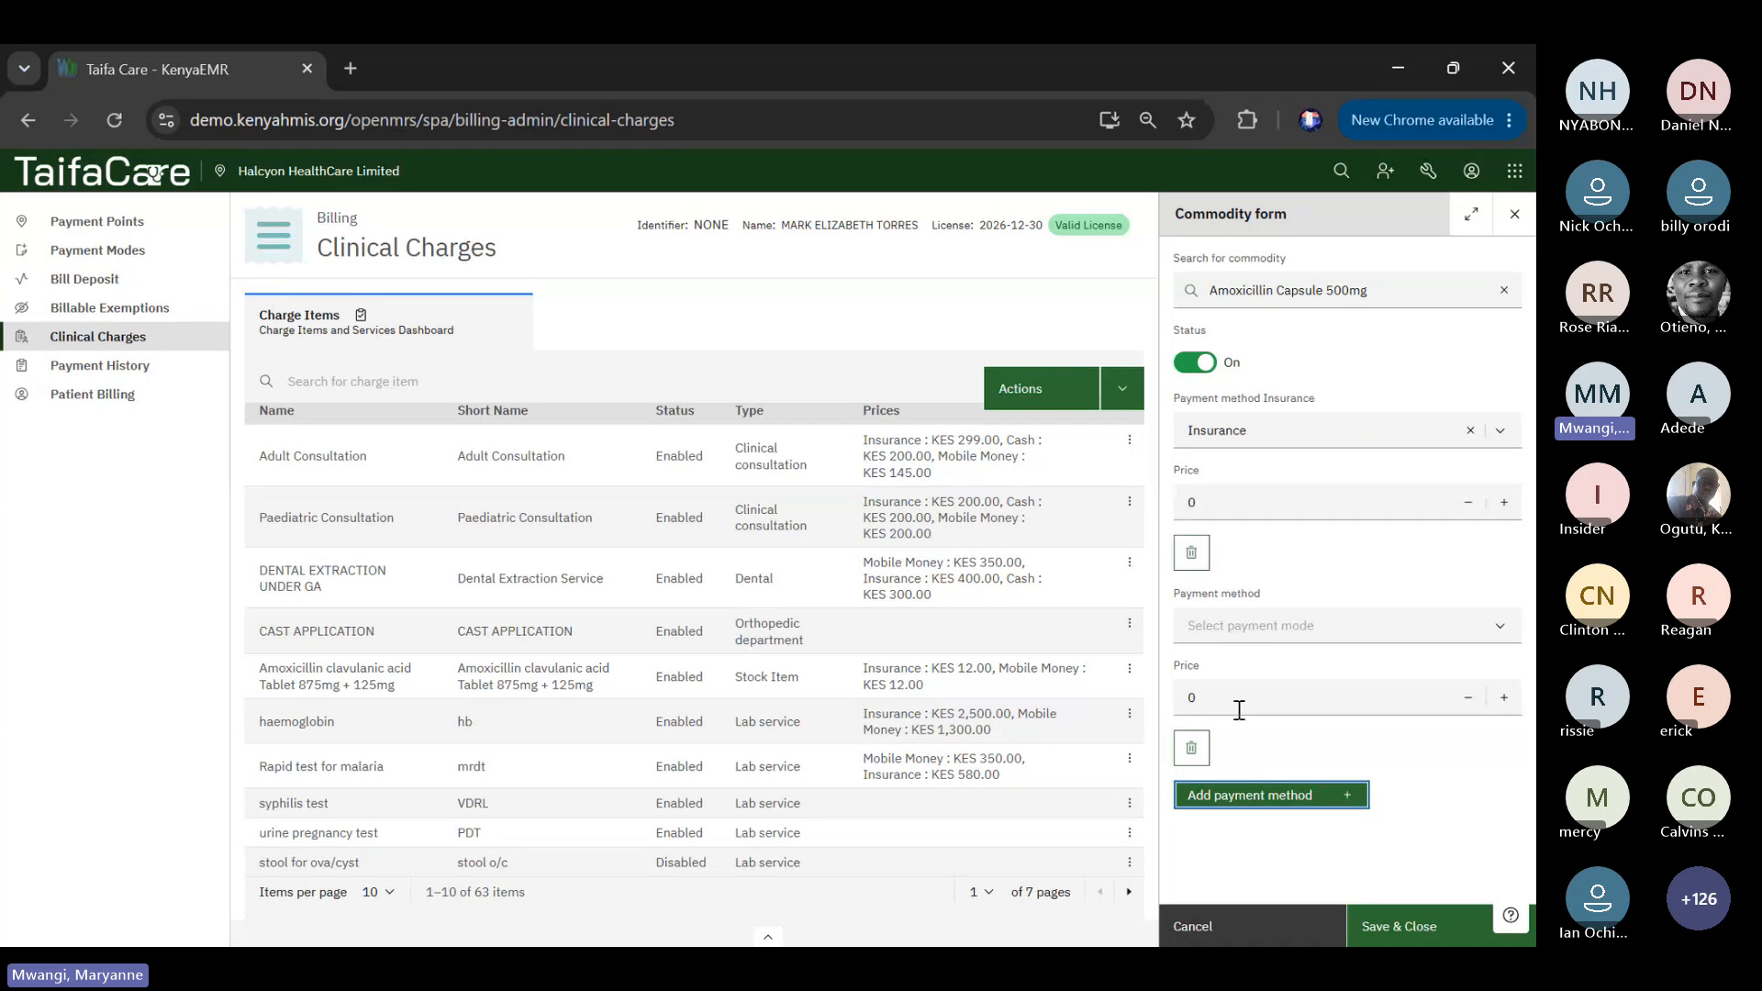
{"action": "left_click", "coordinate": [1254, 628]}
{"action": "left_click", "coordinate": [1254, 695]}
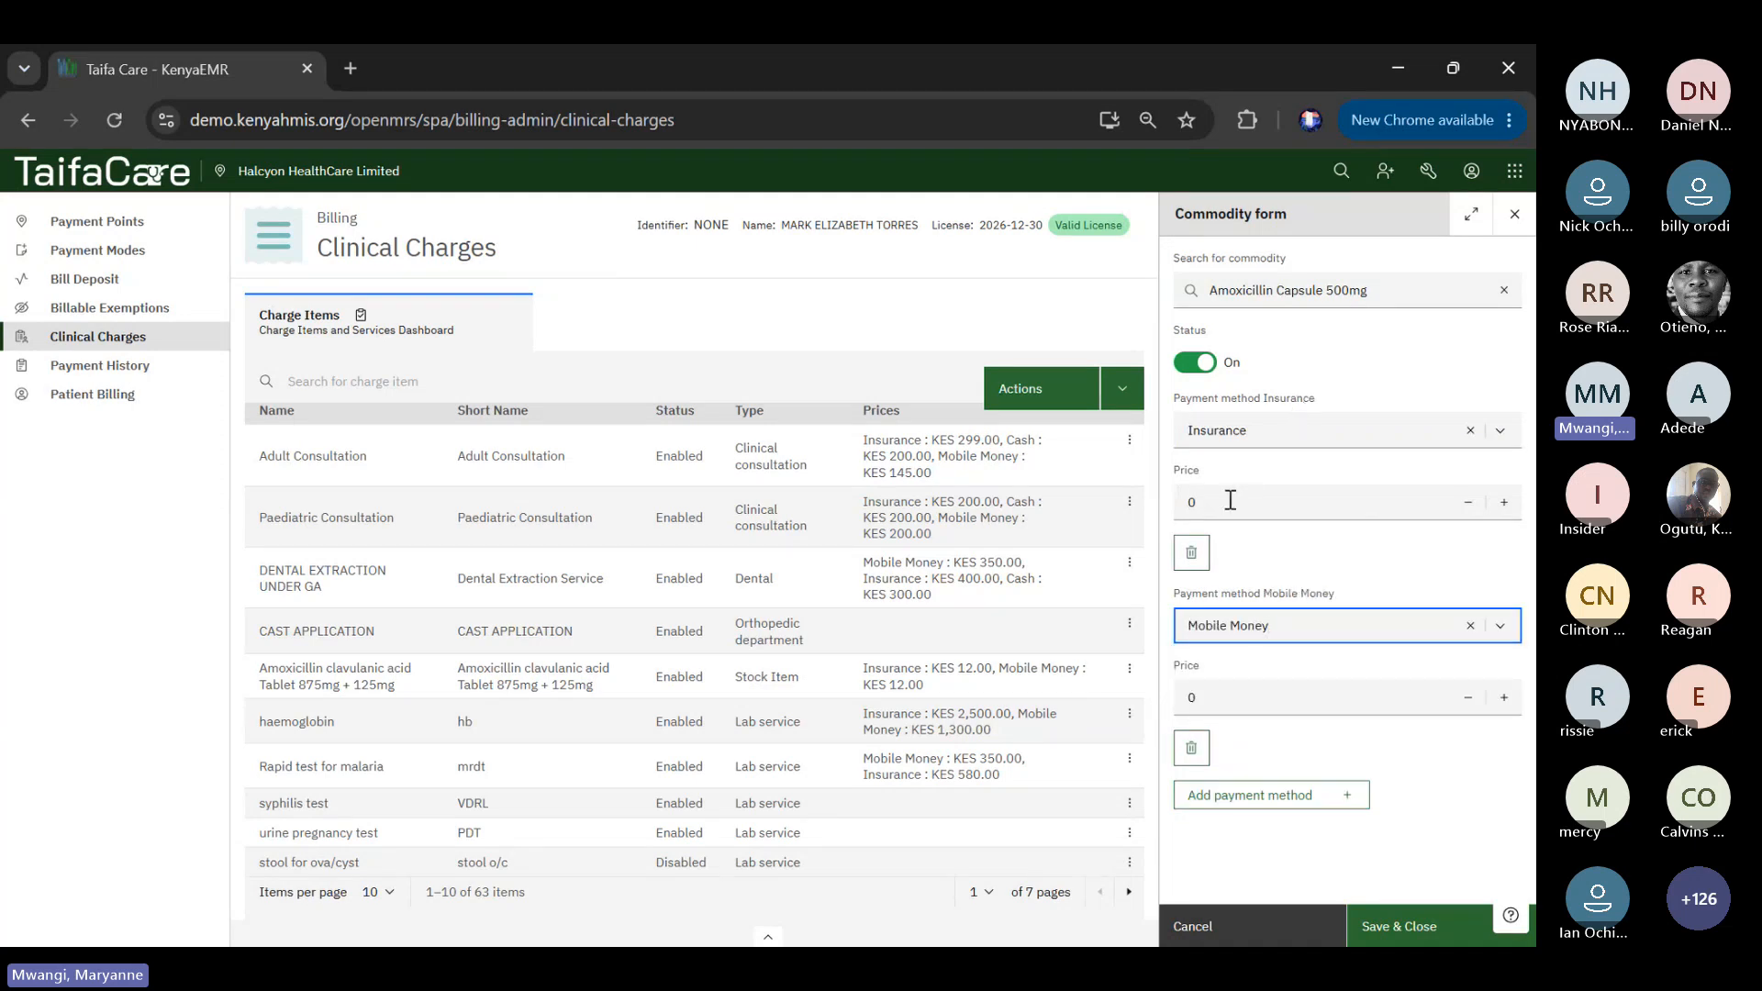
Set both the Insurance and Mobile Money prices to 2 and save the Amoxicillin Capsule 500mg charge item.
{"action": "left_click_drag", "start_coordinate": [1210, 500], "coordinate": [1176, 505]}
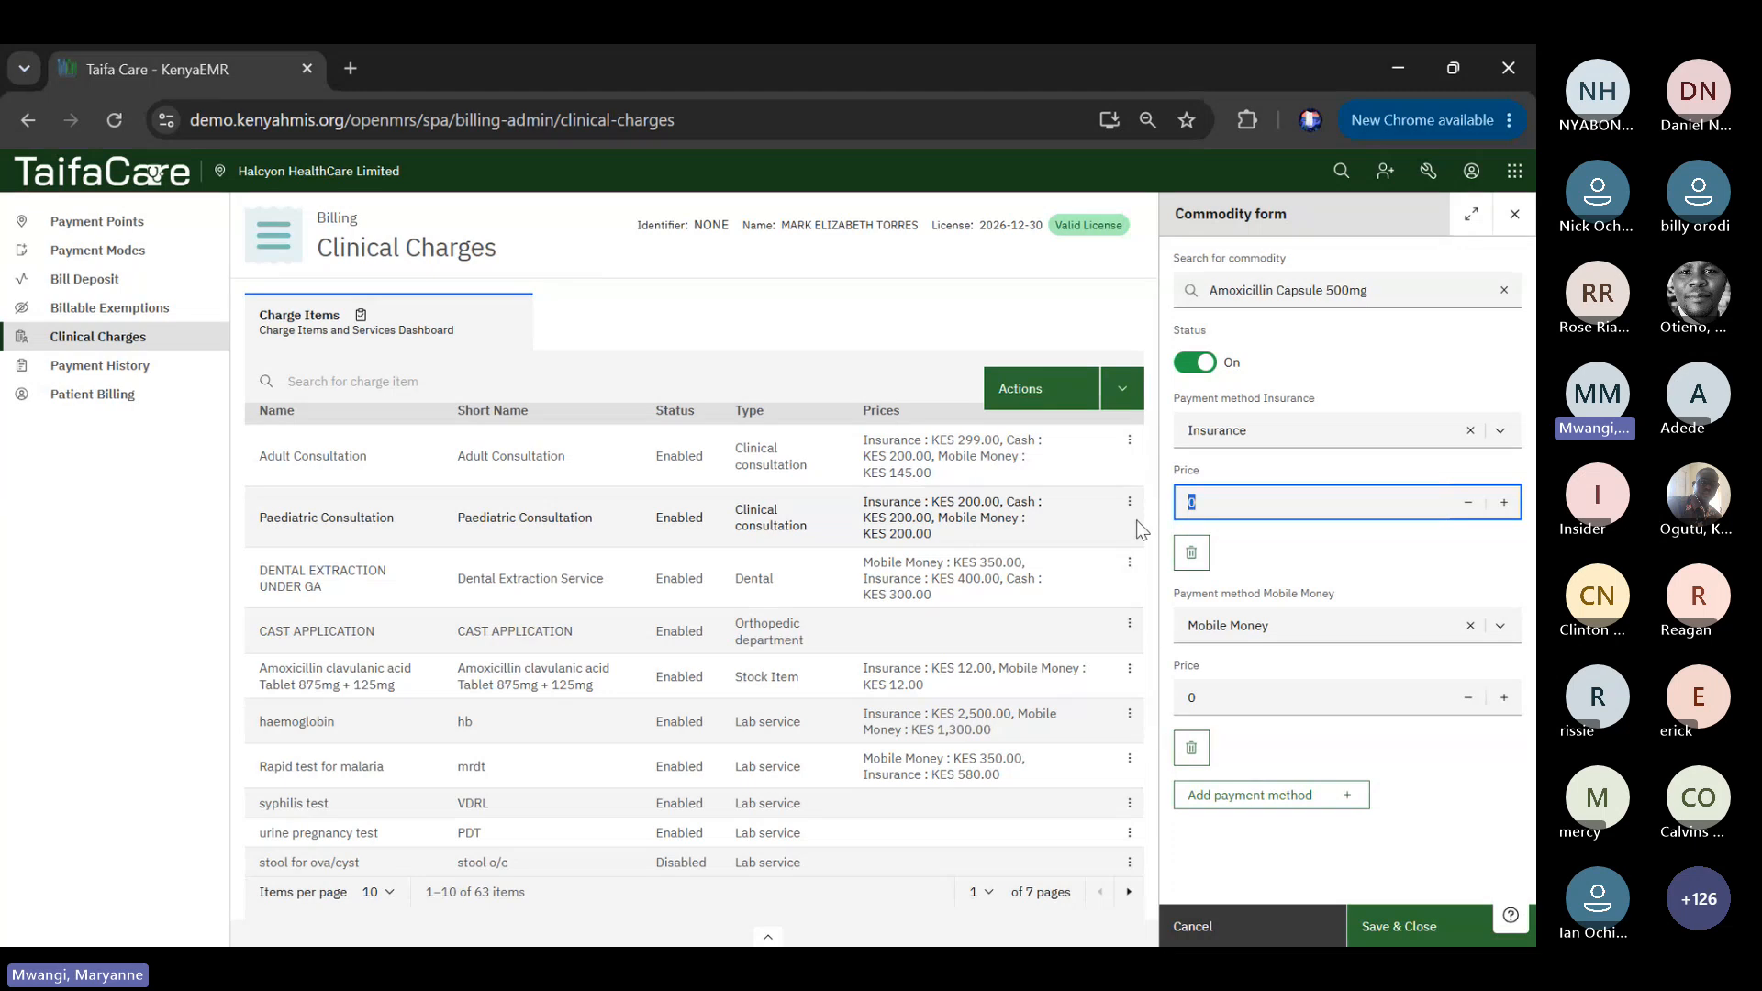
{"action": "type", "text": "2"}
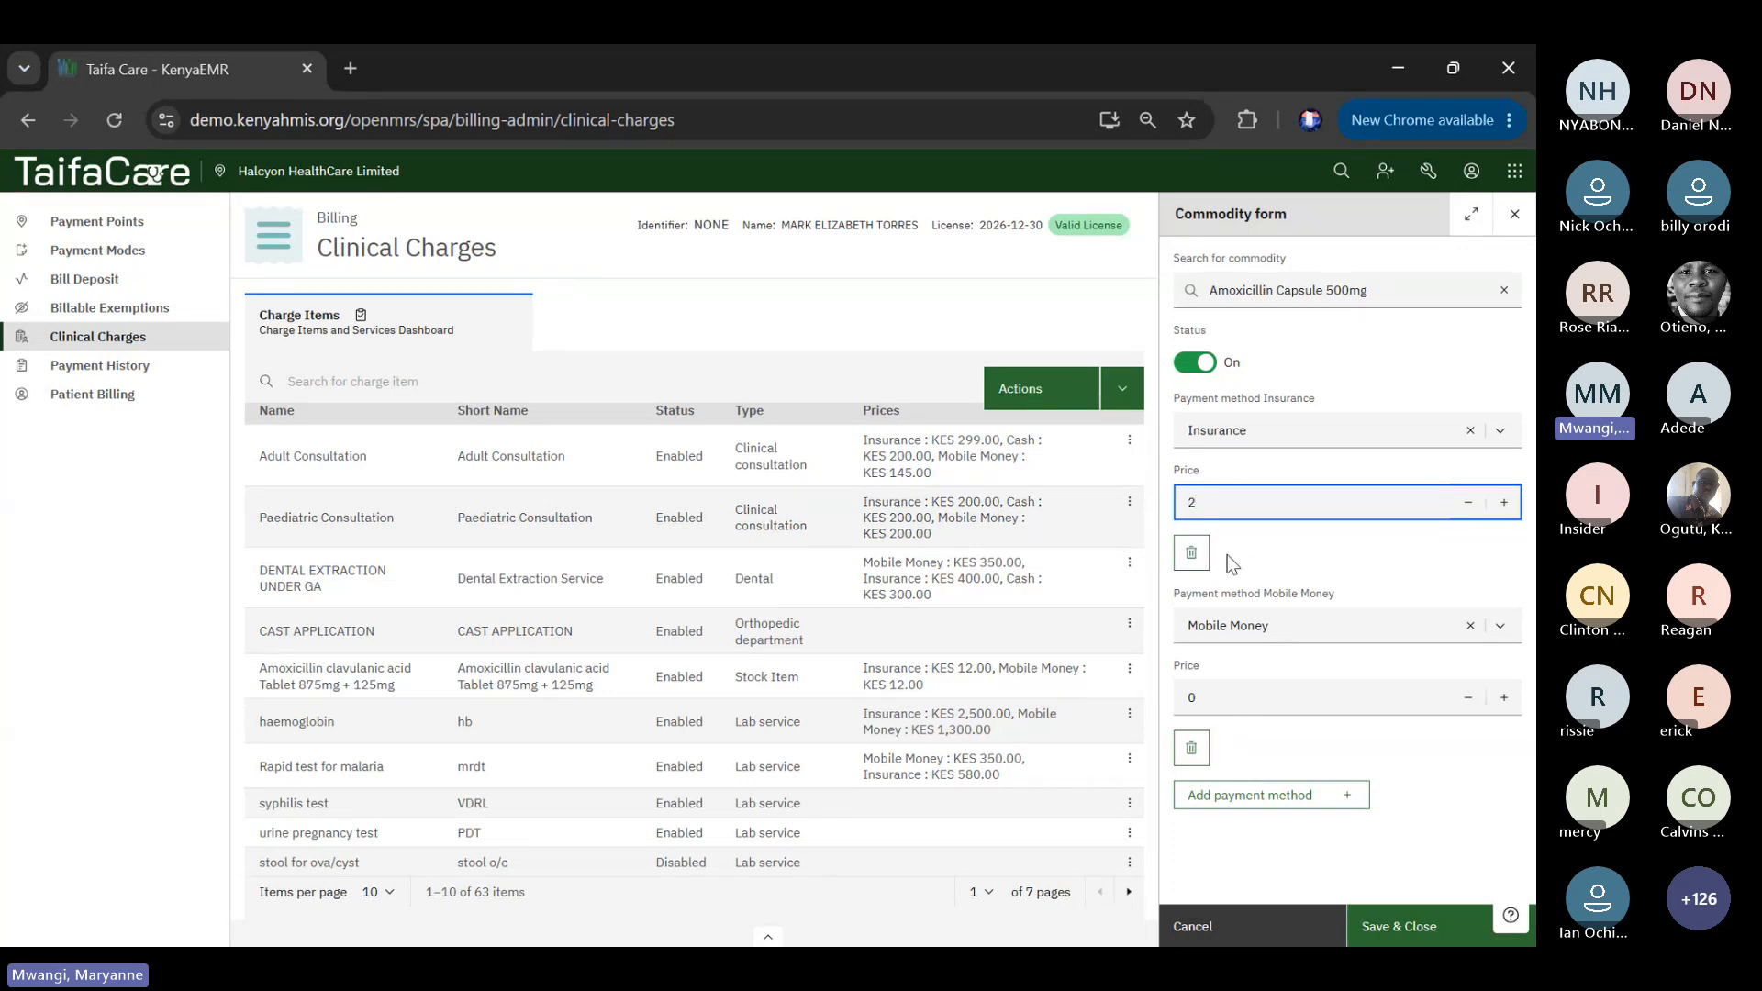
{"action": "left_click", "coordinate": [1198, 700]}
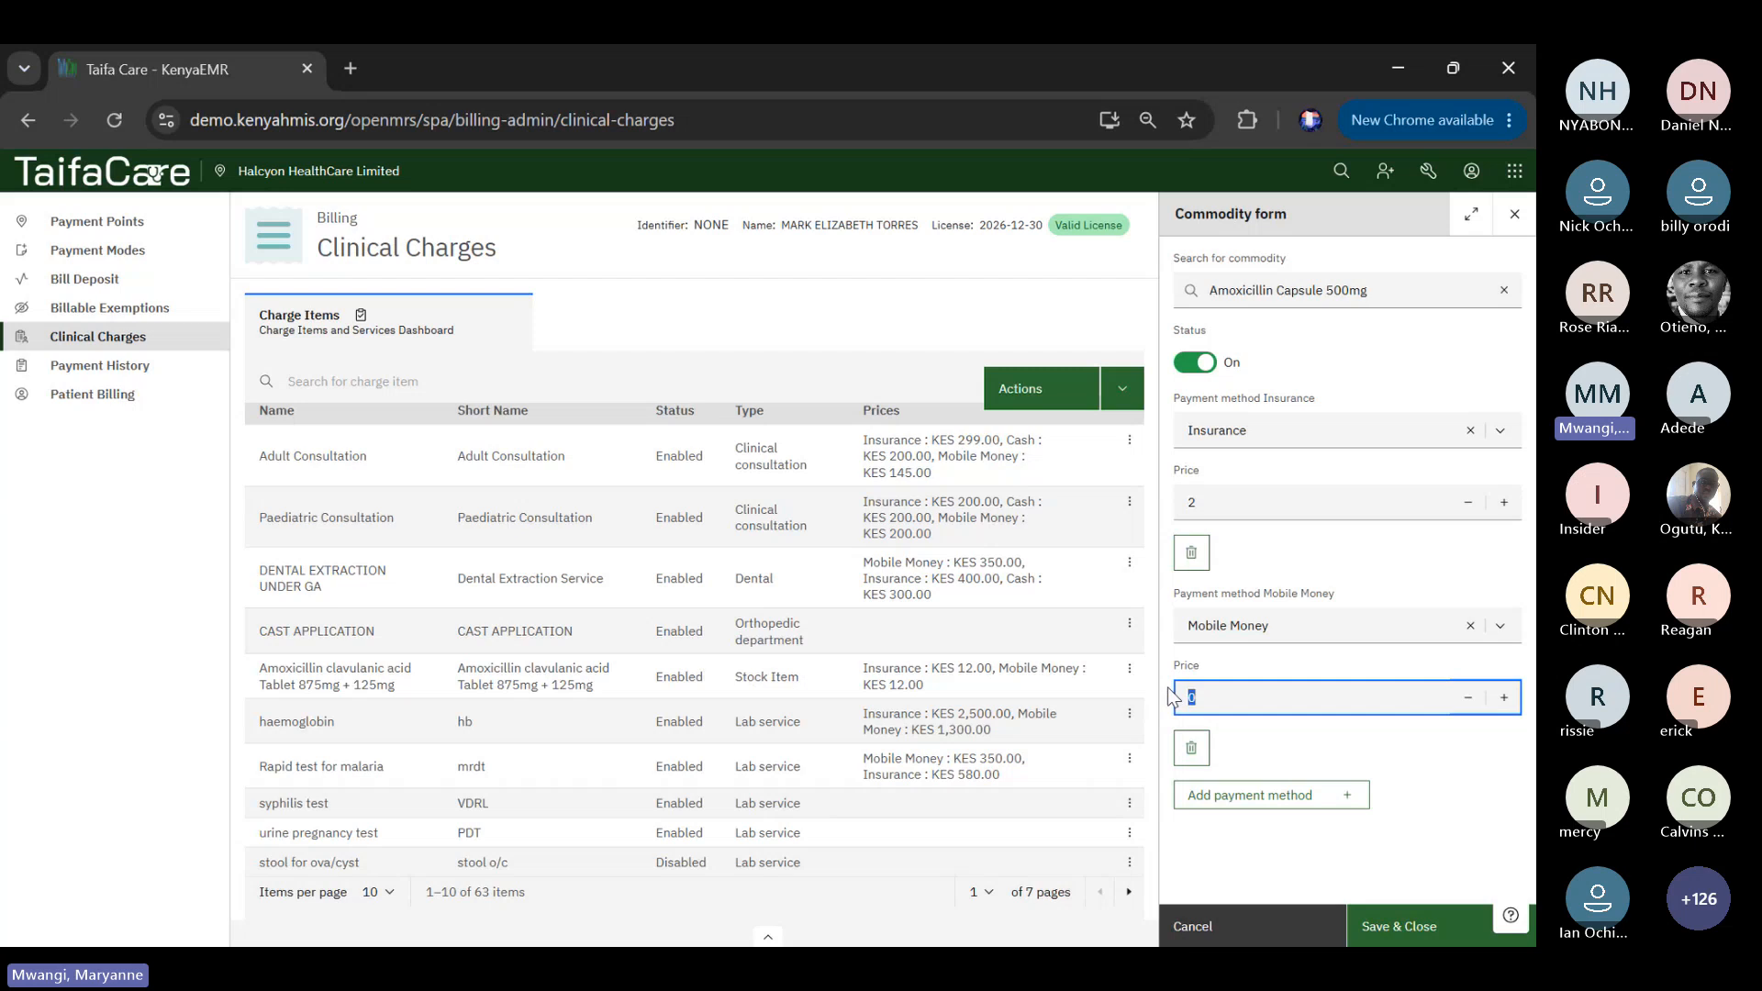
{"action": "type", "text": "1"}
{"action": "double_click", "coordinate": [1235, 709]}
{"action": "type", "text": "2"}
{"action": "left_click", "coordinate": [1400, 925]}
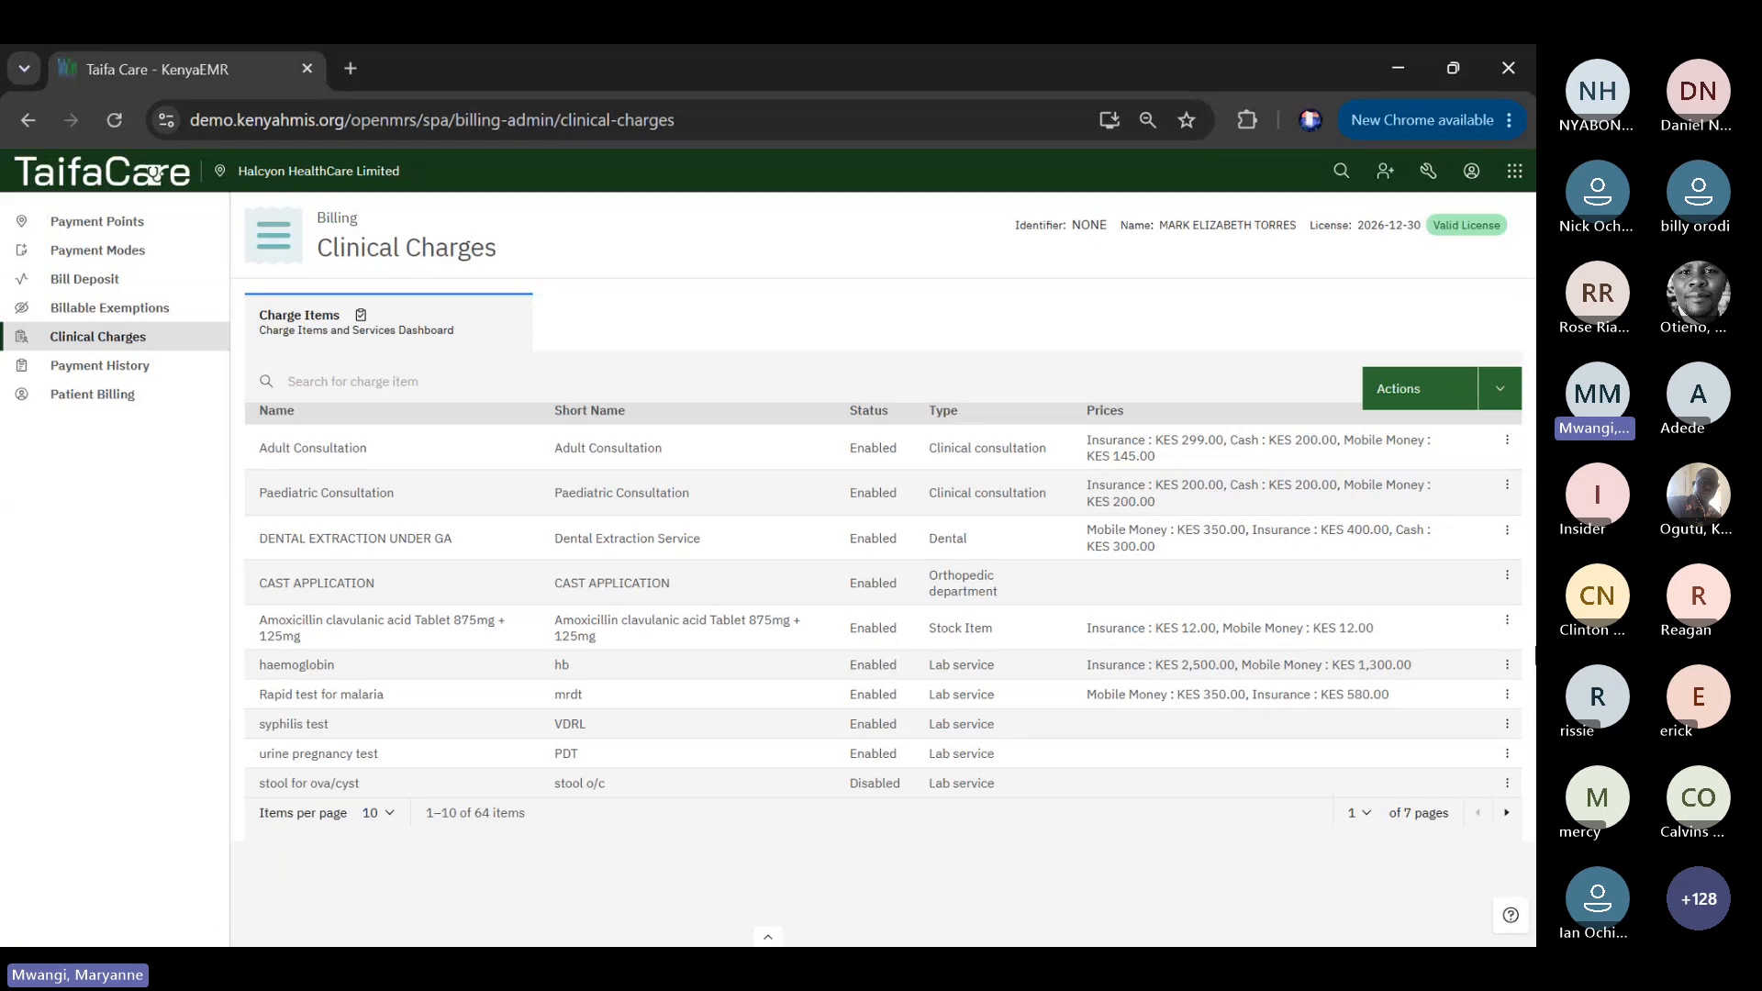
Search the charge items for "Amoxi" and show the available actions for Amoxicillin Capsule 500mg.
{"action": "left_click", "coordinate": [379, 380]}
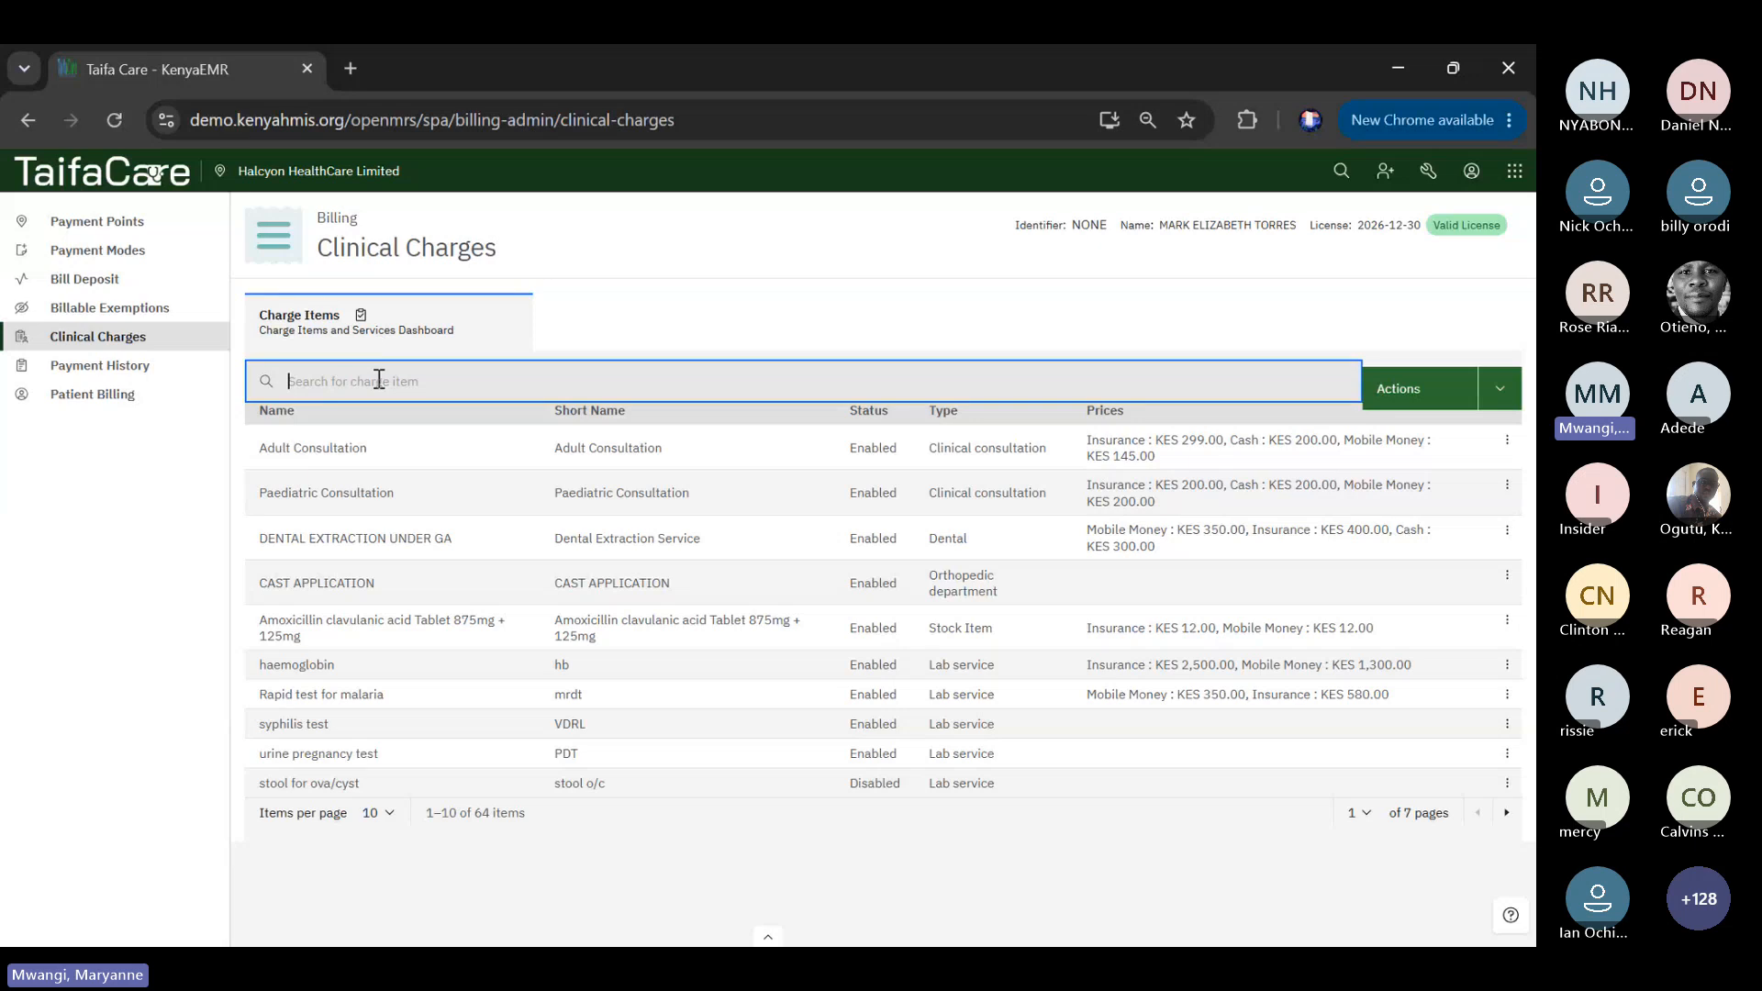
{"action": "type", "text": "Amo"}
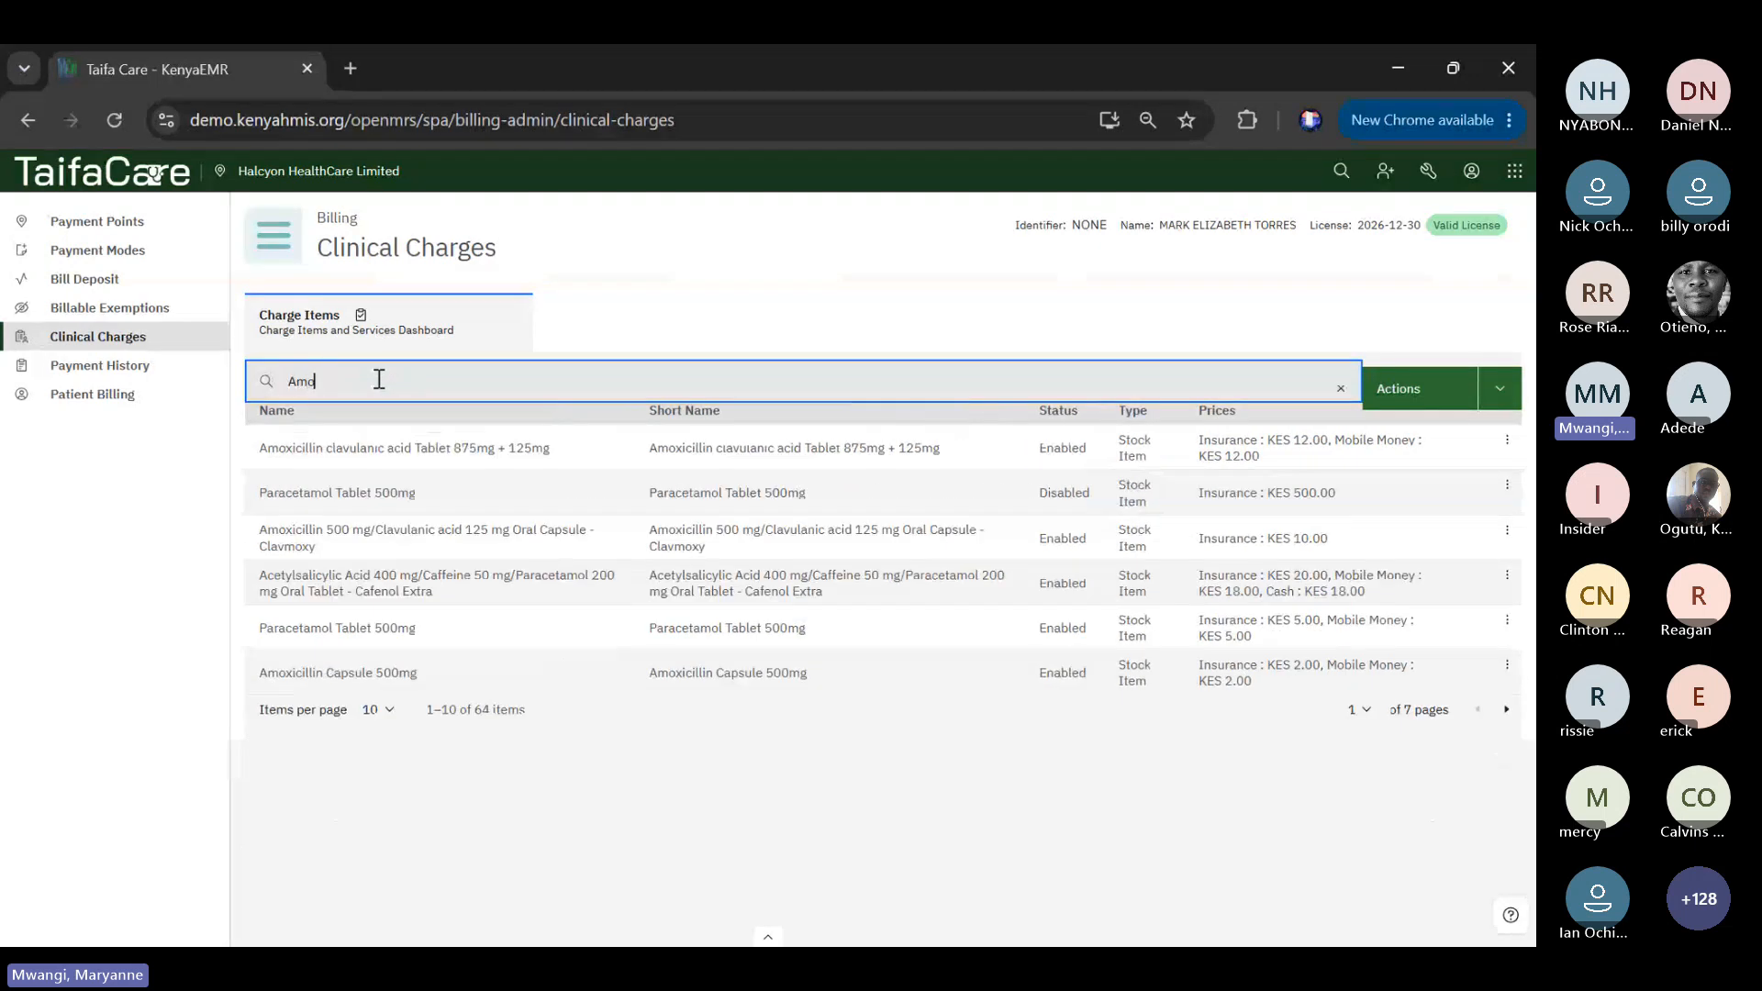
{"action": "type", "text": "xi"}
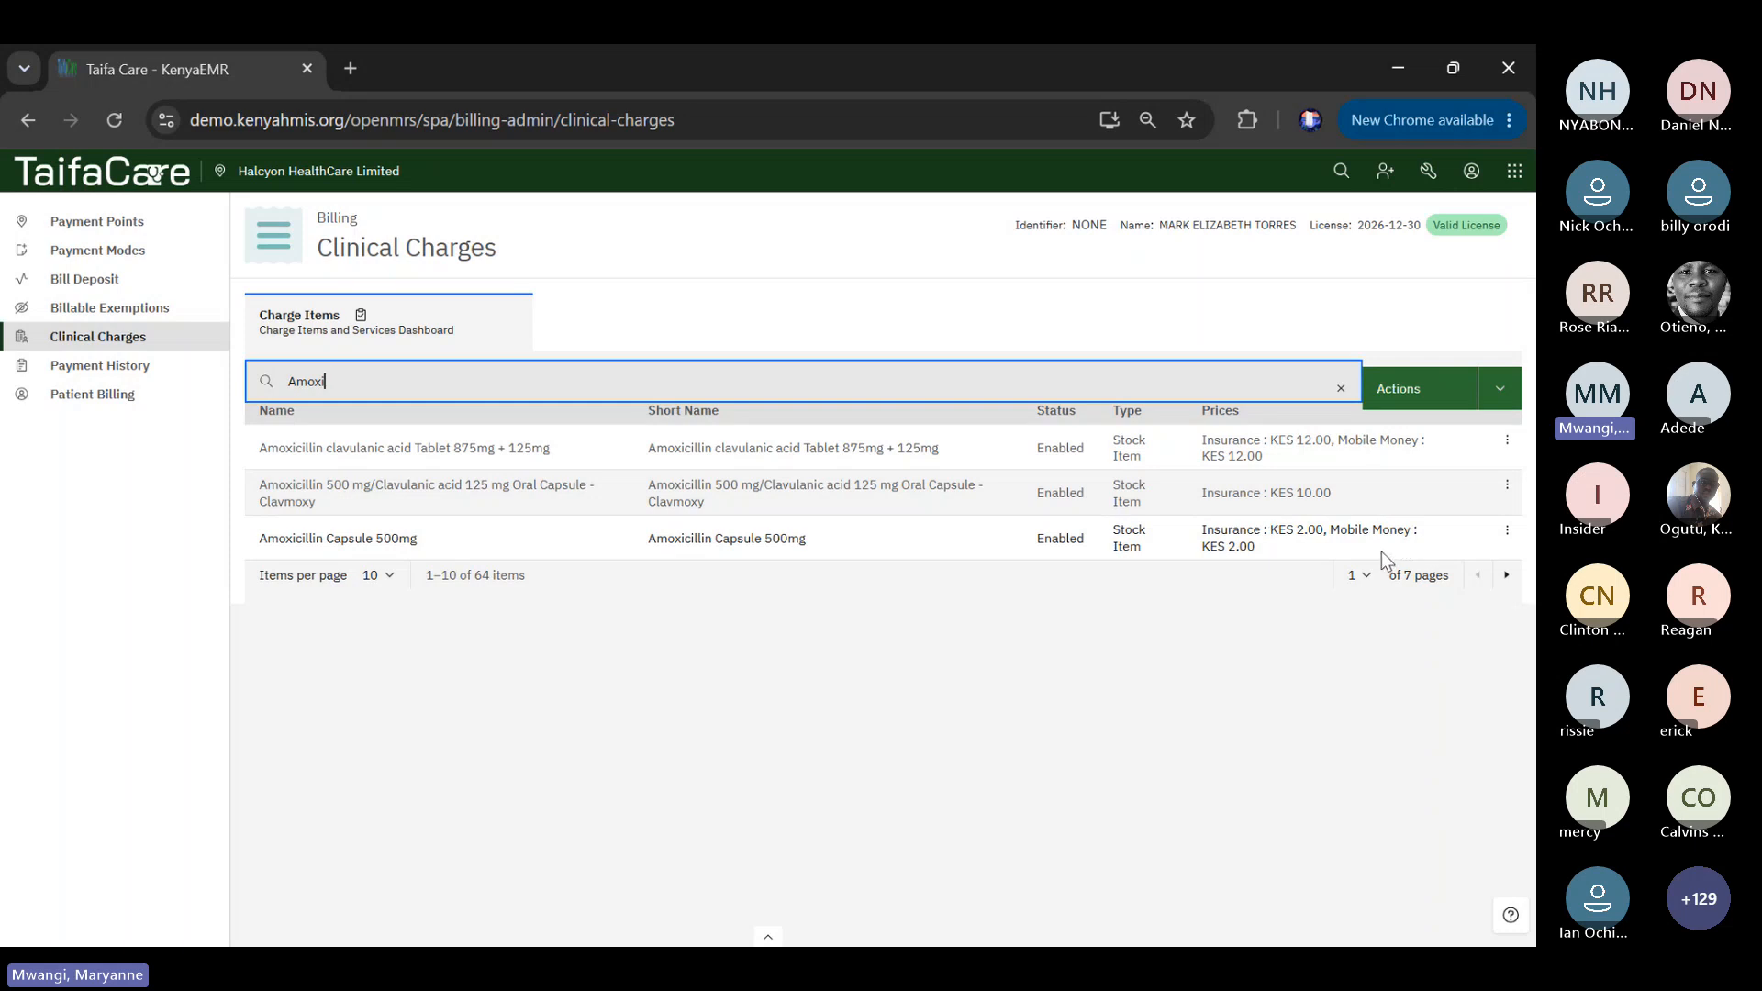
{"action": "left_click", "coordinate": [1508, 533]}
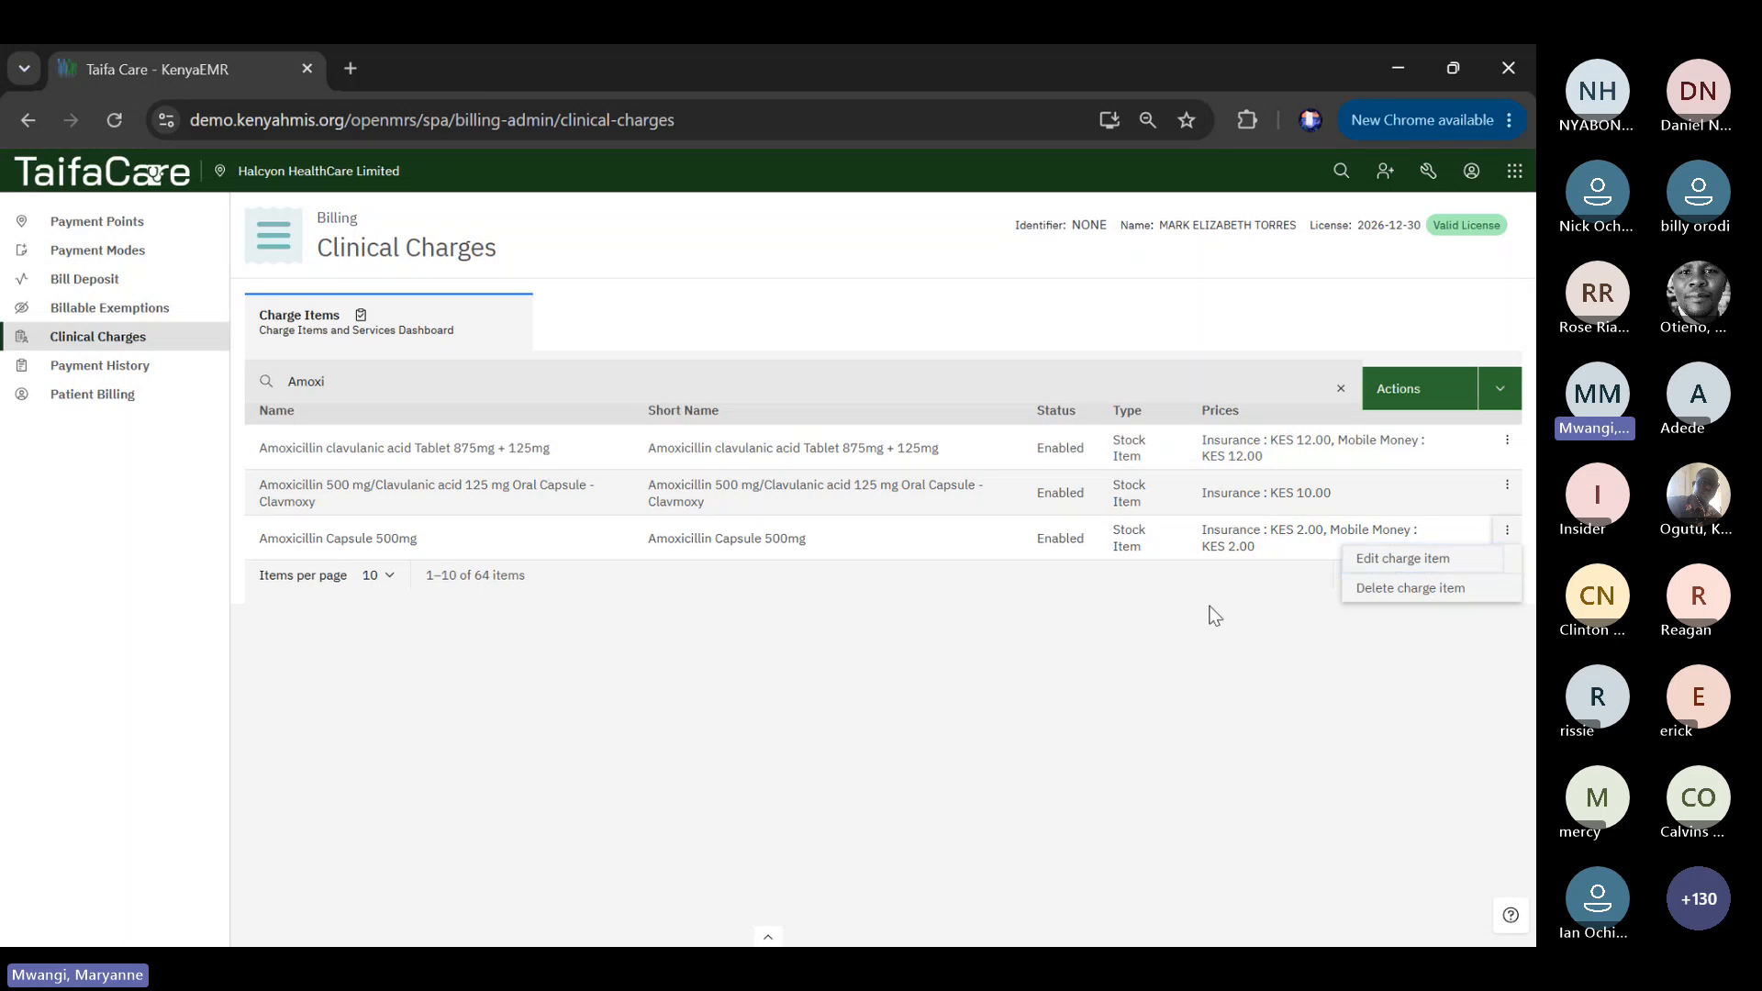
Start another charge item, search the commodities for "cotton" and choose Cotton Wool Absorb White 400 Gms Bp.
{"action": "left_click", "coordinate": [1501, 389]}
{"action": "left_click", "coordinate": [1500, 389]}
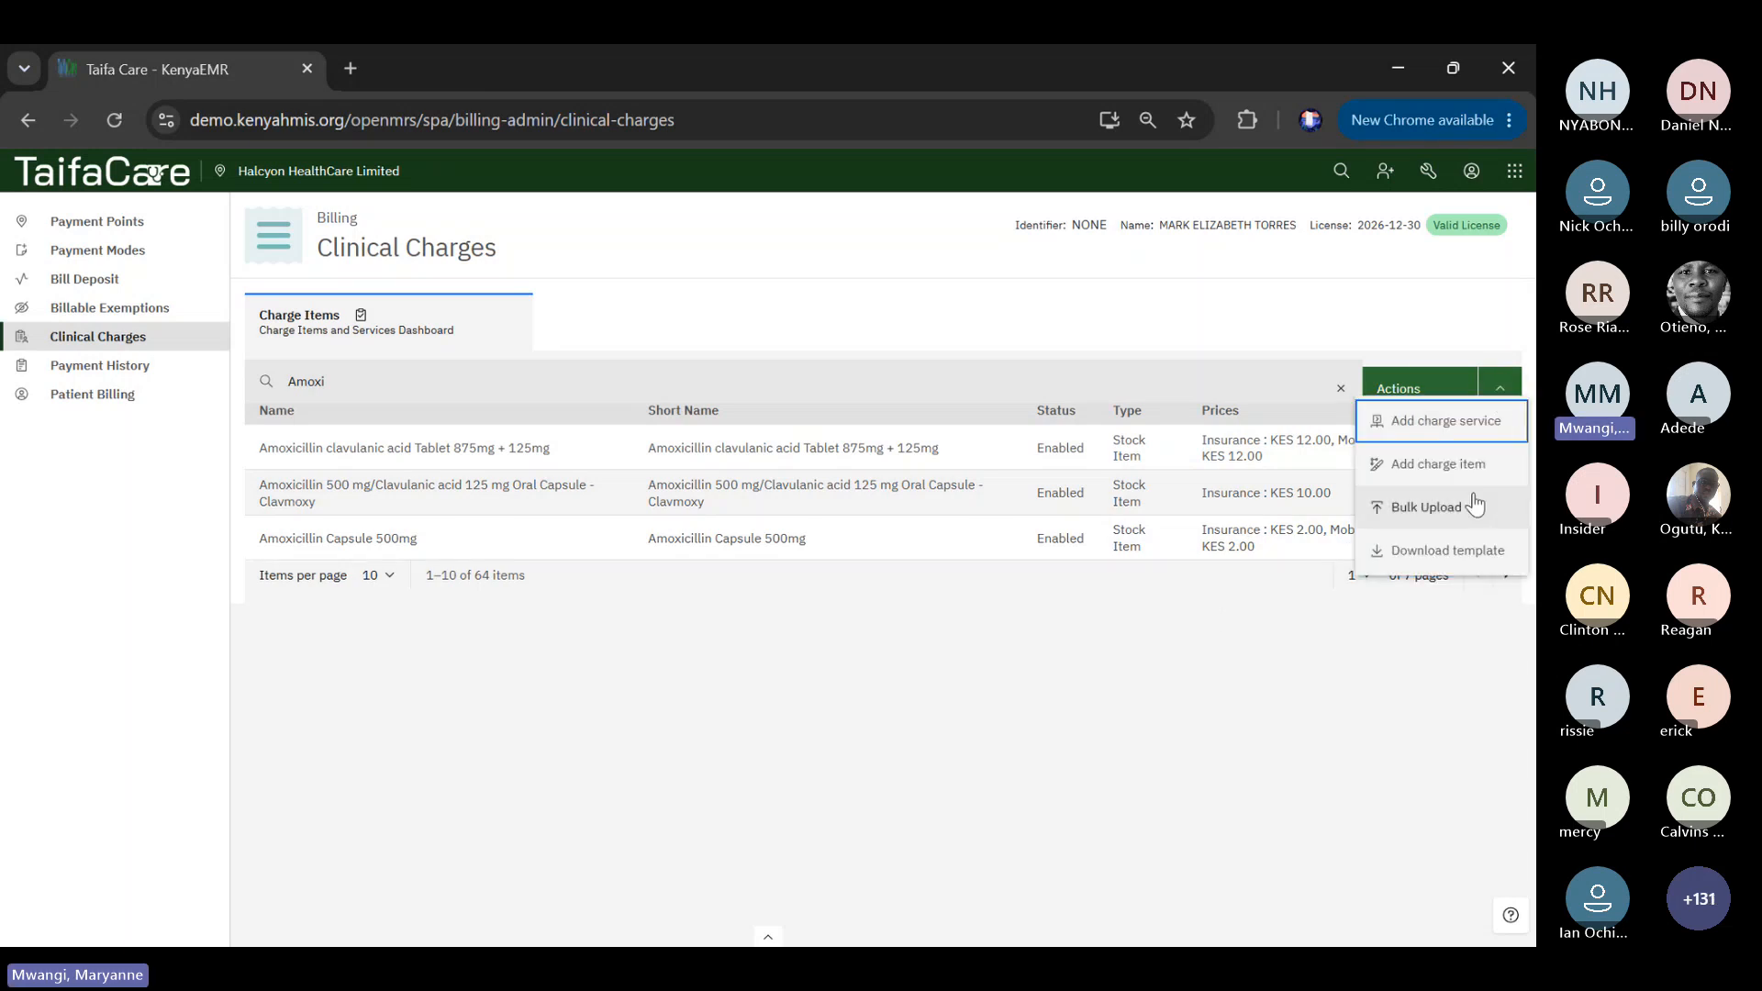
{"action": "left_click", "coordinate": [1414, 463]}
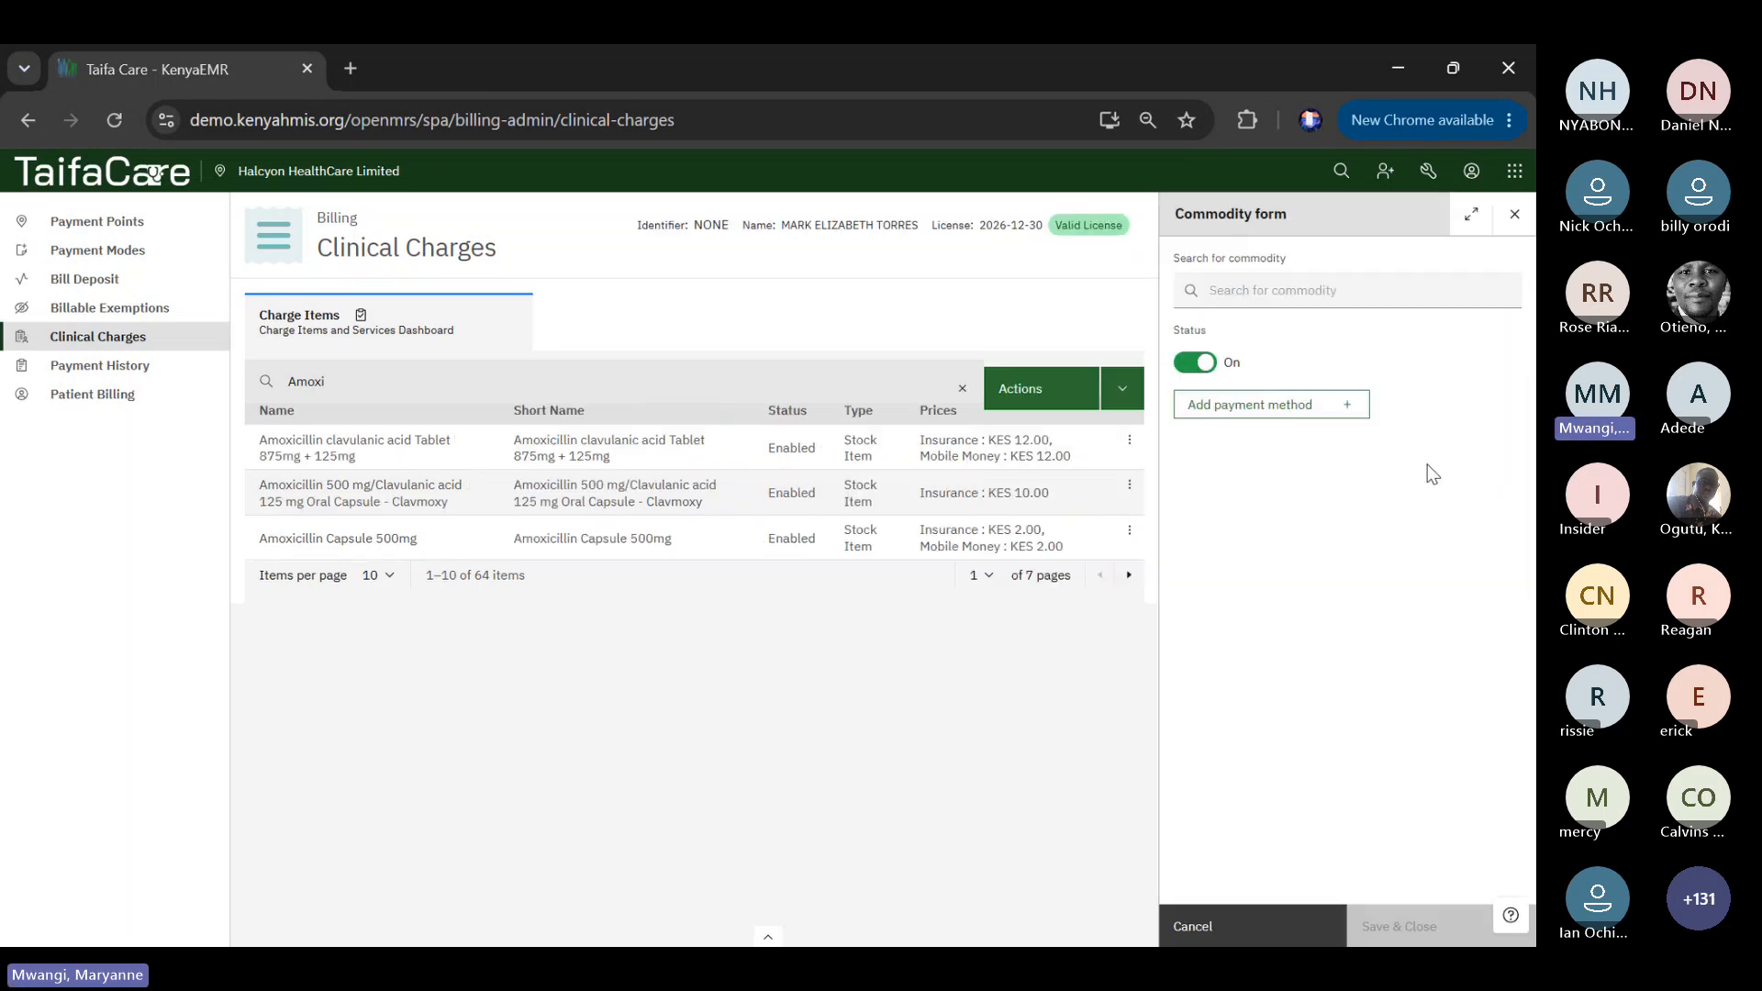
{"action": "left_click", "coordinate": [1275, 291]}
{"action": "type", "text": "cotton"}
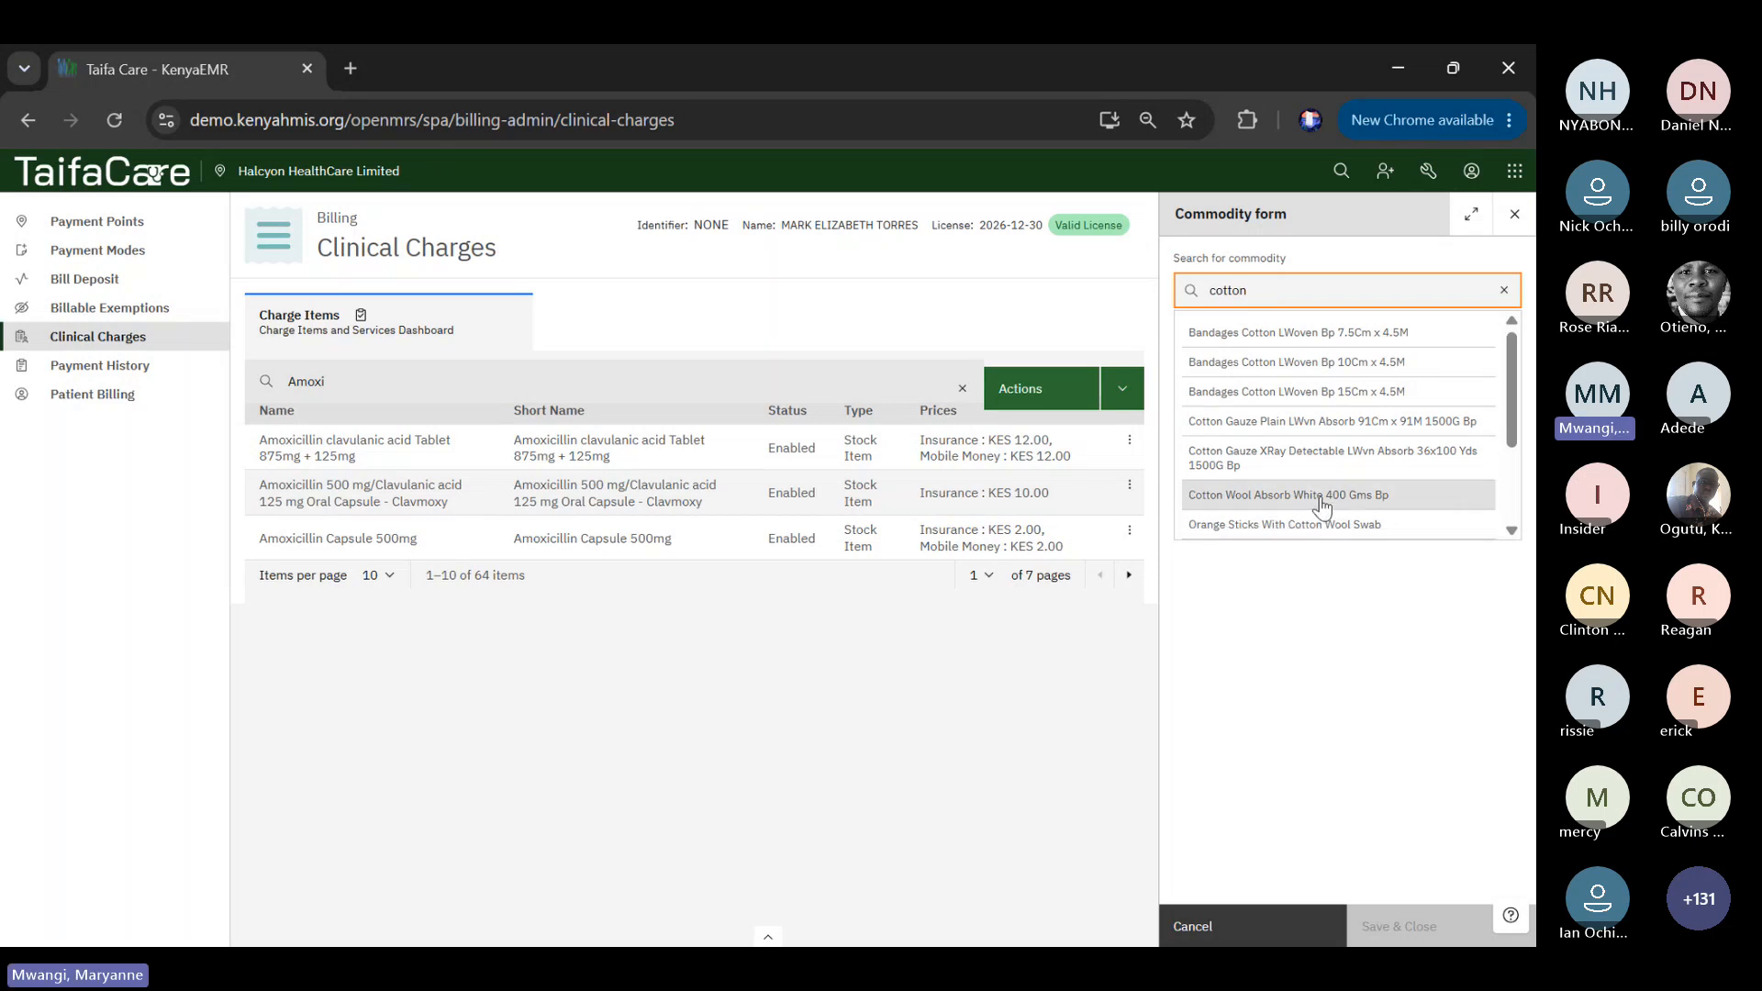
{"action": "left_click", "coordinate": [1286, 500]}
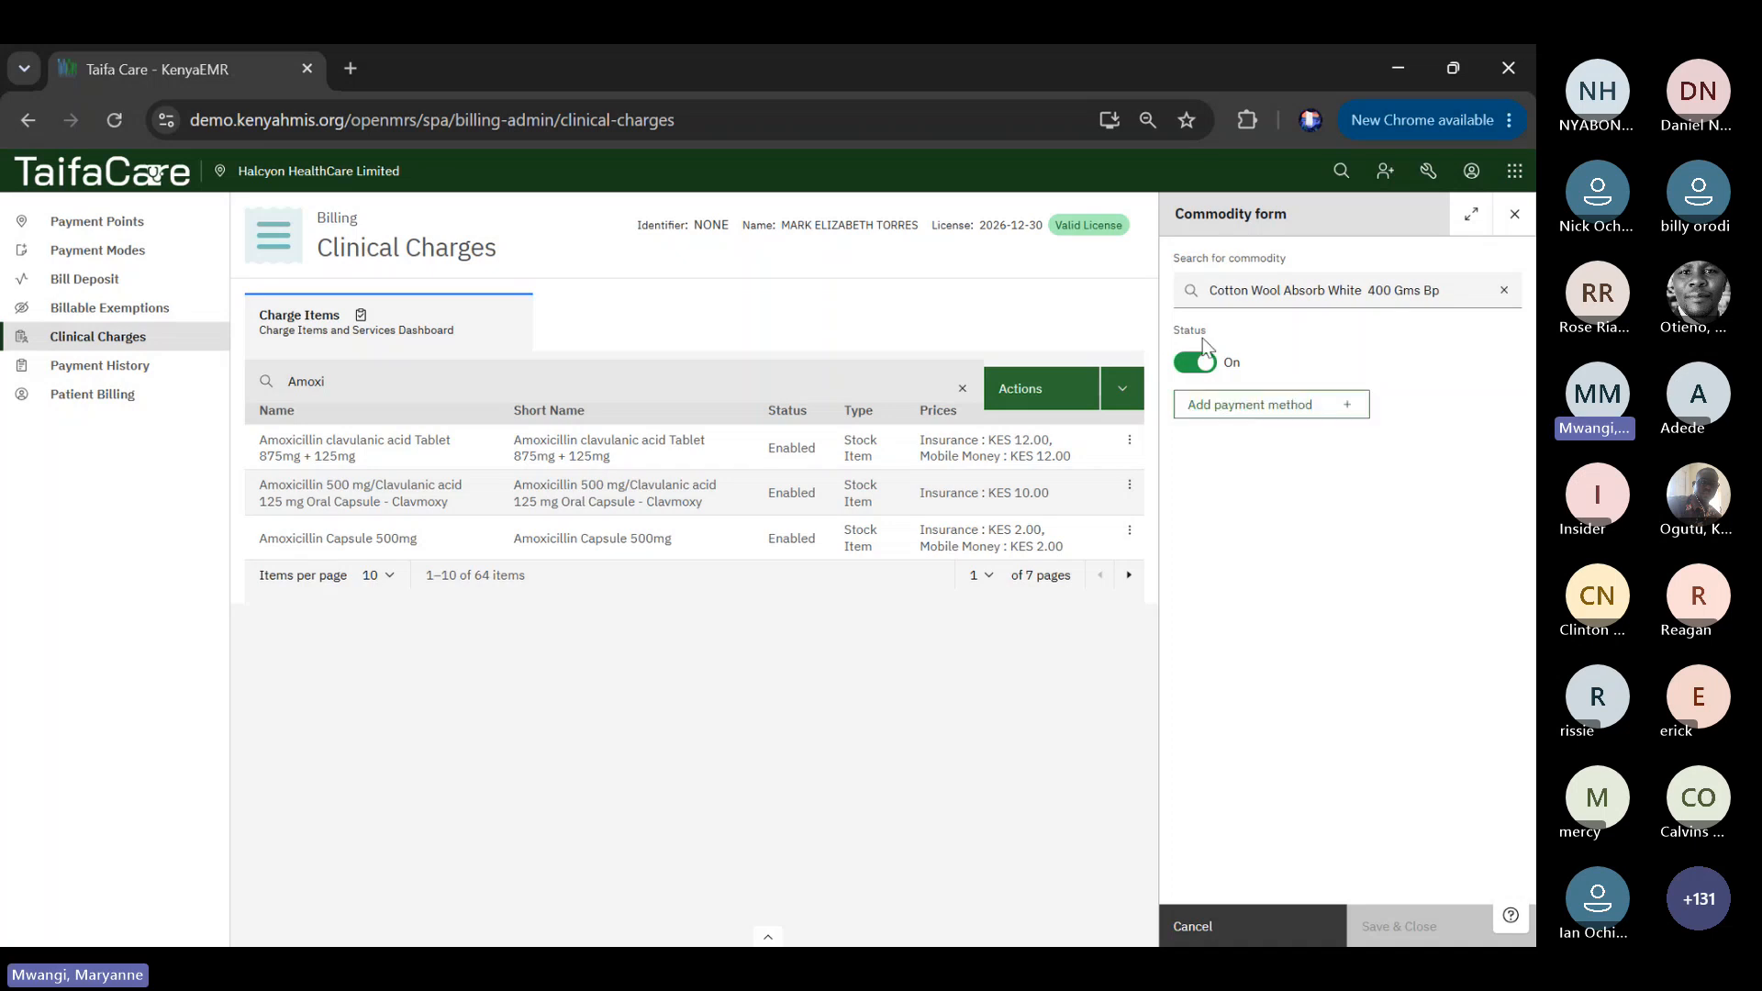
Leave the cotton wool item's status on and add Insurance and Mobile Money as its payment methods.
{"action": "left_click", "coordinate": [1196, 364]}
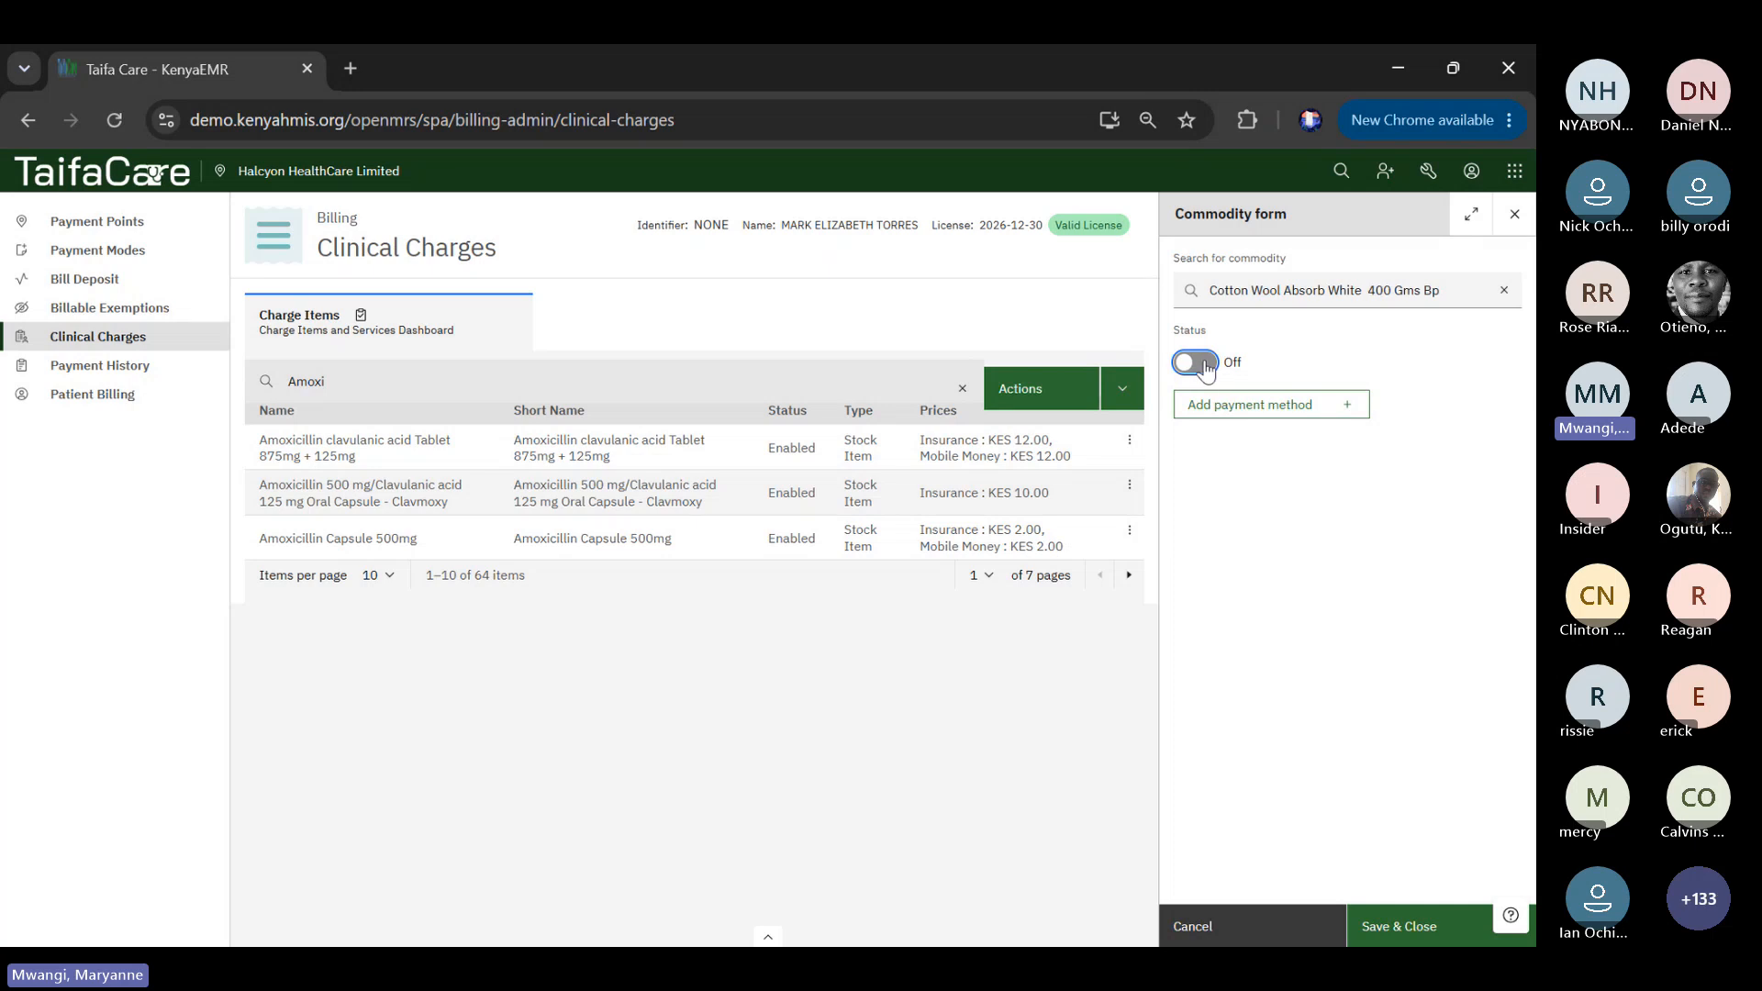
{"action": "left_click", "coordinate": [1206, 369]}
{"action": "left_click", "coordinate": [1205, 408]}
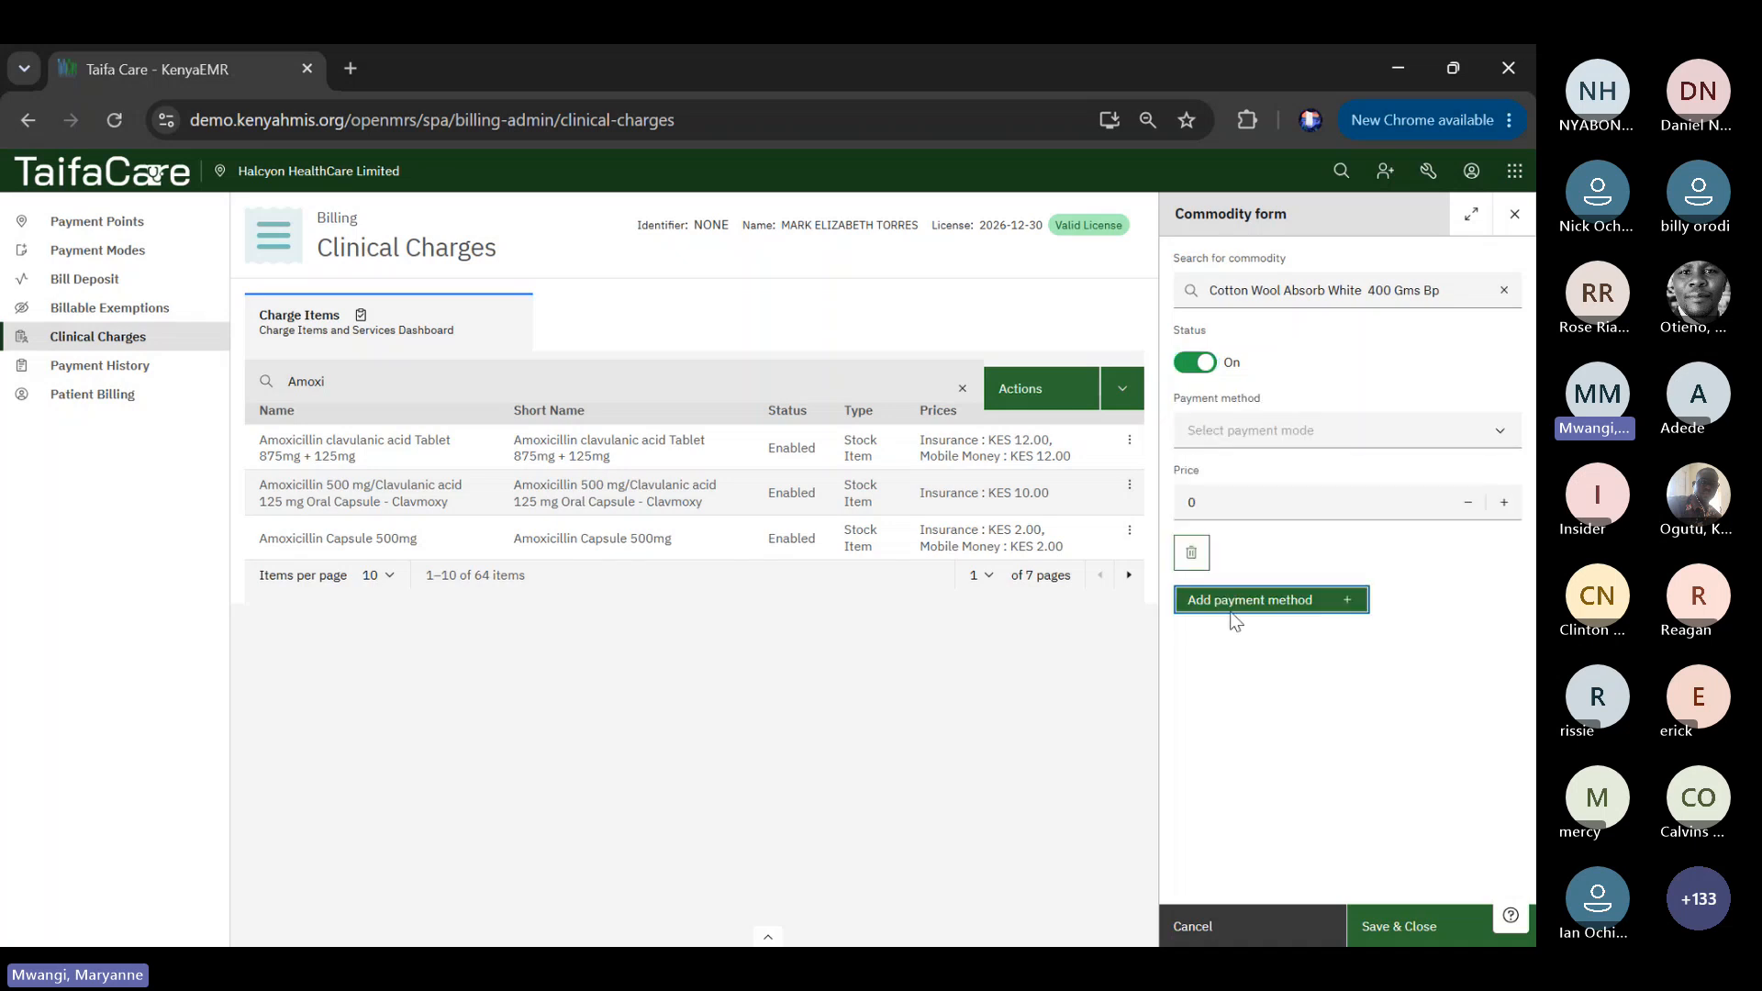
{"action": "left_click", "coordinate": [1245, 608]}
{"action": "left_click", "coordinate": [1275, 429]}
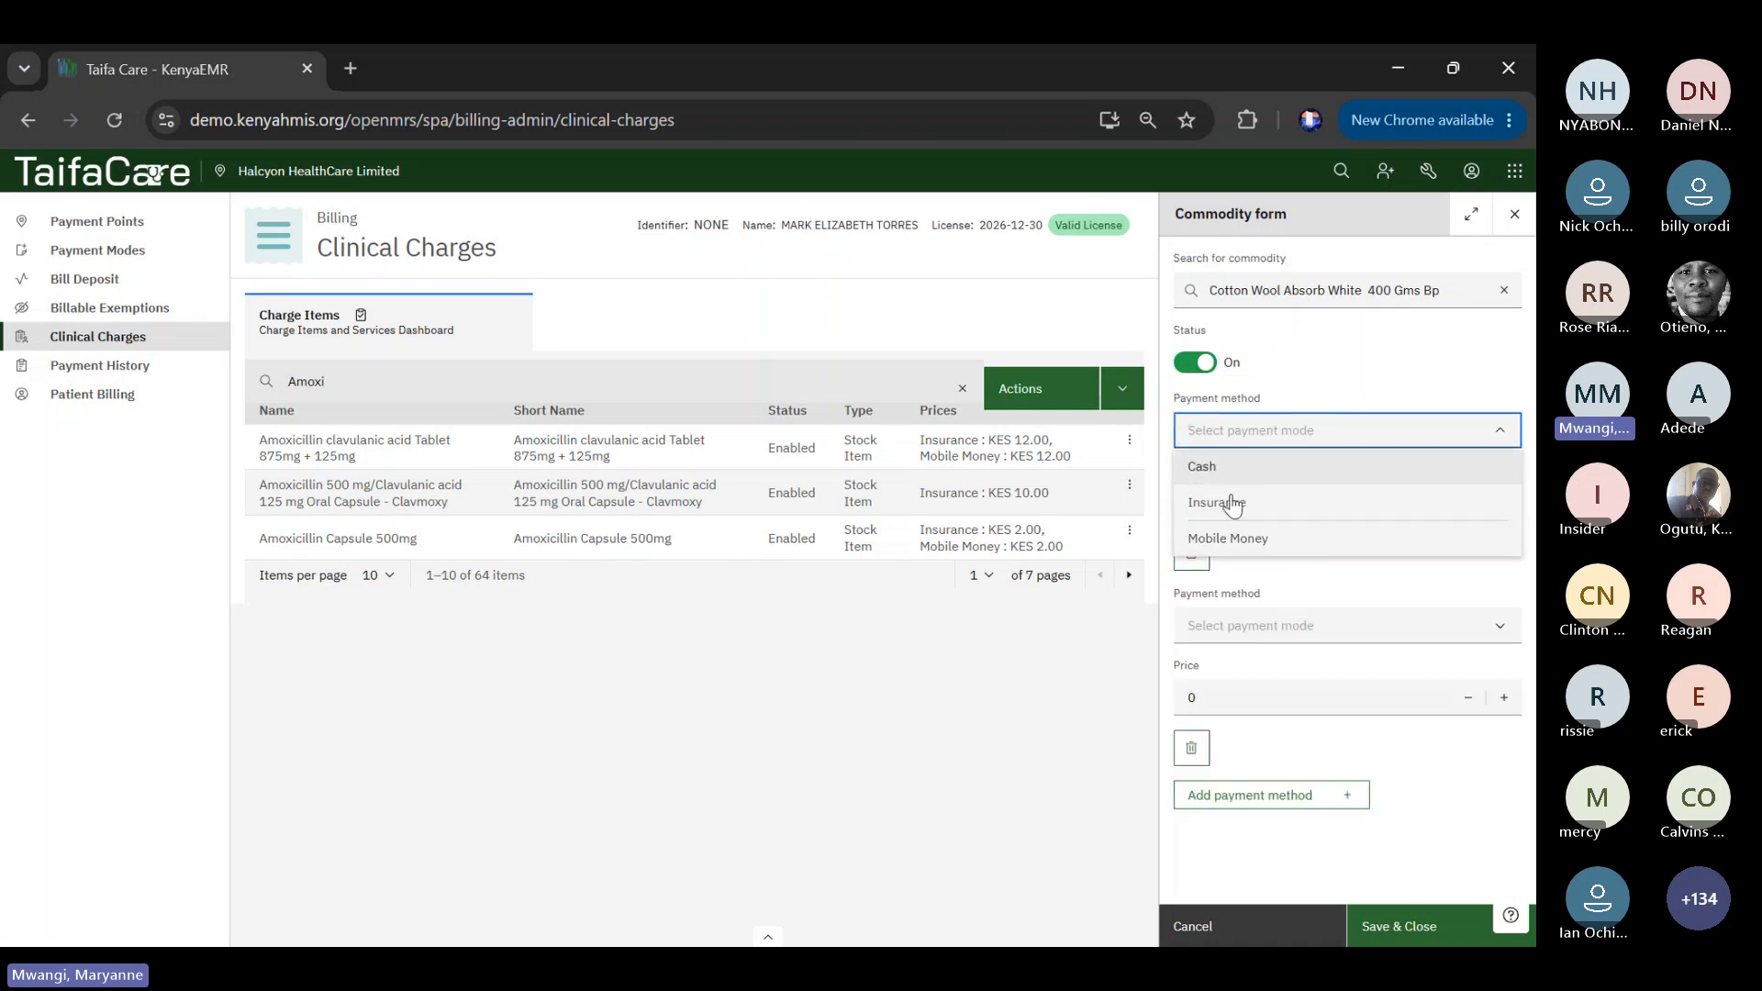
{"action": "left_click", "coordinate": [1231, 503]}
{"action": "left_click", "coordinate": [1259, 627]}
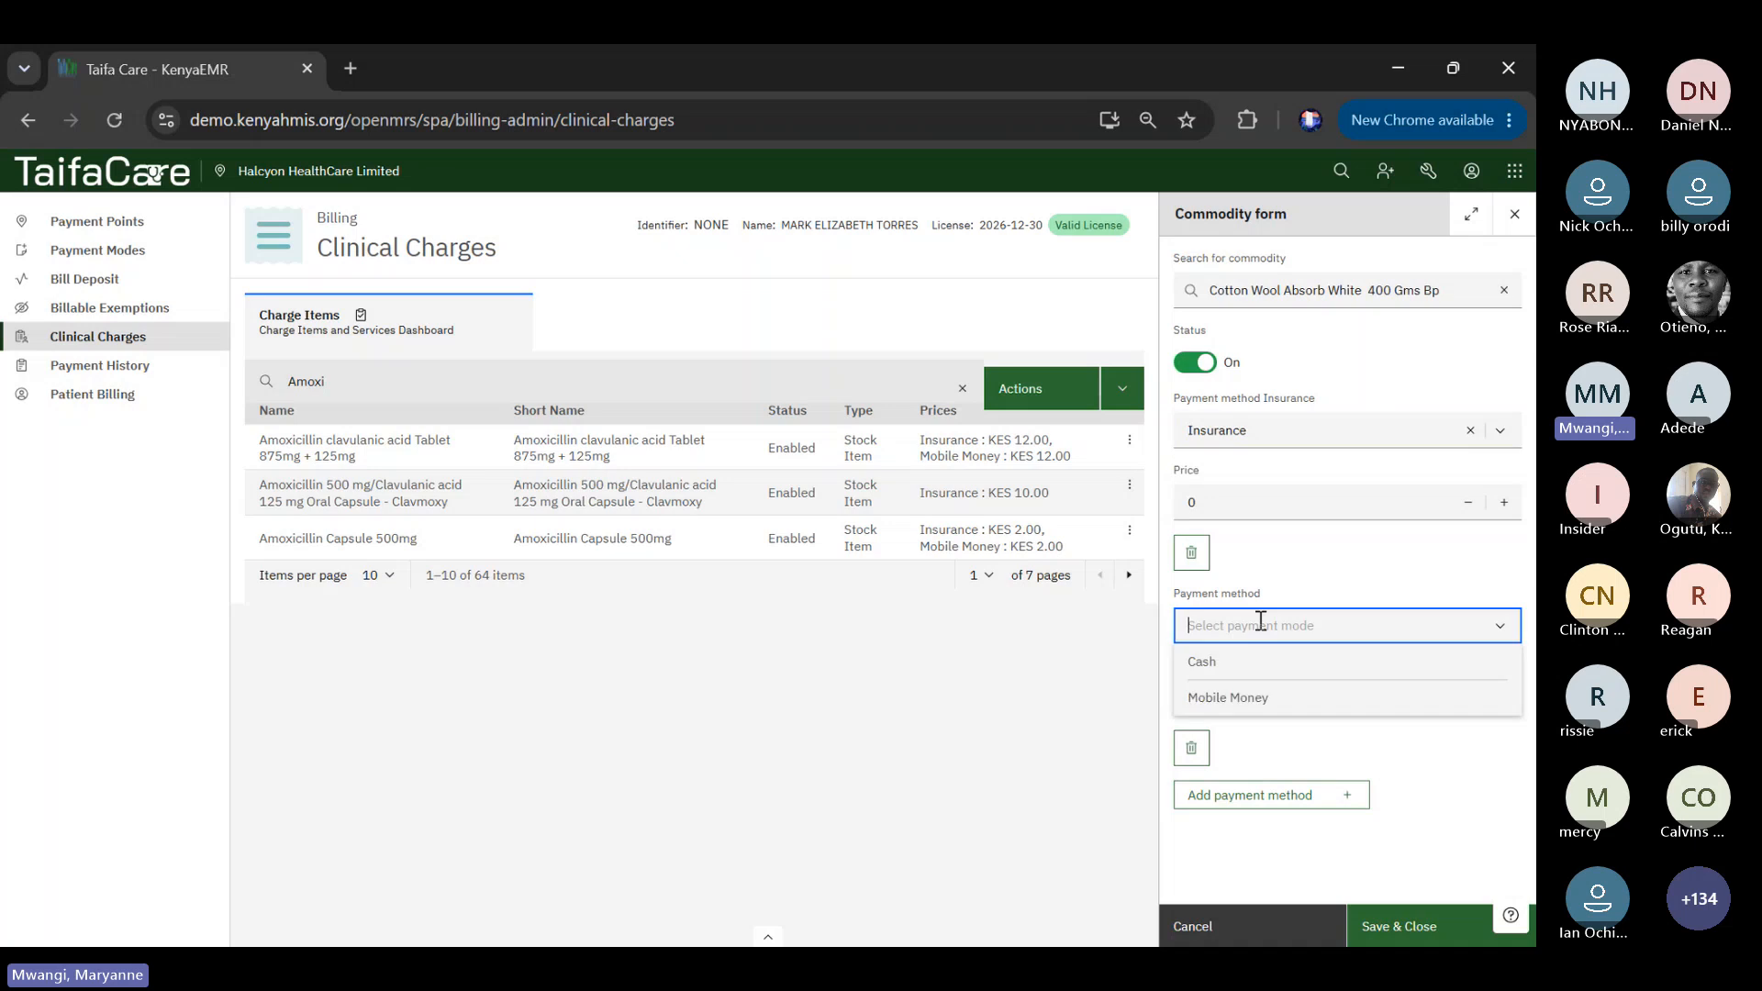
{"action": "left_click", "coordinate": [1250, 703]}
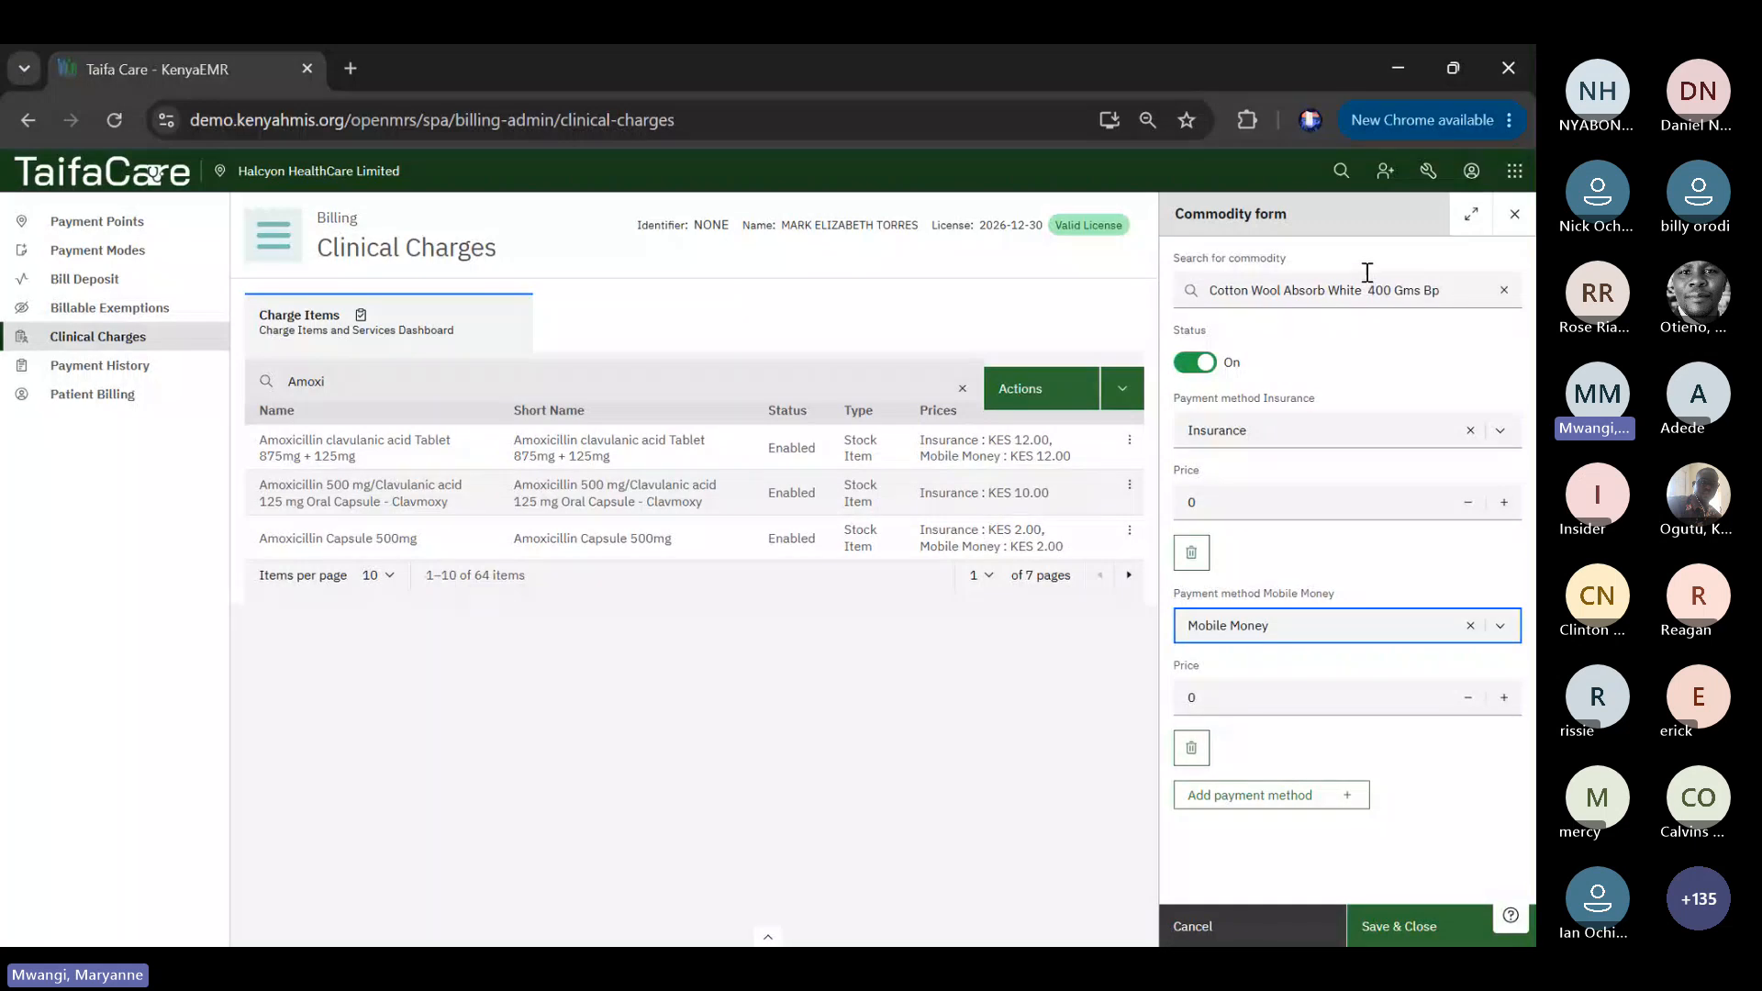
Set both the Insurance and Mobile Money prices to 280 and save the cotton wool charge item.
{"action": "left_click", "coordinate": [1207, 503]}
{"action": "double_click", "coordinate": [1207, 504]}
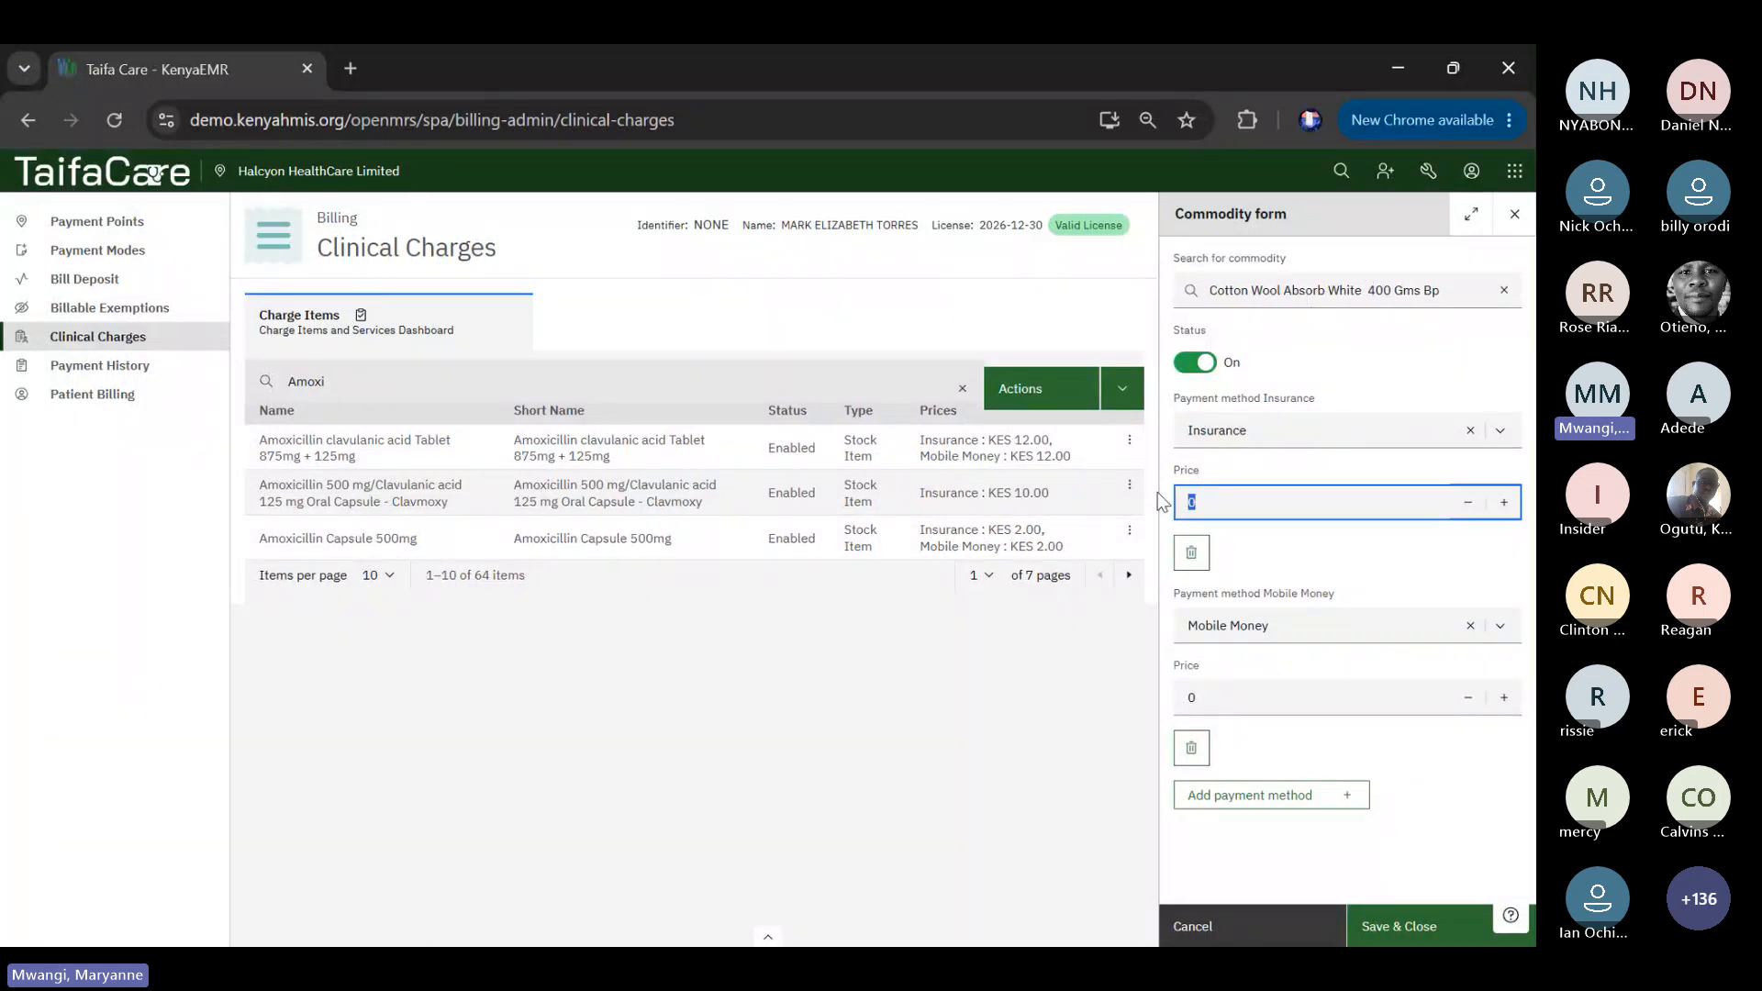
{"action": "type", "text": "280"}
{"action": "double_click", "coordinate": [1214, 706]}
{"action": "type", "text": "28"}
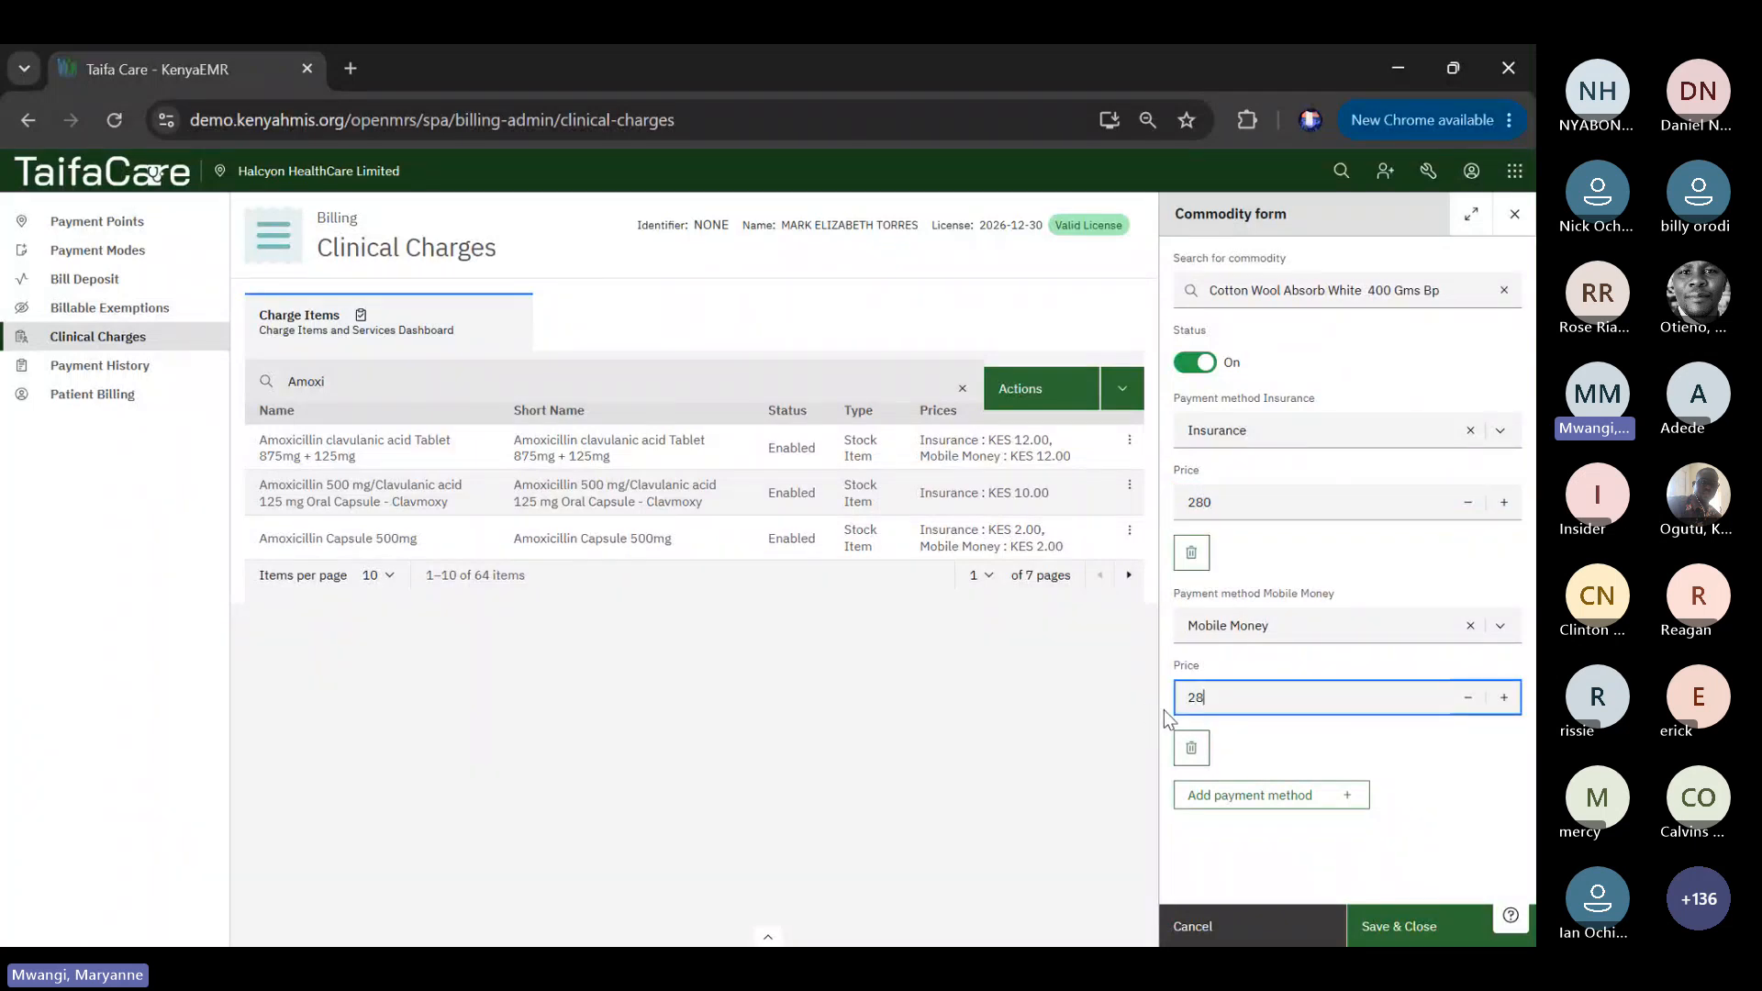
{"action": "type", "text": "0"}
{"action": "left_click", "coordinate": [1420, 929]}
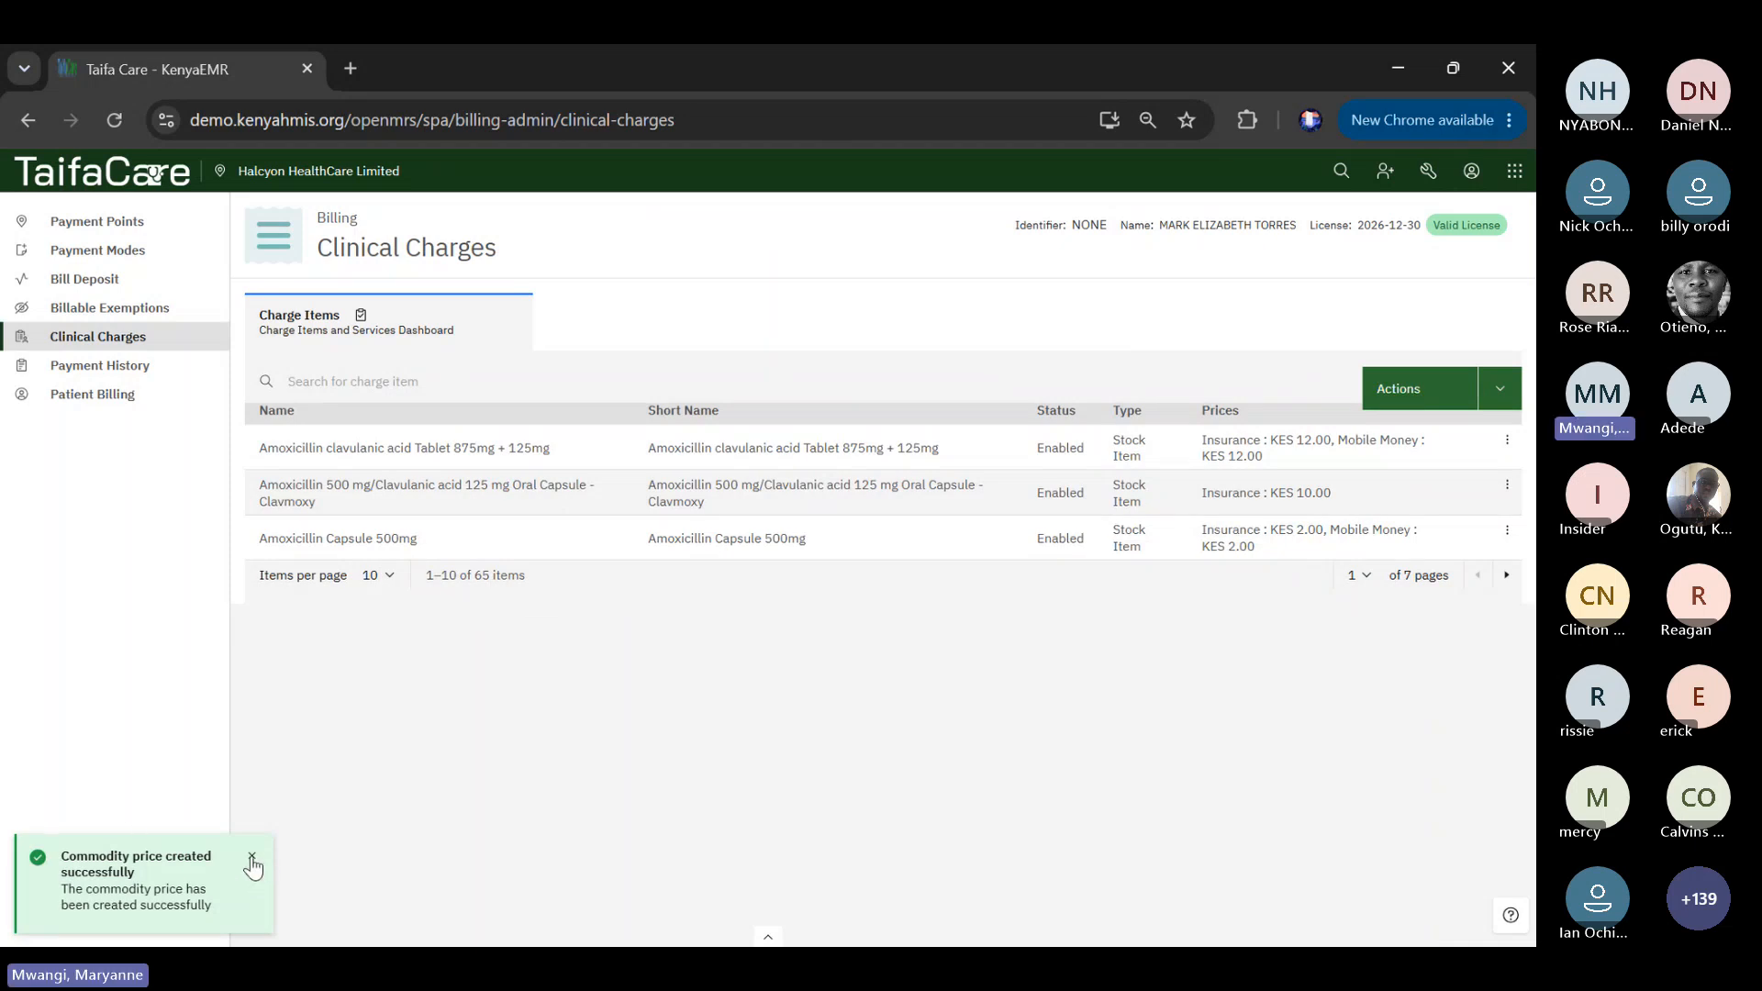
Search the charge items for "cotton" to check the new item's prices, then clear the search text.
{"action": "left_click", "coordinate": [361, 379]}
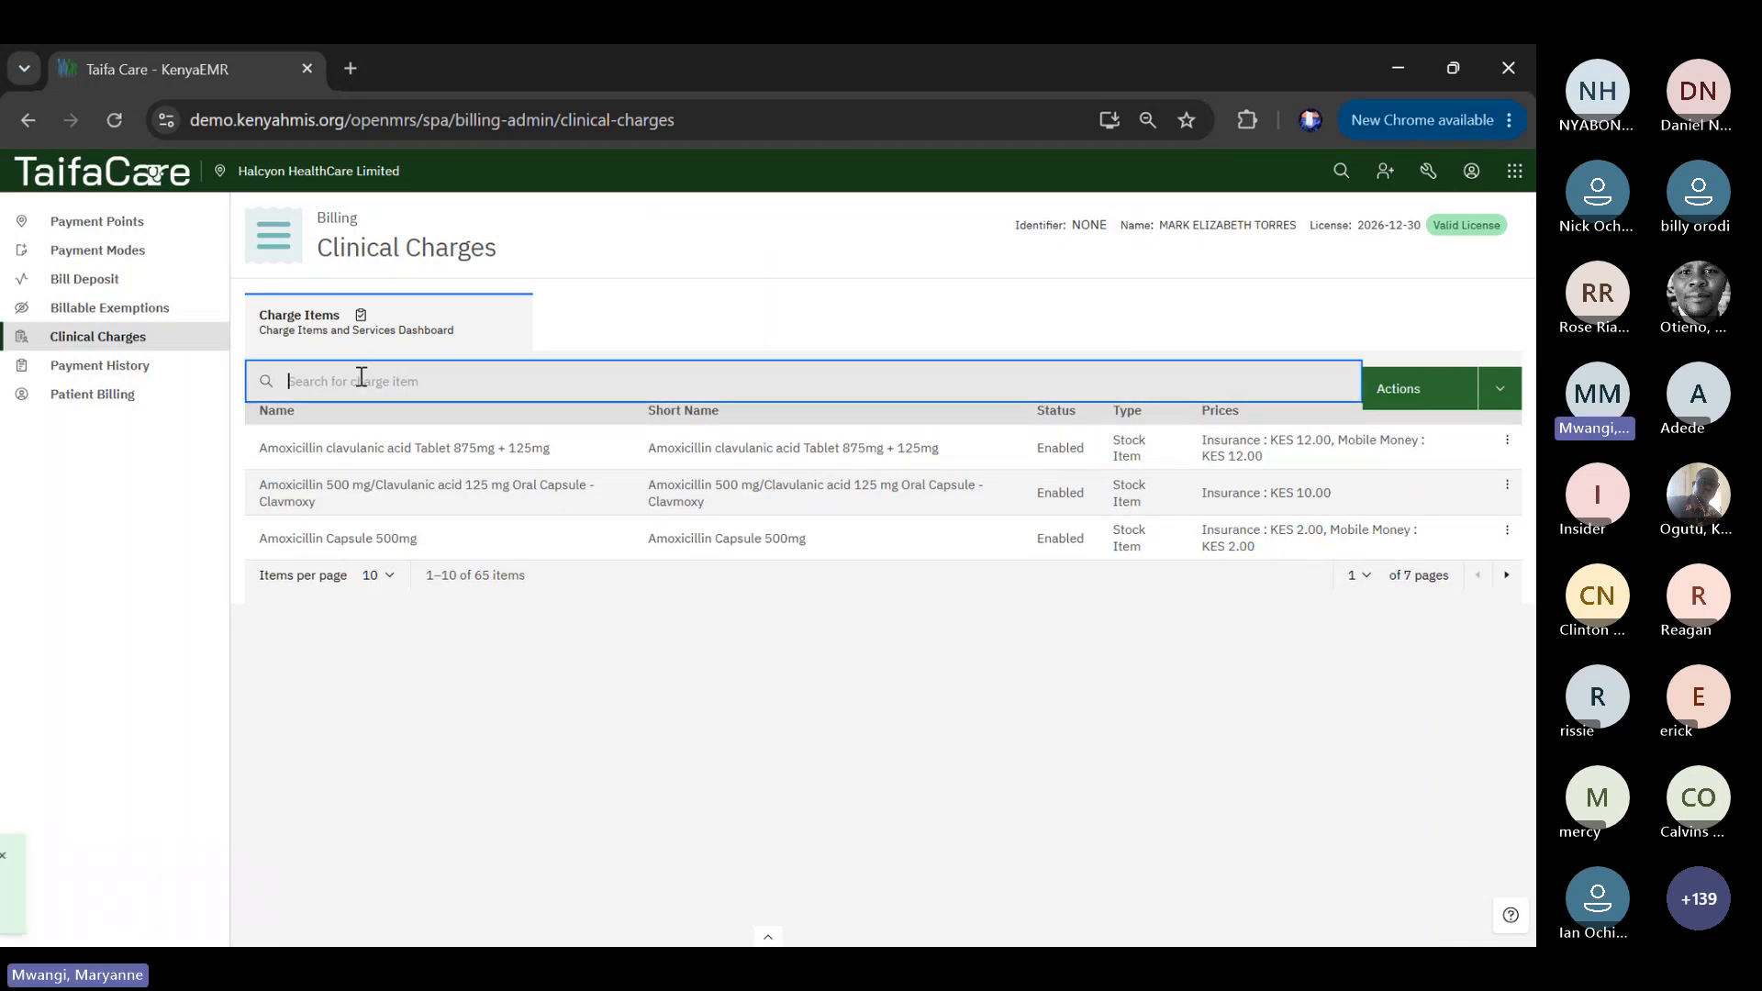
{"action": "type", "text": "cotton"}
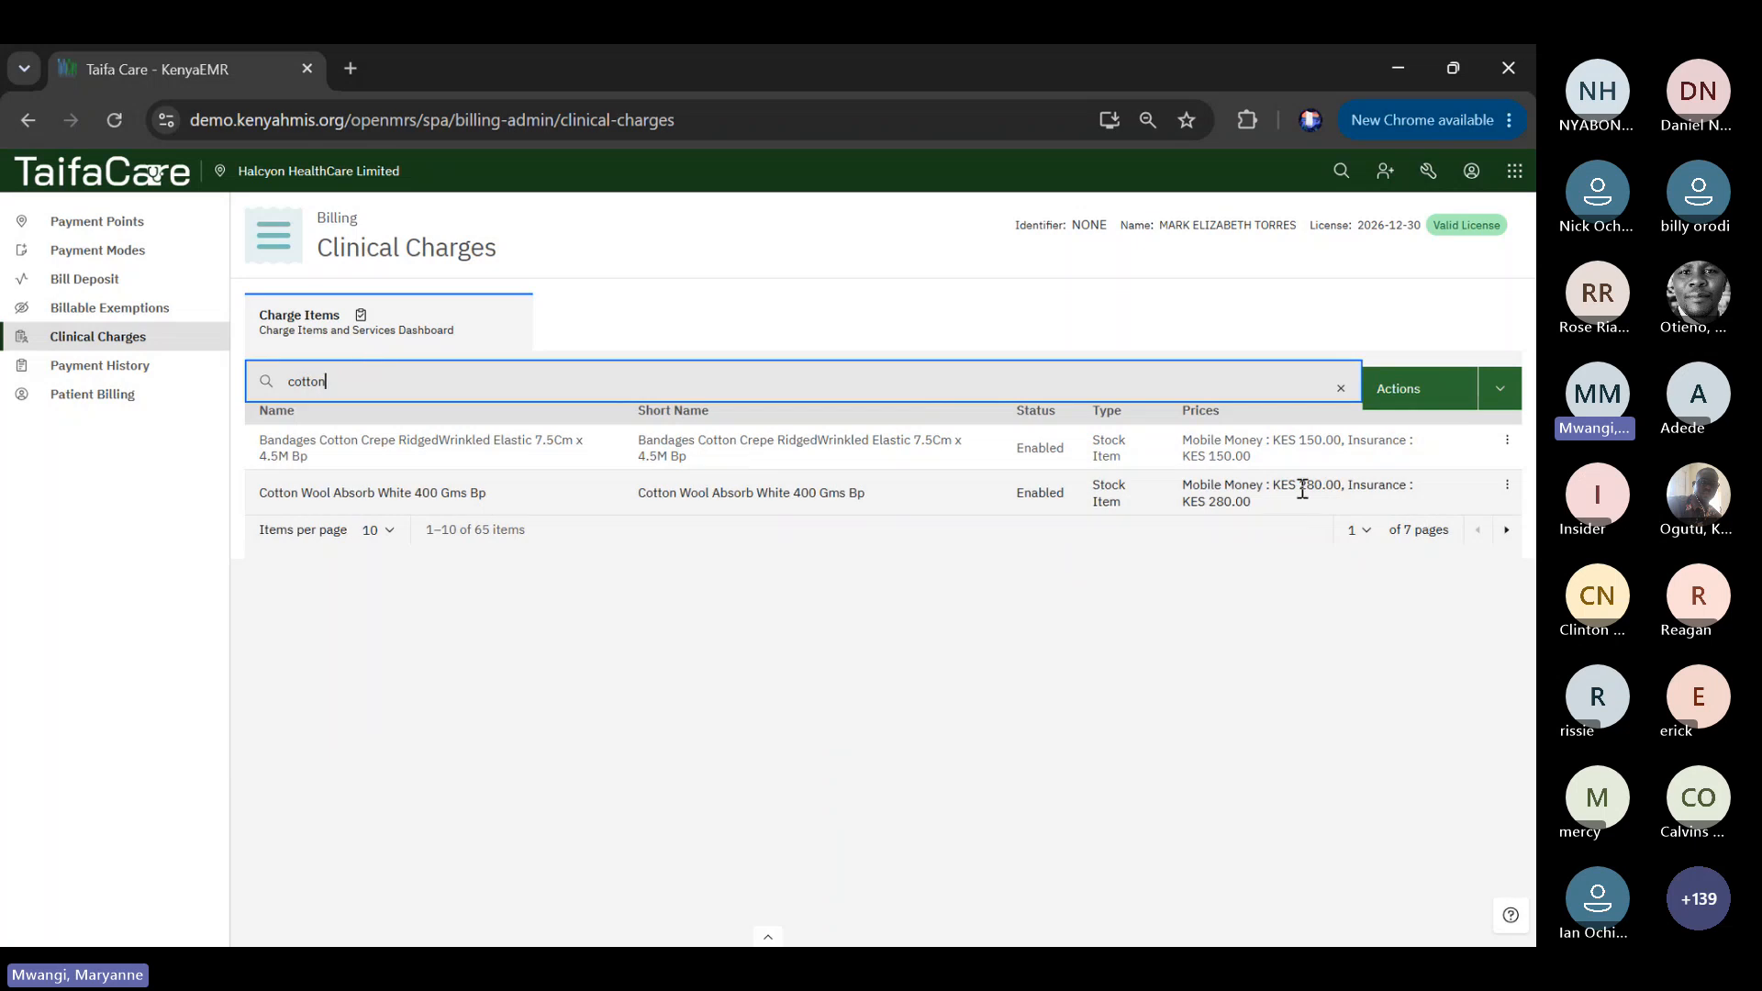
{"action": "left_click", "coordinate": [1369, 327]}
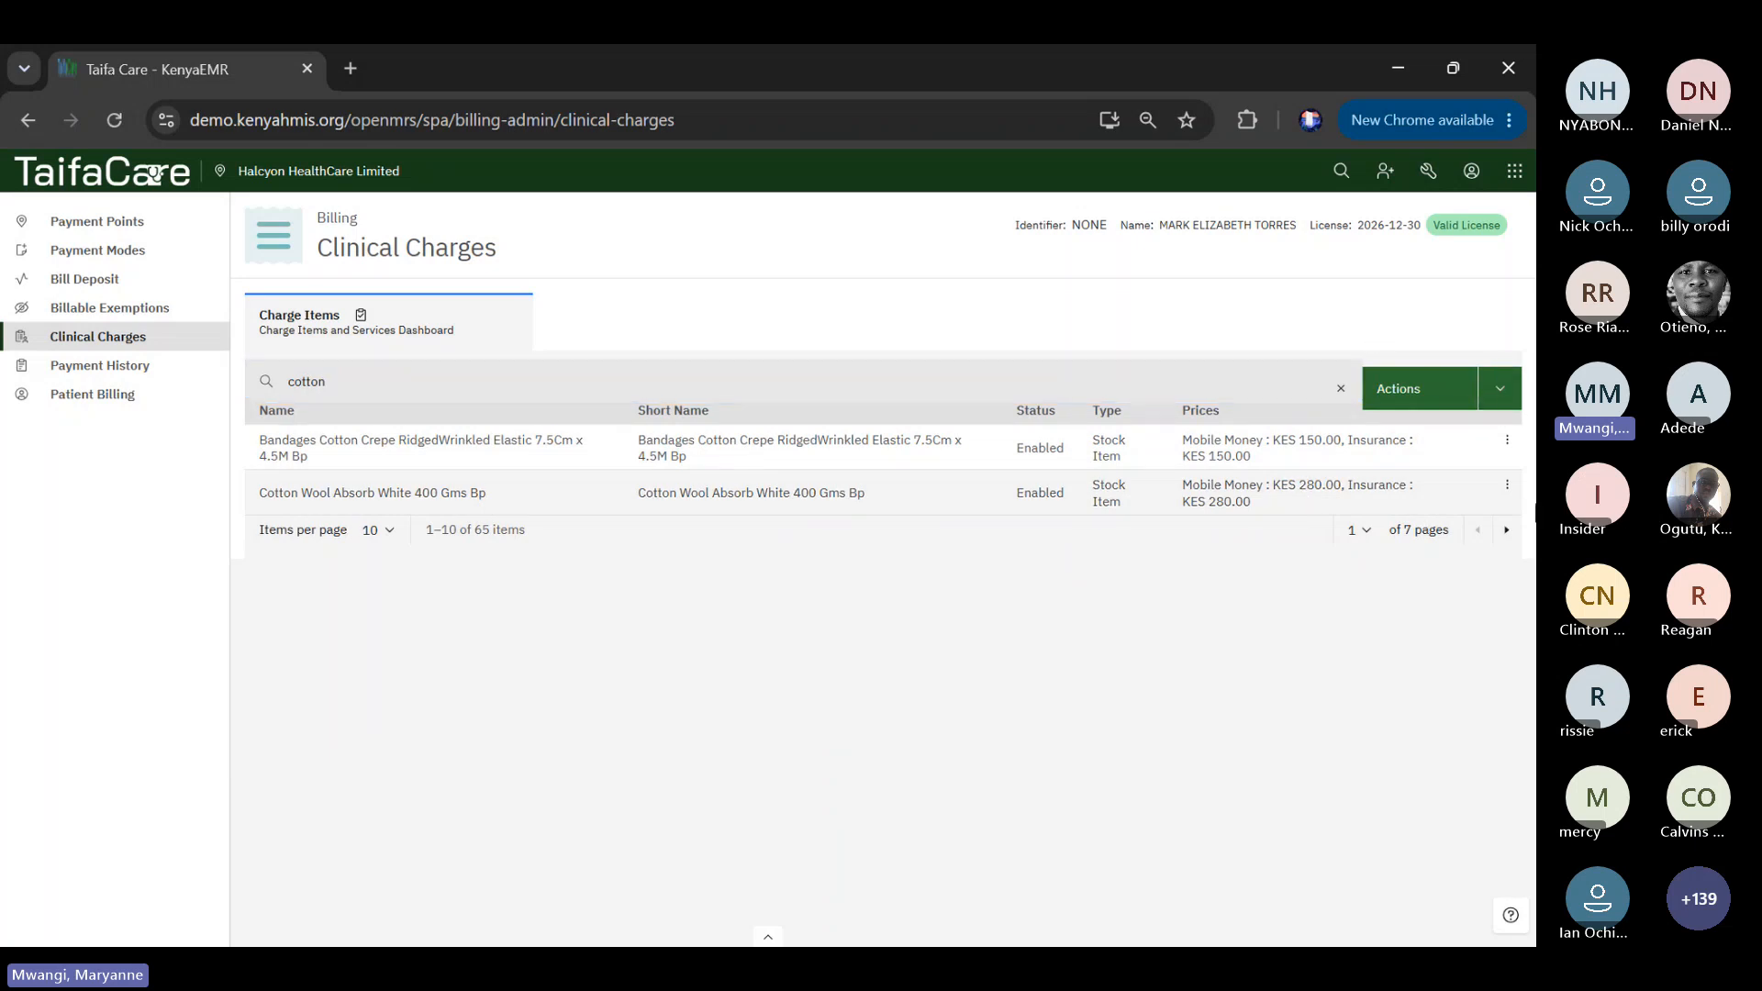
{"action": "left_click", "coordinate": [353, 389]}
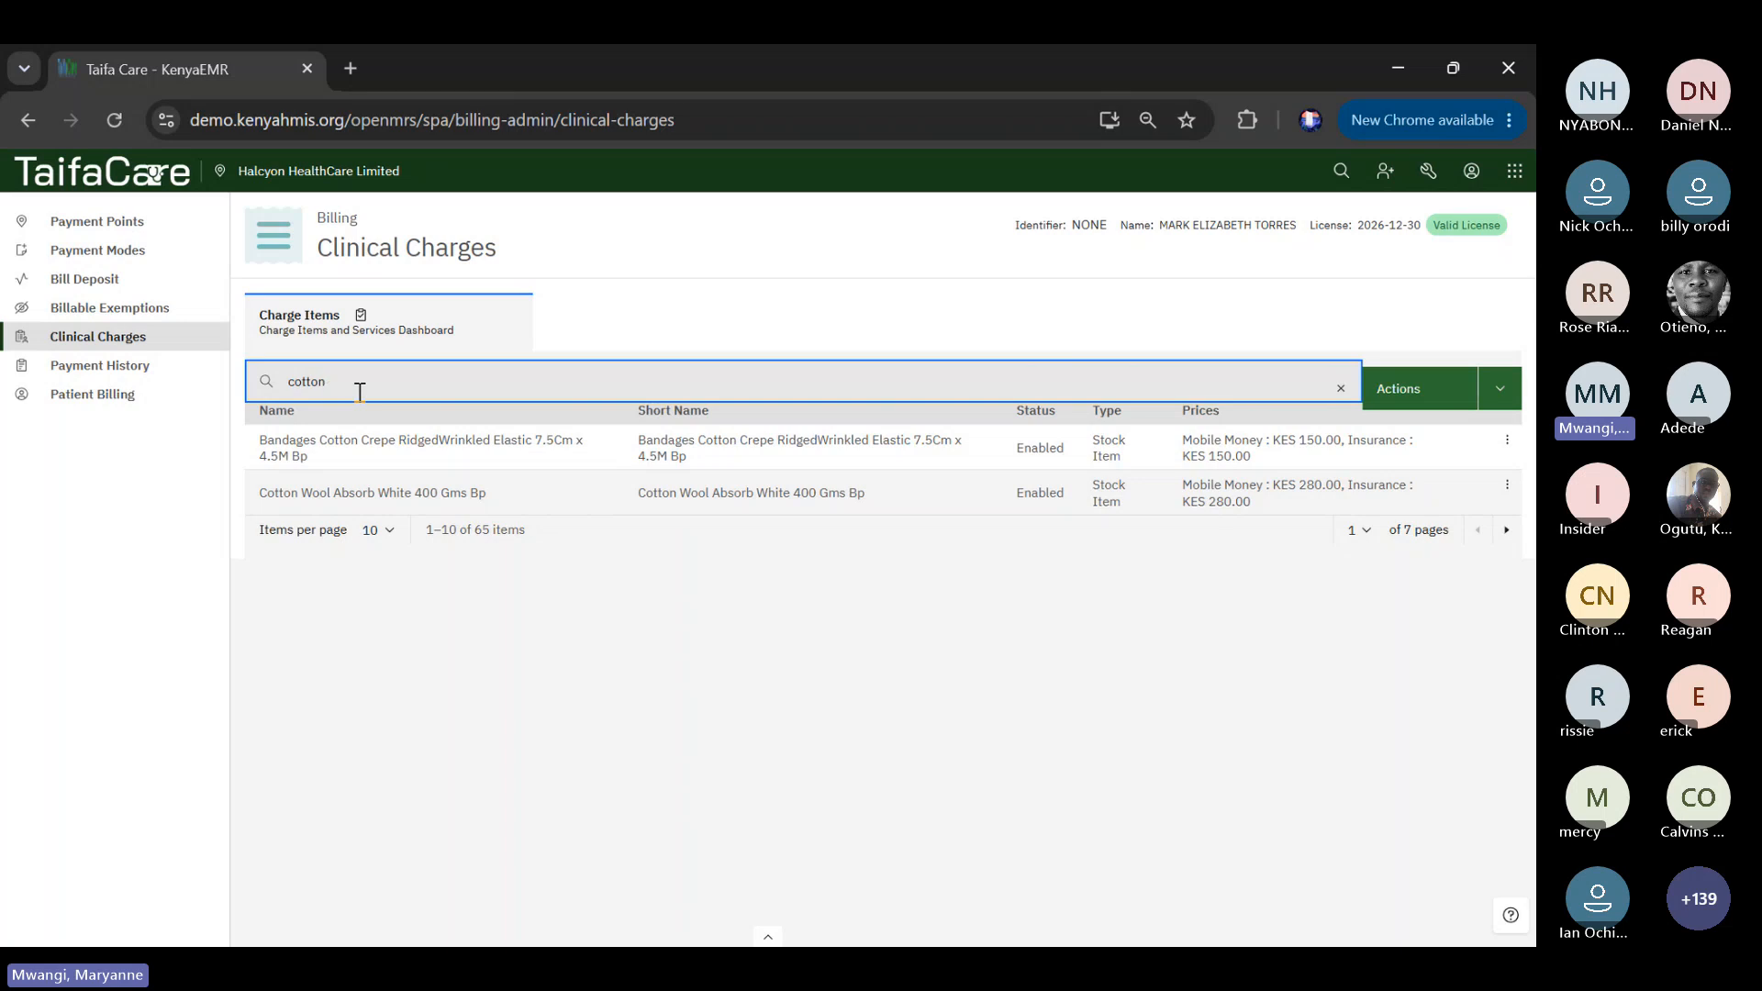
{"action": "key", "text": "BackSpace"}
{"action": "key", "text": "BackSpace"}
{"action": "key", "text": "BackSpace"}
{"action": "key", "text": "BackSpace"}
{"action": "key", "text": "BackSpace"}
{"action": "key", "text": "BackSpace"}
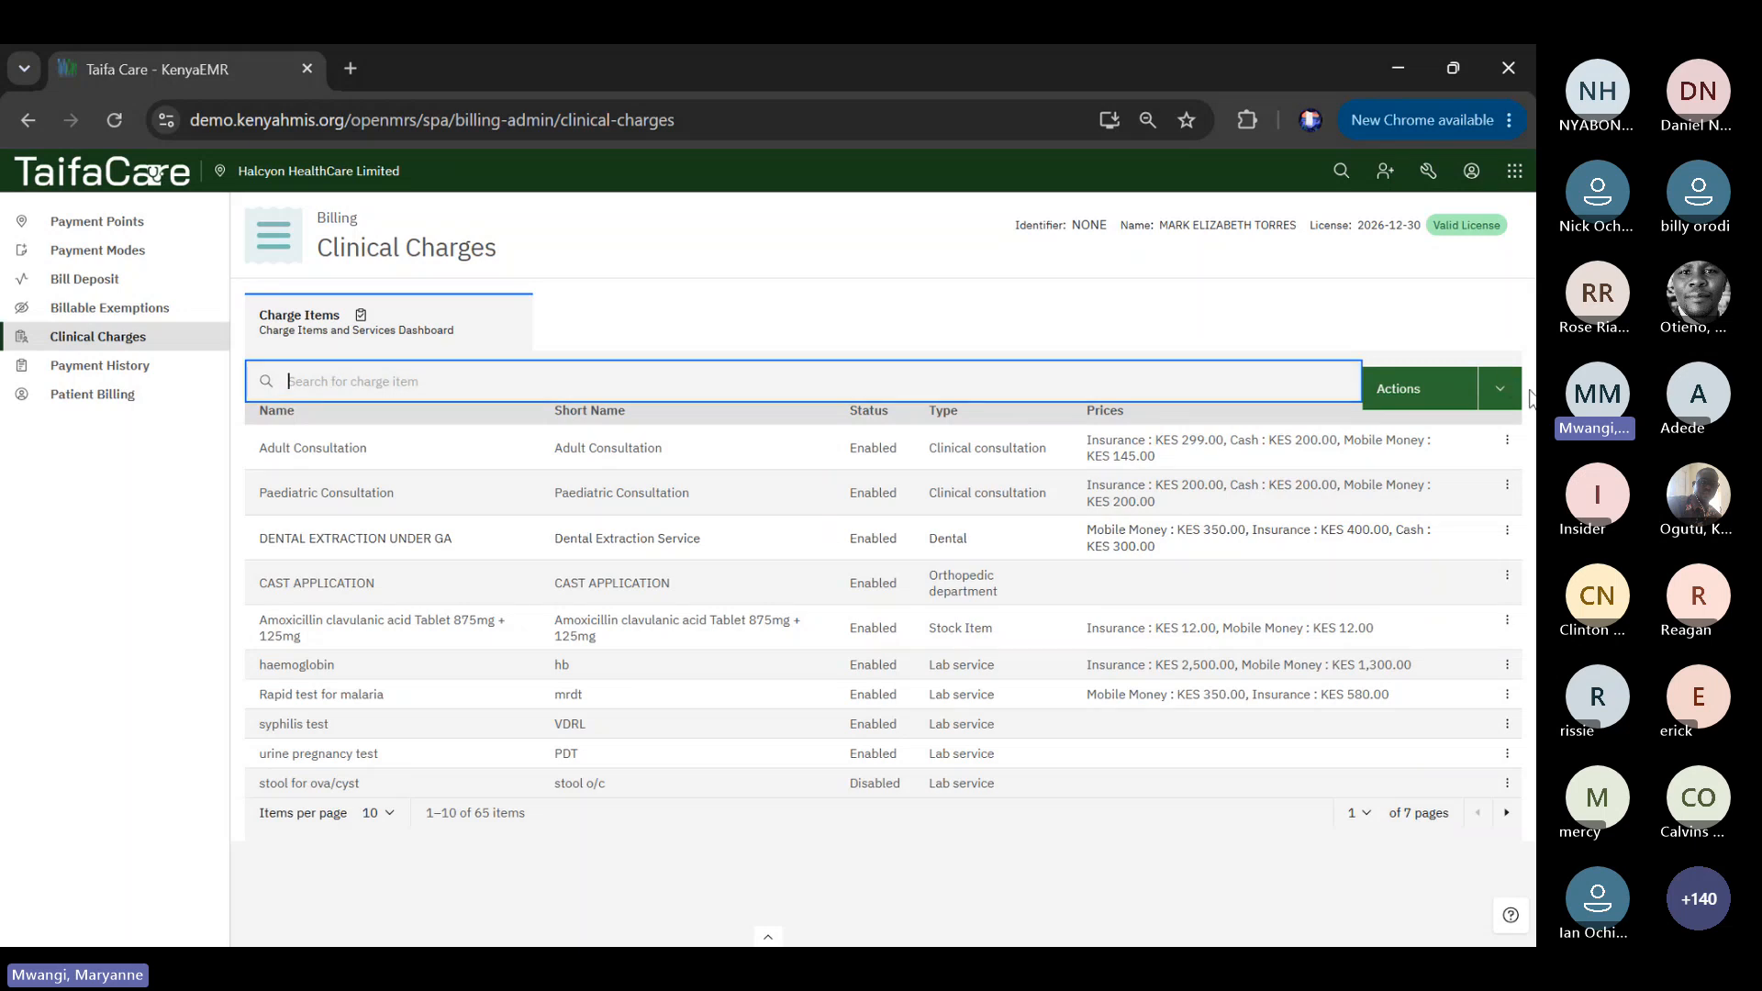
Start adding a new charge service and go to its service concept search.
{"action": "left_click", "coordinate": [1500, 388]}
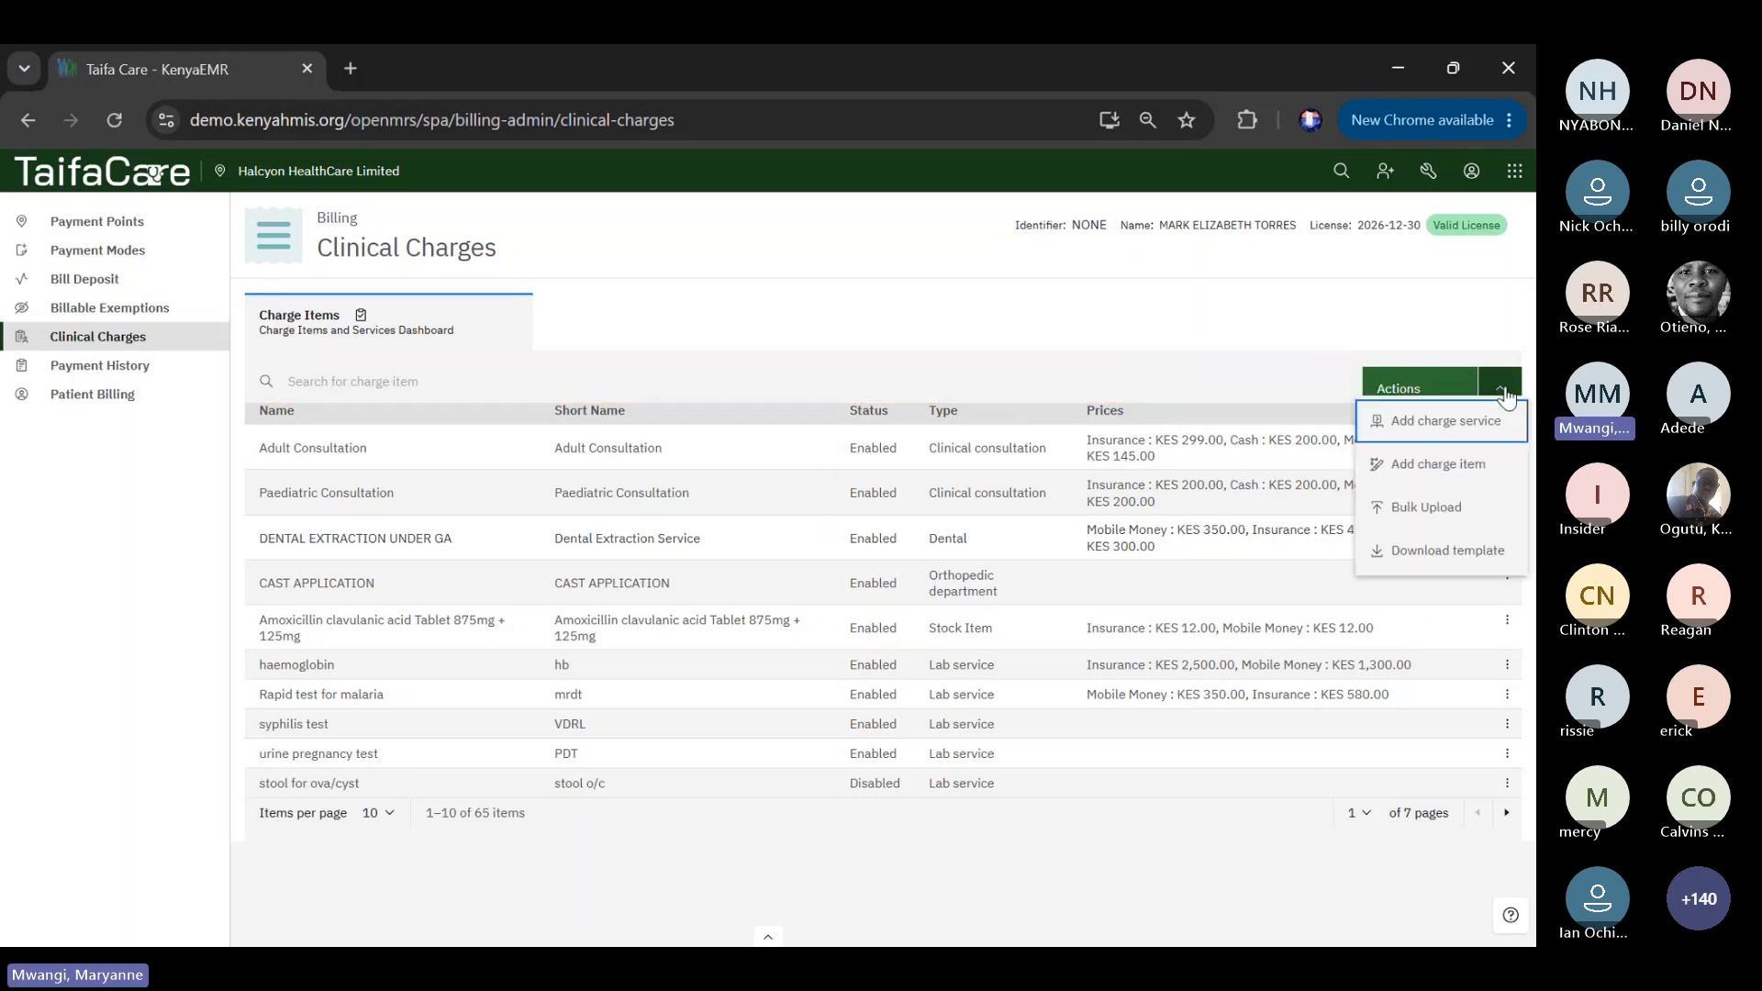
{"action": "left_click", "coordinate": [1447, 428]}
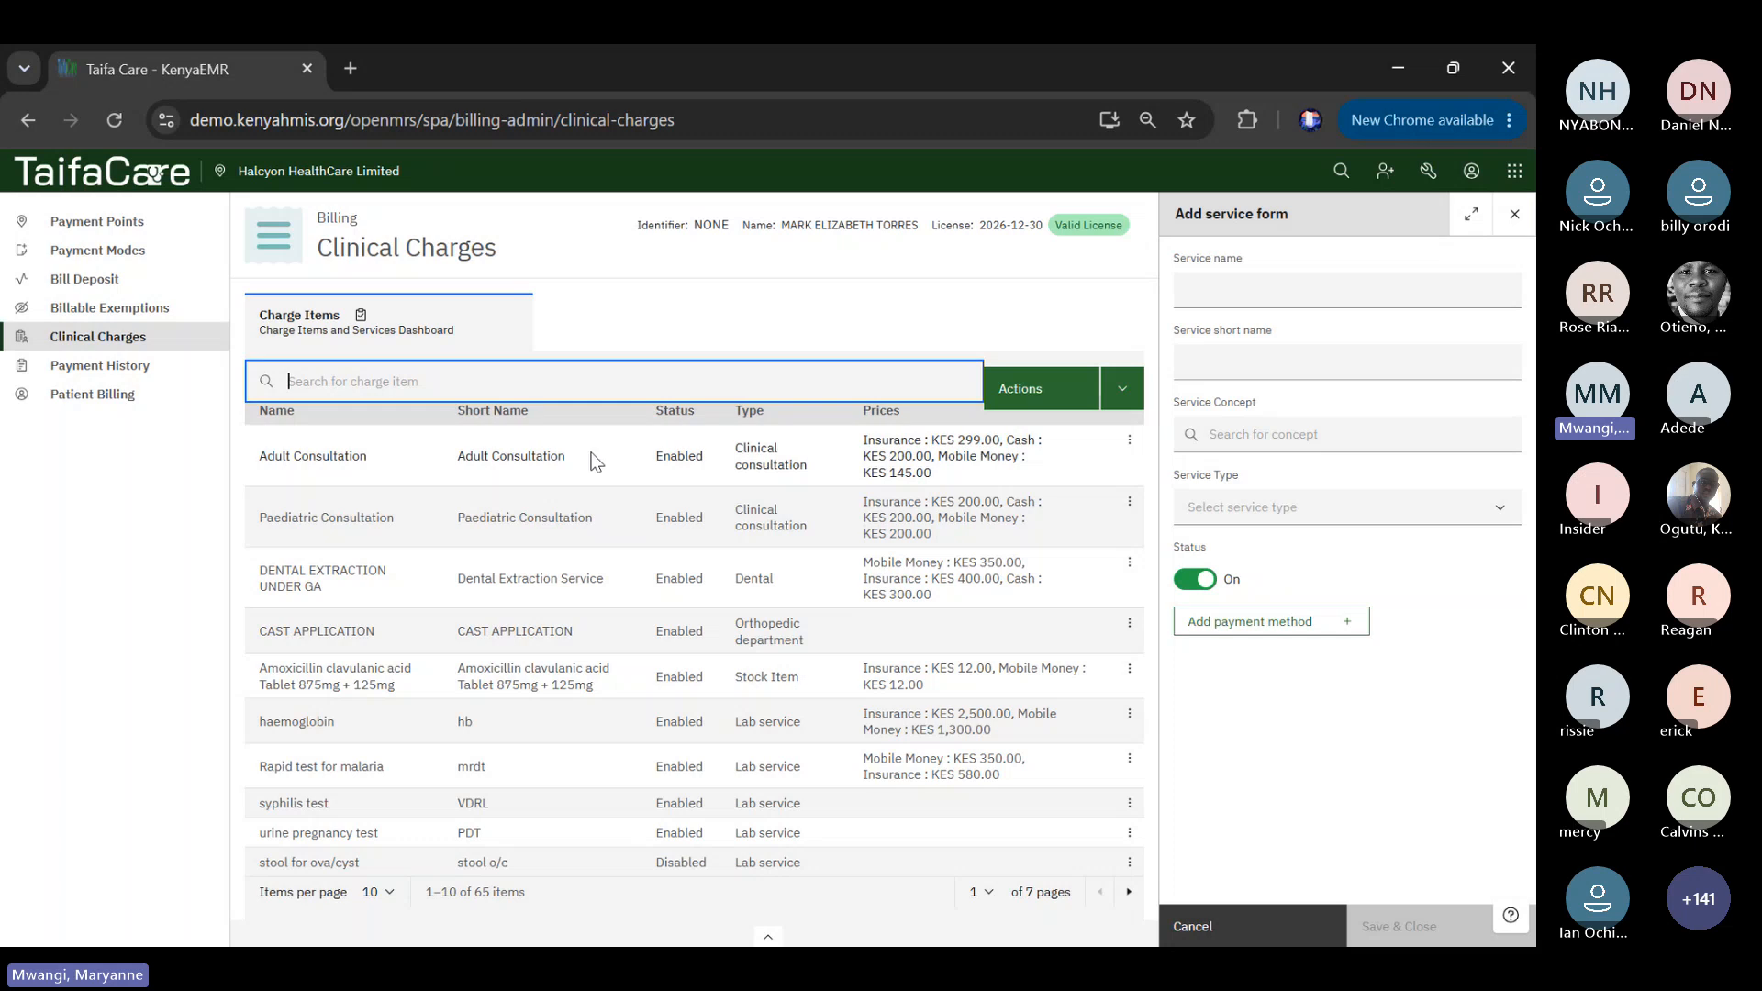
{"action": "left_click", "coordinate": [1221, 434]}
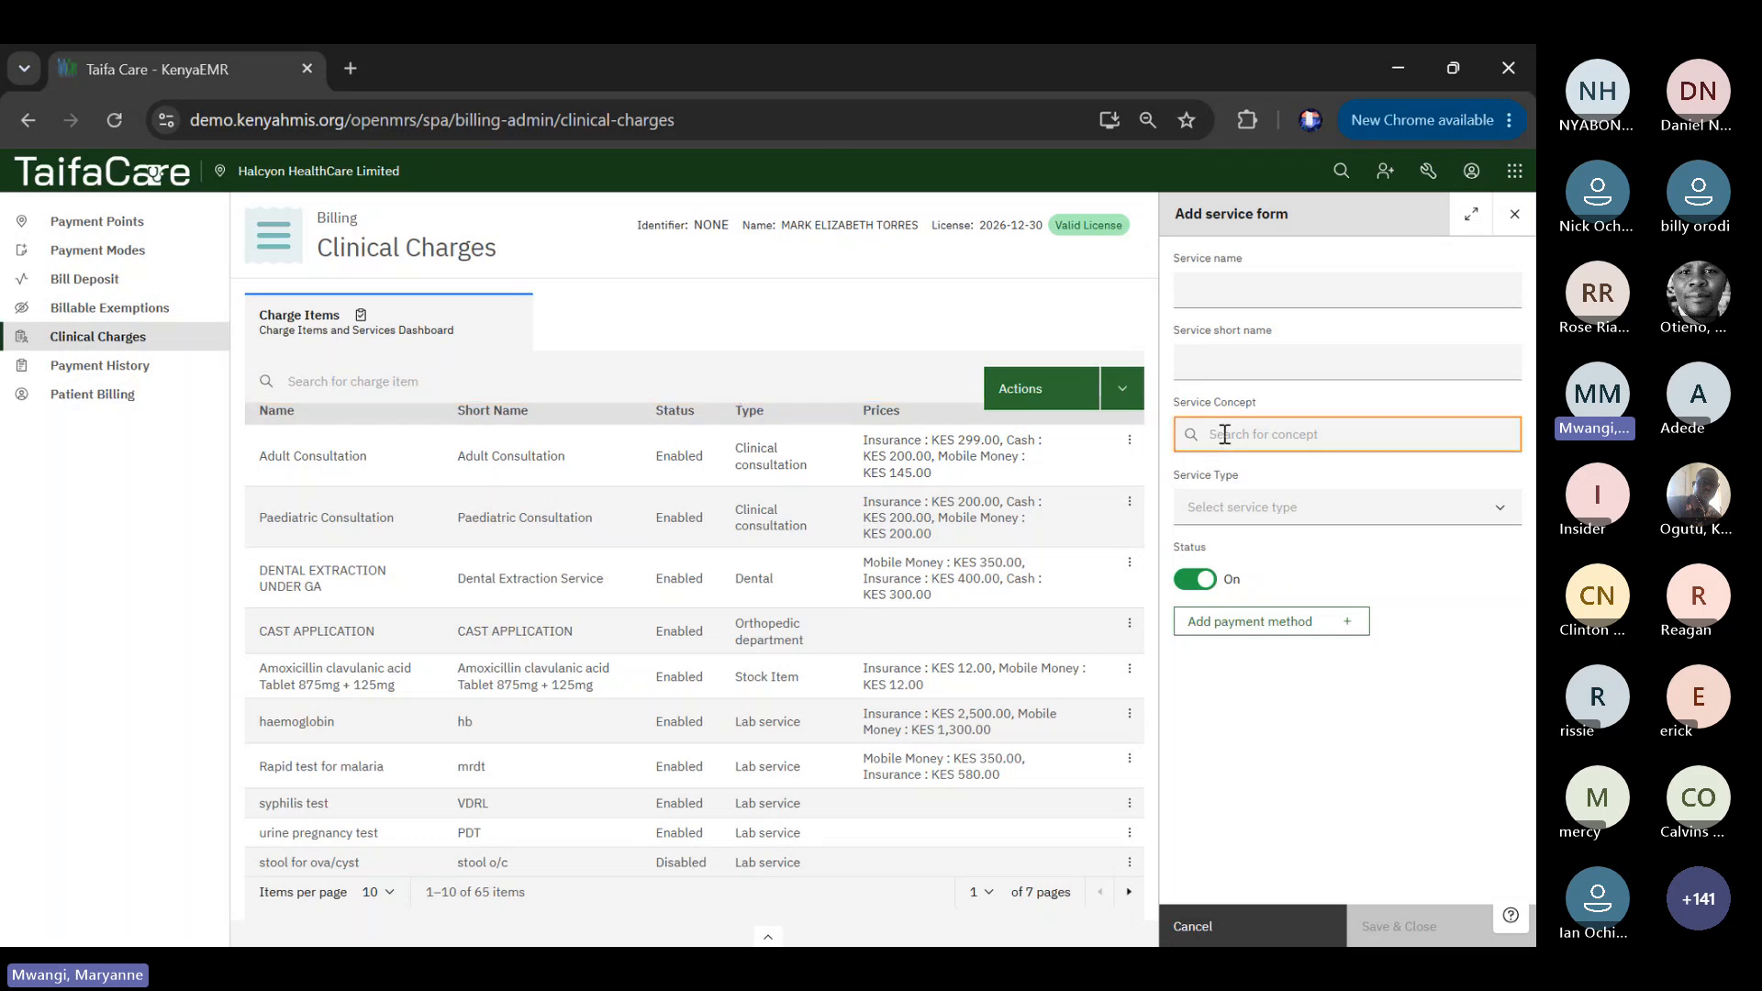
Duplicate the Clinical Charges browser tab and return to the original tab with the service form.
{"action": "right_click", "coordinate": [207, 64]}
{"action": "left_click", "coordinate": [283, 288]}
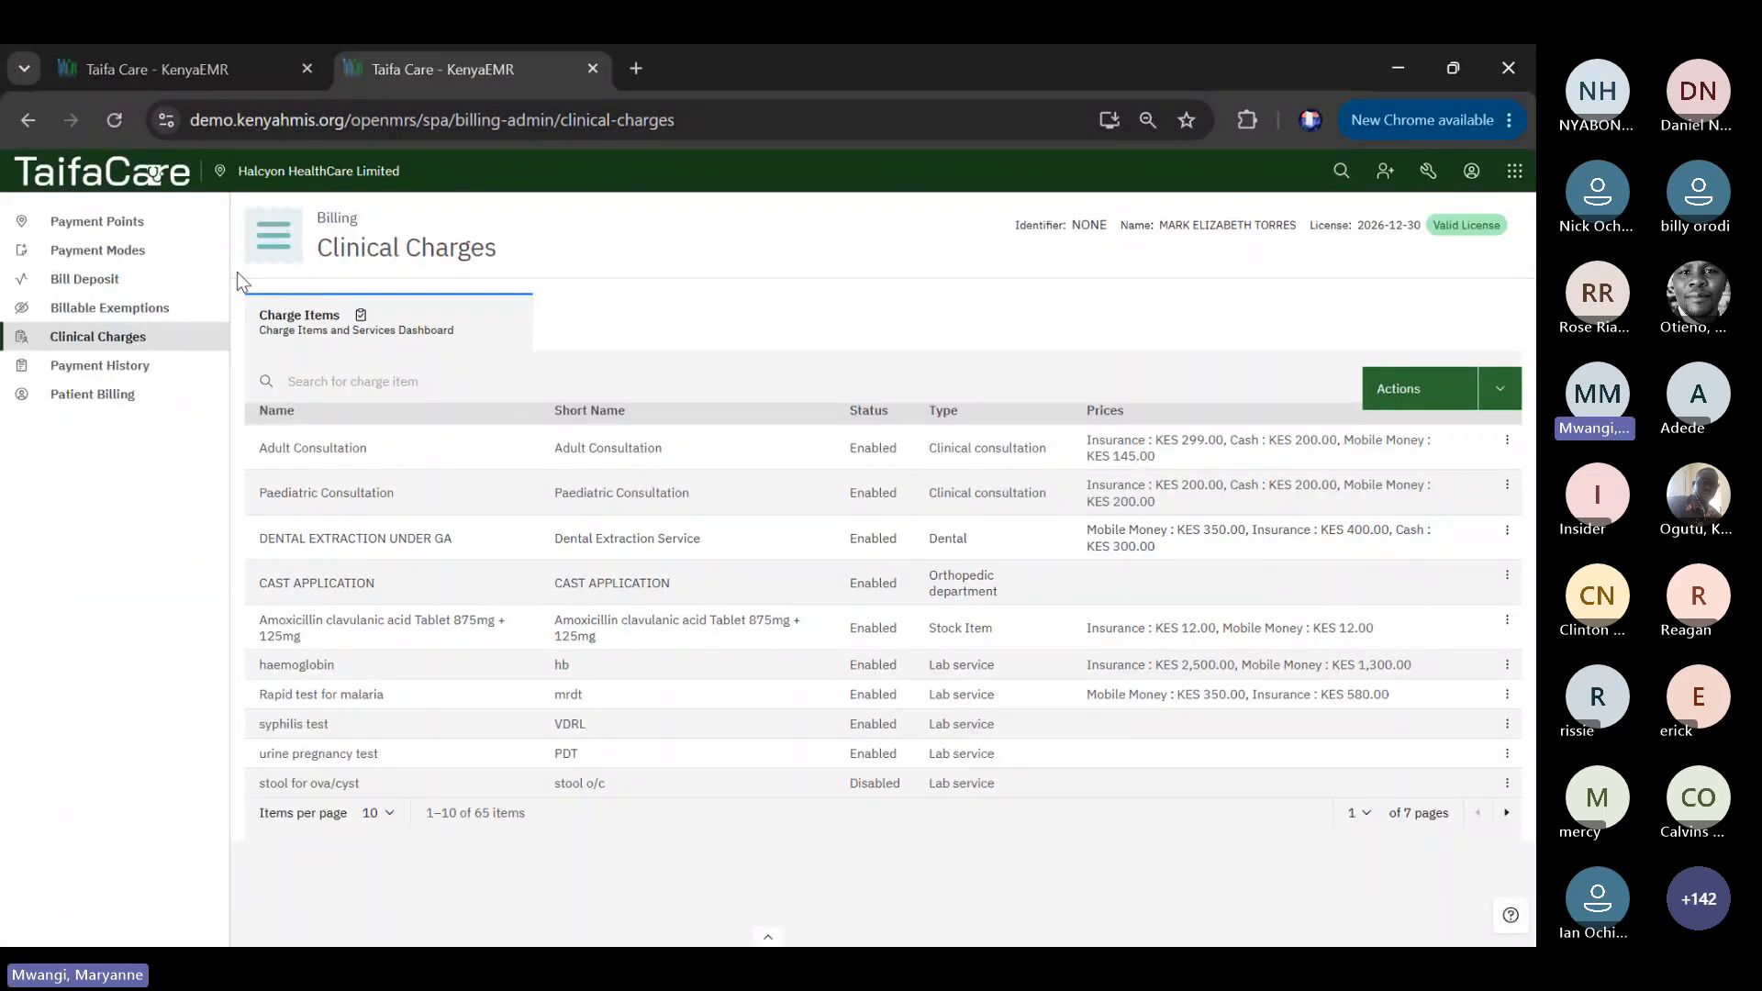
{"action": "left_click", "coordinate": [236, 67]}
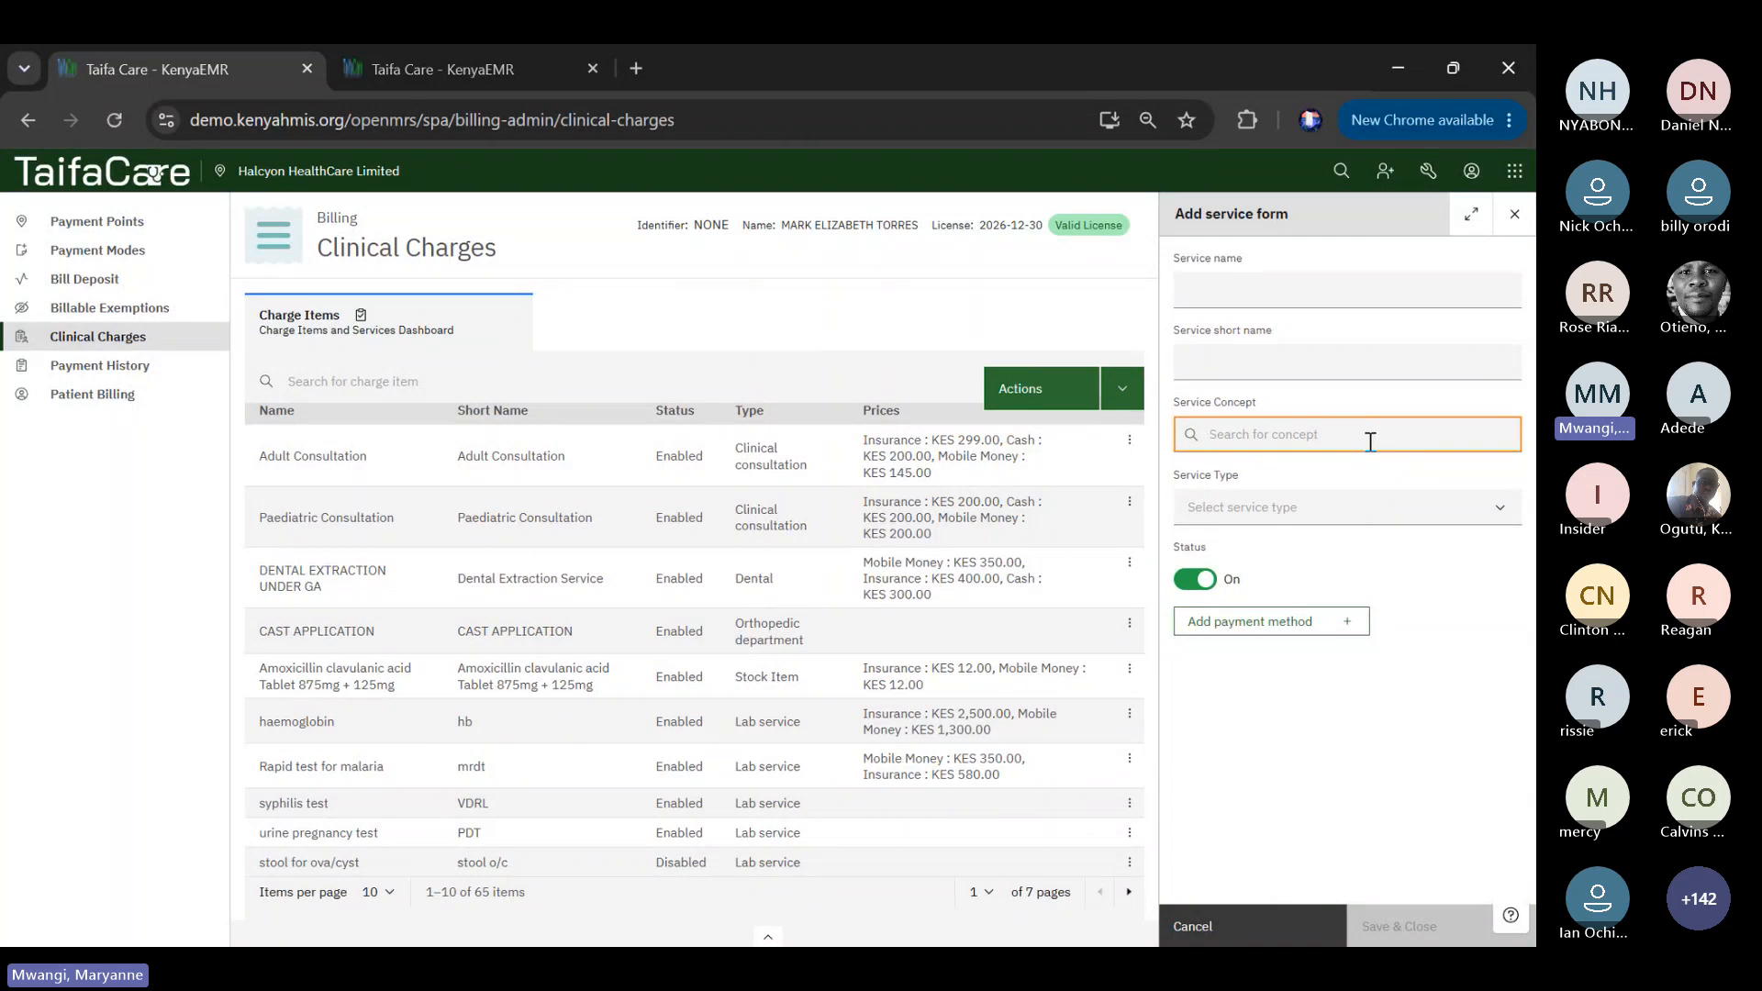
Search the service concepts for wound dressing, choose Wound Dressing, and copy that text into the service name.
{"action": "type", "text": "wound dr"}
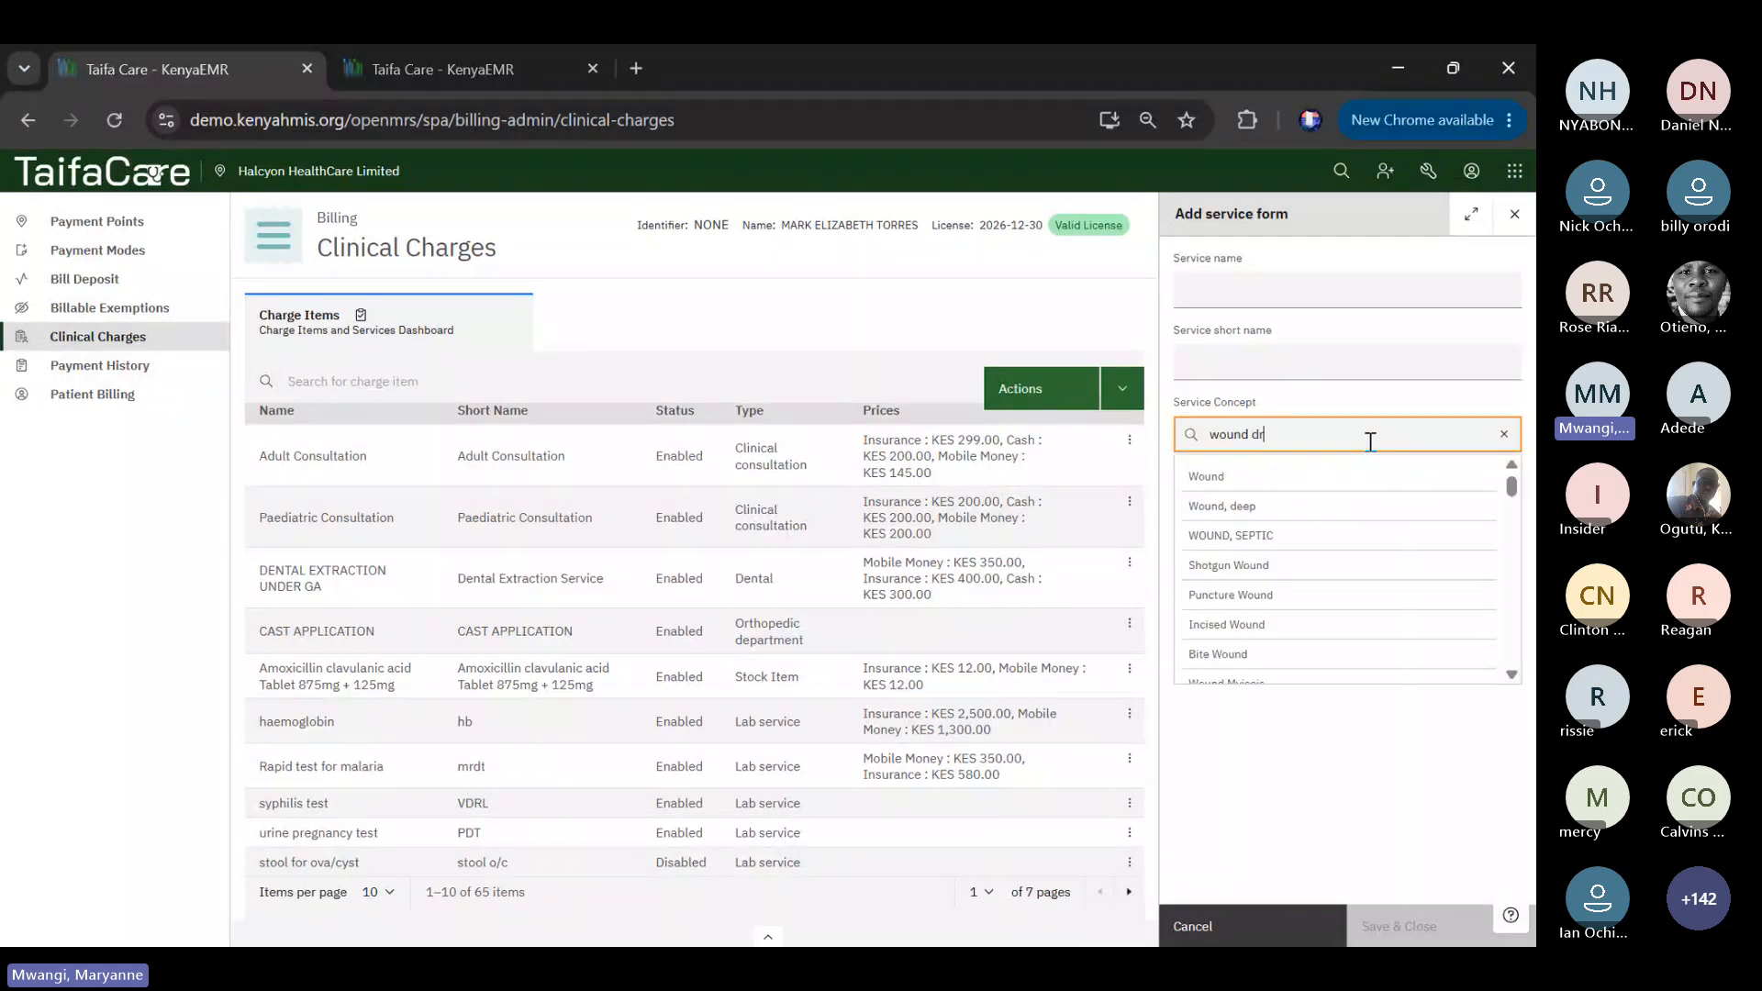
{"action": "type", "text": "esiing"}
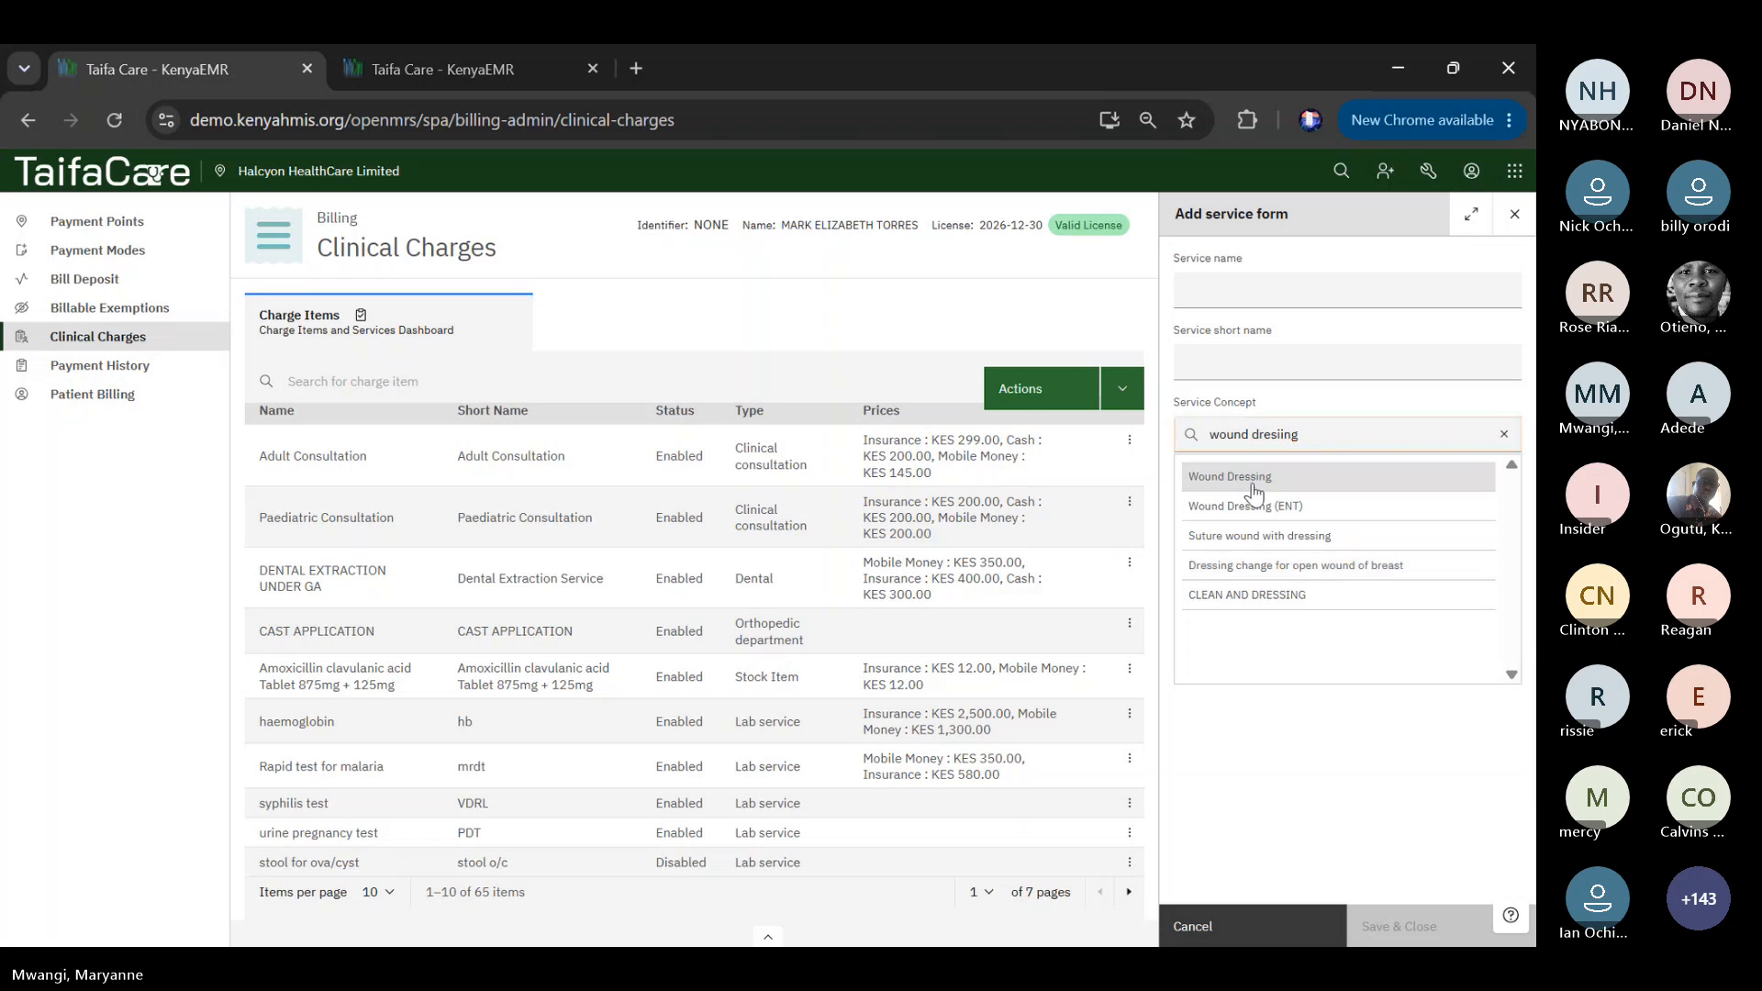
{"action": "left_click", "coordinate": [1254, 478]}
{"action": "left_click_drag", "start_coordinate": [1304, 441], "coordinate": [1190, 435]}
{"action": "key", "text": "ctrl+c"}
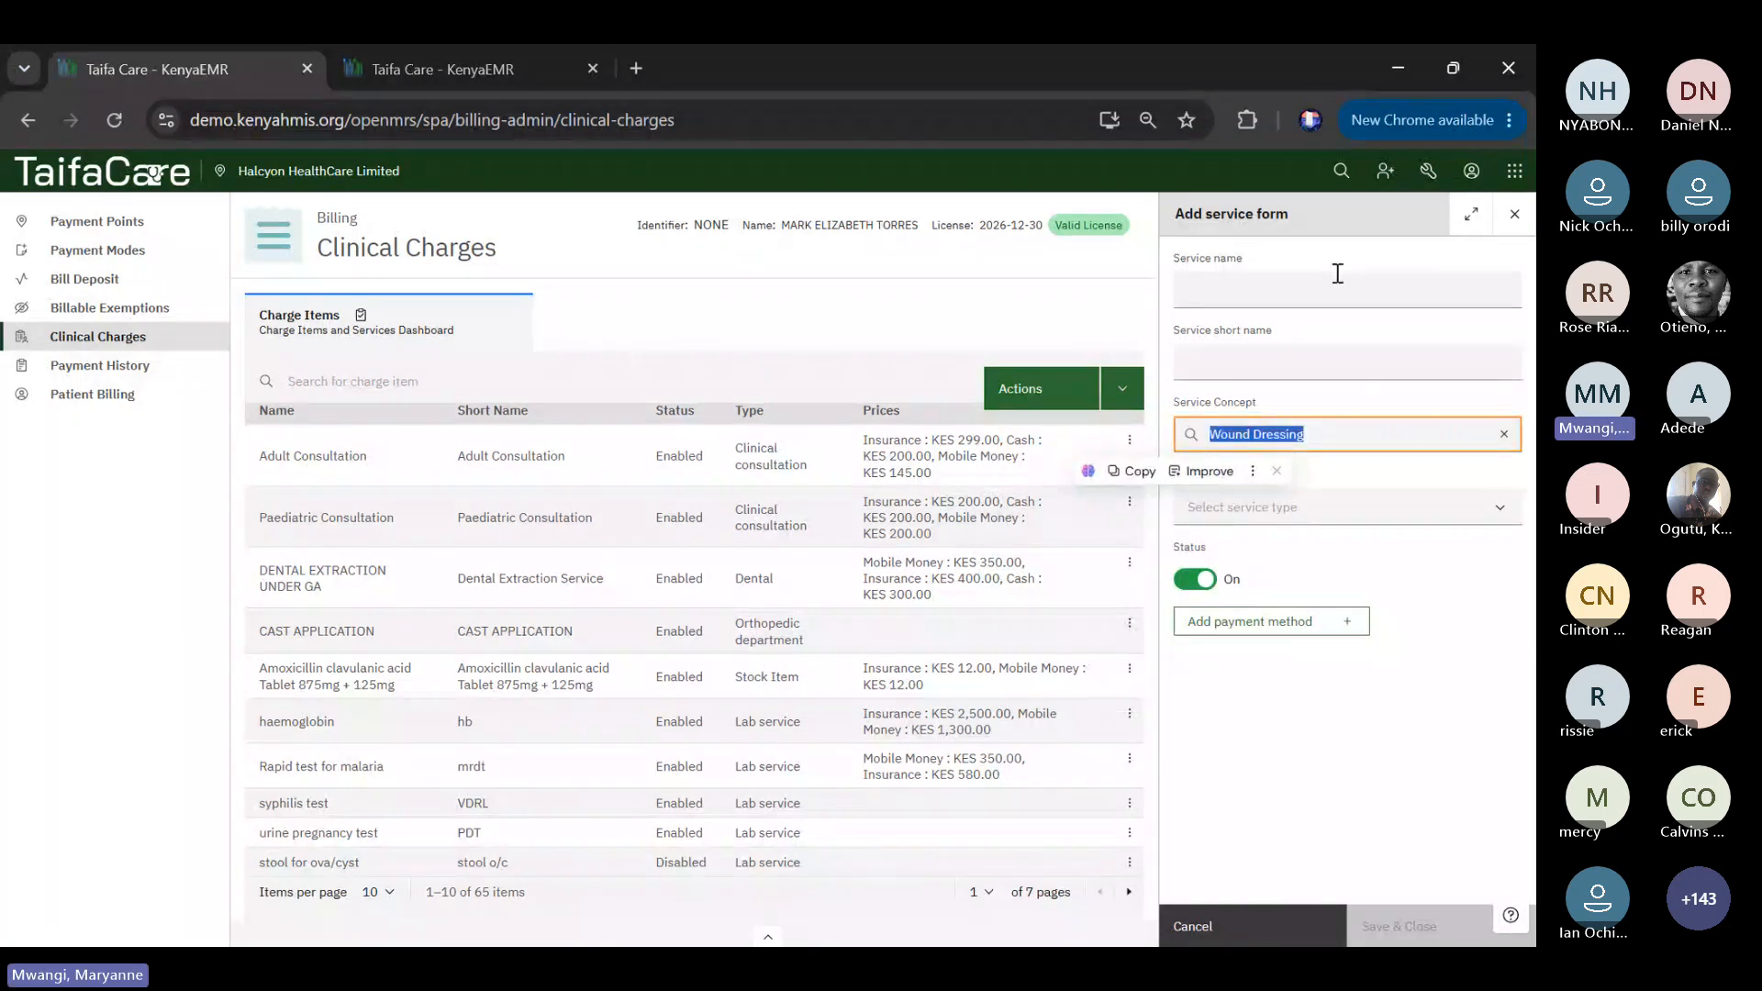
{"action": "left_click", "coordinate": [1220, 290]}
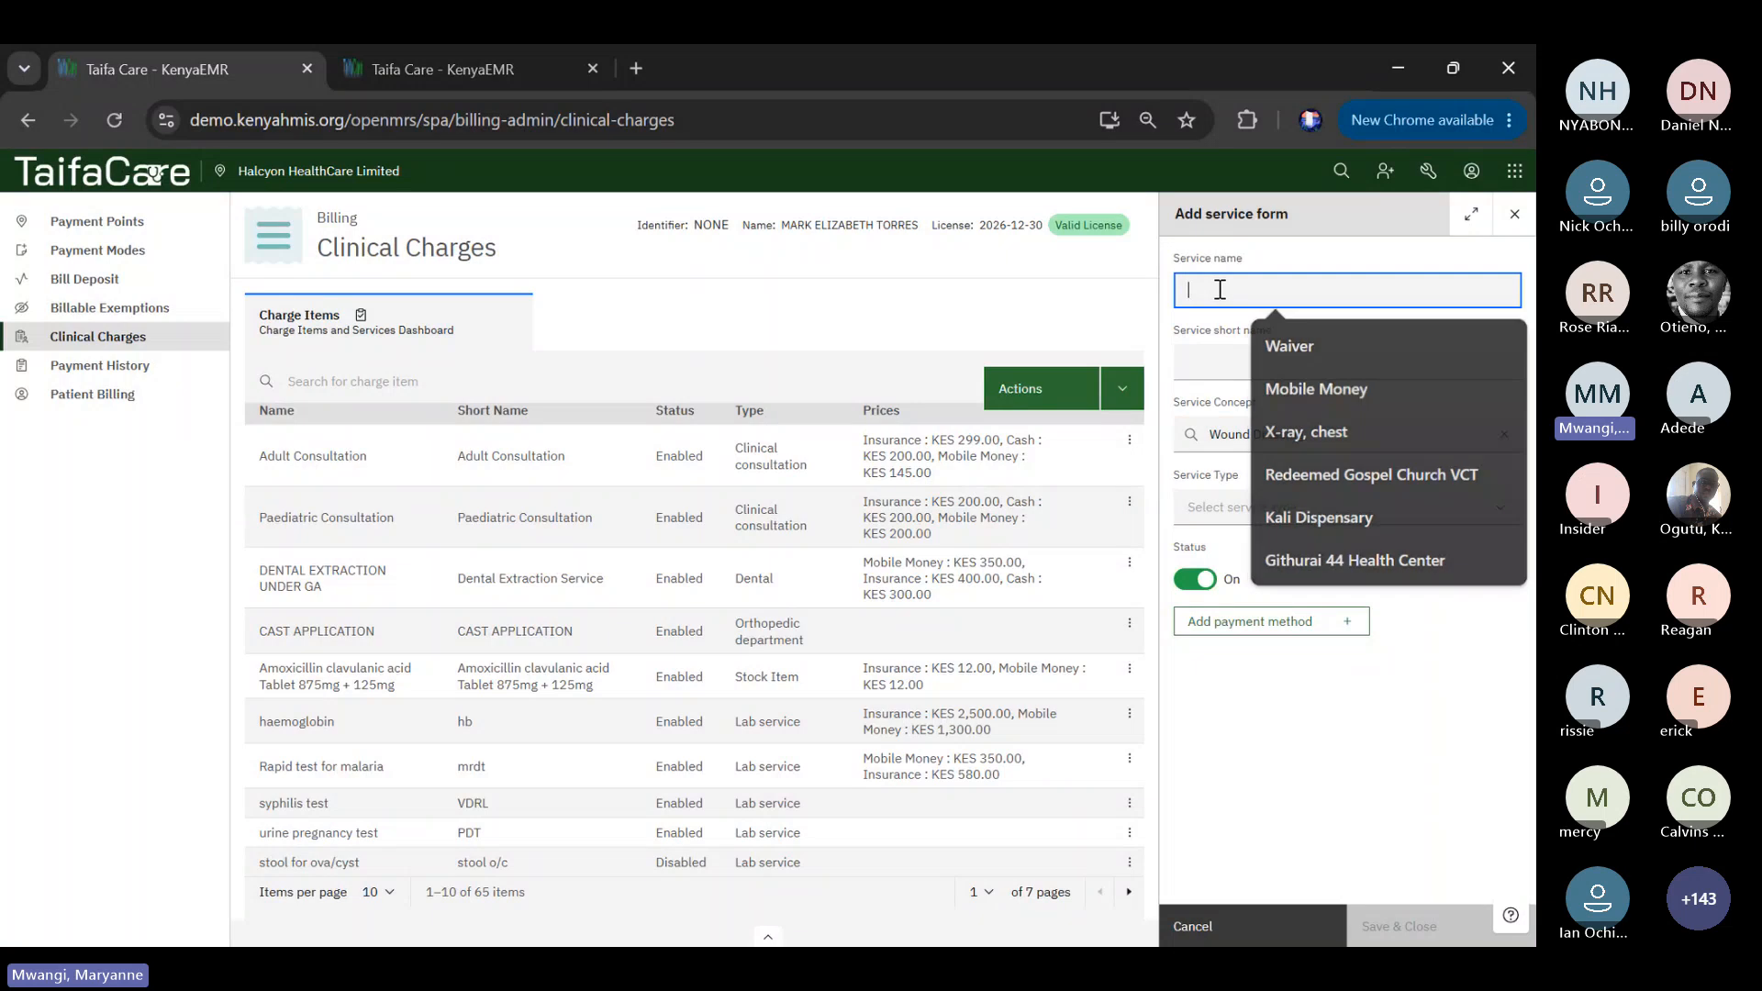
{"action": "key", "text": "ctrl+v"}
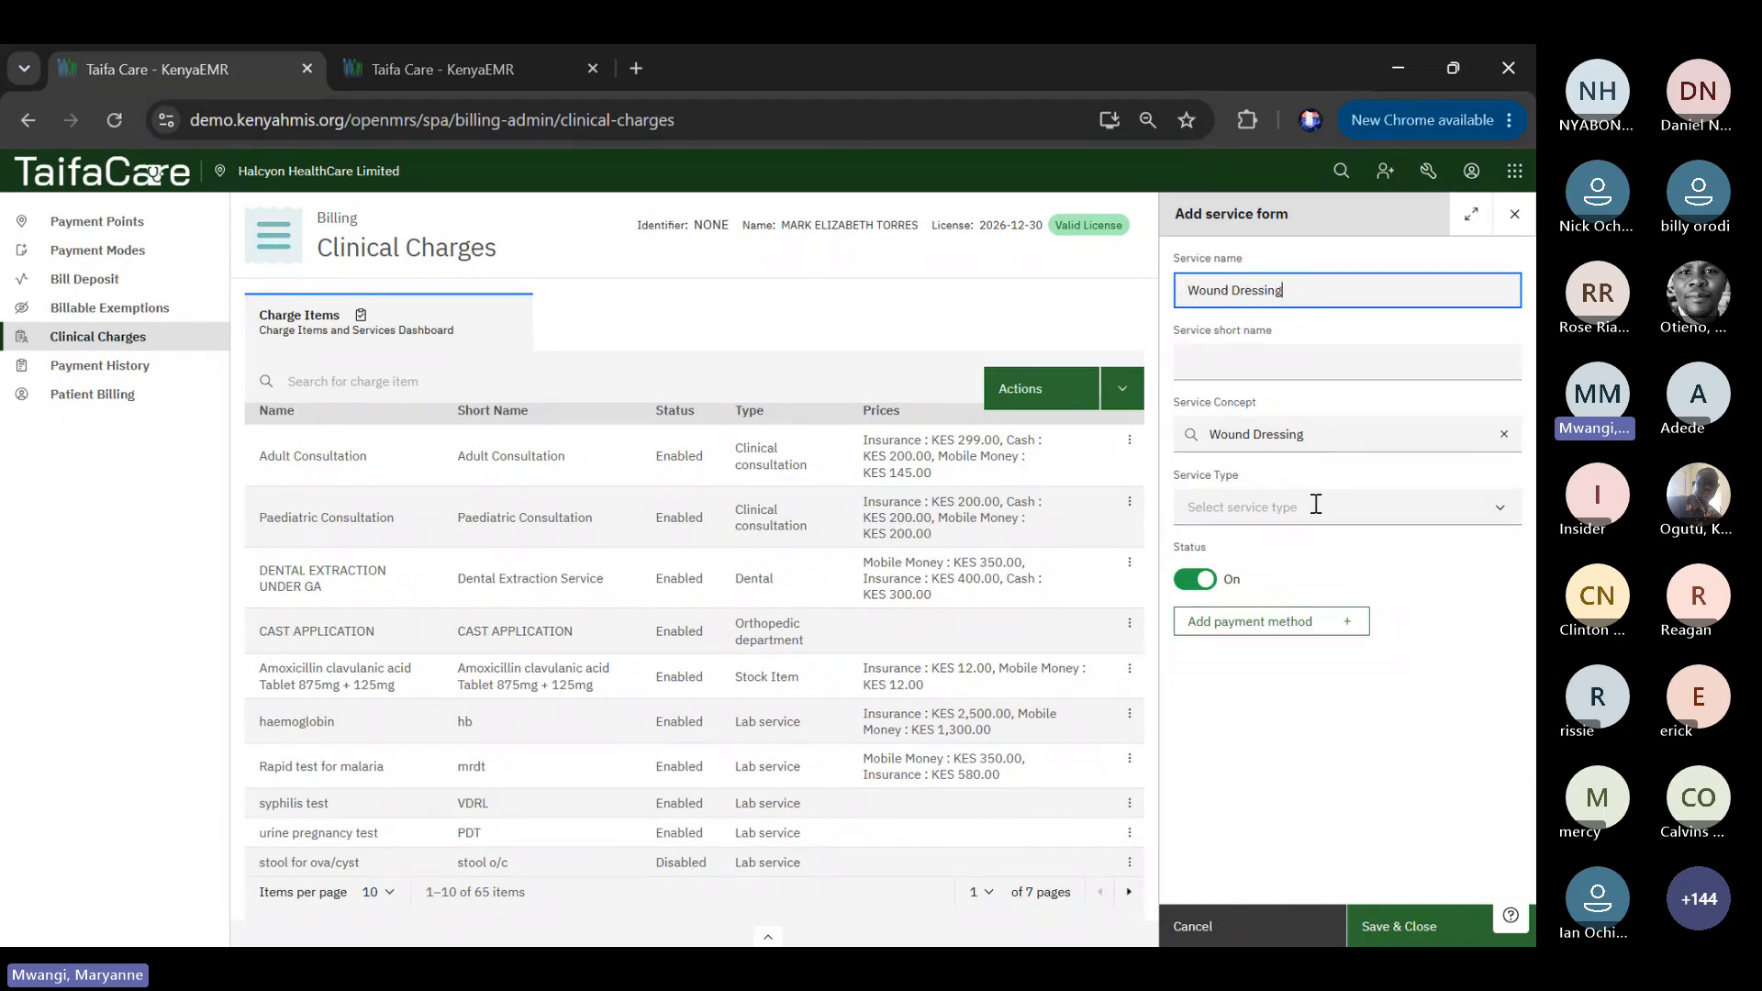
Set the wound dressing service's short name to WD00.
{"action": "left_click", "coordinate": [1285, 367]}
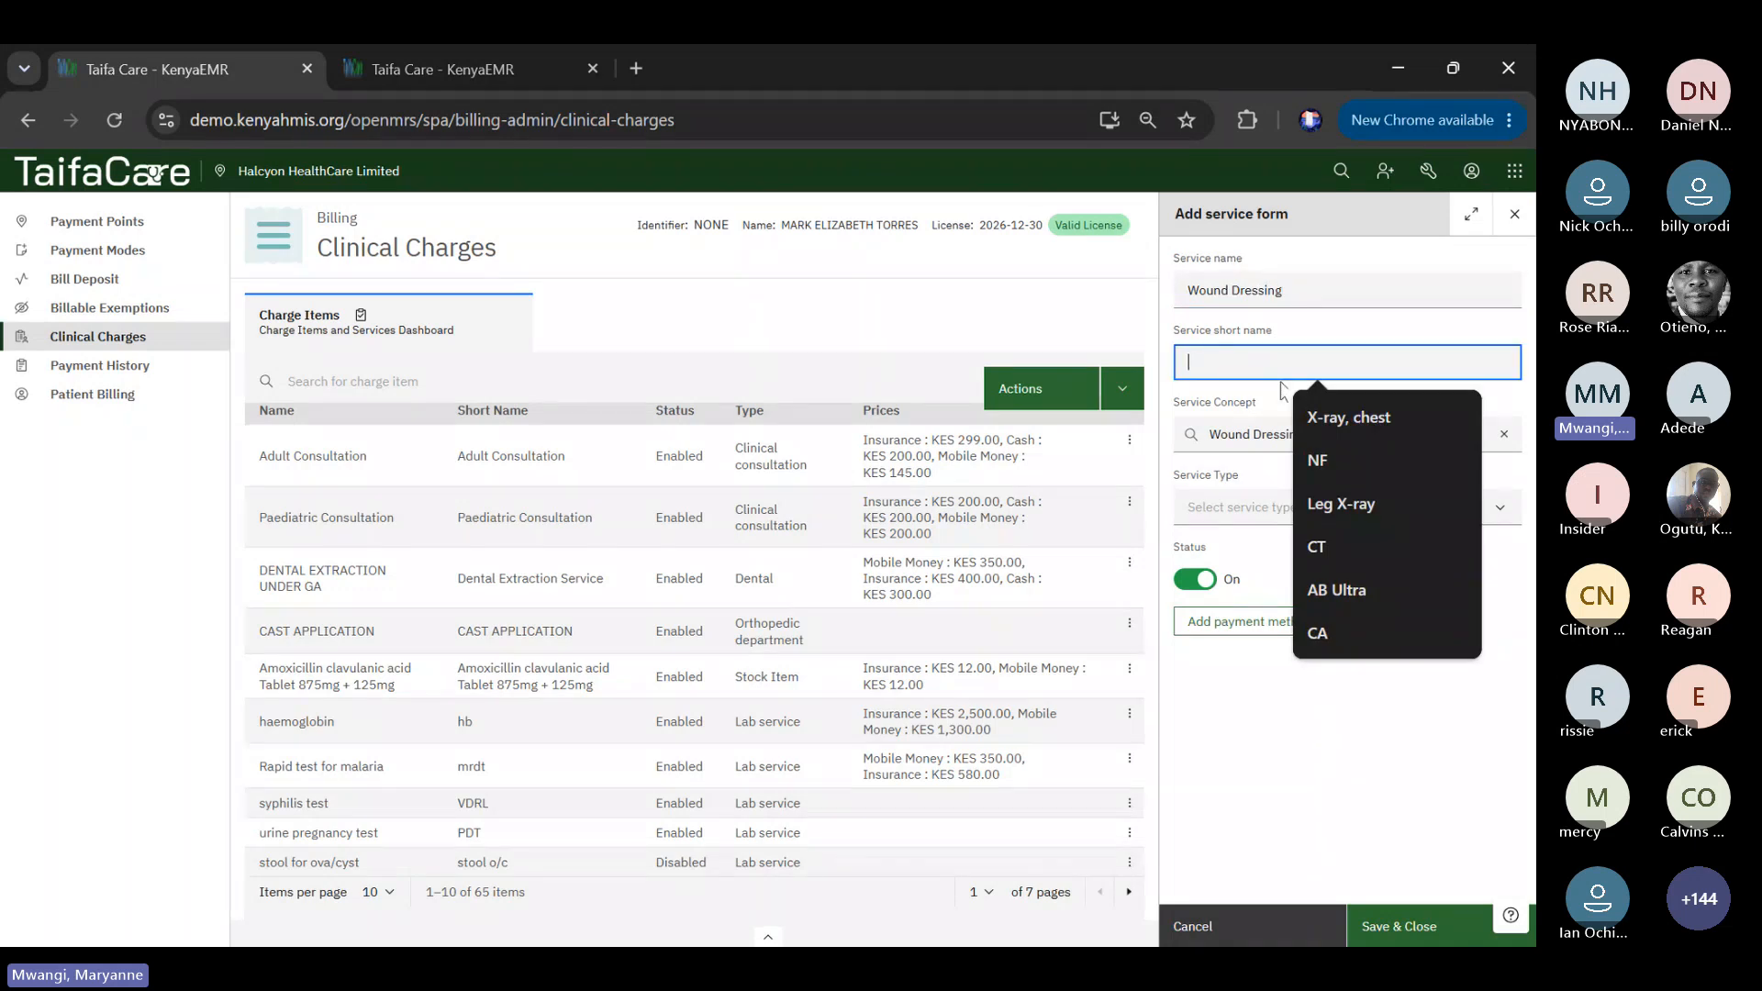
{"action": "type", "text": "Wound"}
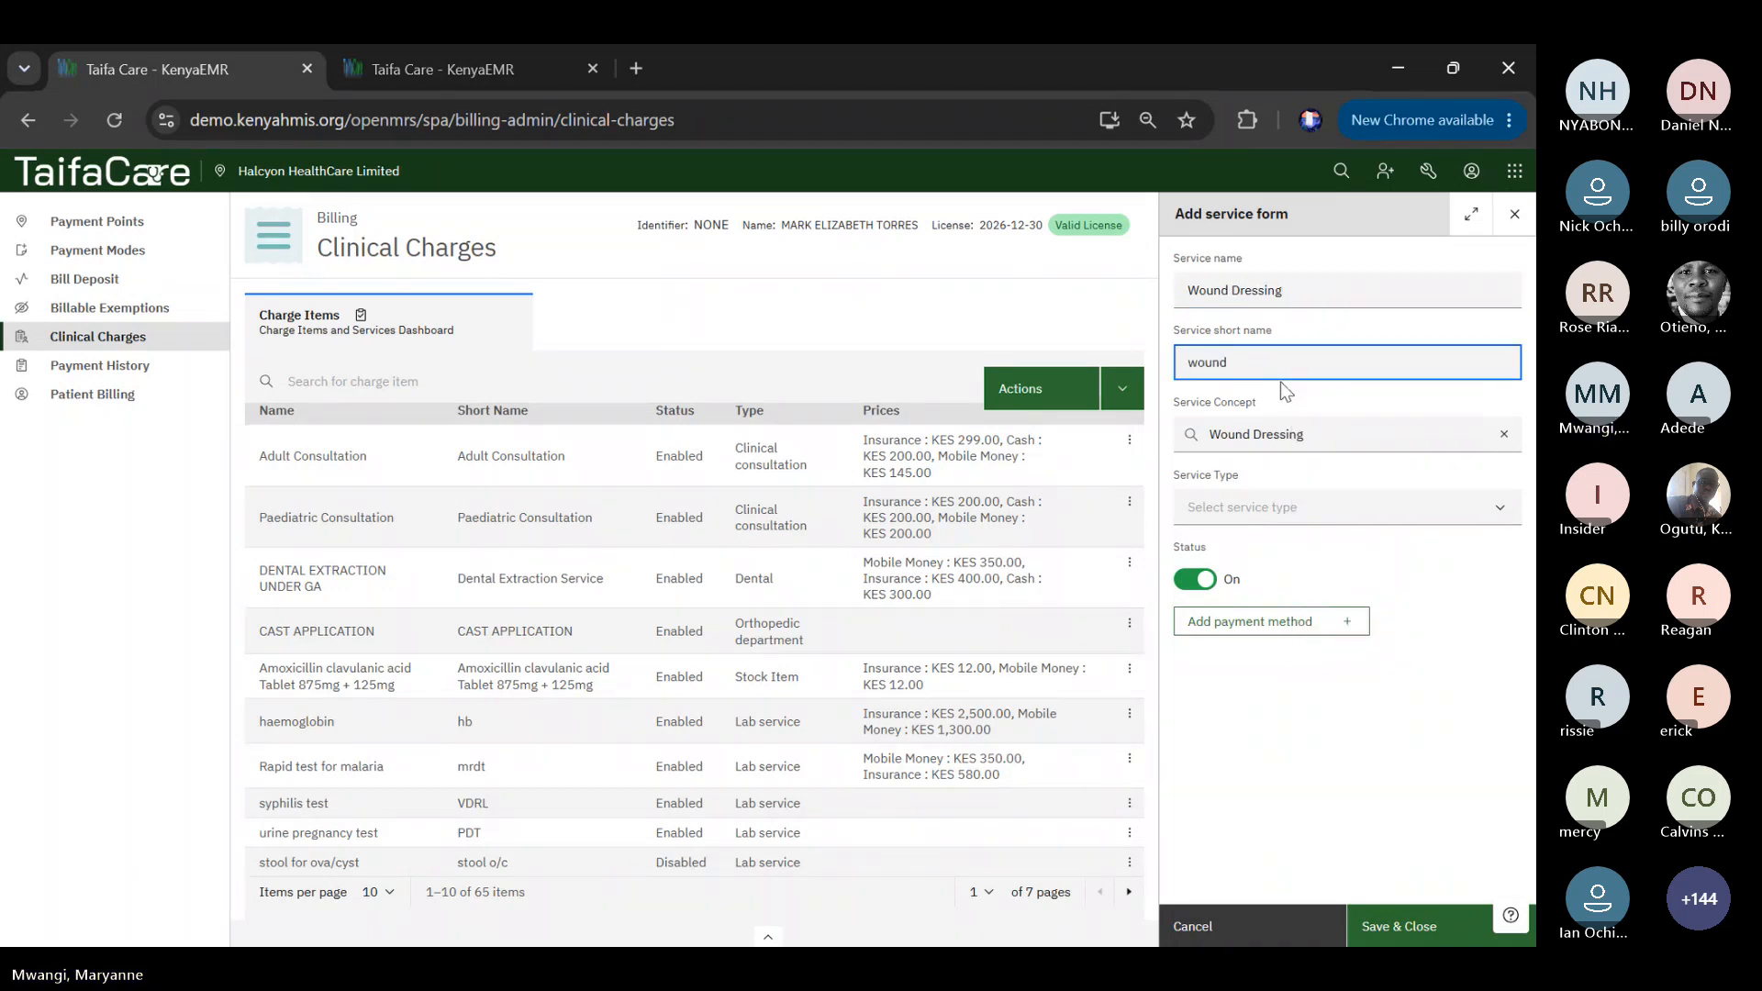
{"action": "key", "text": "BackSpace"}
{"action": "key", "text": "BackSpace"}
{"action": "key", "text": "BackSpace"}
{"action": "key", "text": "BackSpace"}
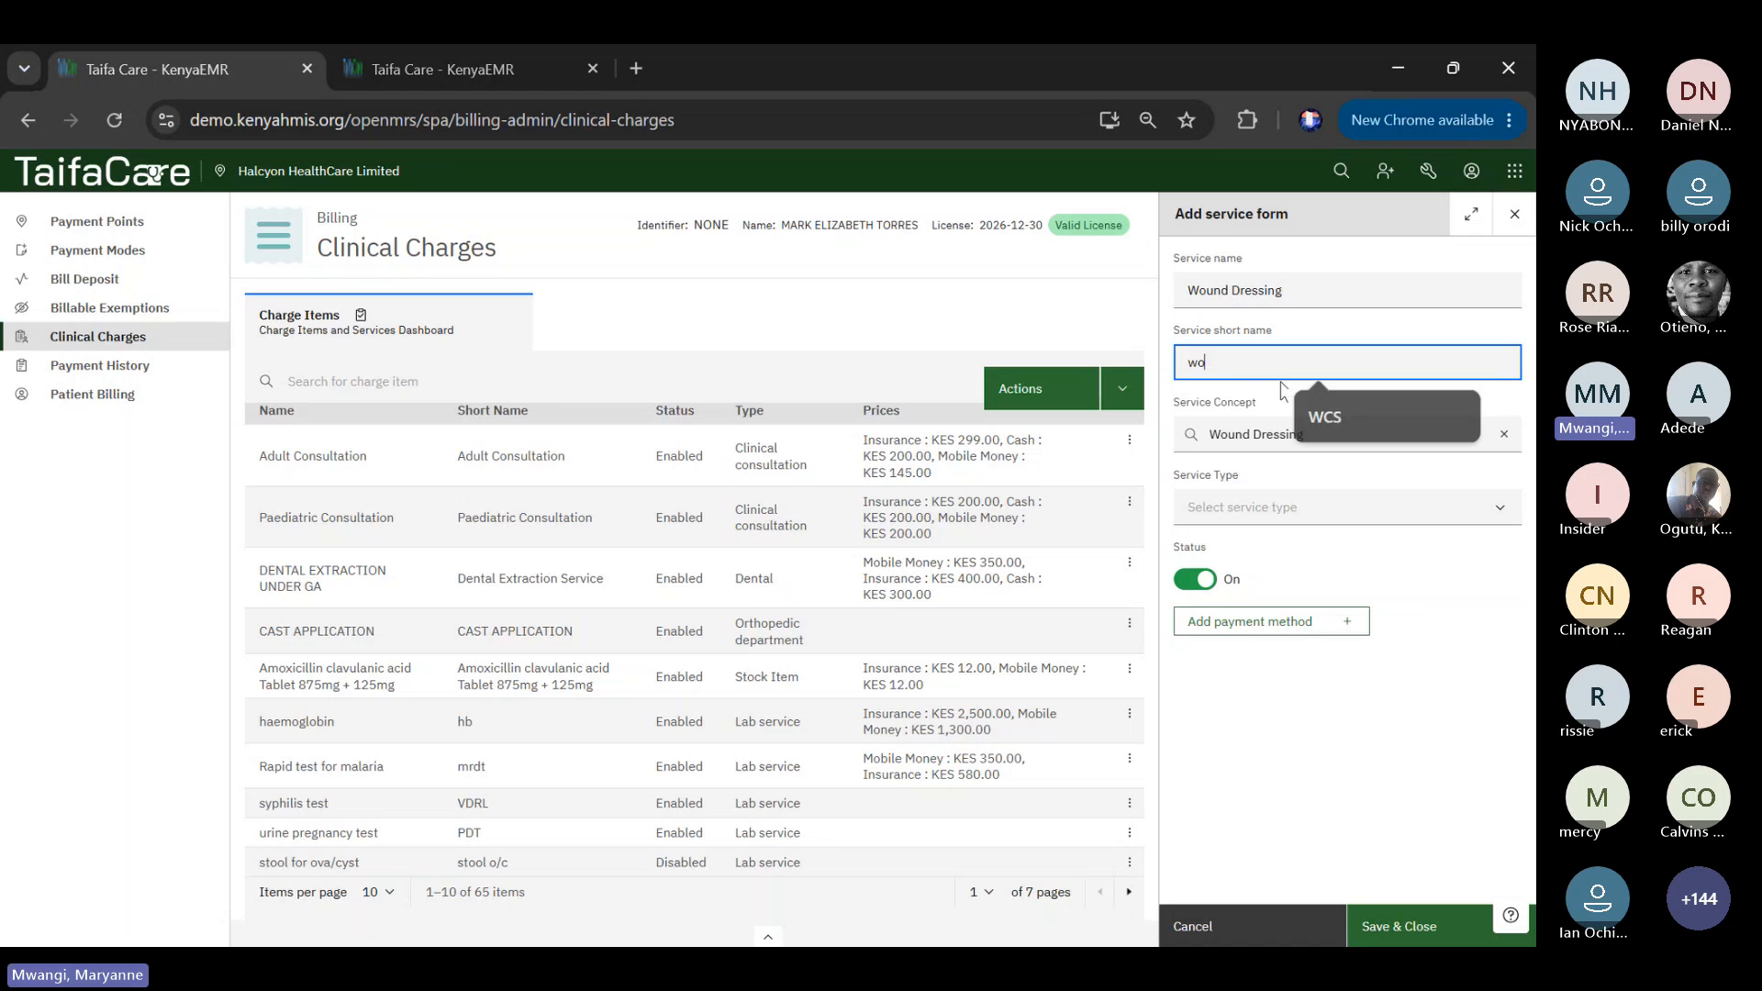
{"action": "type", "text": "WD00"}
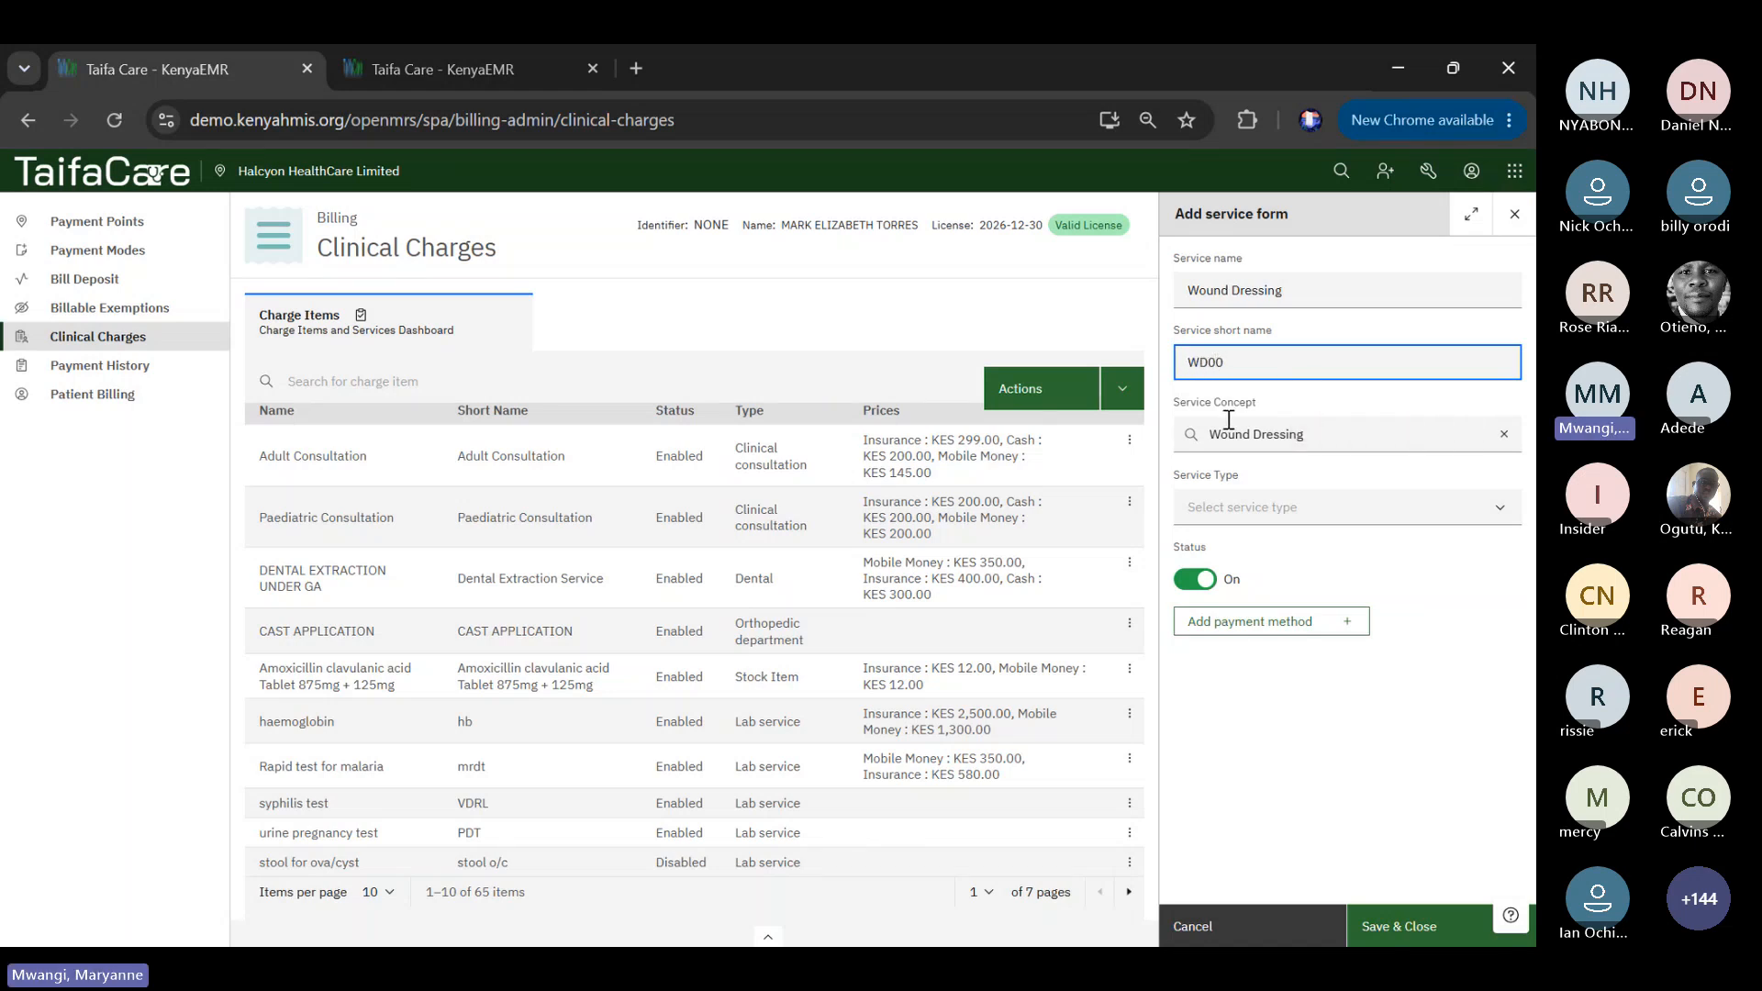
Set the wound dressing service's type to Surgical Outpatient Department.
{"action": "left_click", "coordinate": [1280, 512]}
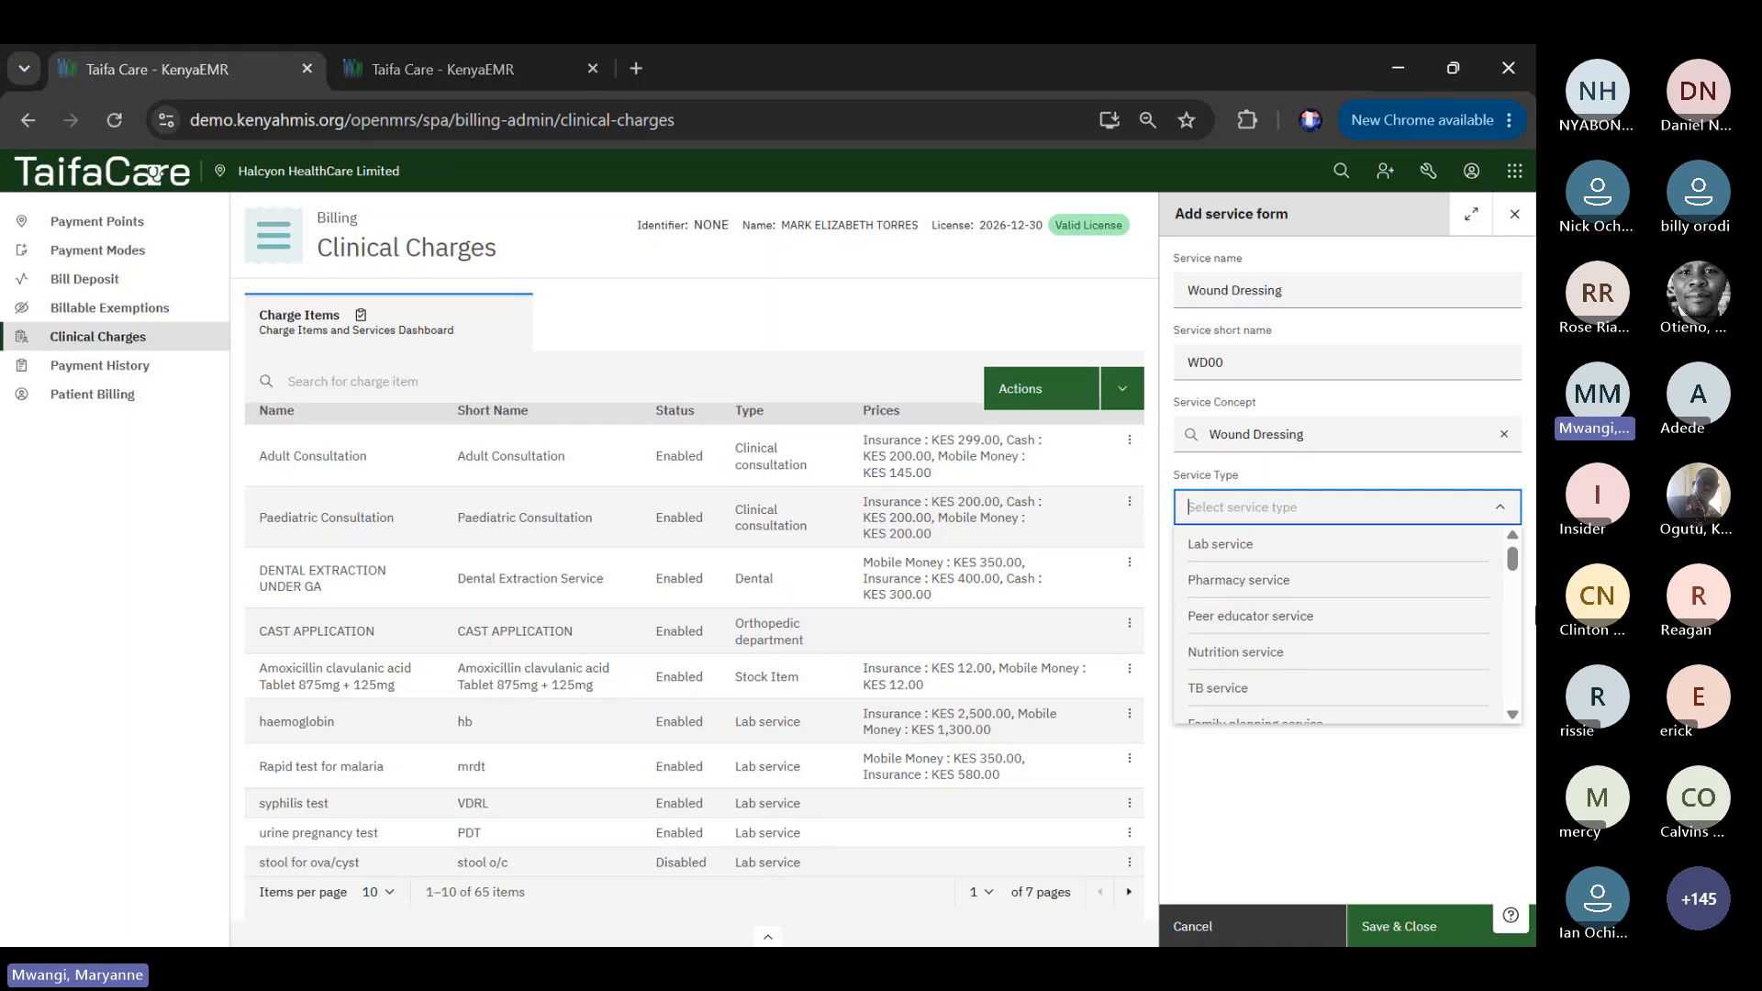
{"action": "scroll", "coordinate": [1516, 569], "scroll_direction": "down", "scroll_amount": 1}
{"action": "left_click_drag", "start_coordinate": [1517, 569], "coordinate": [1516, 659]}
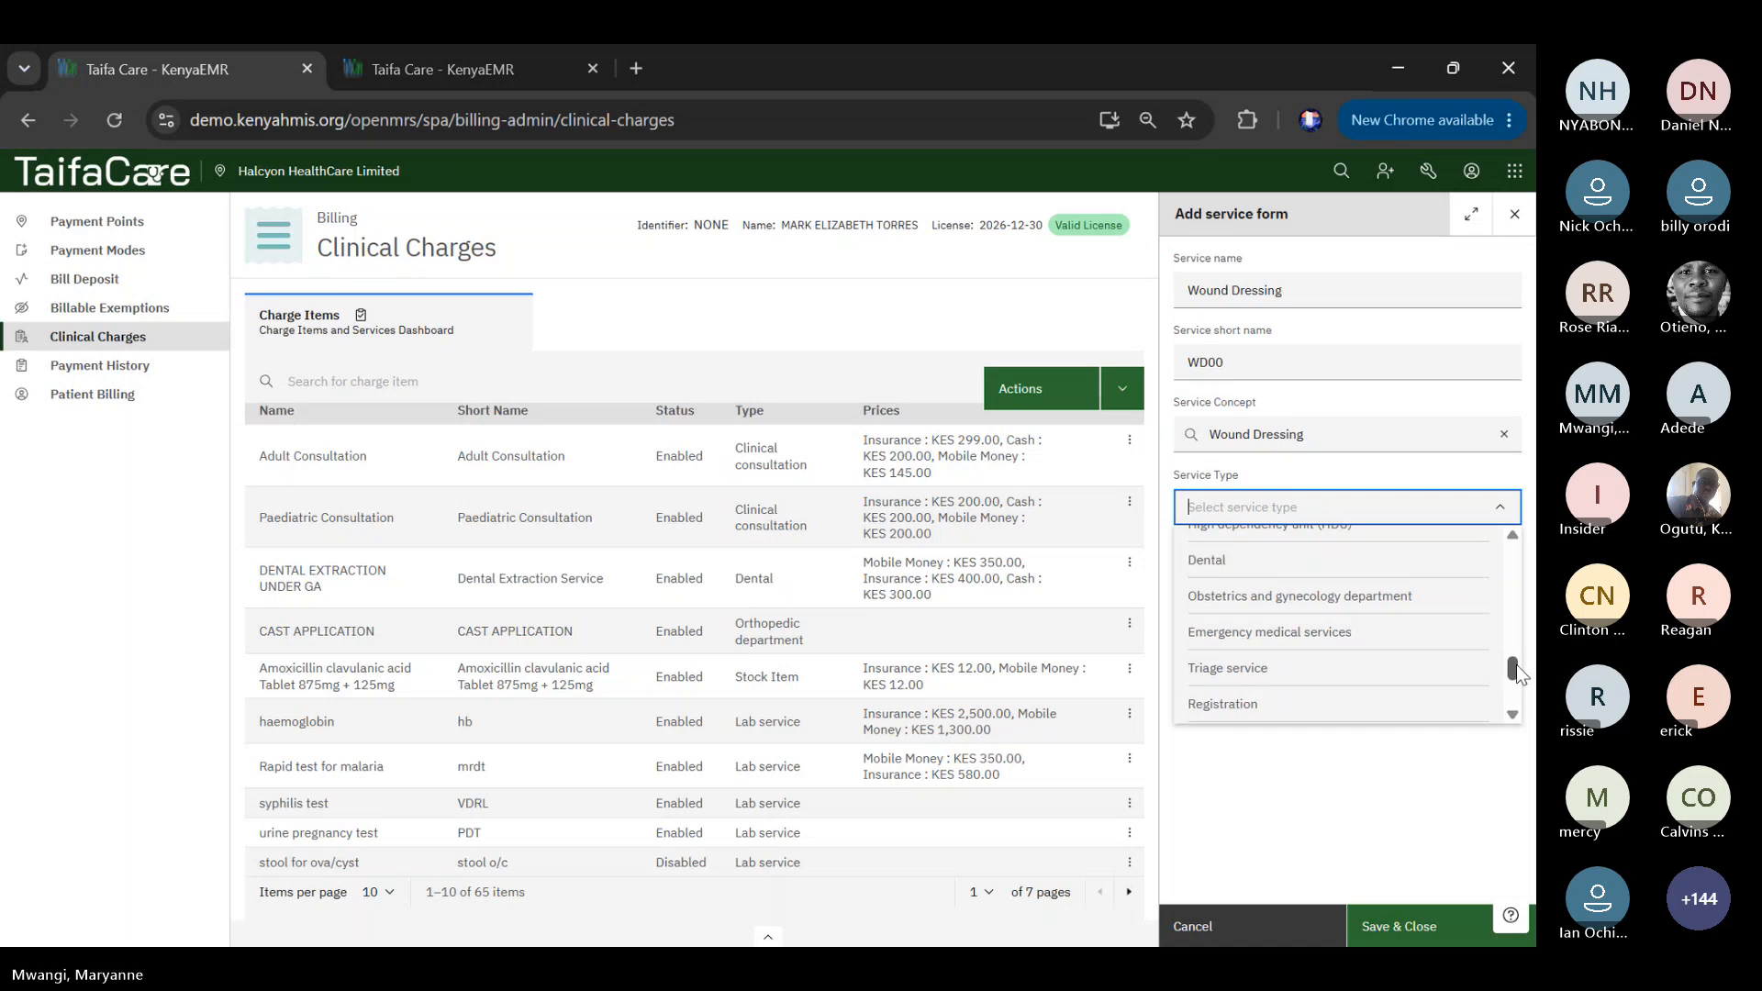
{"action": "left_click_drag", "start_coordinate": [1517, 674], "coordinate": [1514, 584]}
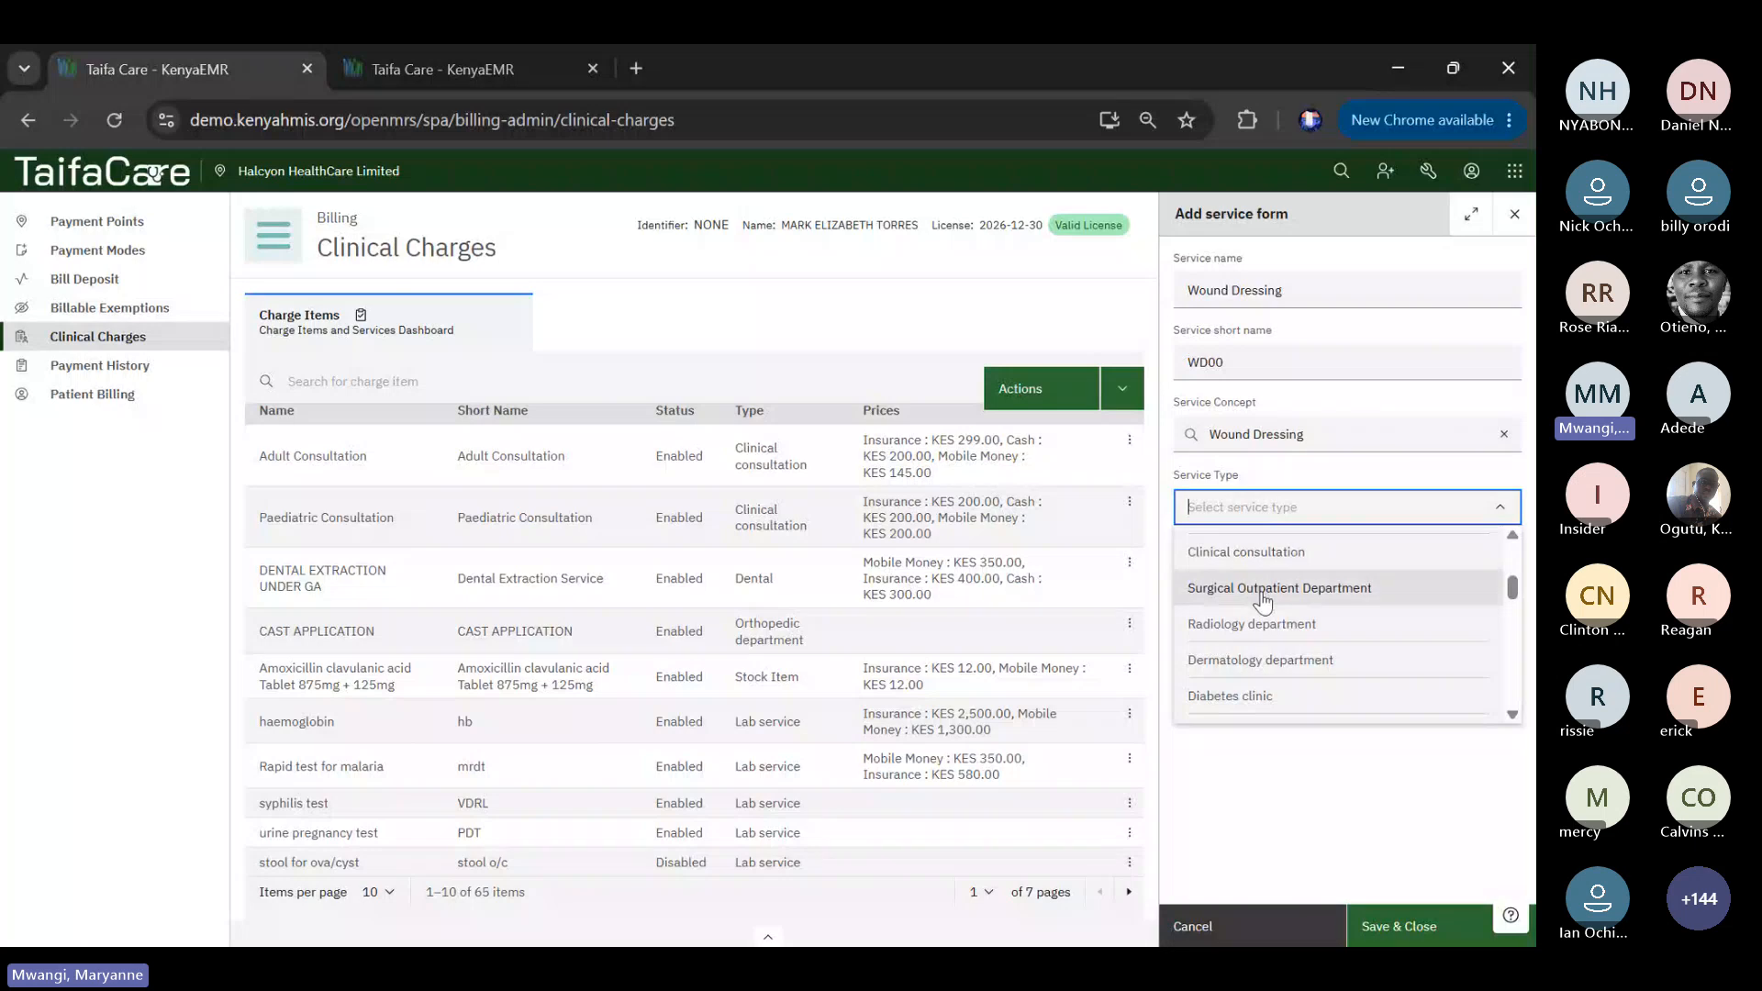
{"action": "left_click", "coordinate": [1263, 589]}
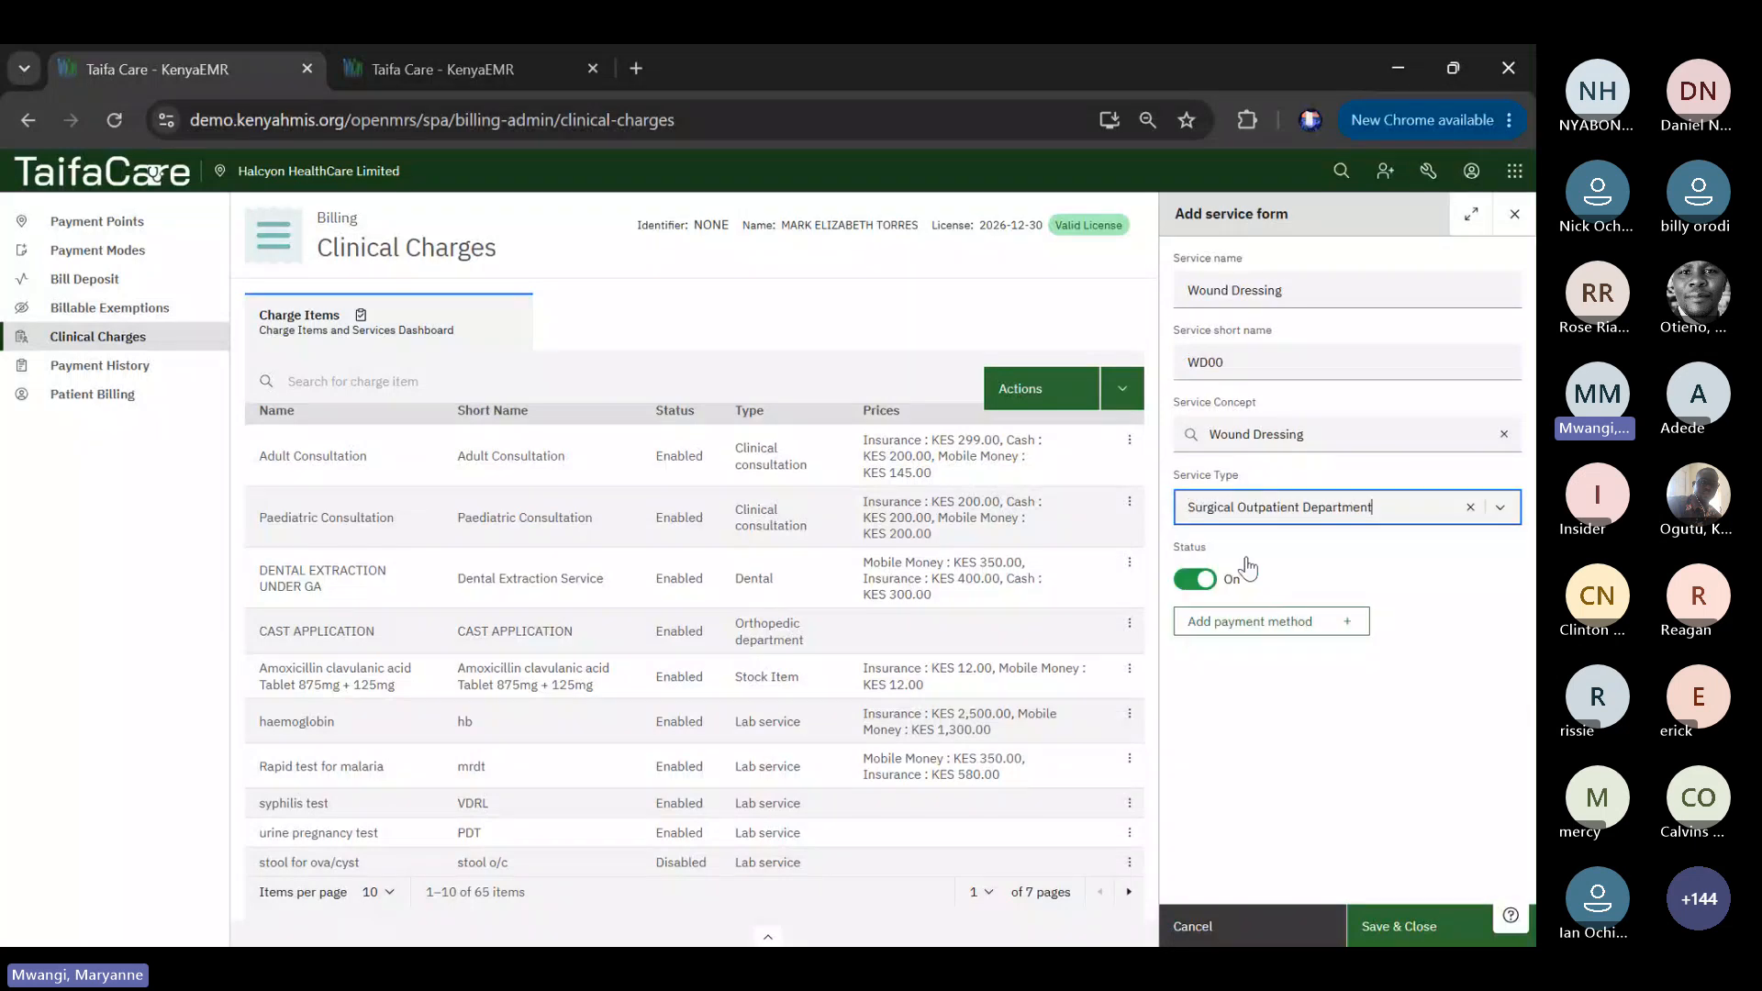
Add two payment methods to the wound dressing service: Insurance and Mobile Money.
{"action": "left_click", "coordinate": [1223, 623]}
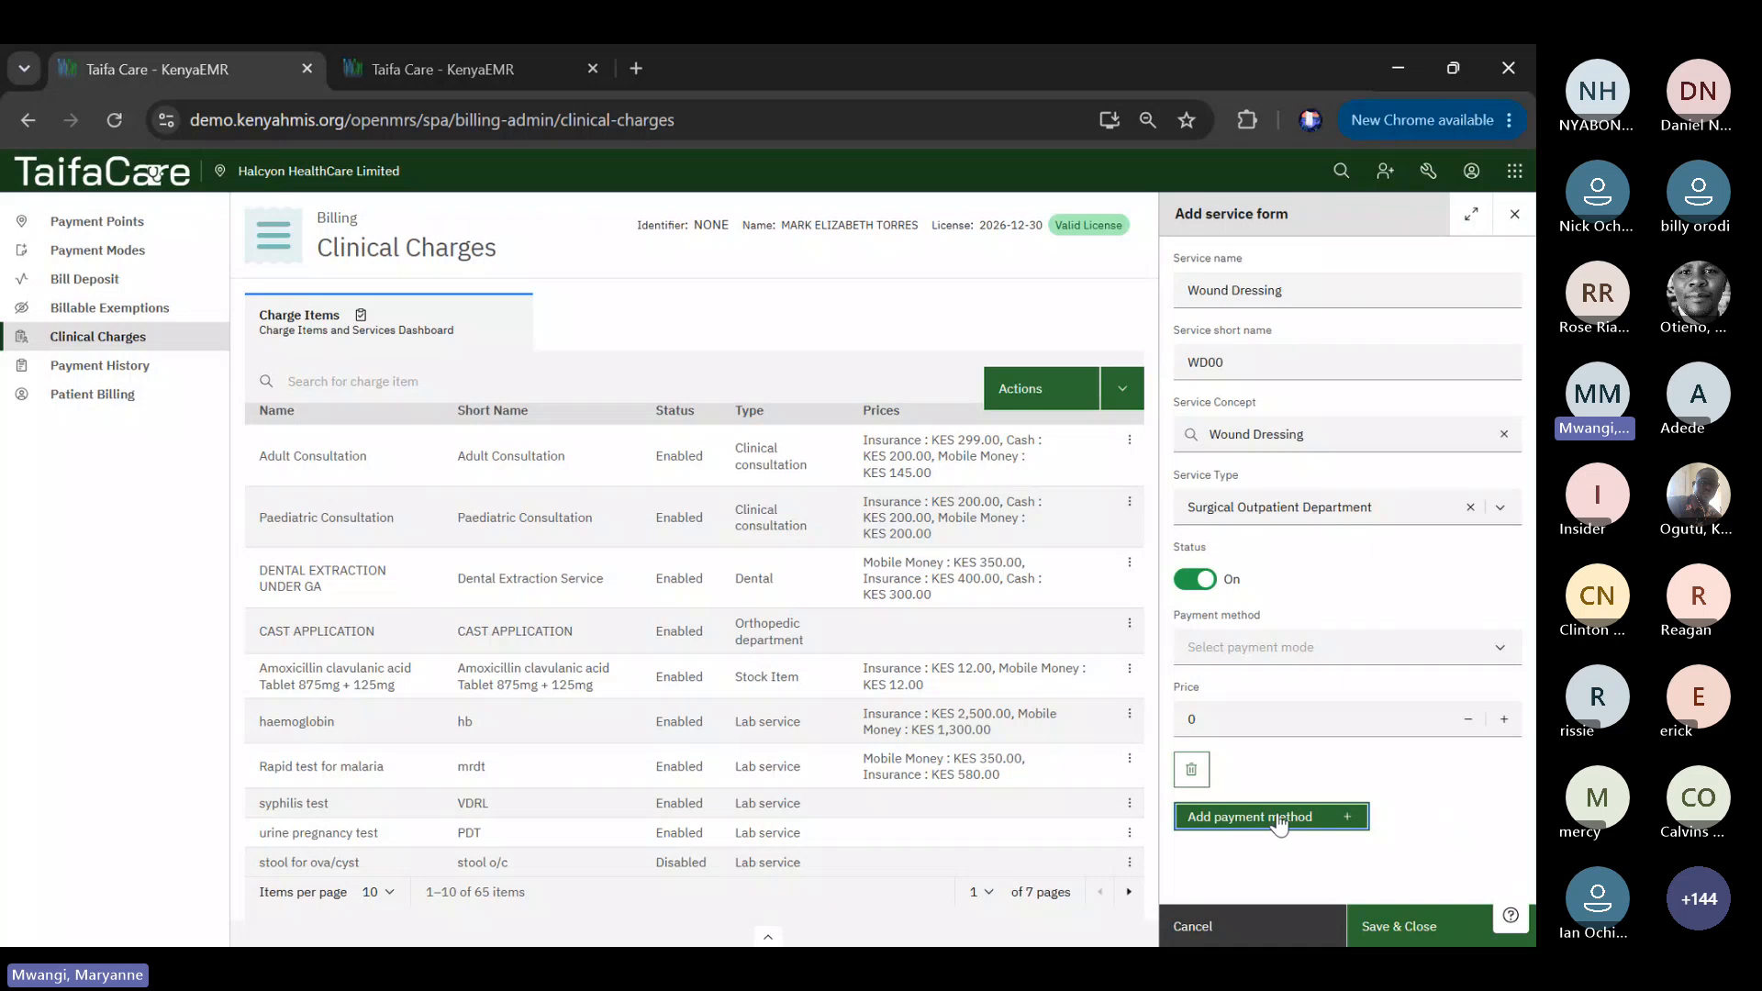
{"action": "left_click", "coordinate": [1272, 820]}
{"action": "left_click", "coordinate": [1294, 647]}
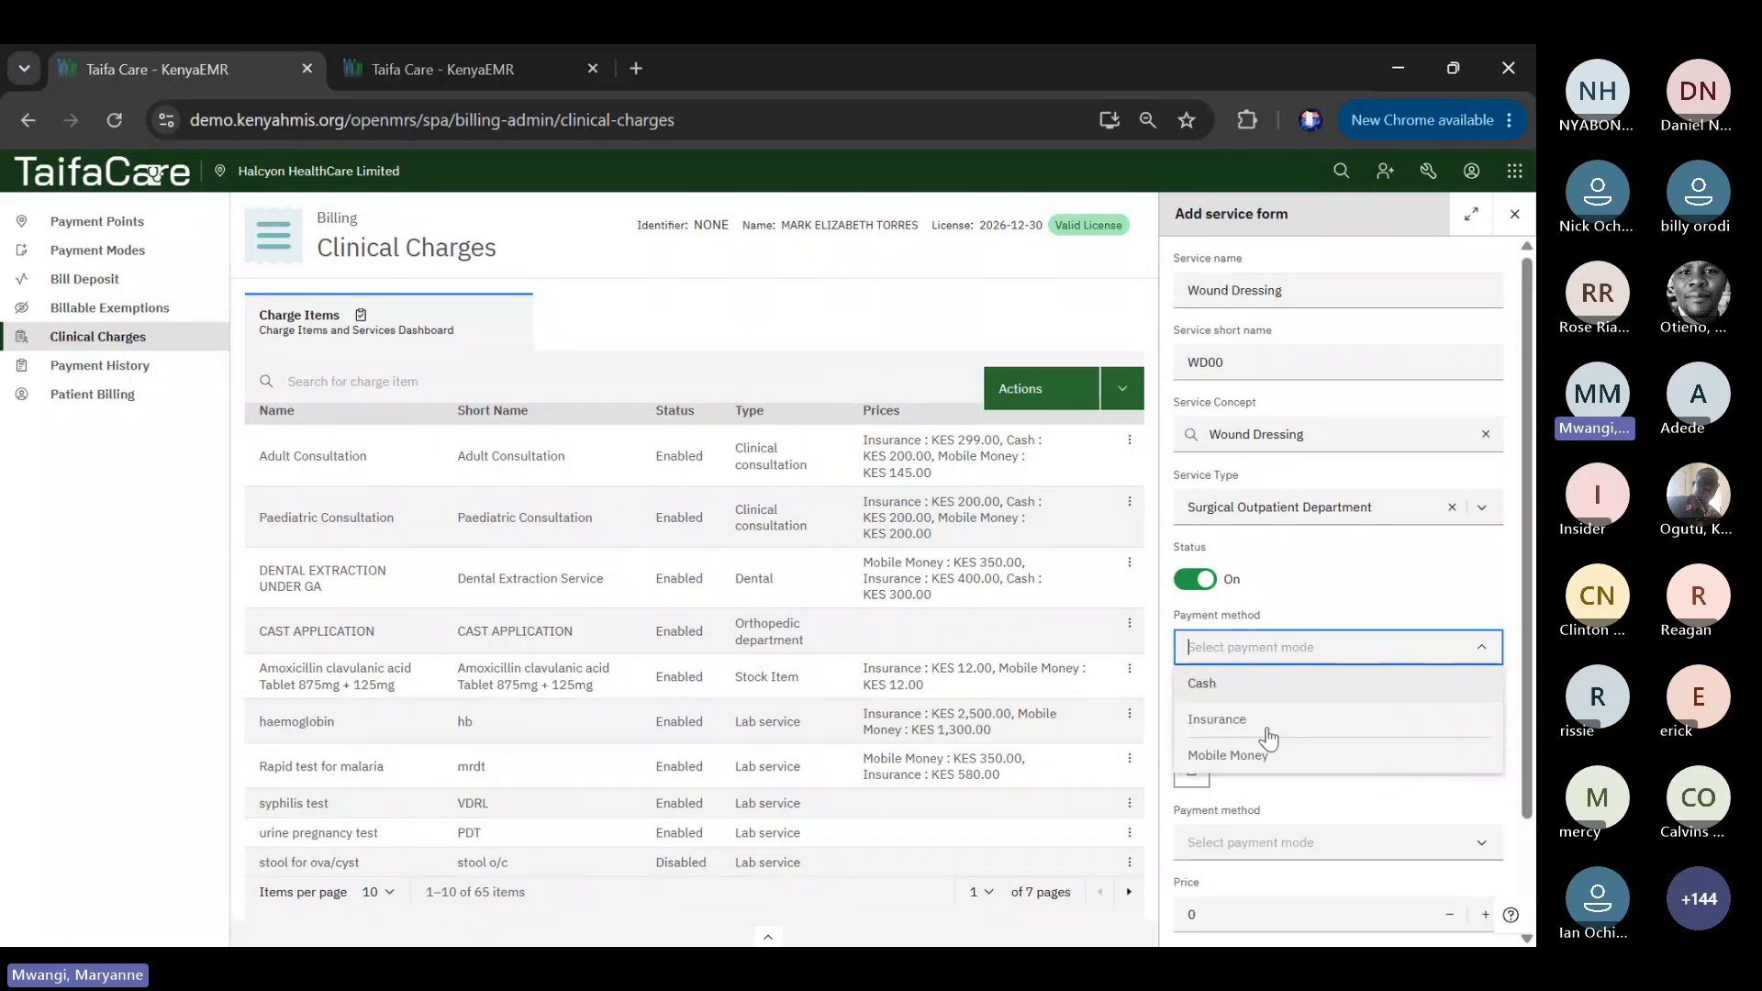
{"action": "left_click", "coordinate": [1267, 721]}
{"action": "left_click", "coordinate": [1258, 835]}
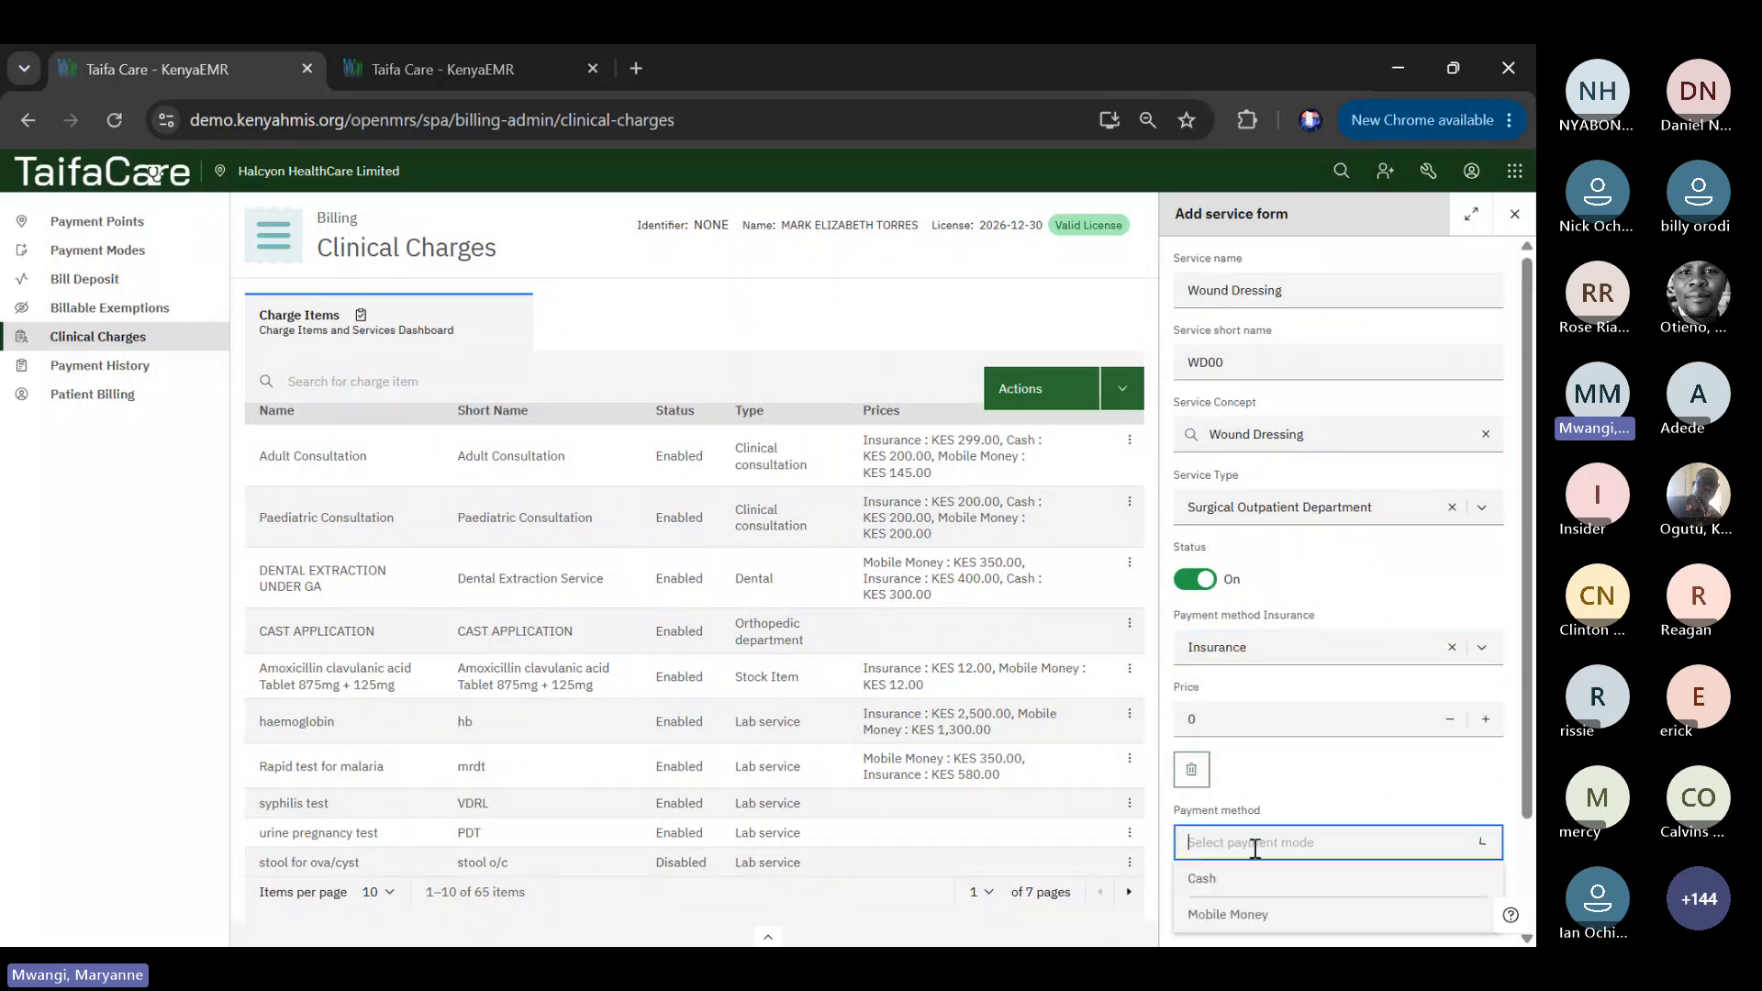
{"action": "left_click", "coordinate": [1228, 915]}
Set the Insurance and Mobile Money prices to 800 each, save the service and dismiss the notification.
{"action": "left_click", "coordinate": [1181, 725]}
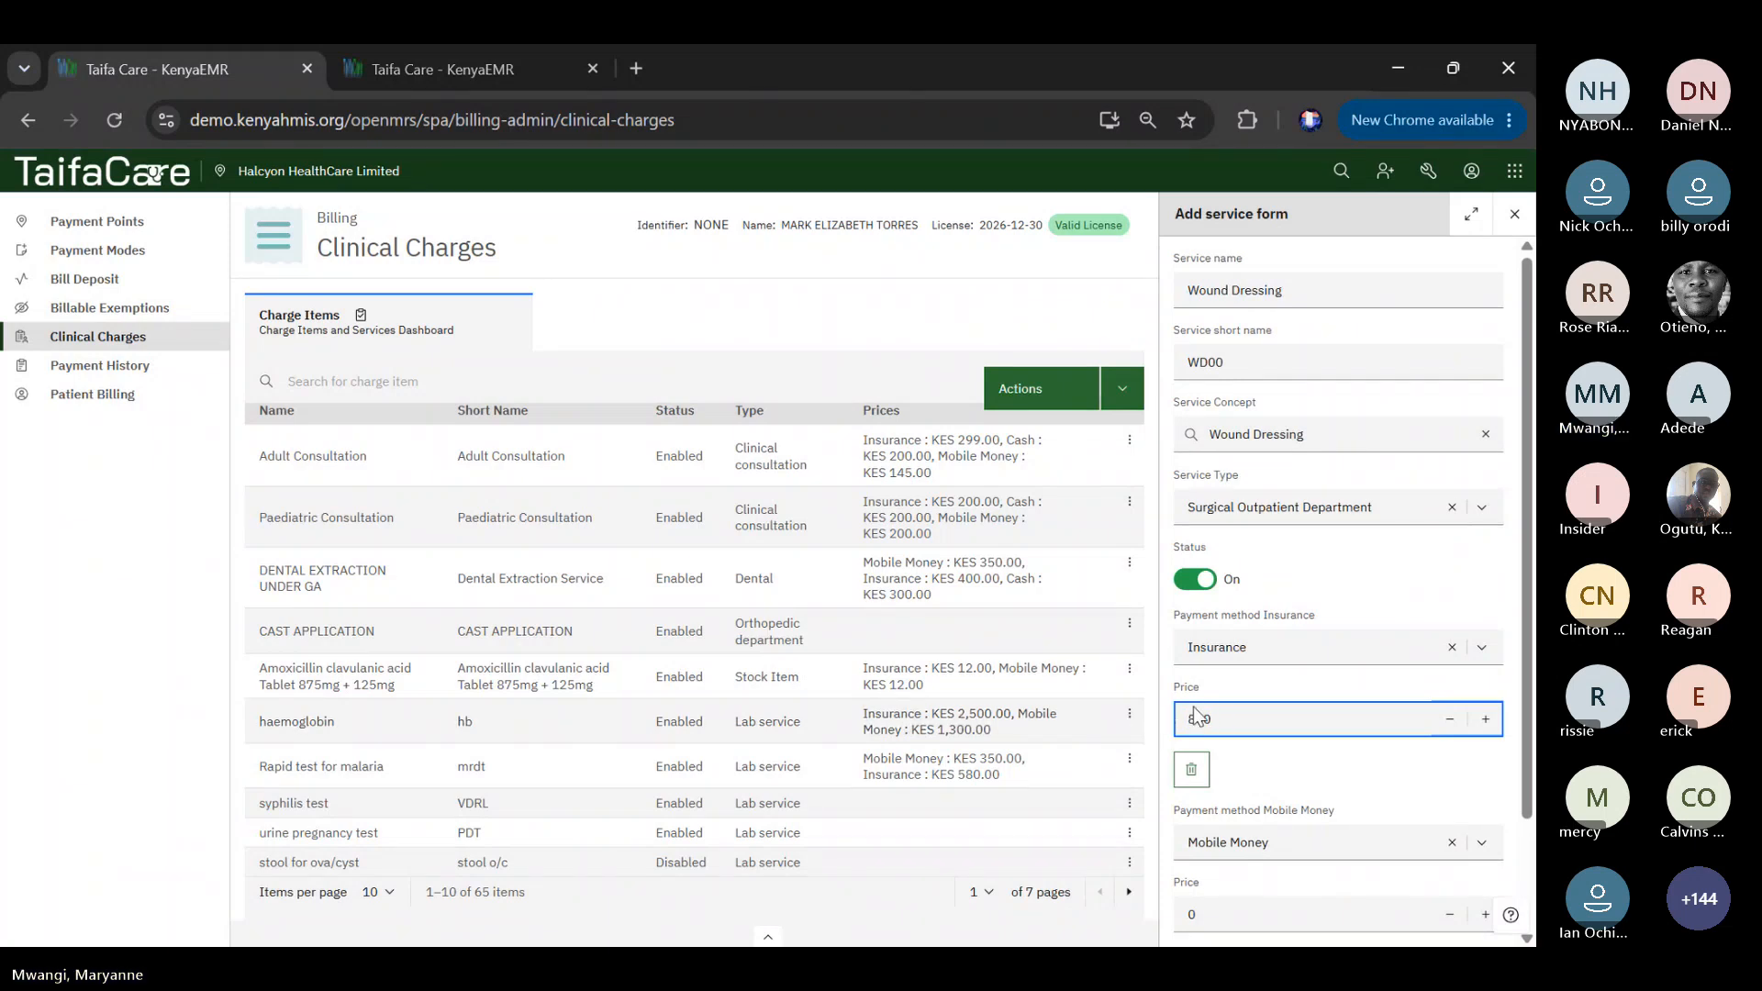
{"action": "double_click", "coordinate": [1184, 911]}
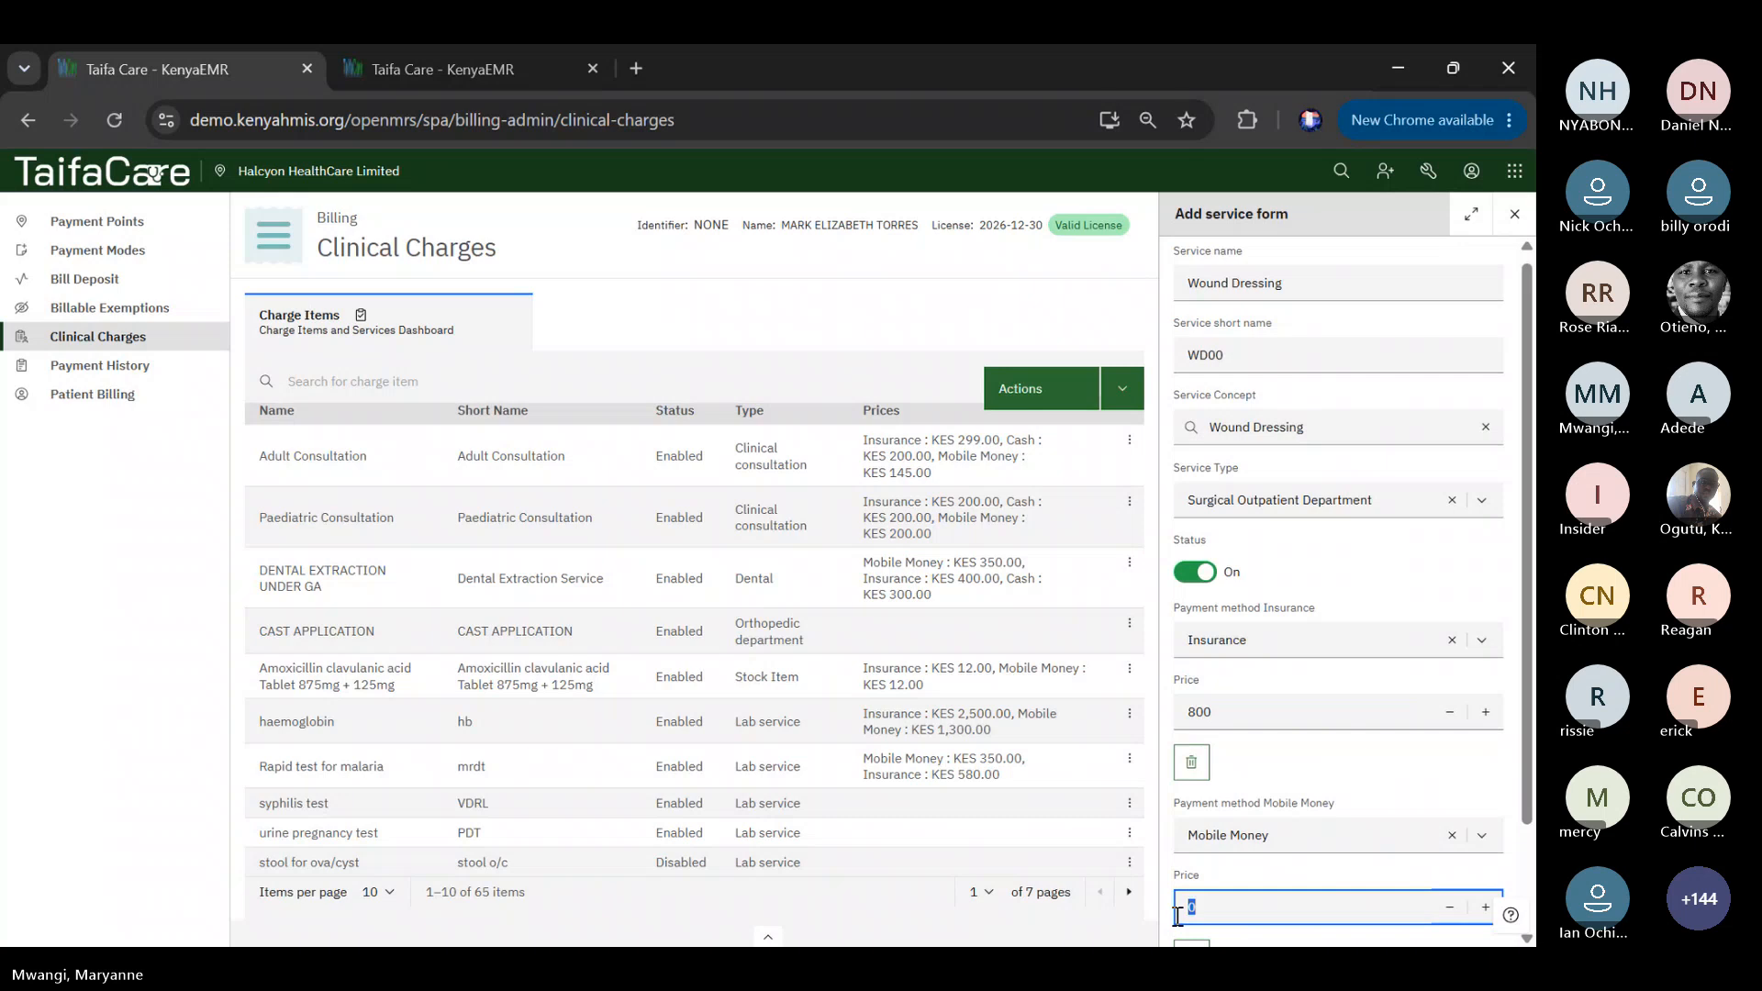
{"action": "type", "text": "800"}
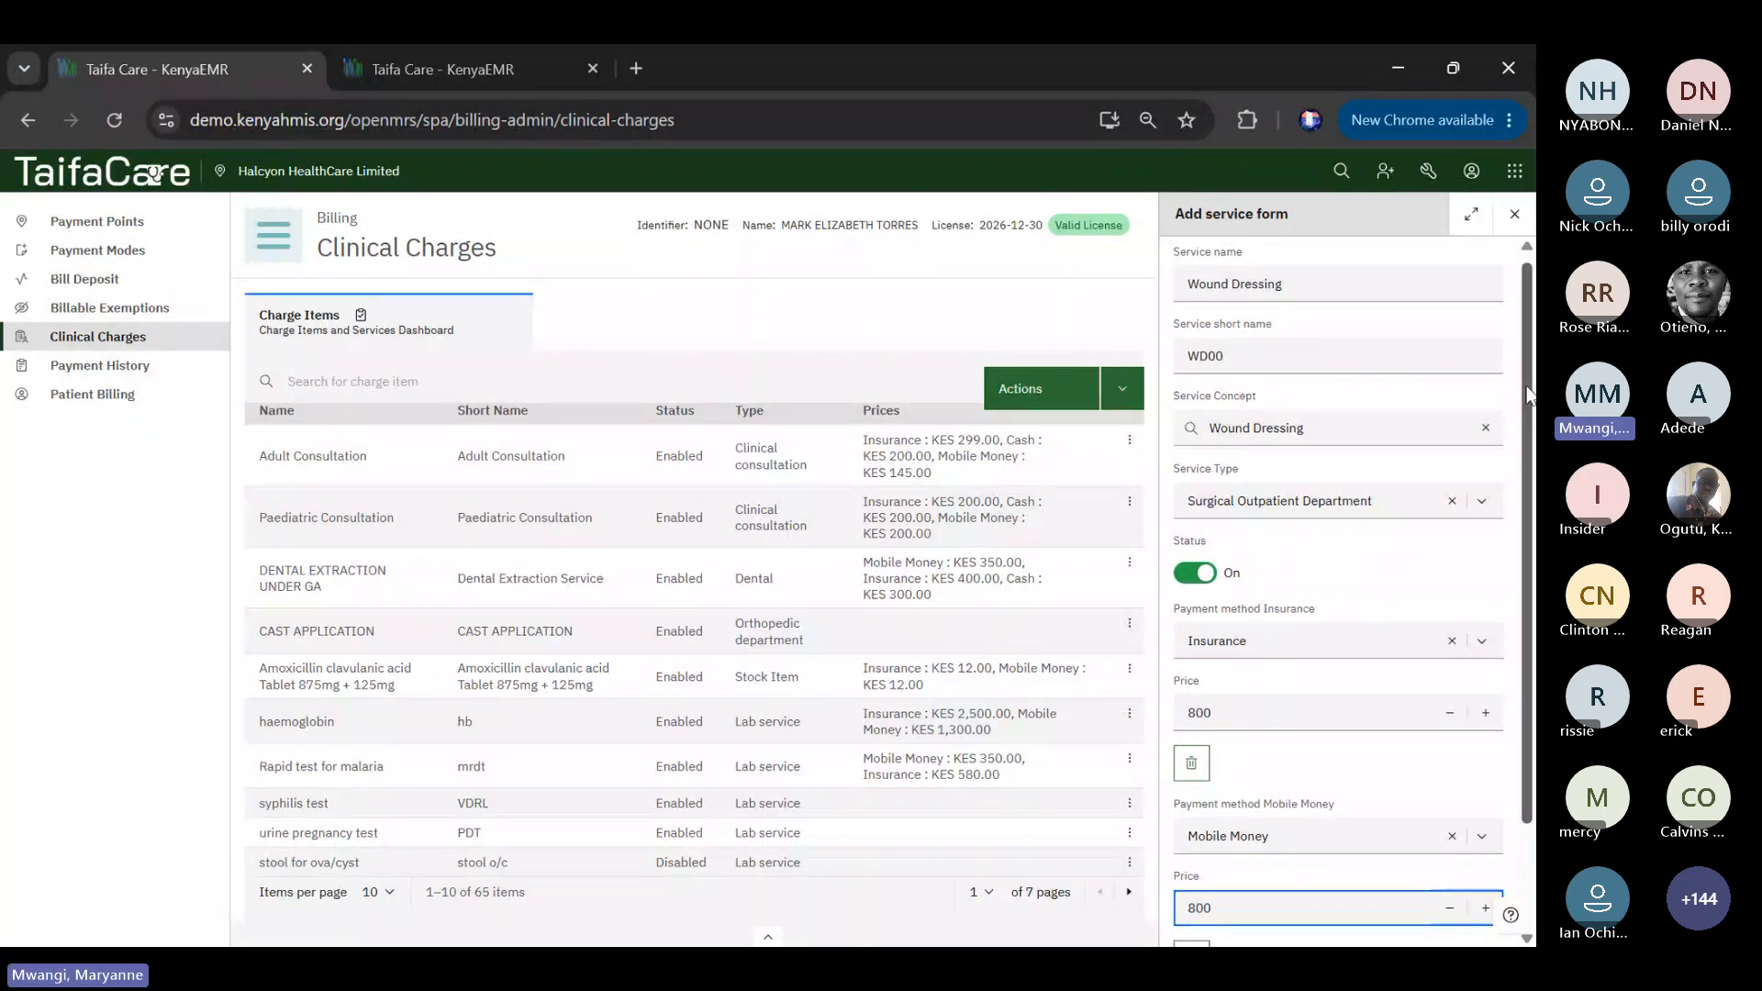
{"action": "scroll", "coordinate": [1526, 395], "scroll_direction": "down", "scroll_amount": 3}
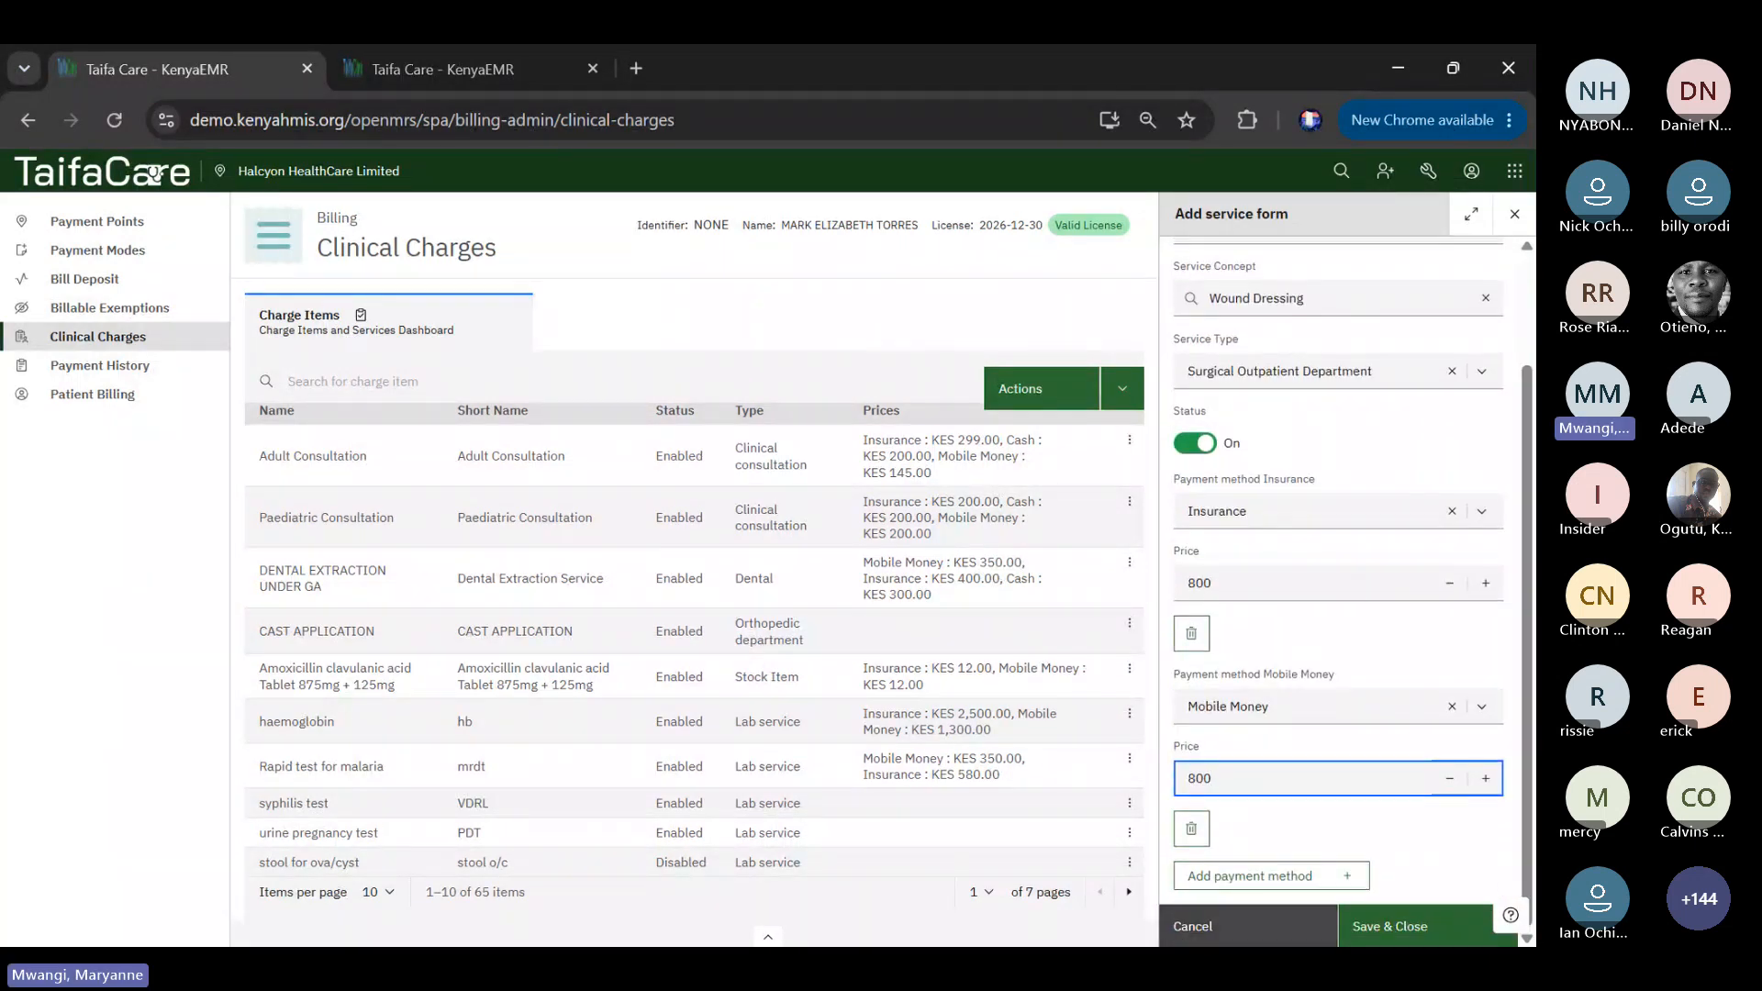
{"action": "left_click", "coordinate": [1396, 928]}
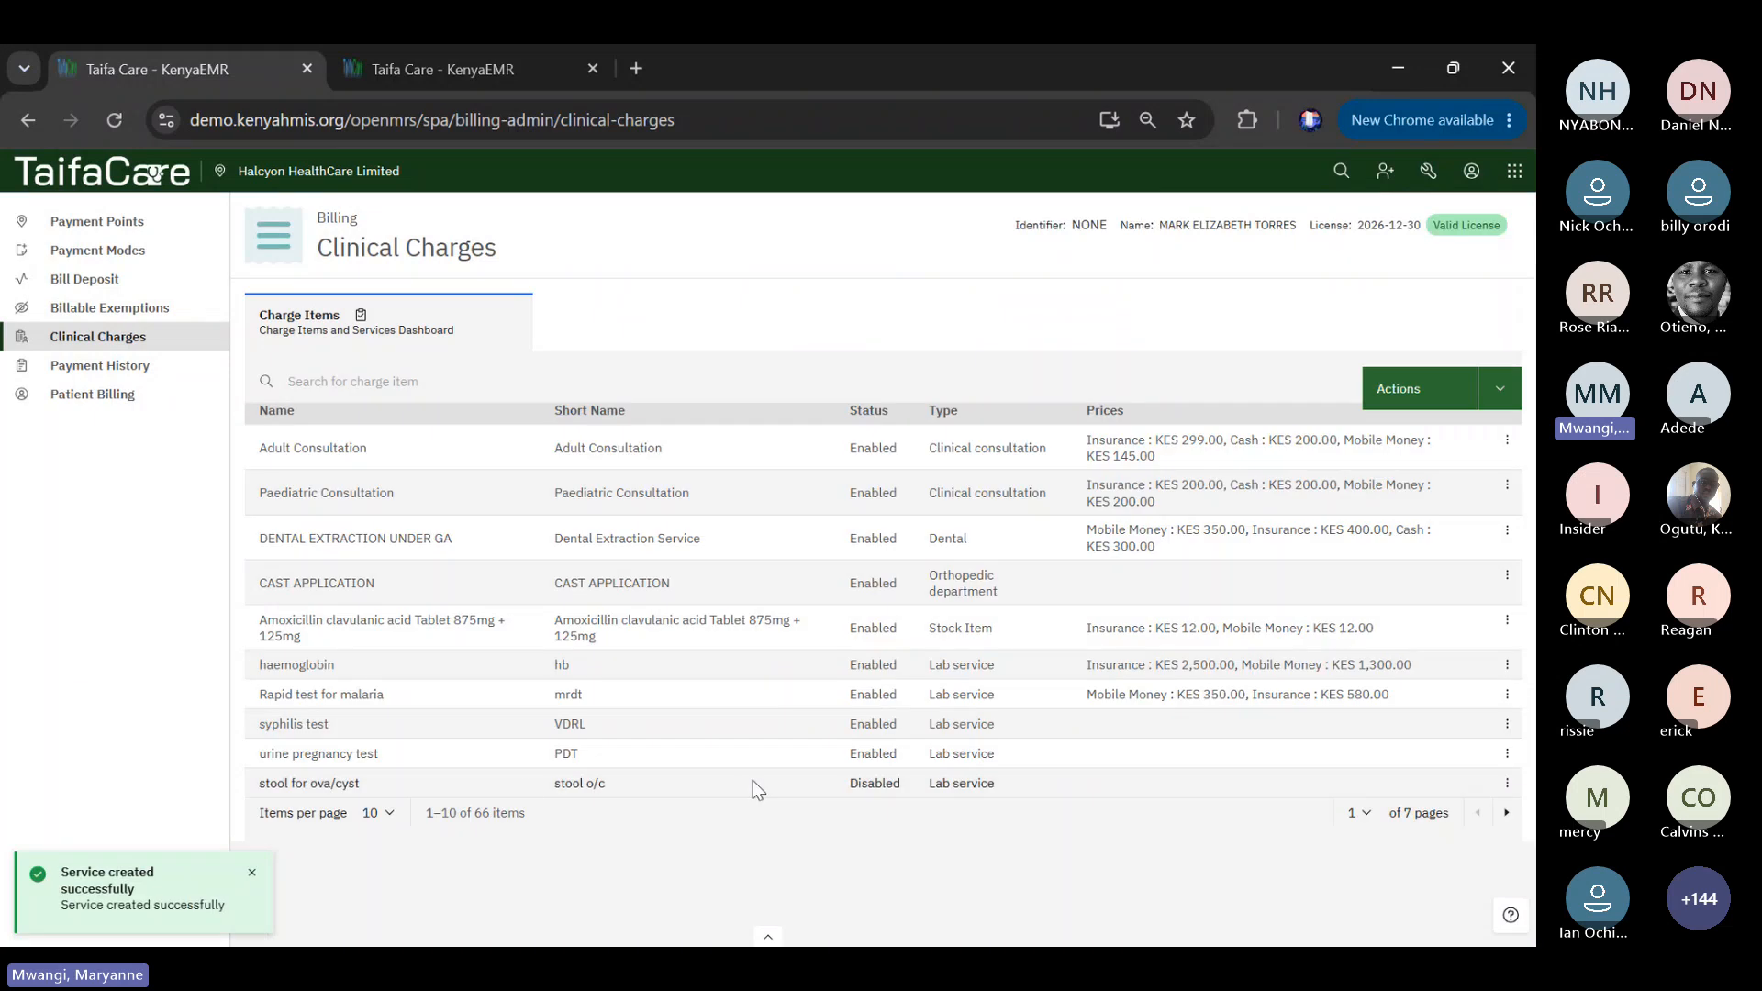
{"action": "left_click", "coordinate": [251, 873]}
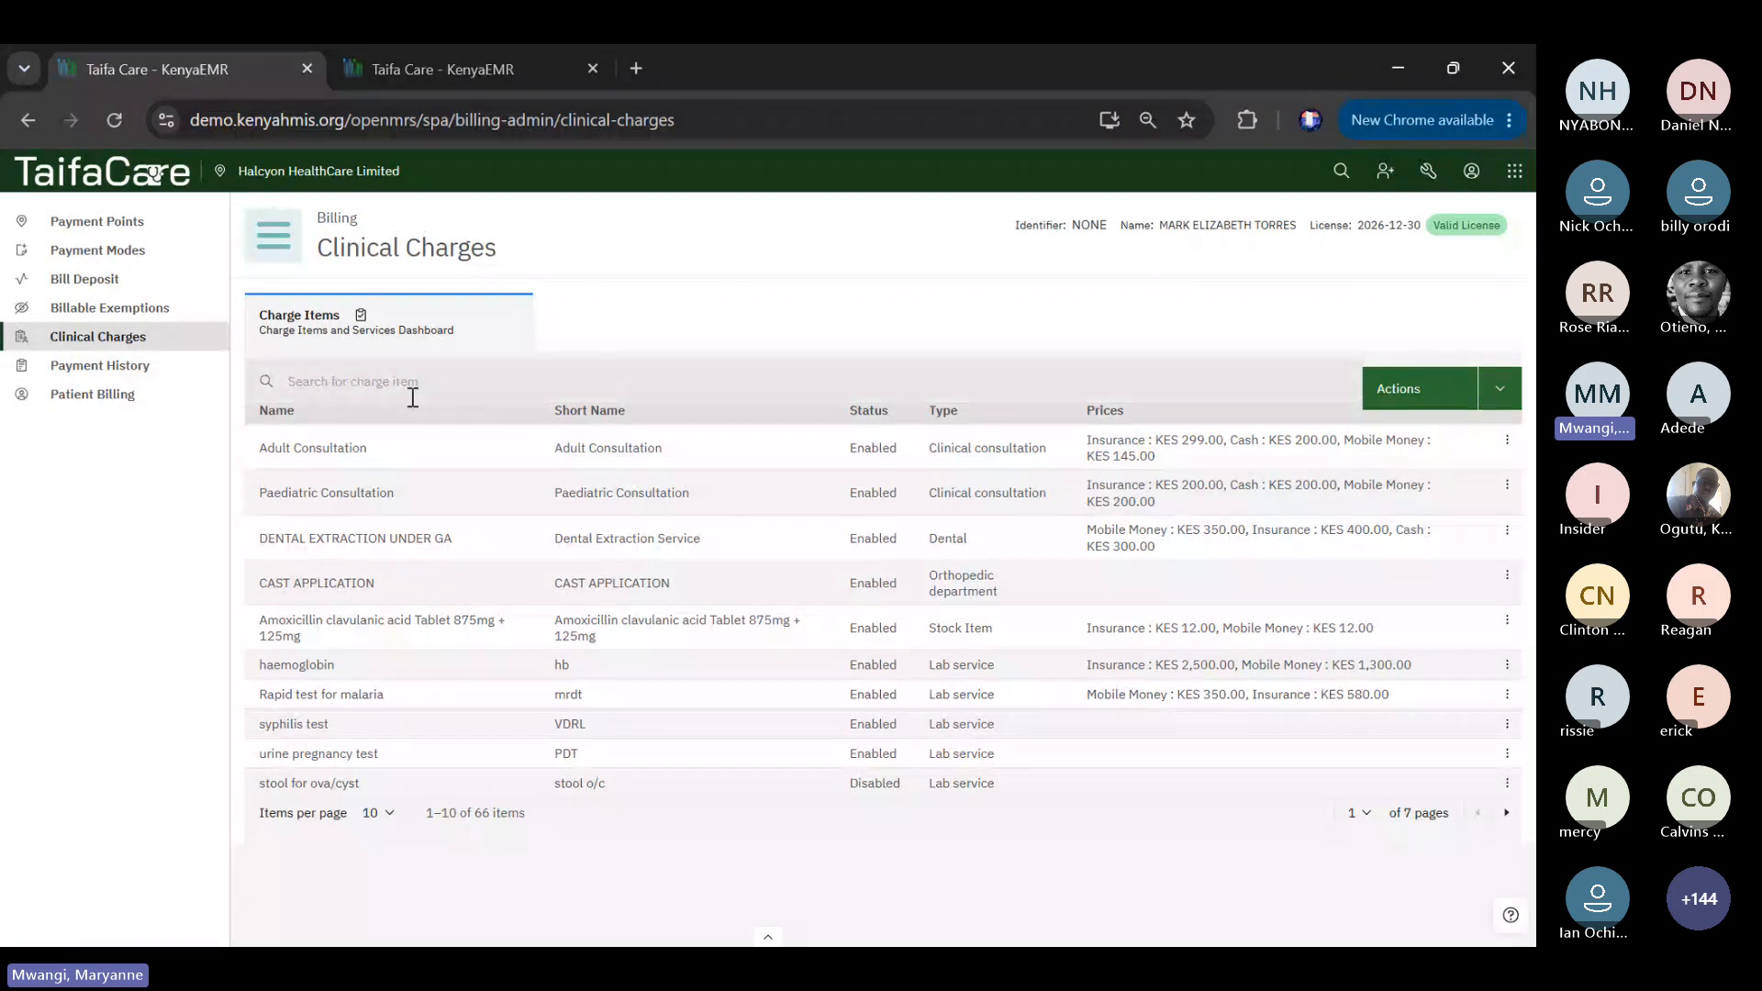
Search the charge items for "wound" to check the Wound Dressing entry's prices and available actions, then clear the search text.
{"action": "left_click", "coordinate": [388, 382]}
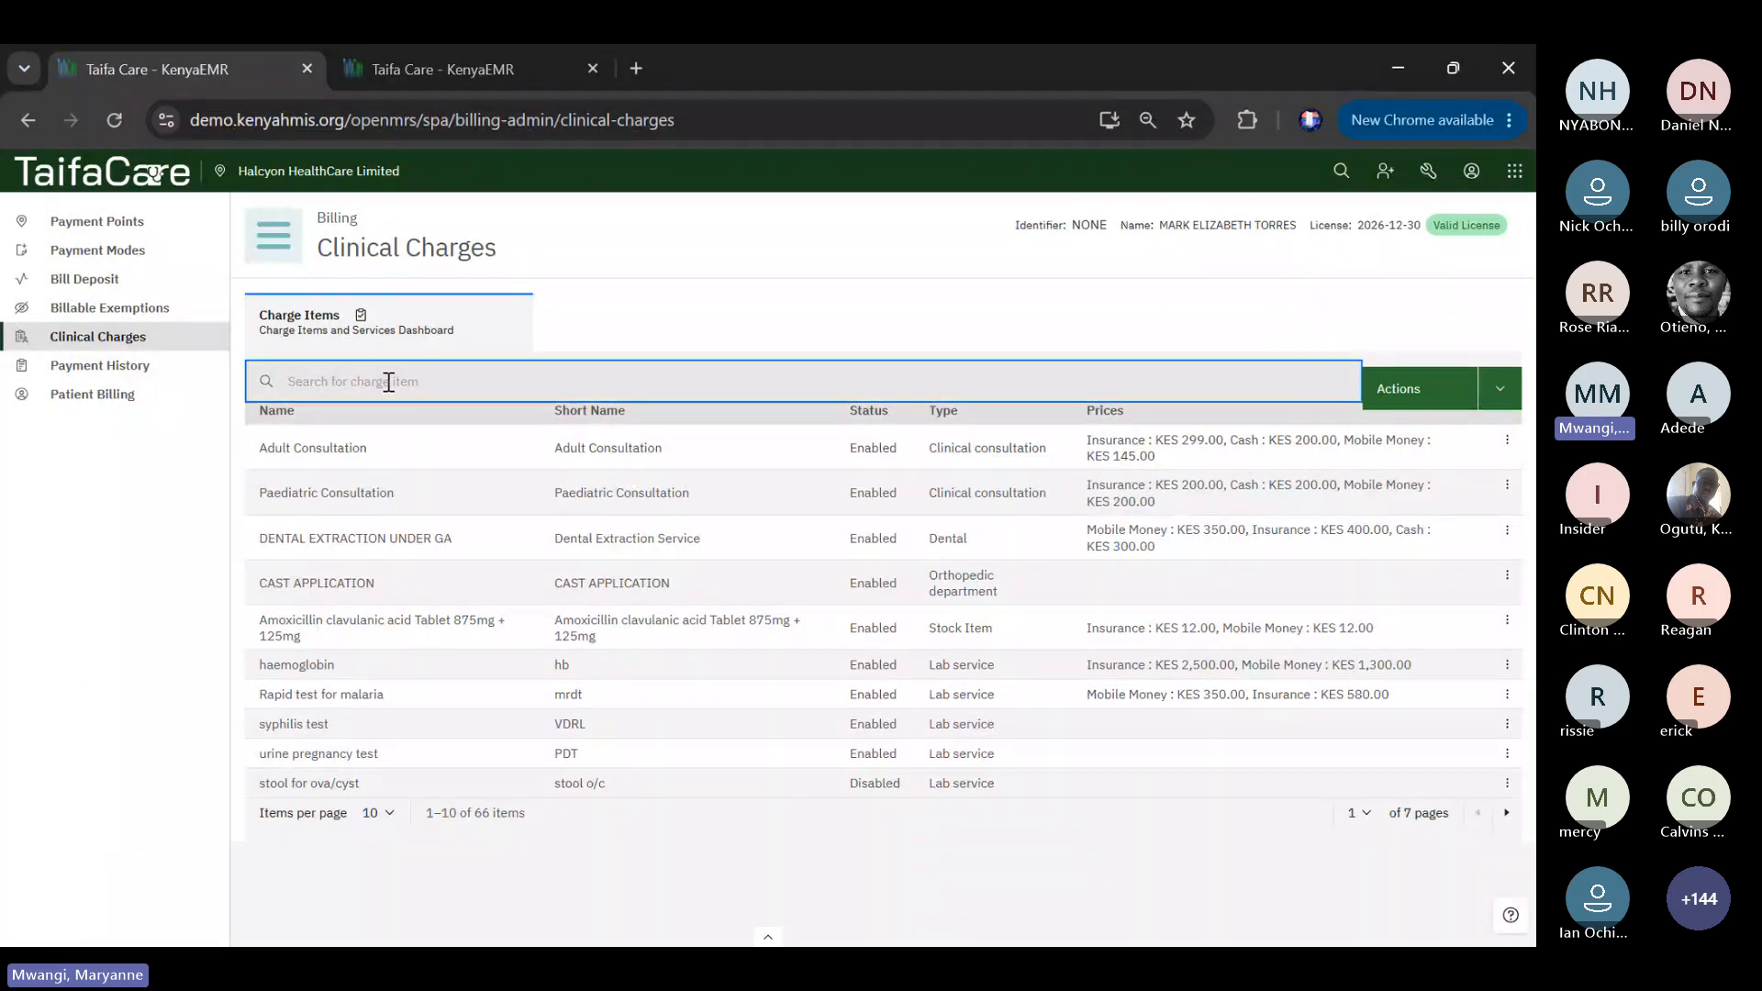
{"action": "type", "text": "wound"}
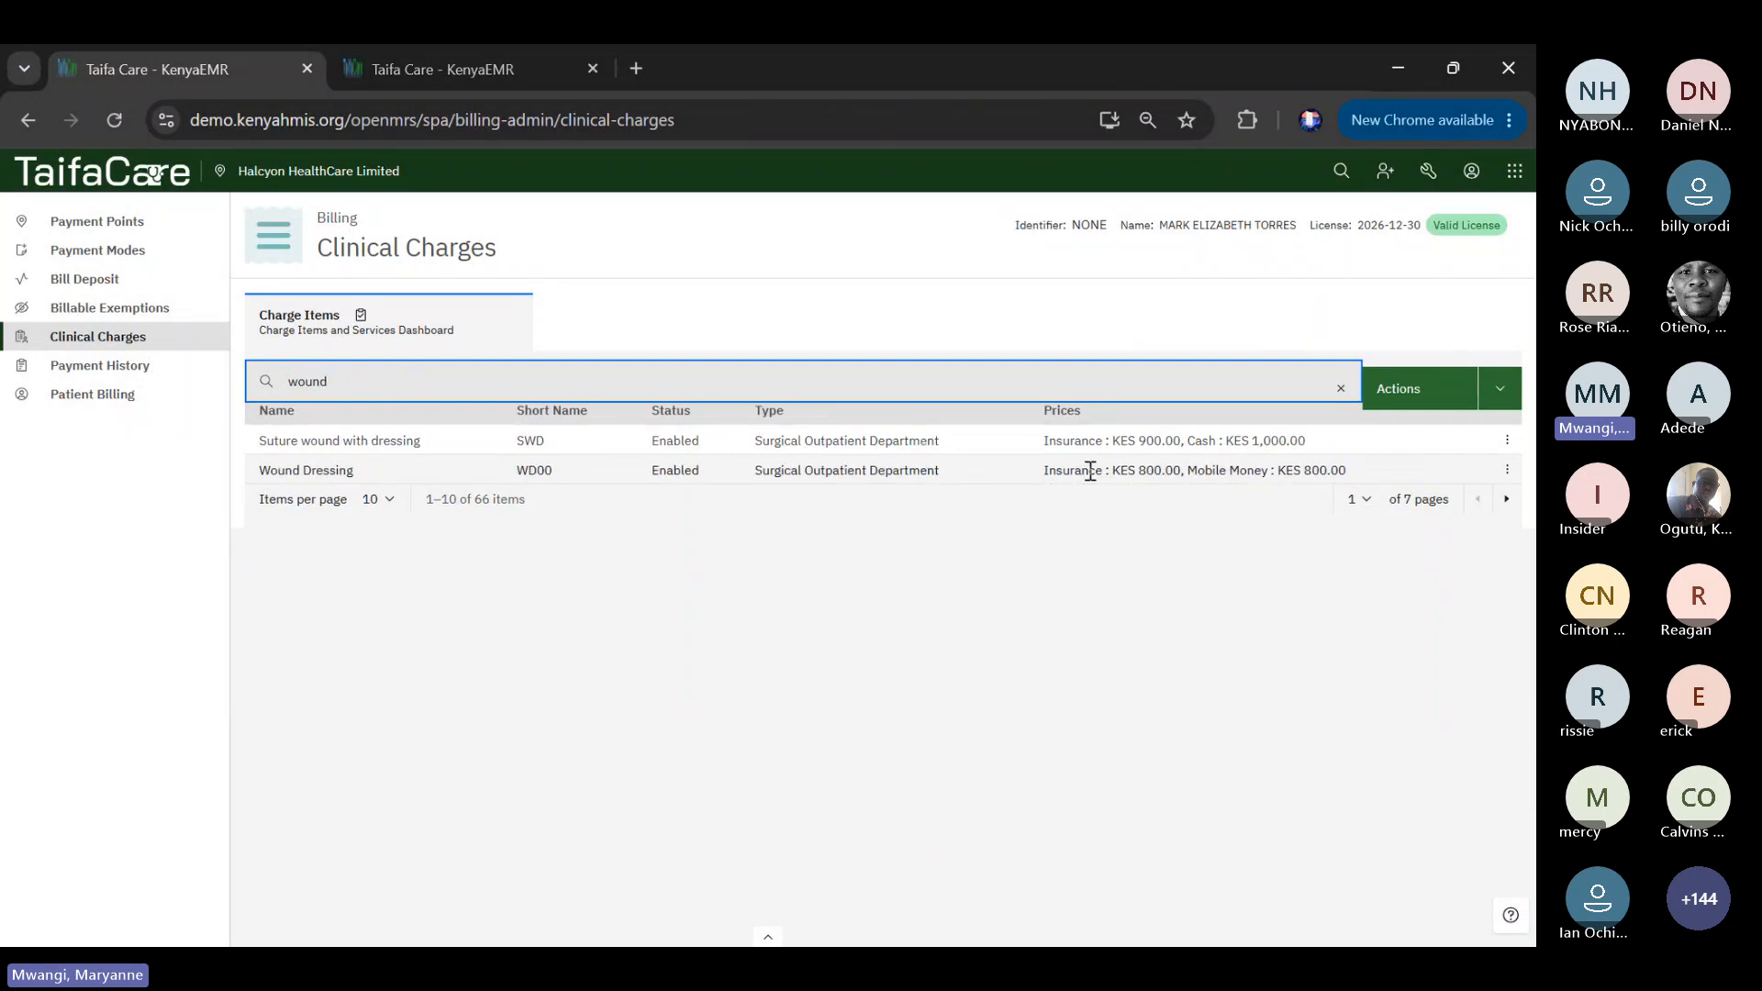
{"action": "left_click", "coordinate": [1506, 472]}
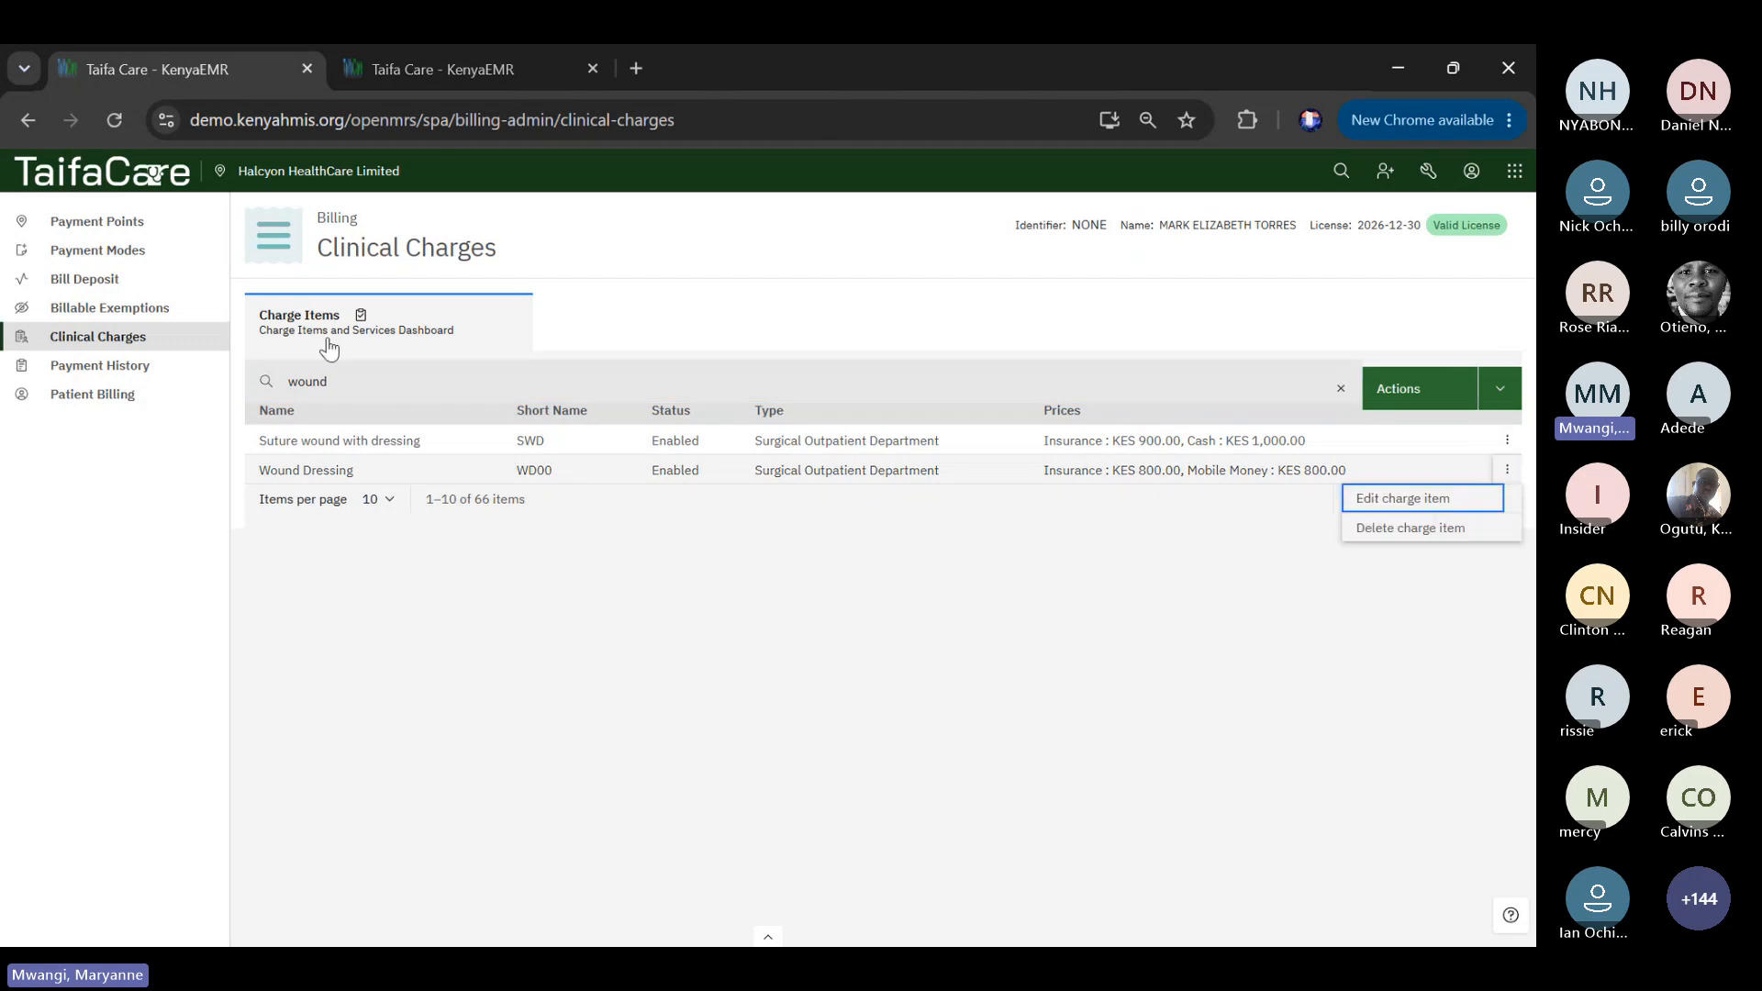
{"action": "left_click", "coordinate": [349, 382]}
{"action": "key", "text": "BackSpace"}
{"action": "key", "text": "BackSpace"}
{"action": "key", "text": "BackSpace"}
{"action": "key", "text": "BackSpace"}
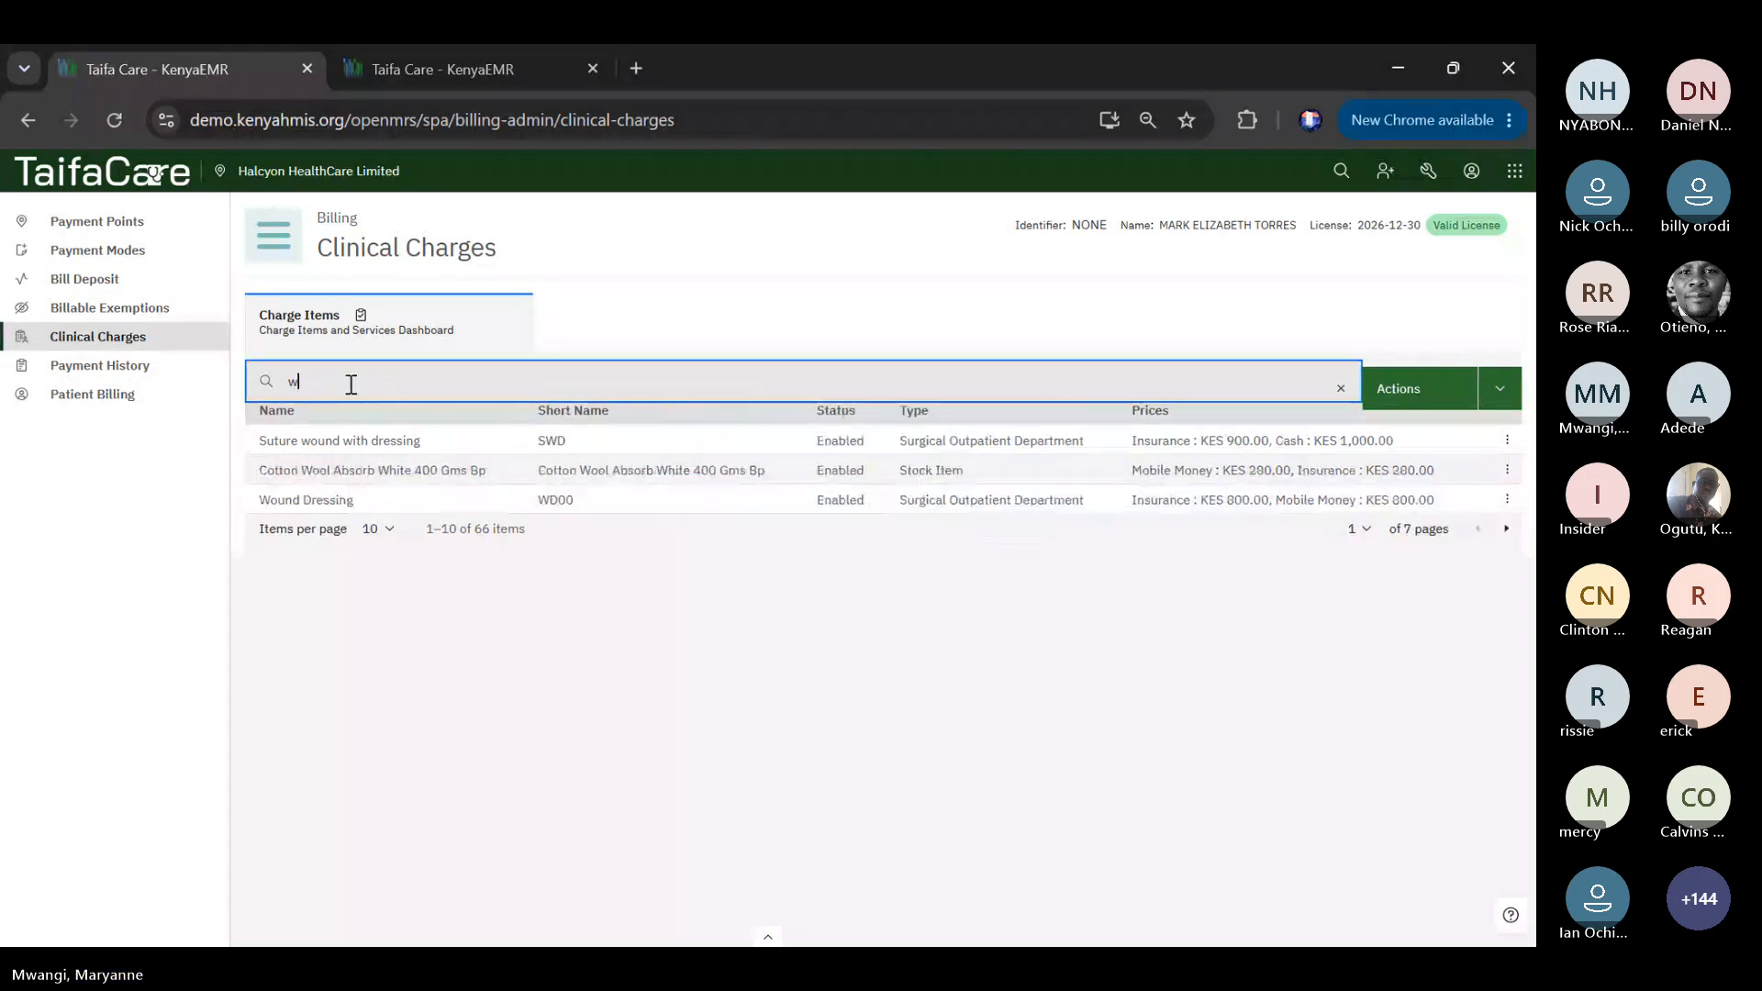
{"action": "key", "text": "BackSpace"}
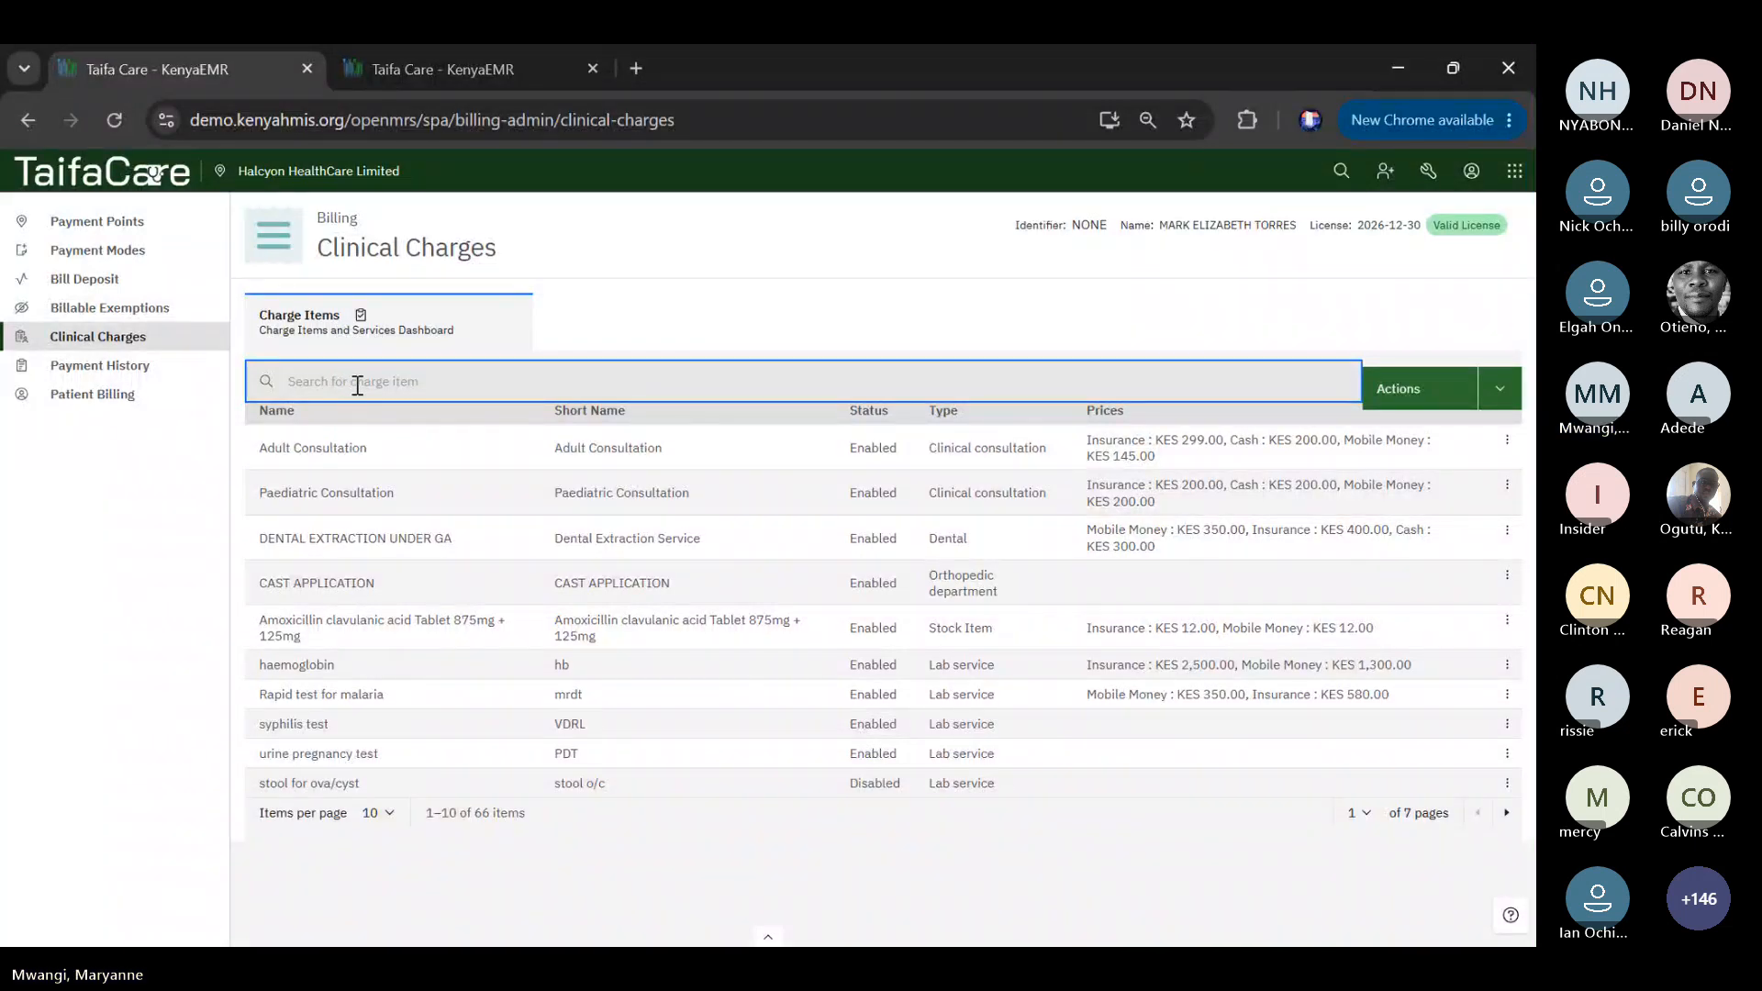
Switch to the Administration module's user management and start adding a new user.
{"action": "left_click", "coordinate": [1515, 171]}
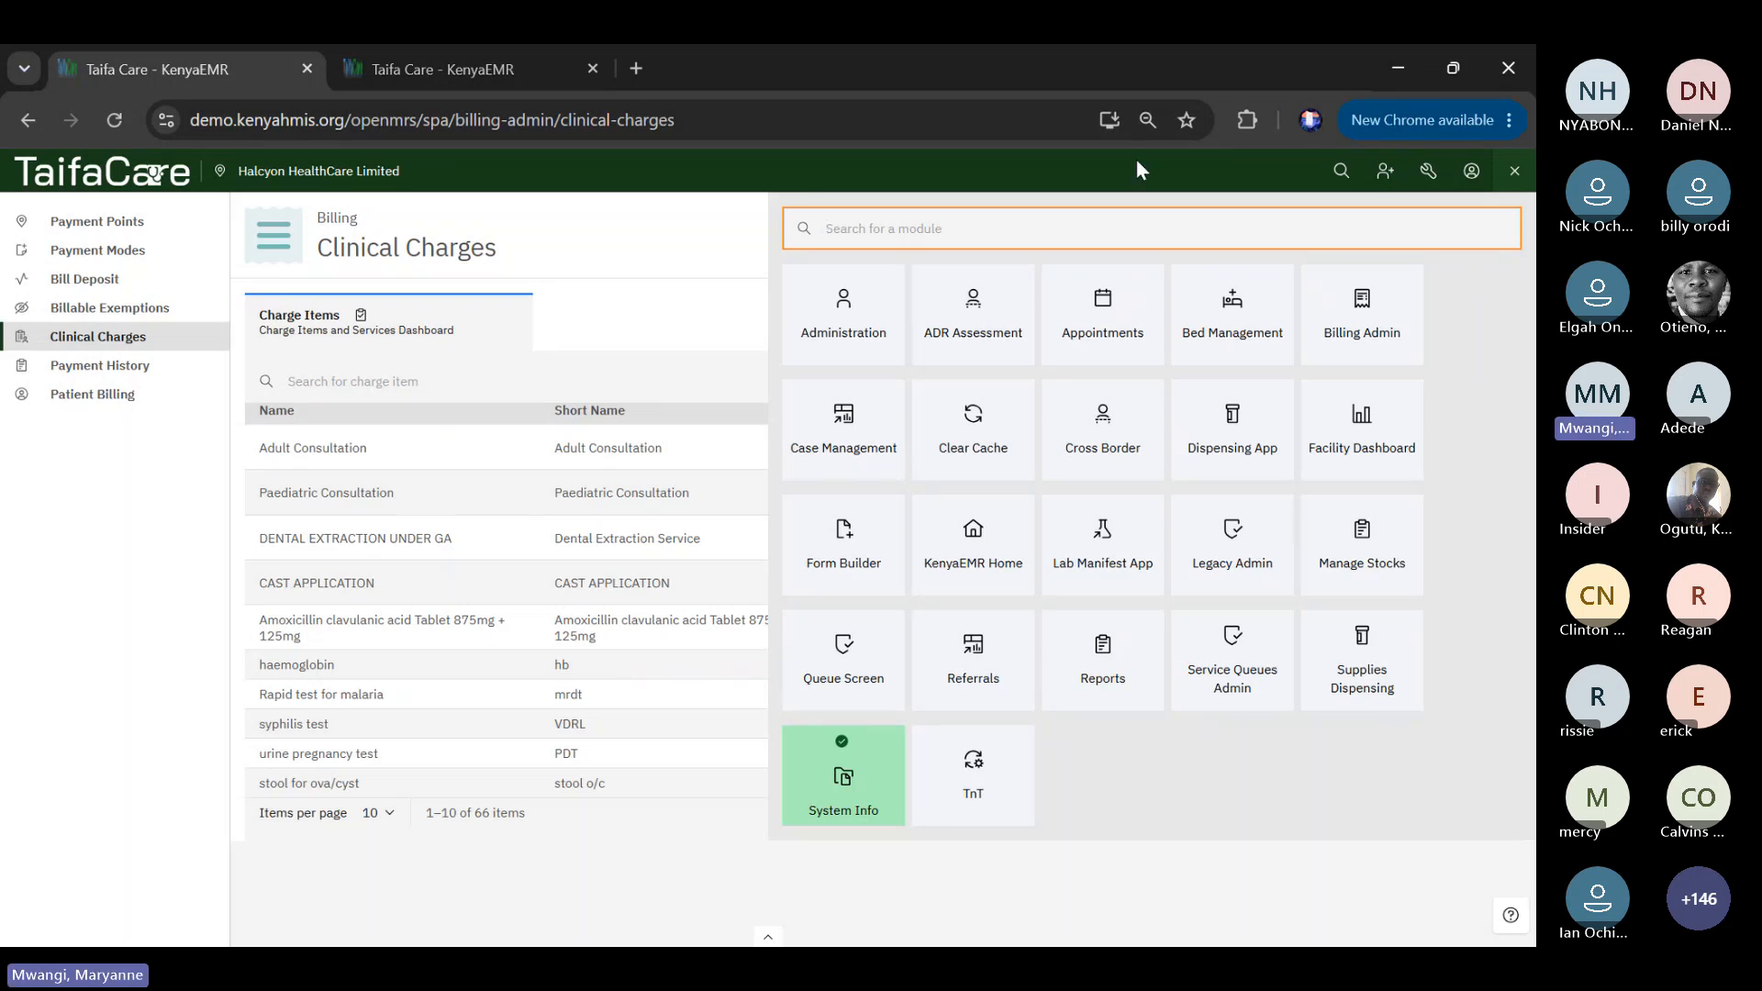
{"action": "left_click", "coordinate": [861, 317]}
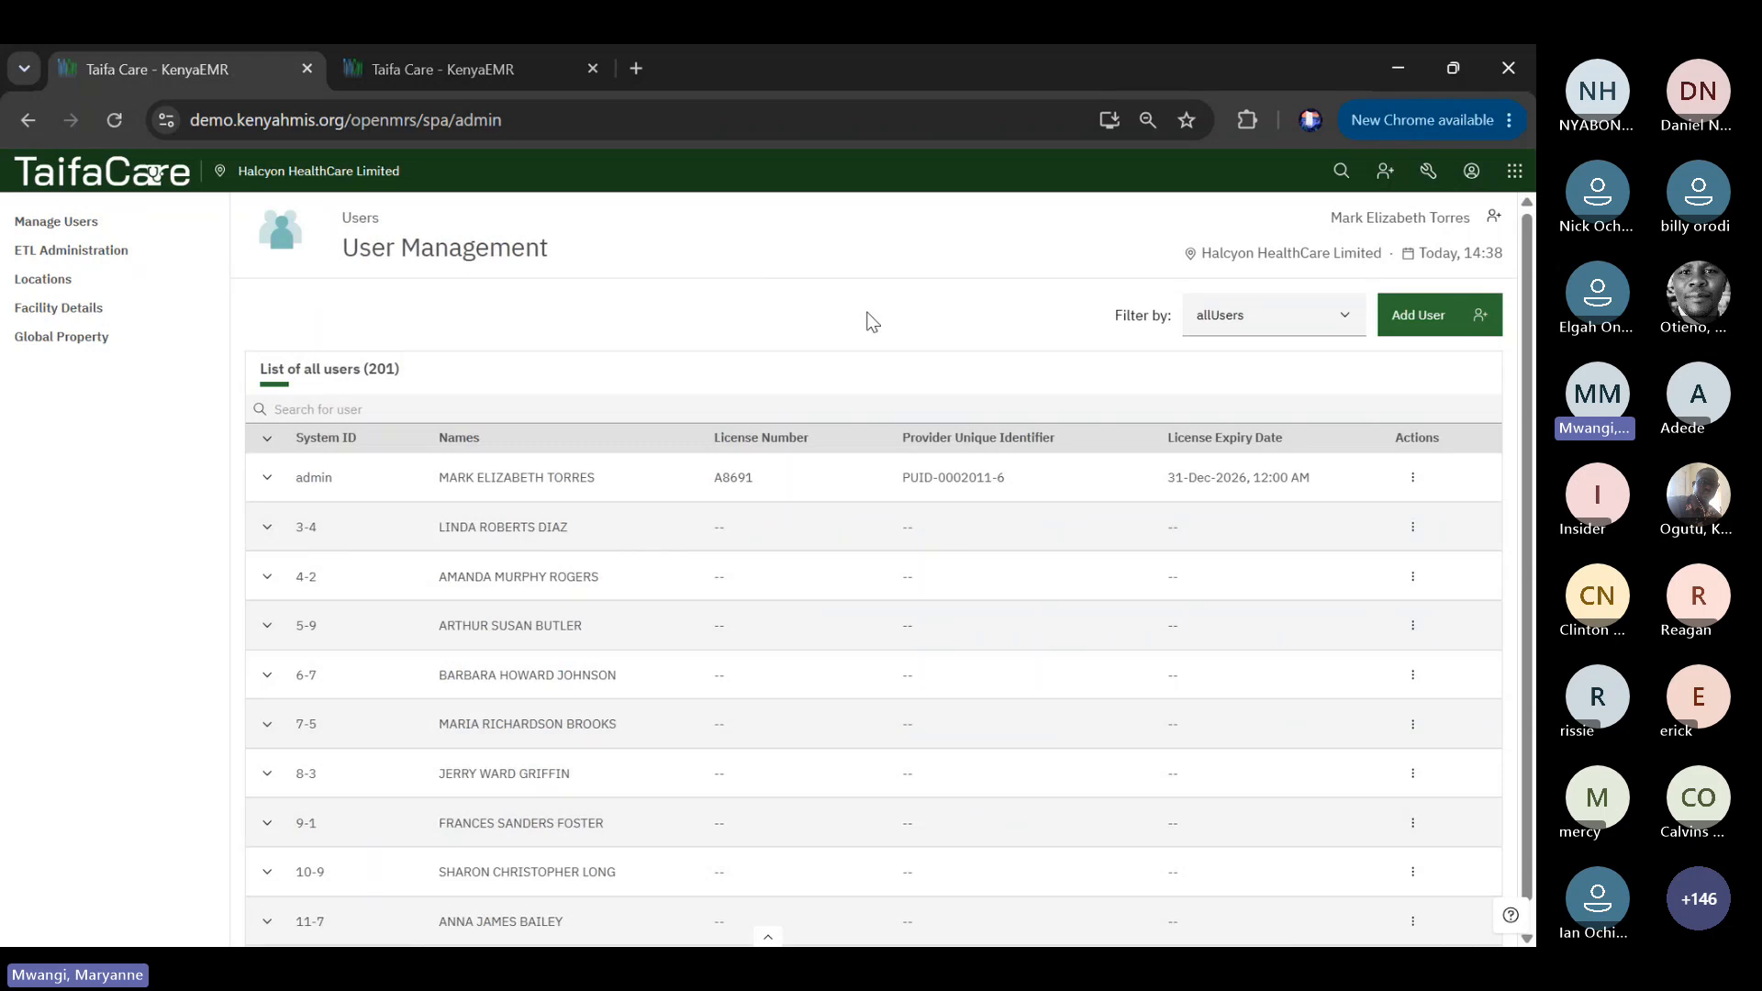
{"action": "left_click", "coordinate": [1421, 316]}
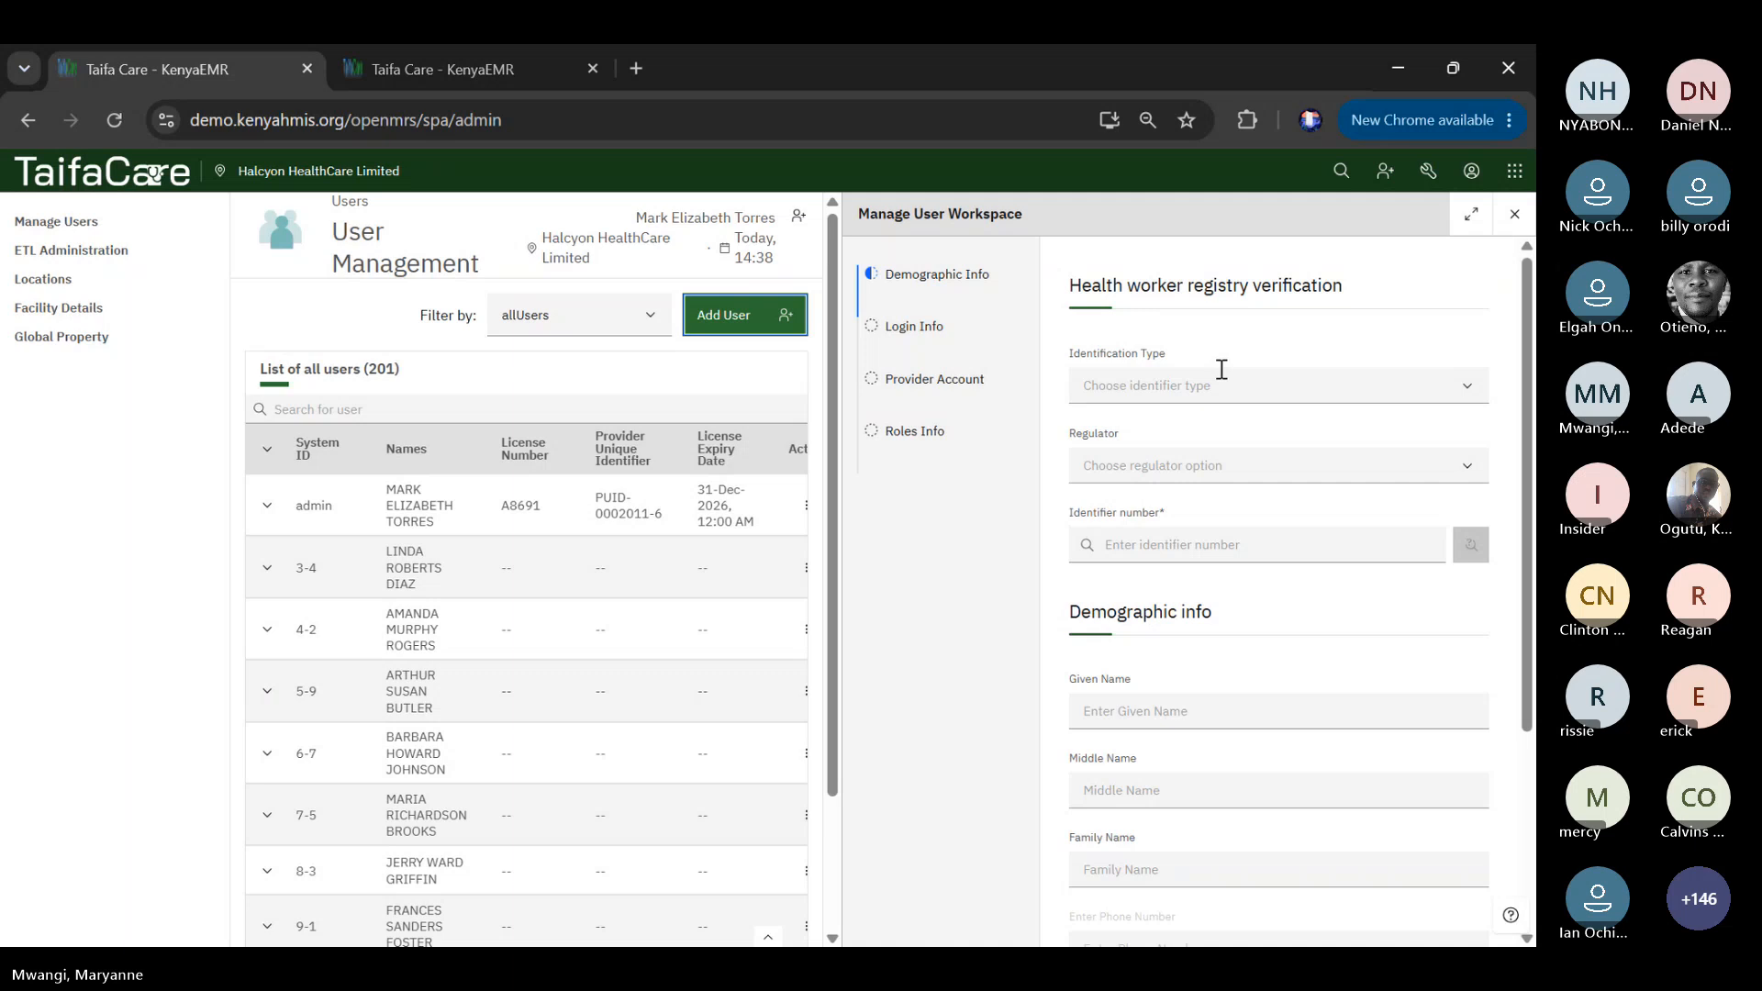
Set the health worker verification to identification type National ID and regulator Kenya Medical Practitioners and Dentists Council.
{"action": "left_click", "coordinate": [1151, 386]}
{"action": "left_click", "coordinate": [1138, 467]}
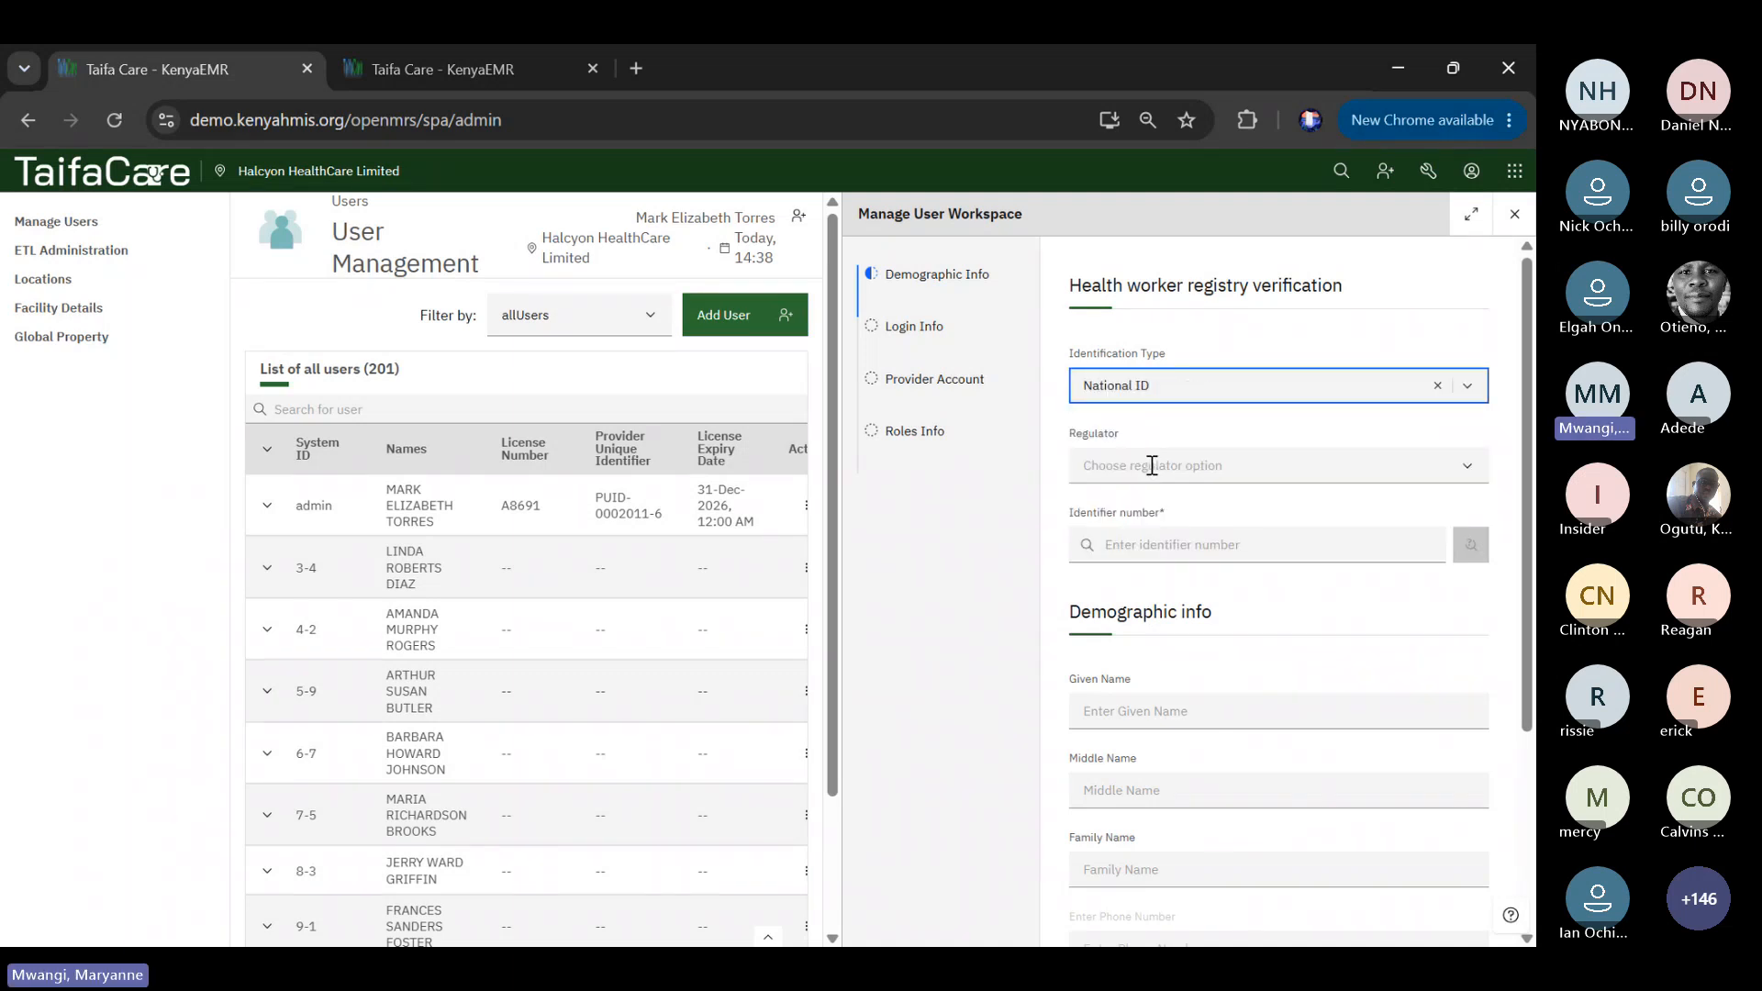
{"action": "left_click", "coordinate": [1149, 464]}
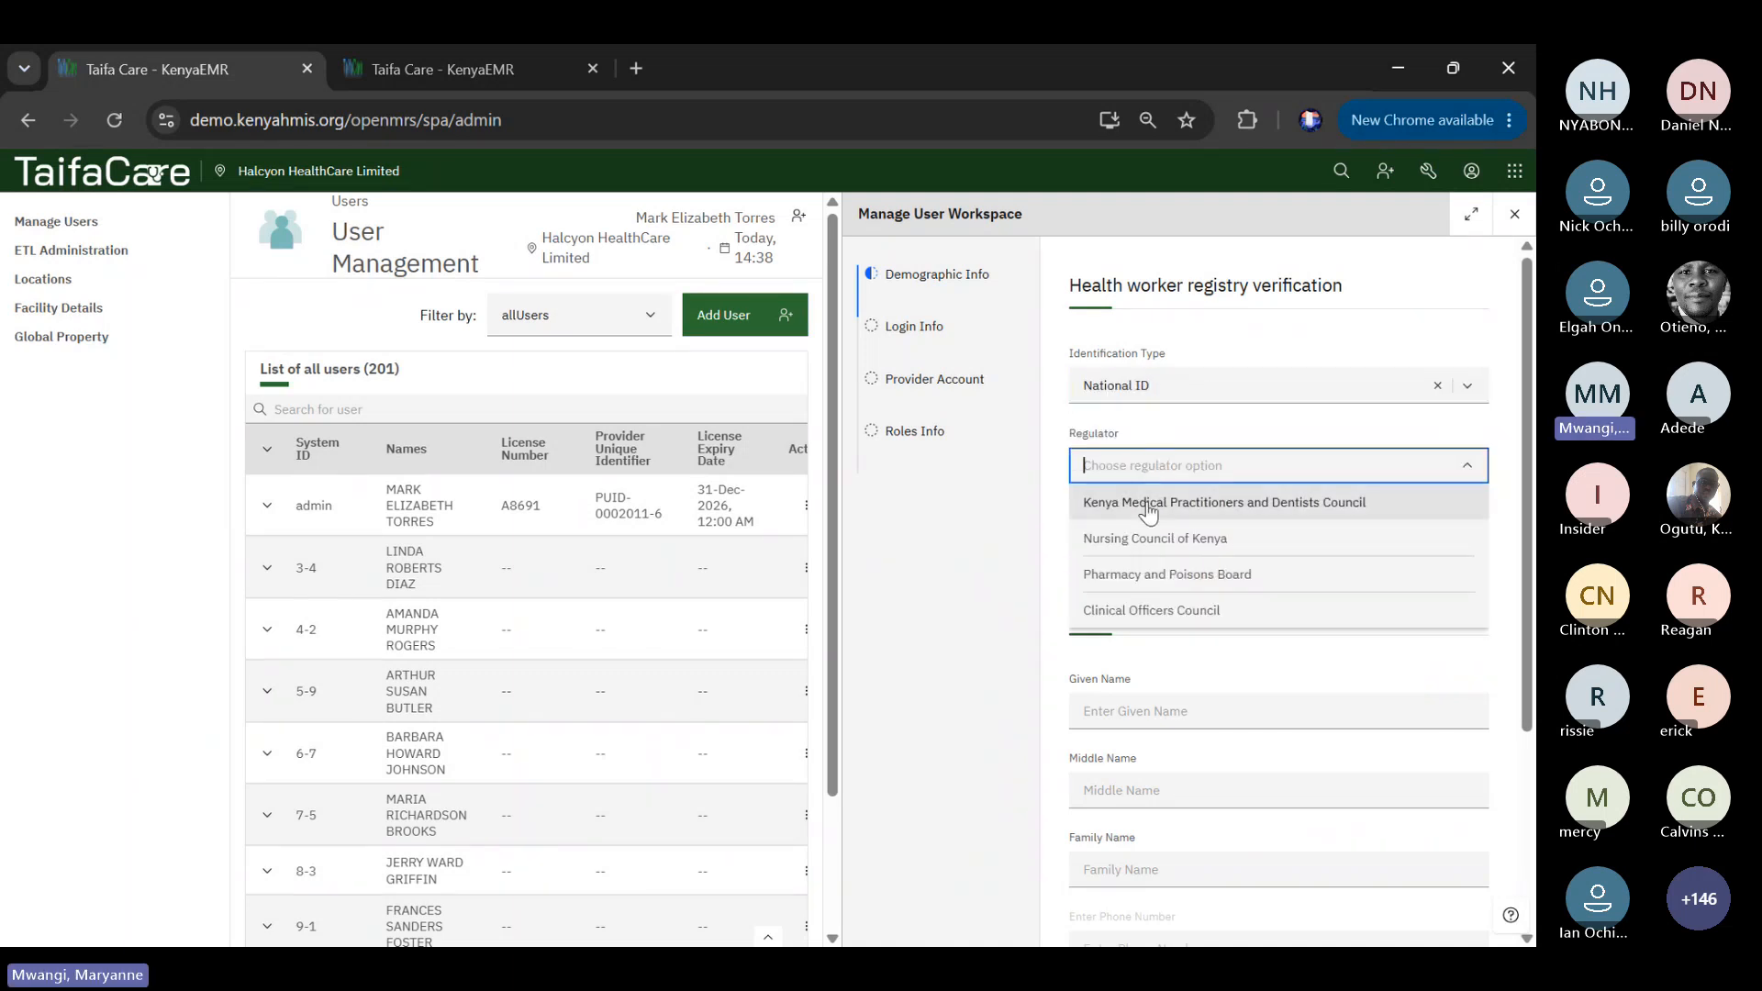
{"action": "left_click", "coordinate": [1149, 505]}
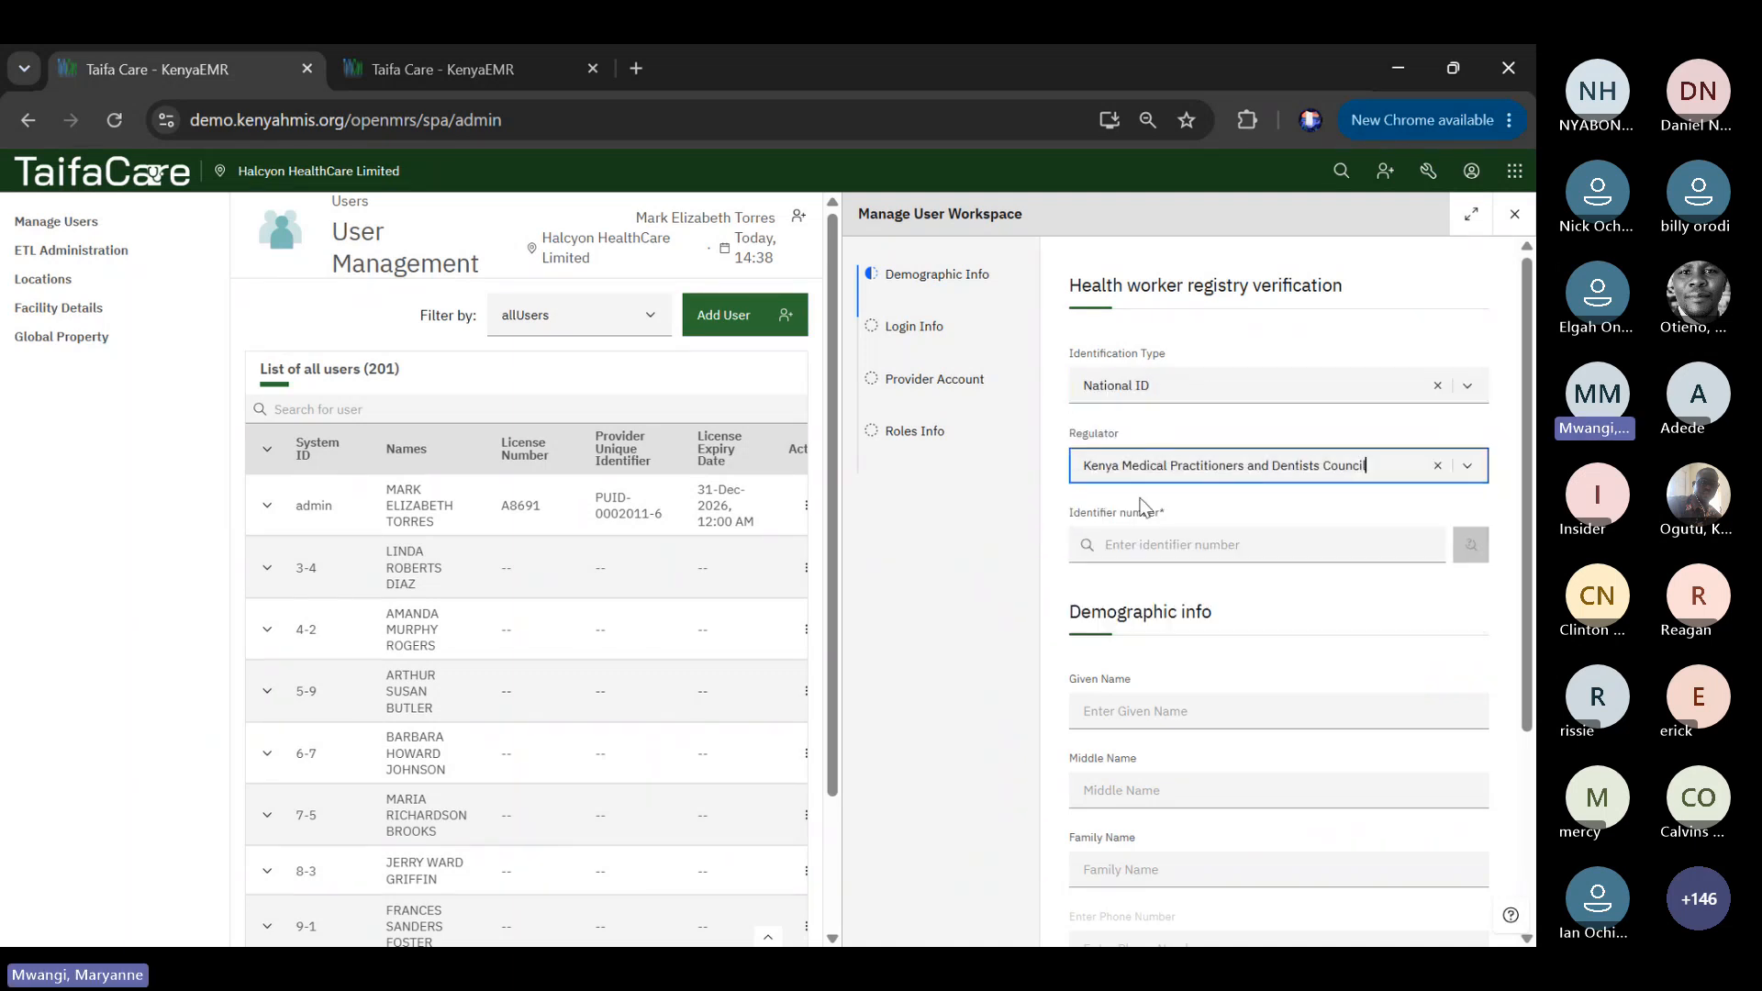
Look up the health worker in the registry by national ID number and prefill the user form with the registry values.
{"action": "left_click", "coordinate": [1145, 549]}
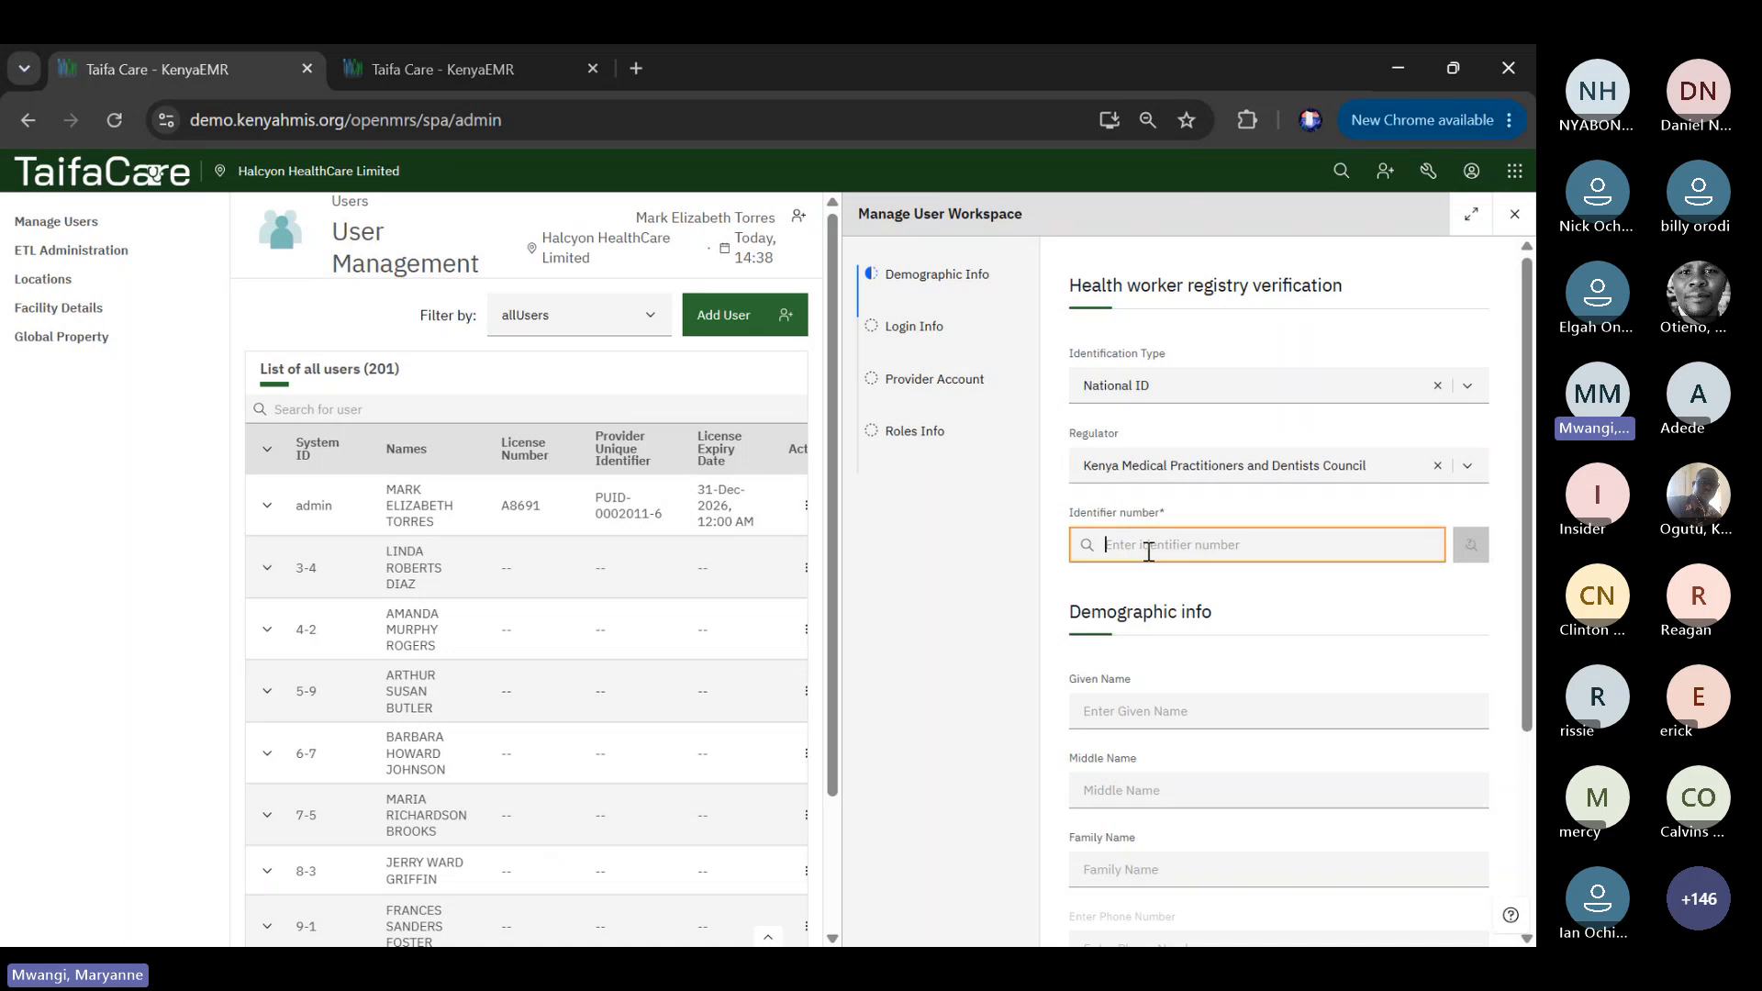
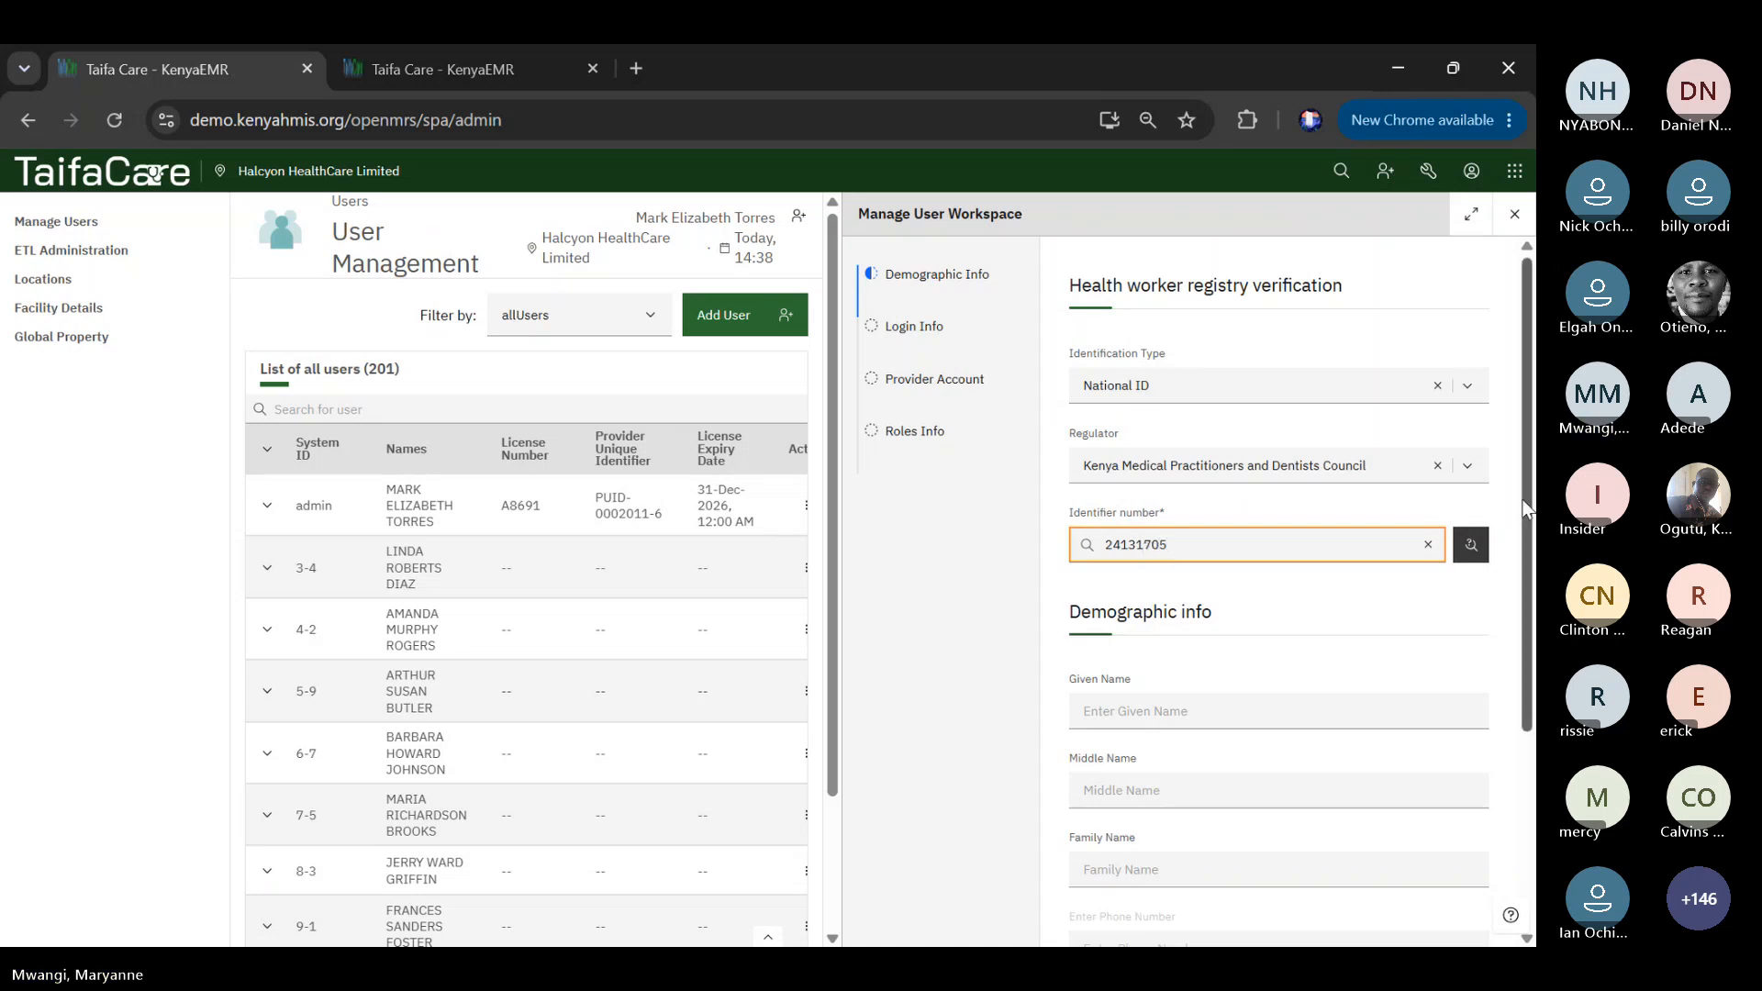
{"action": "left_click", "coordinate": [1469, 546]}
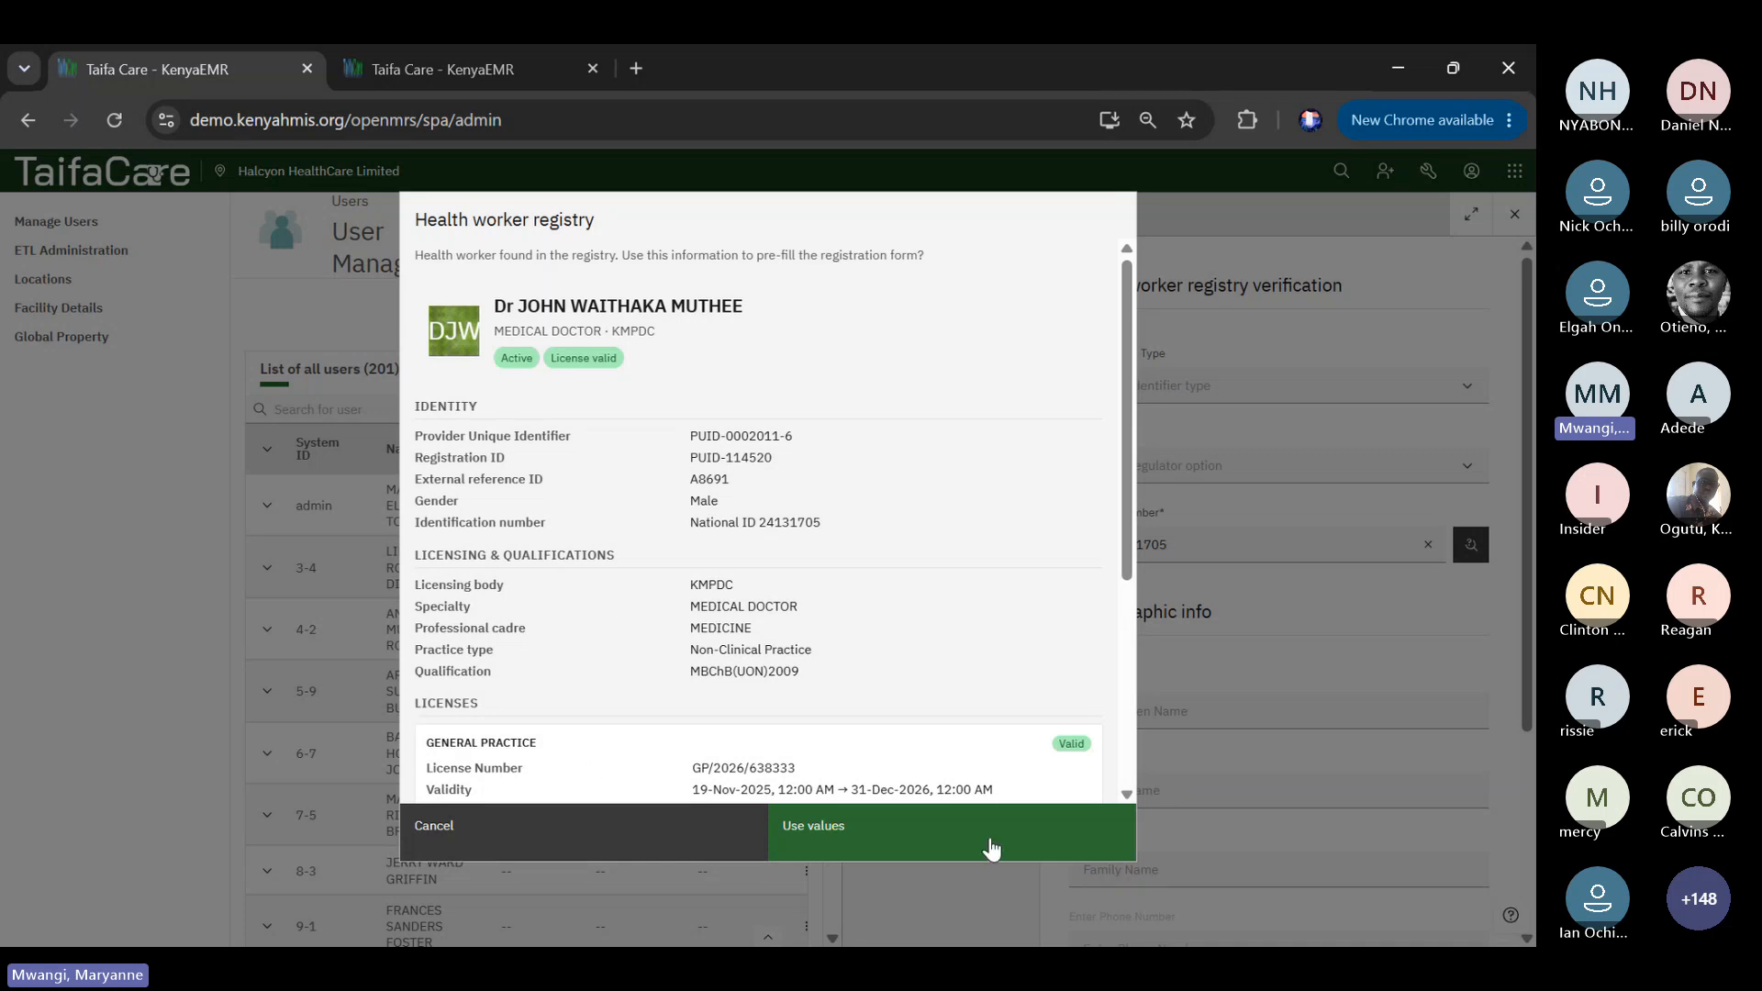
{"action": "left_click", "coordinate": [829, 831]}
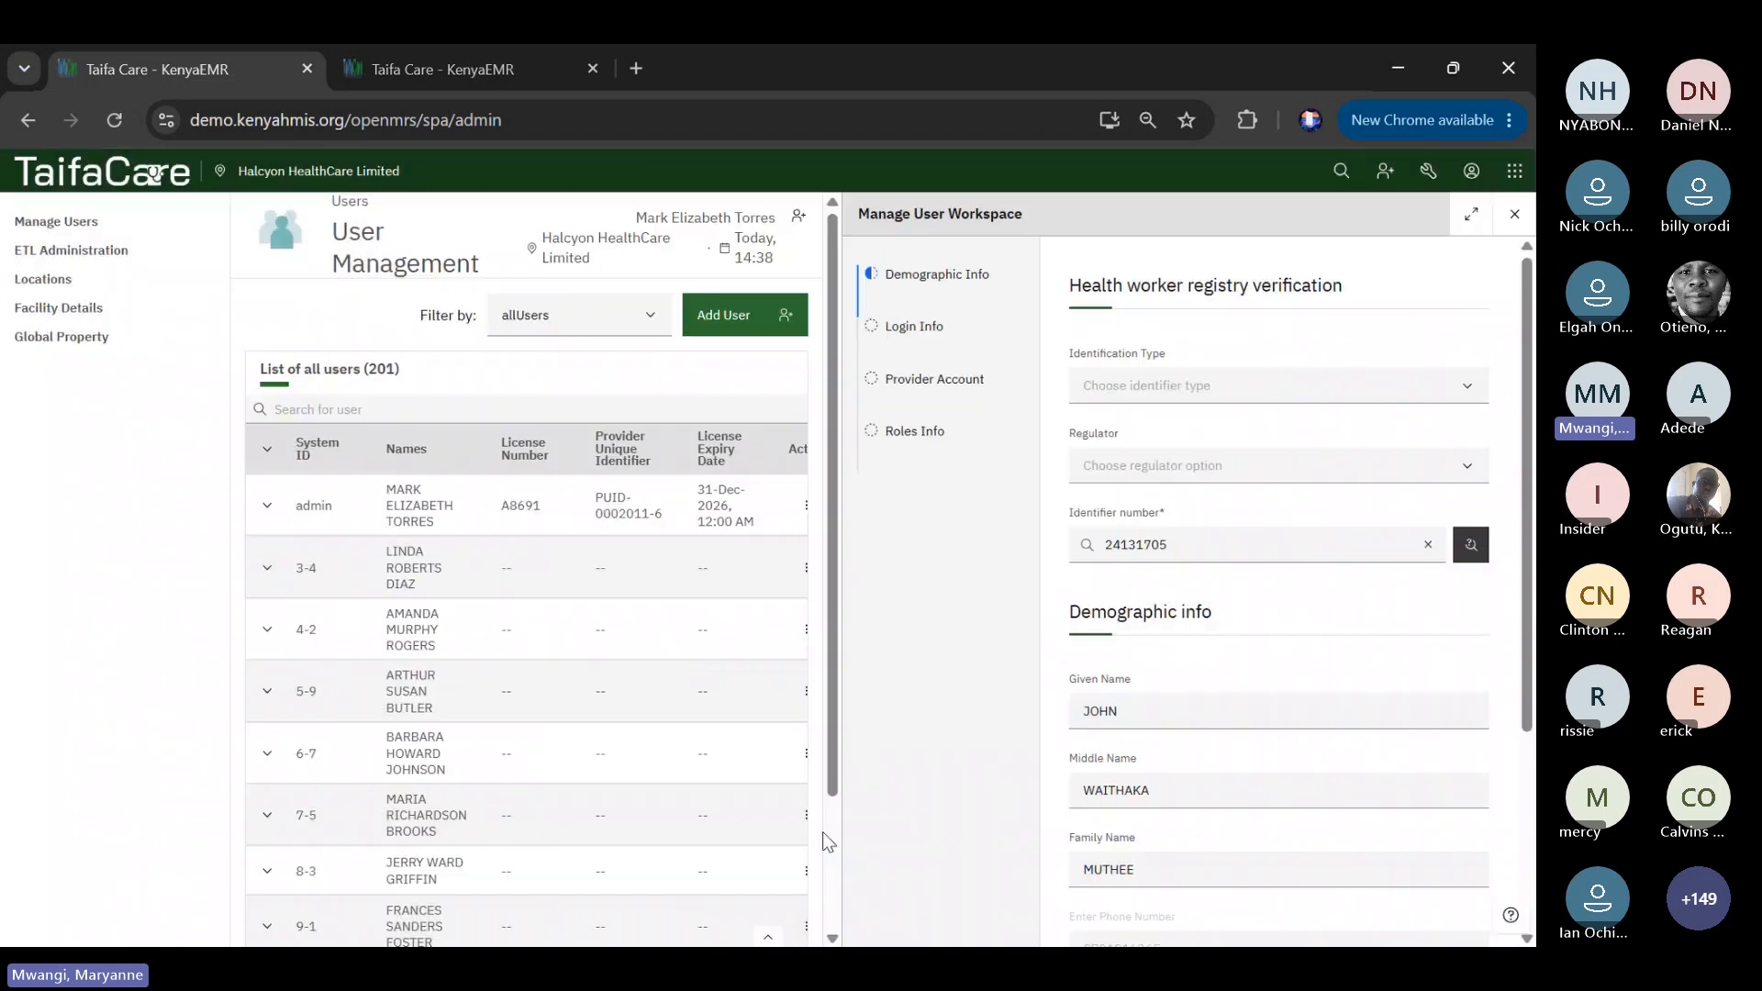
Review the prefilled demographic details, close the user workspace and discard the unsaved changes.
{"action": "mouse_move", "coordinate": [1530, 377]}
{"action": "left_mouse_down"}
{"action": "mouse_move", "coordinate": [1535, 541]}
{"action": "mouse_move", "coordinate": [1530, 351]}
{"action": "left_mouse_up"}
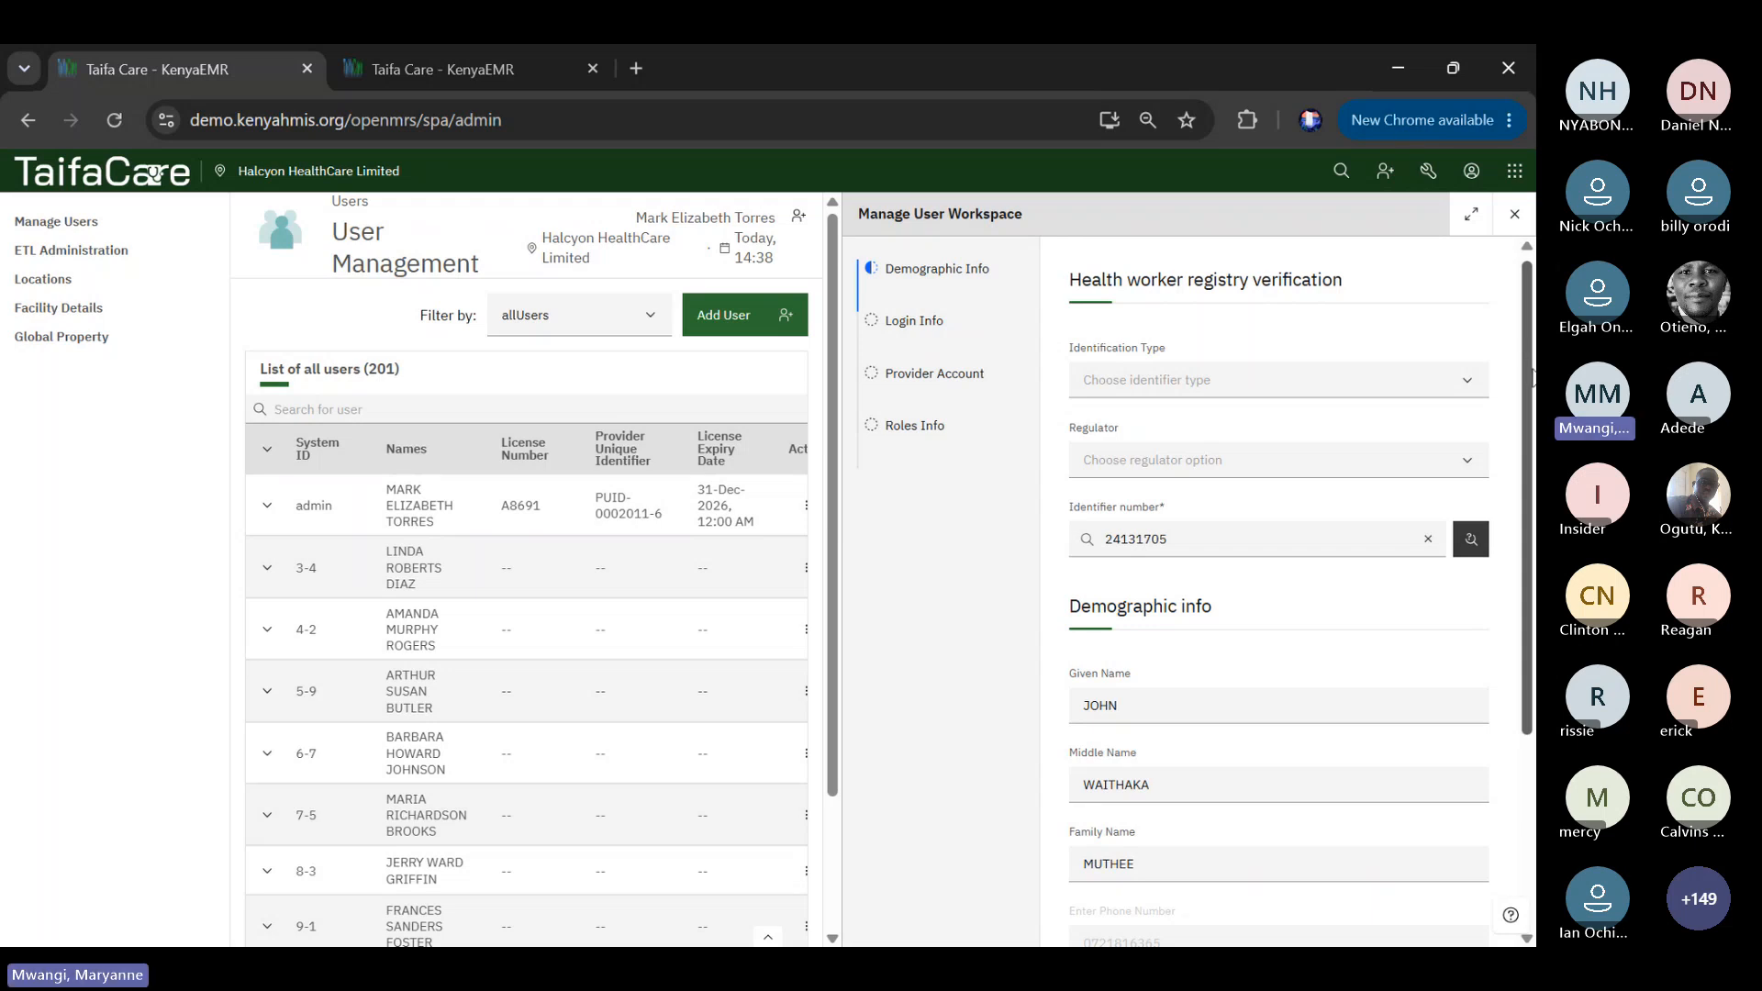
{"action": "left_click_drag", "start_coordinate": [1530, 352], "coordinate": [1533, 296]}
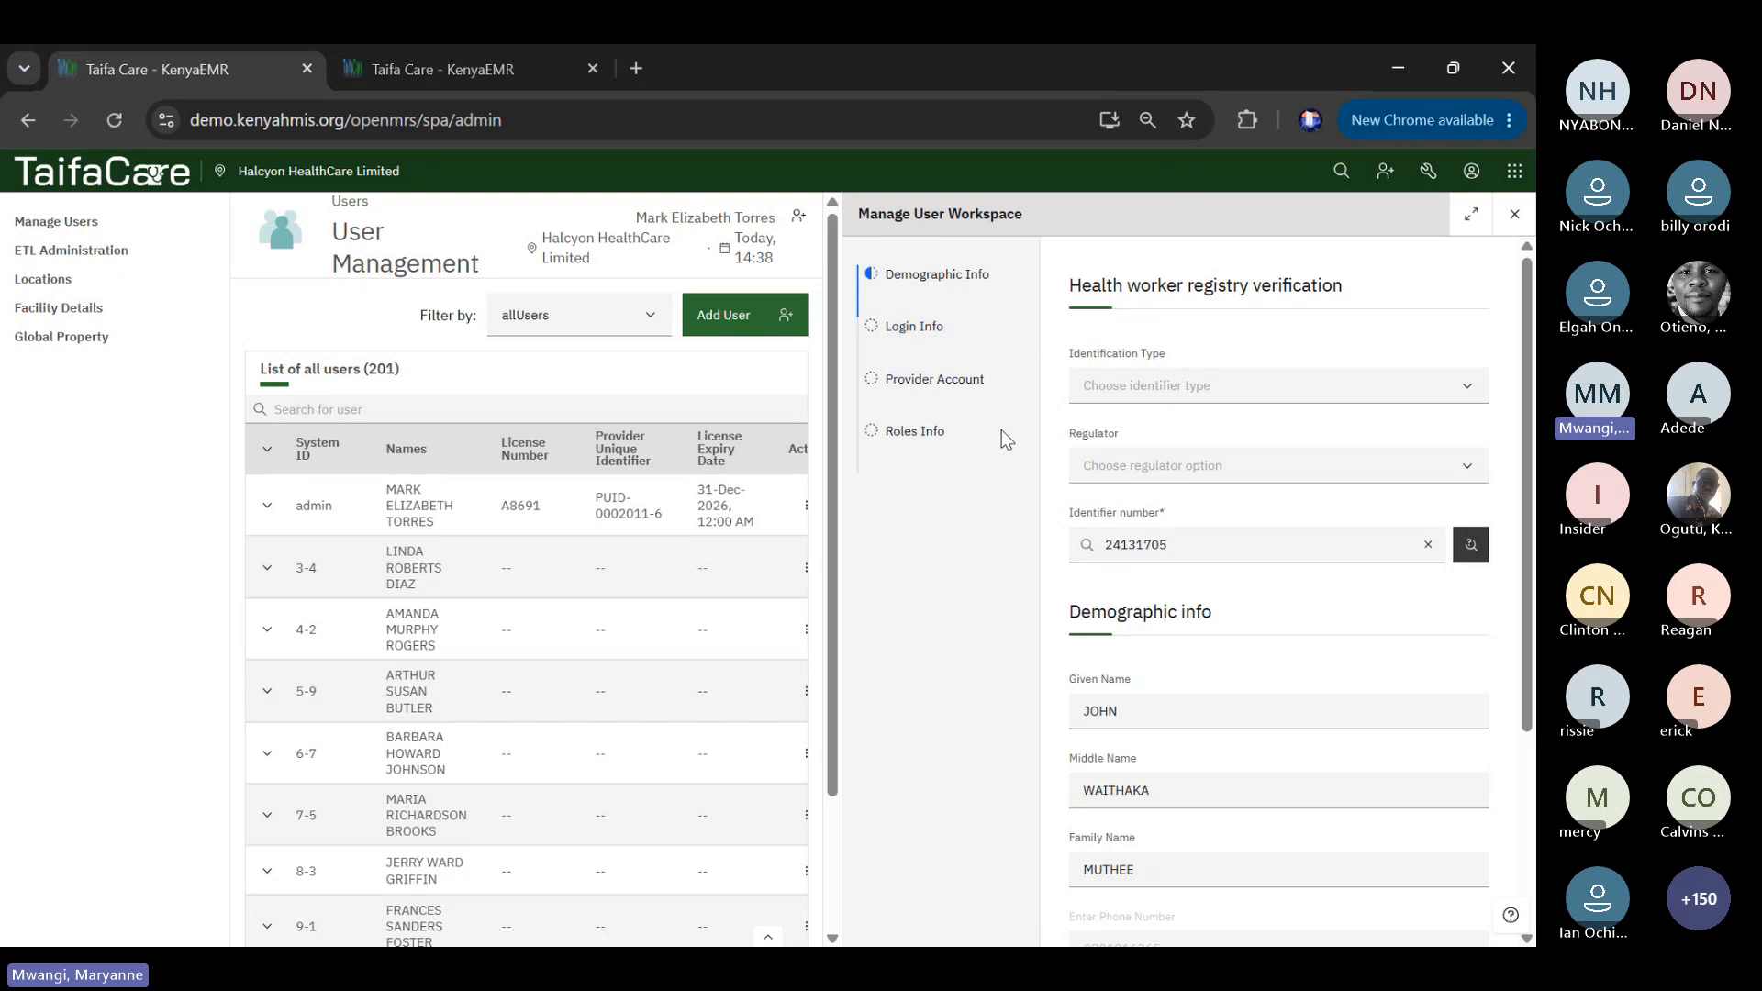
{"action": "left_click", "coordinate": [1516, 215]}
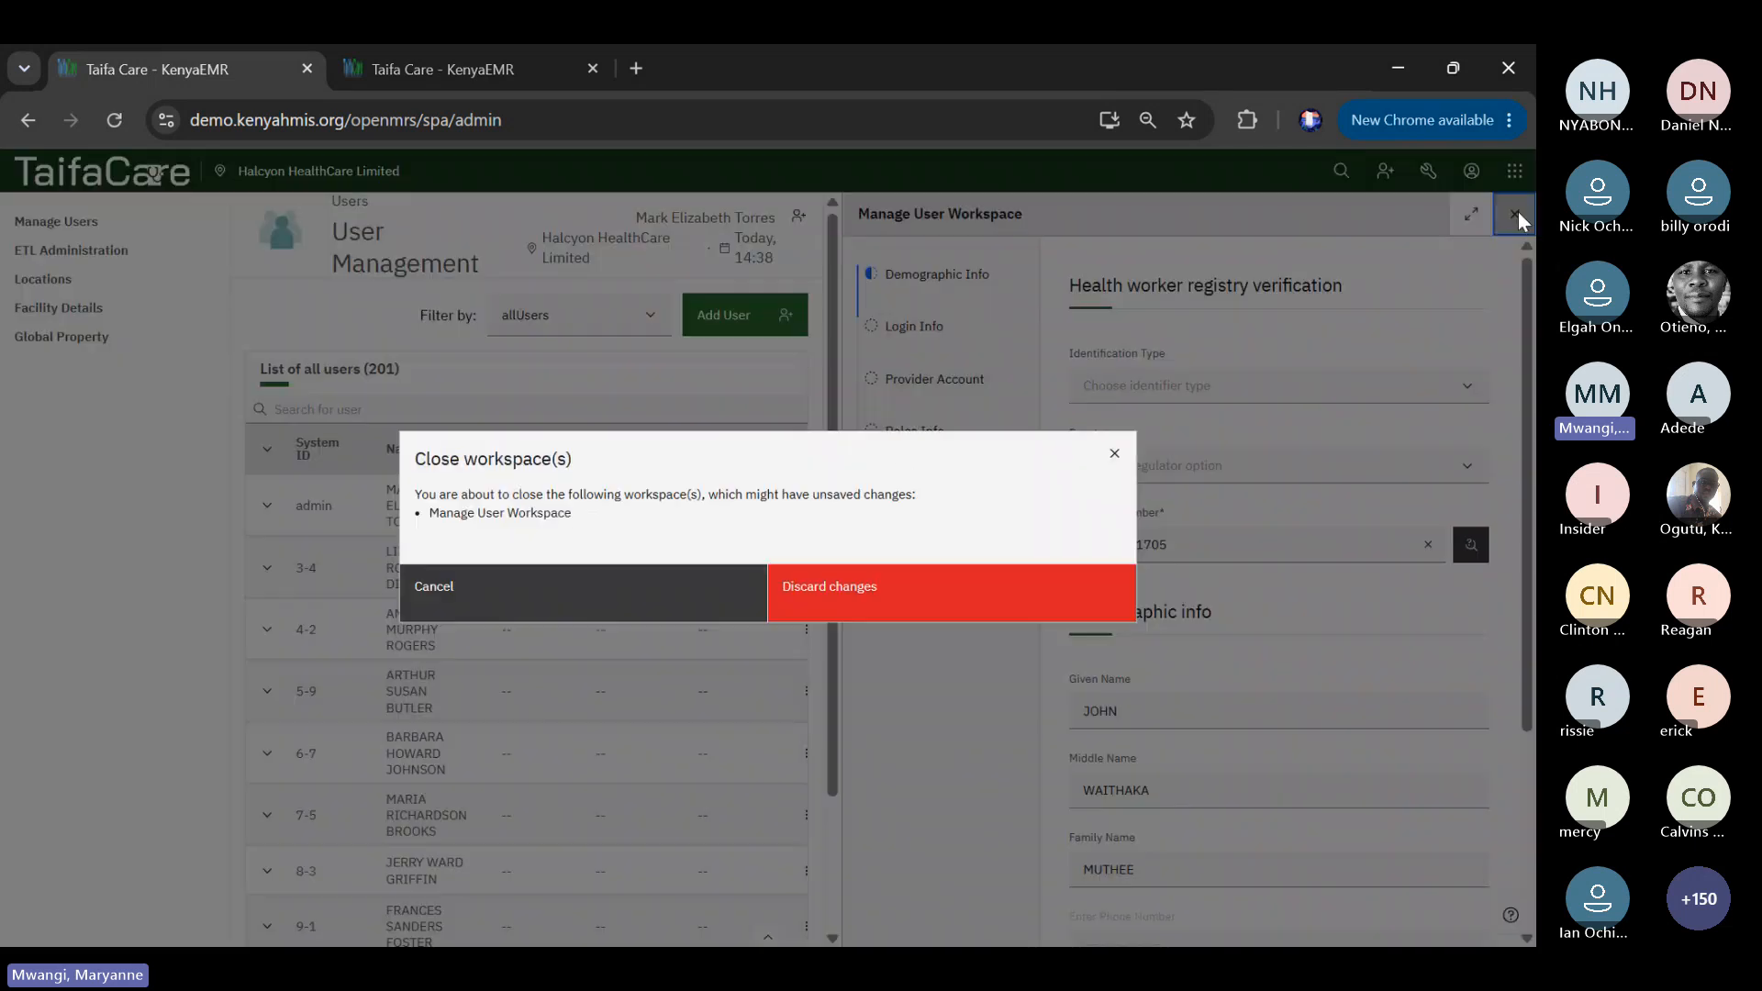
{"action": "left_click", "coordinate": [914, 592]}
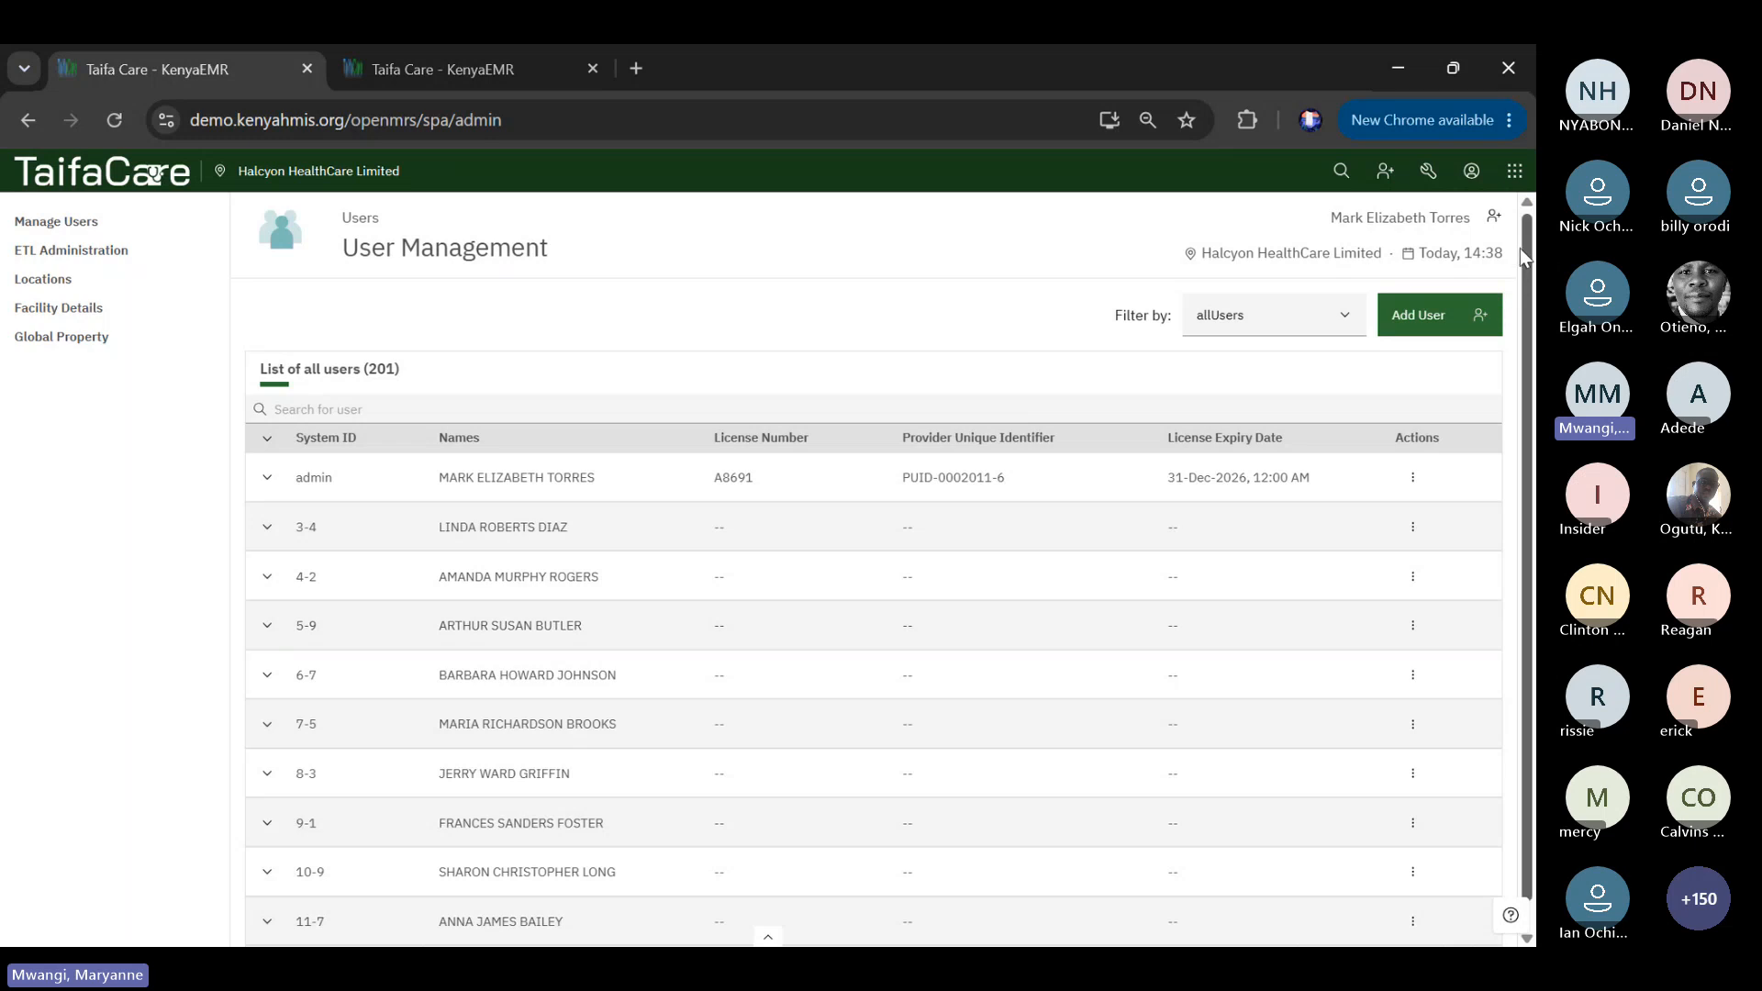
Go to patient Registration from the home dashboard, clear the identification type and review the identifier types on offer.
{"action": "left_click", "coordinate": [94, 180]}
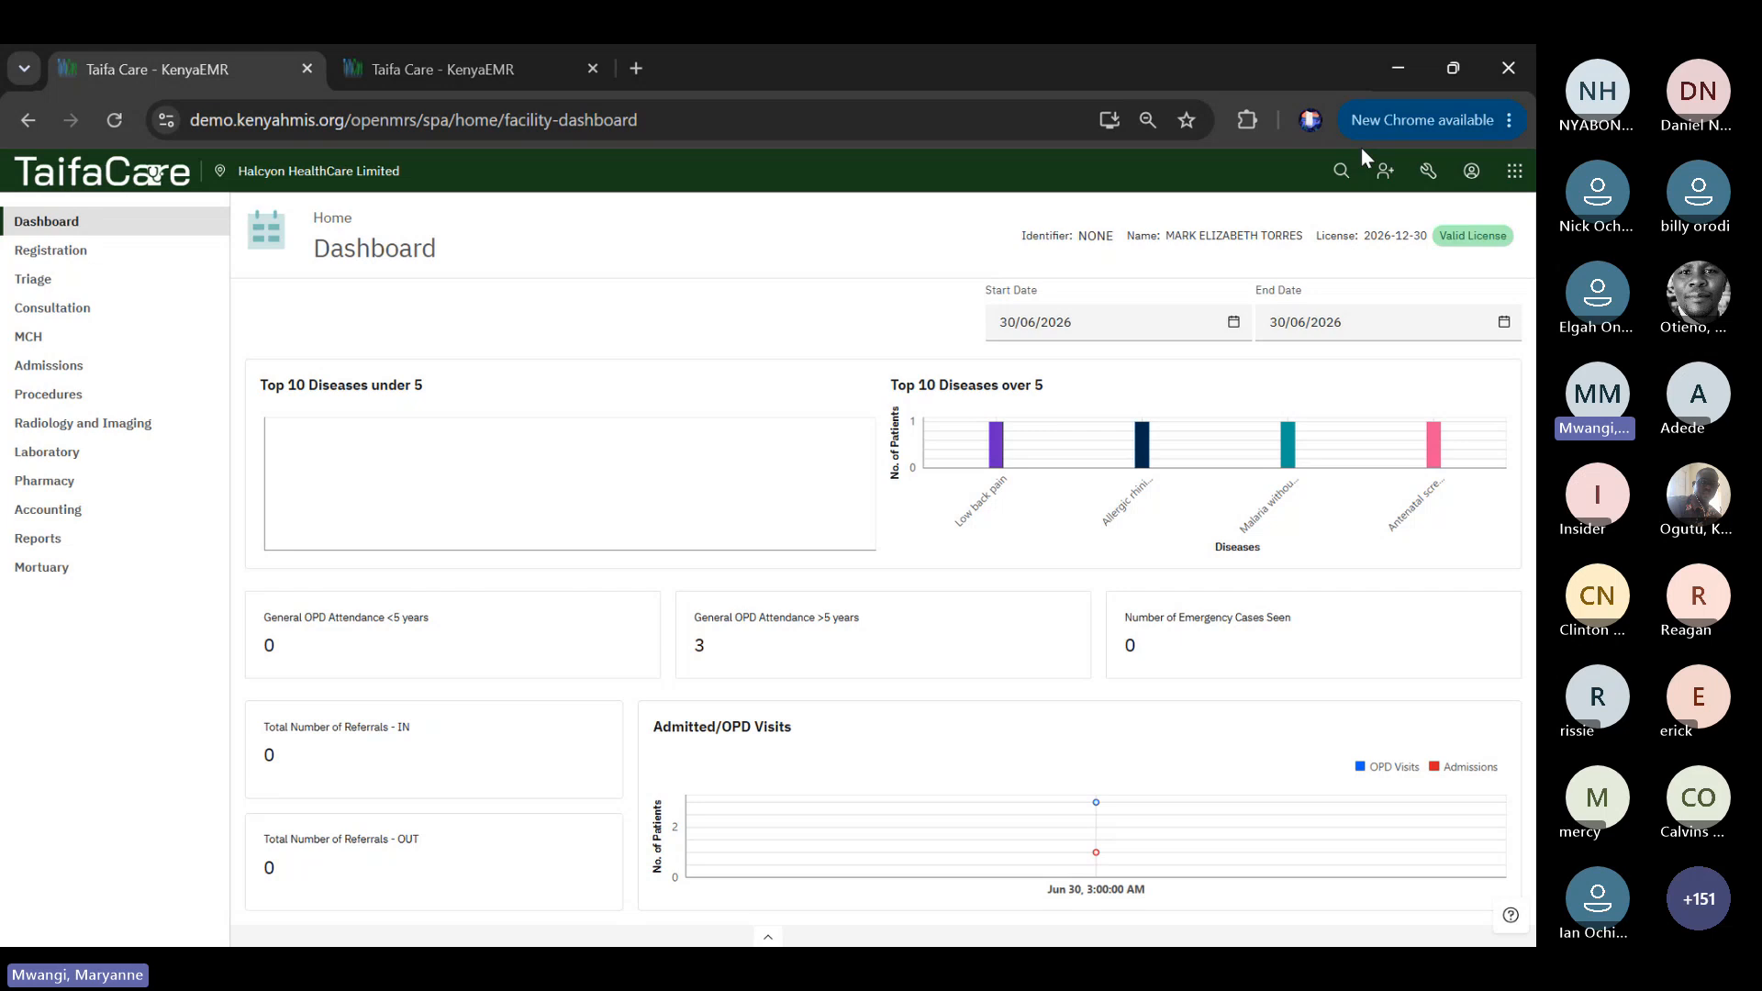
{"action": "left_click", "coordinate": [55, 250]}
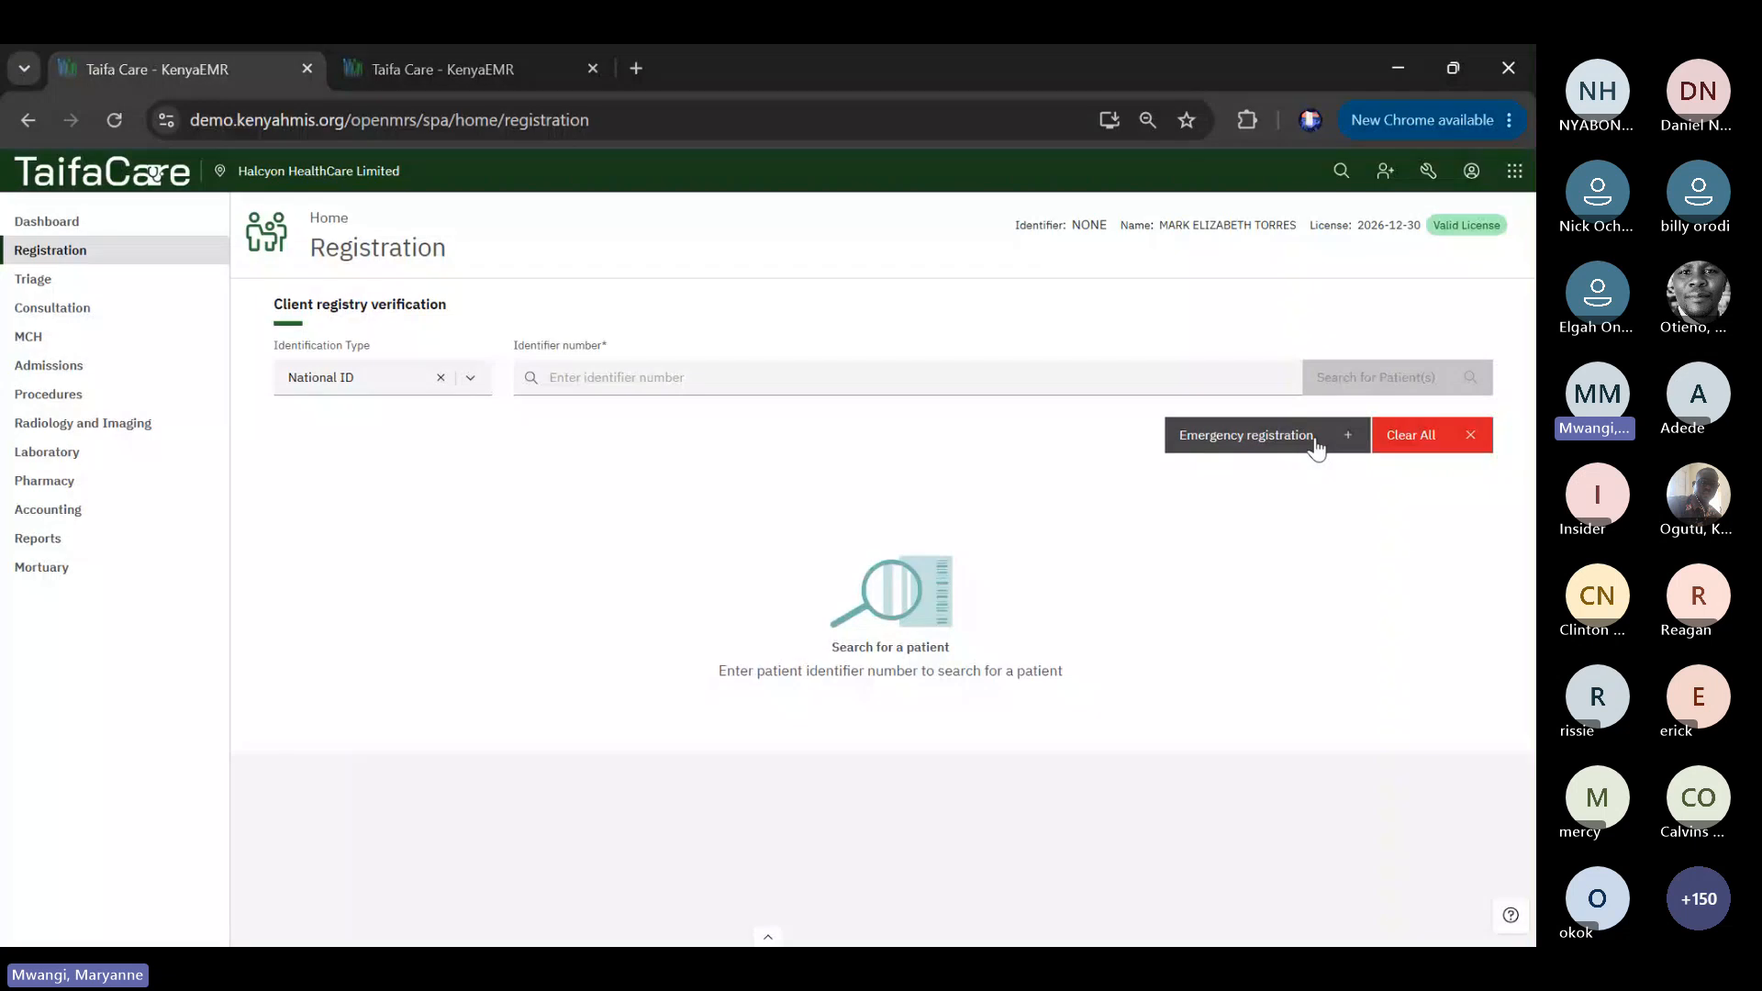
{"action": "left_click", "coordinate": [441, 381]}
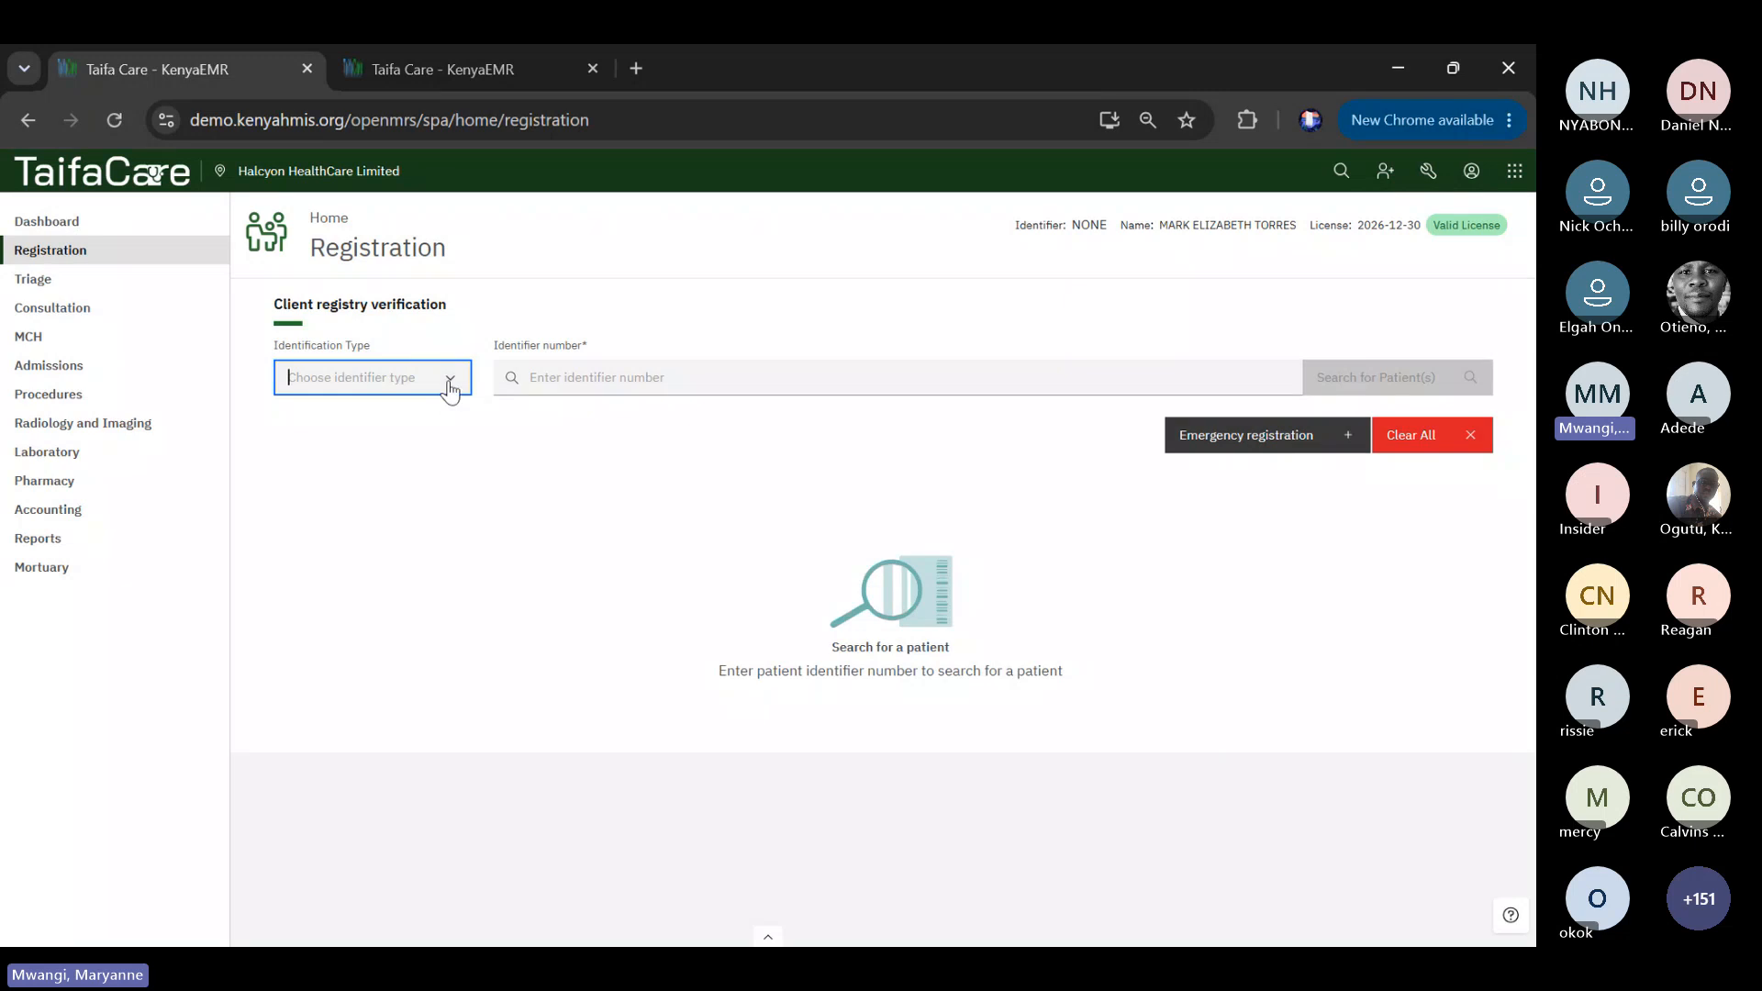
{"action": "left_click", "coordinate": [439, 380]}
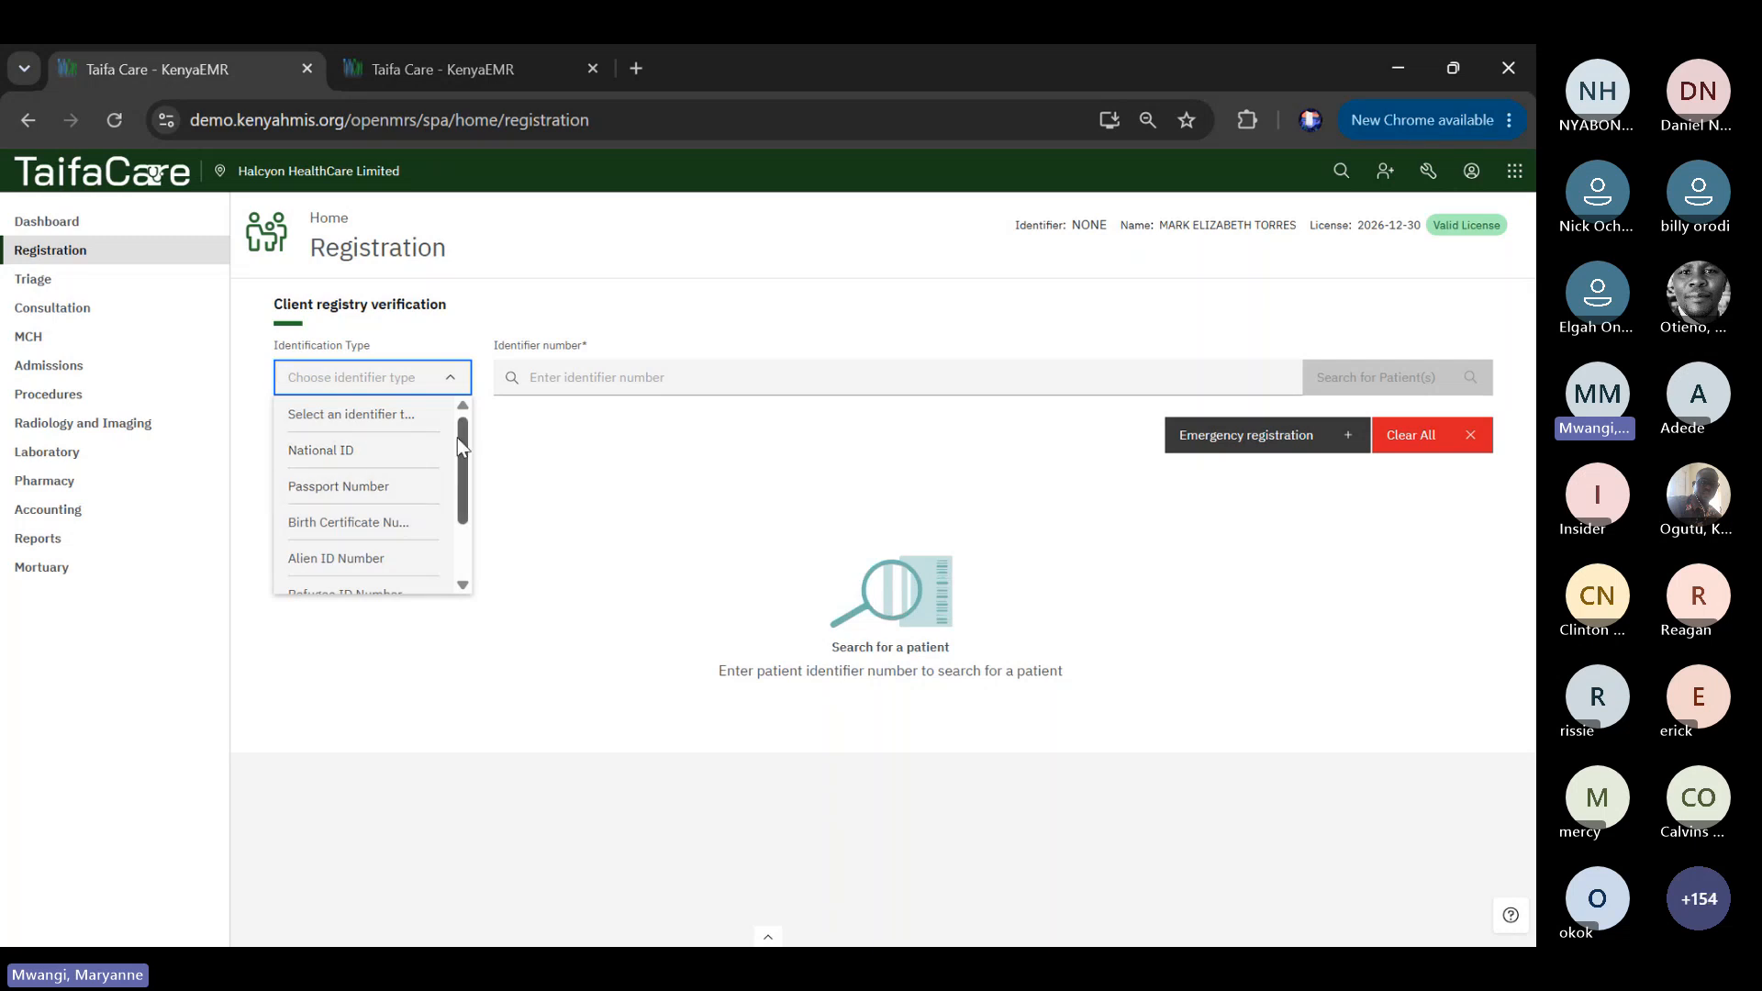
{"action": "scroll", "coordinate": [459, 450], "scroll_direction": "down", "scroll_amount": 2}
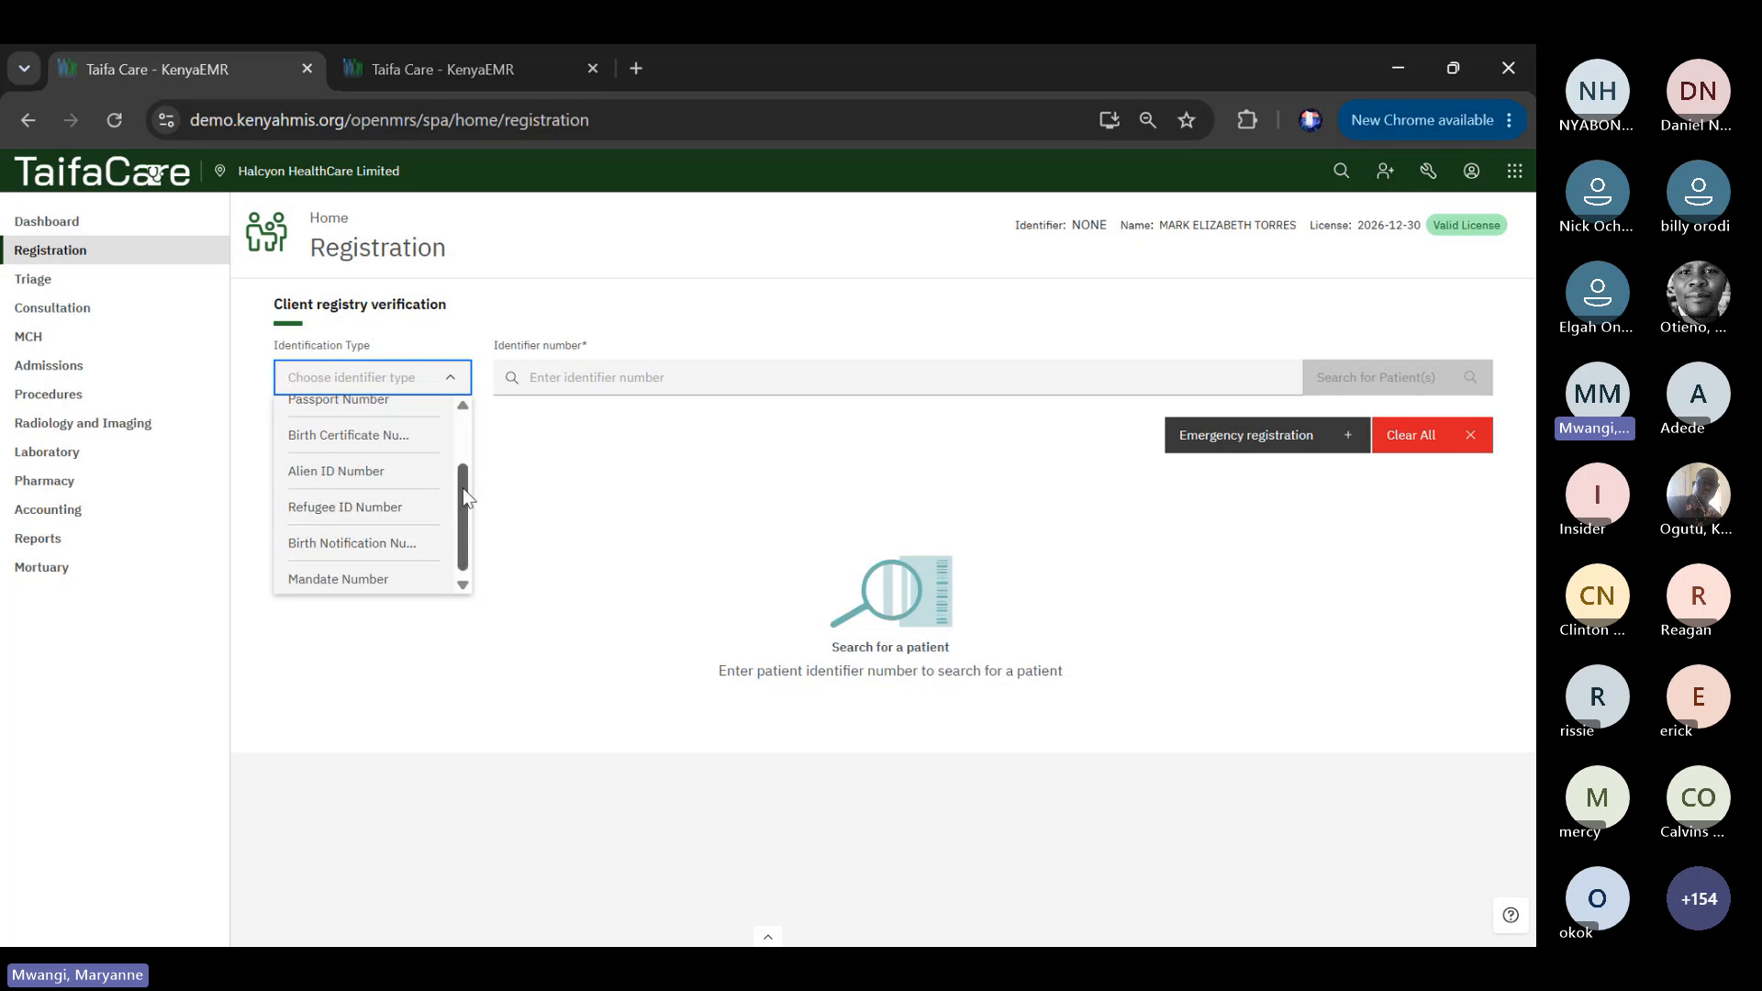
{"action": "left_click_drag", "start_coordinate": [463, 490], "coordinate": [458, 521]}
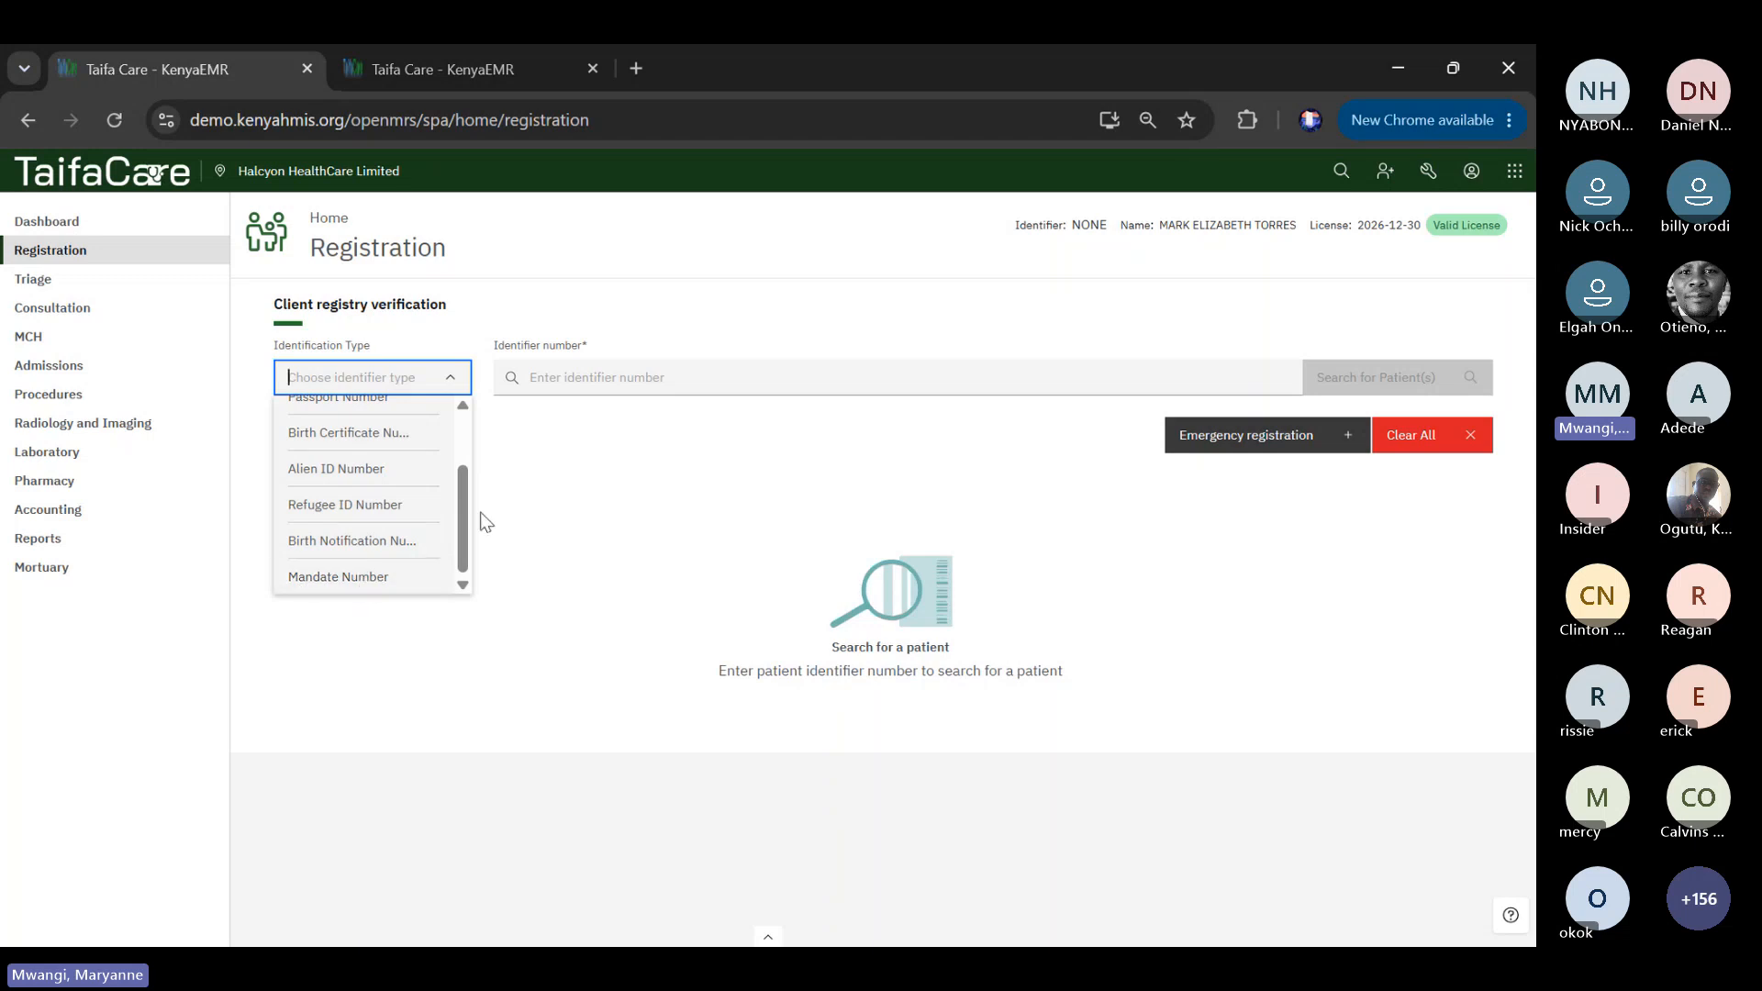
{"action": "left_click_drag", "start_coordinate": [458, 494], "coordinate": [459, 487]}
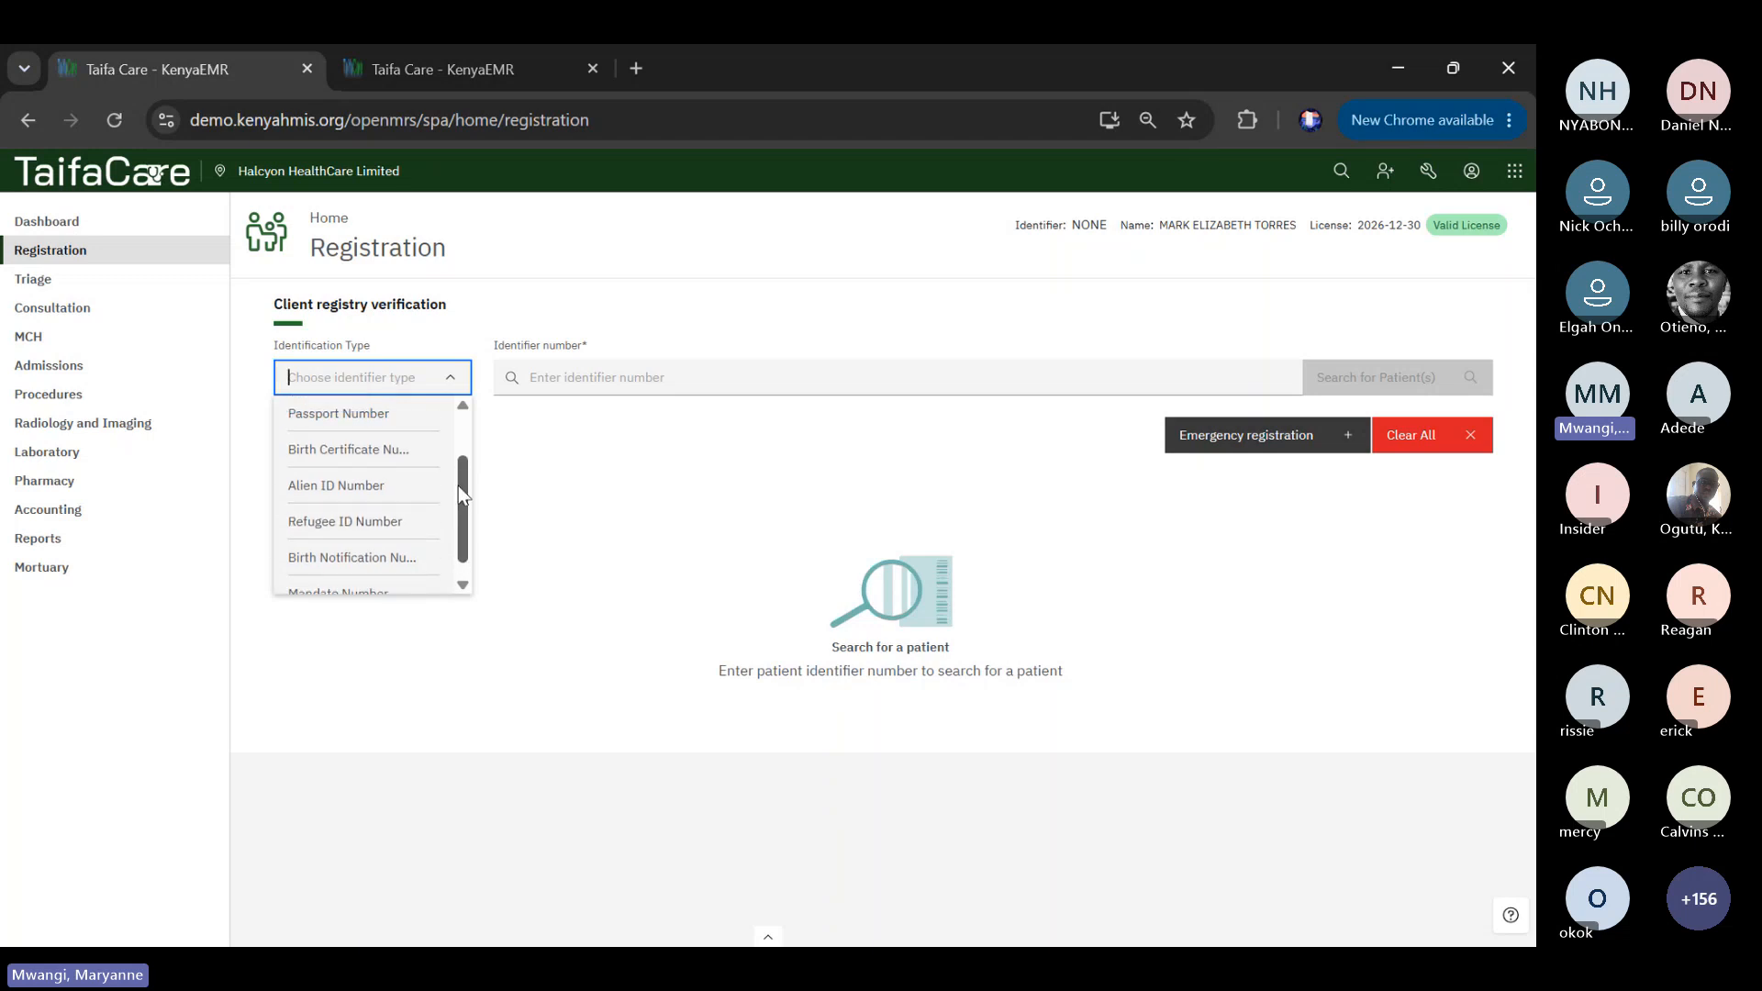
{"action": "scroll", "coordinate": [461, 495], "scroll_direction": "down", "scroll_amount": 1}
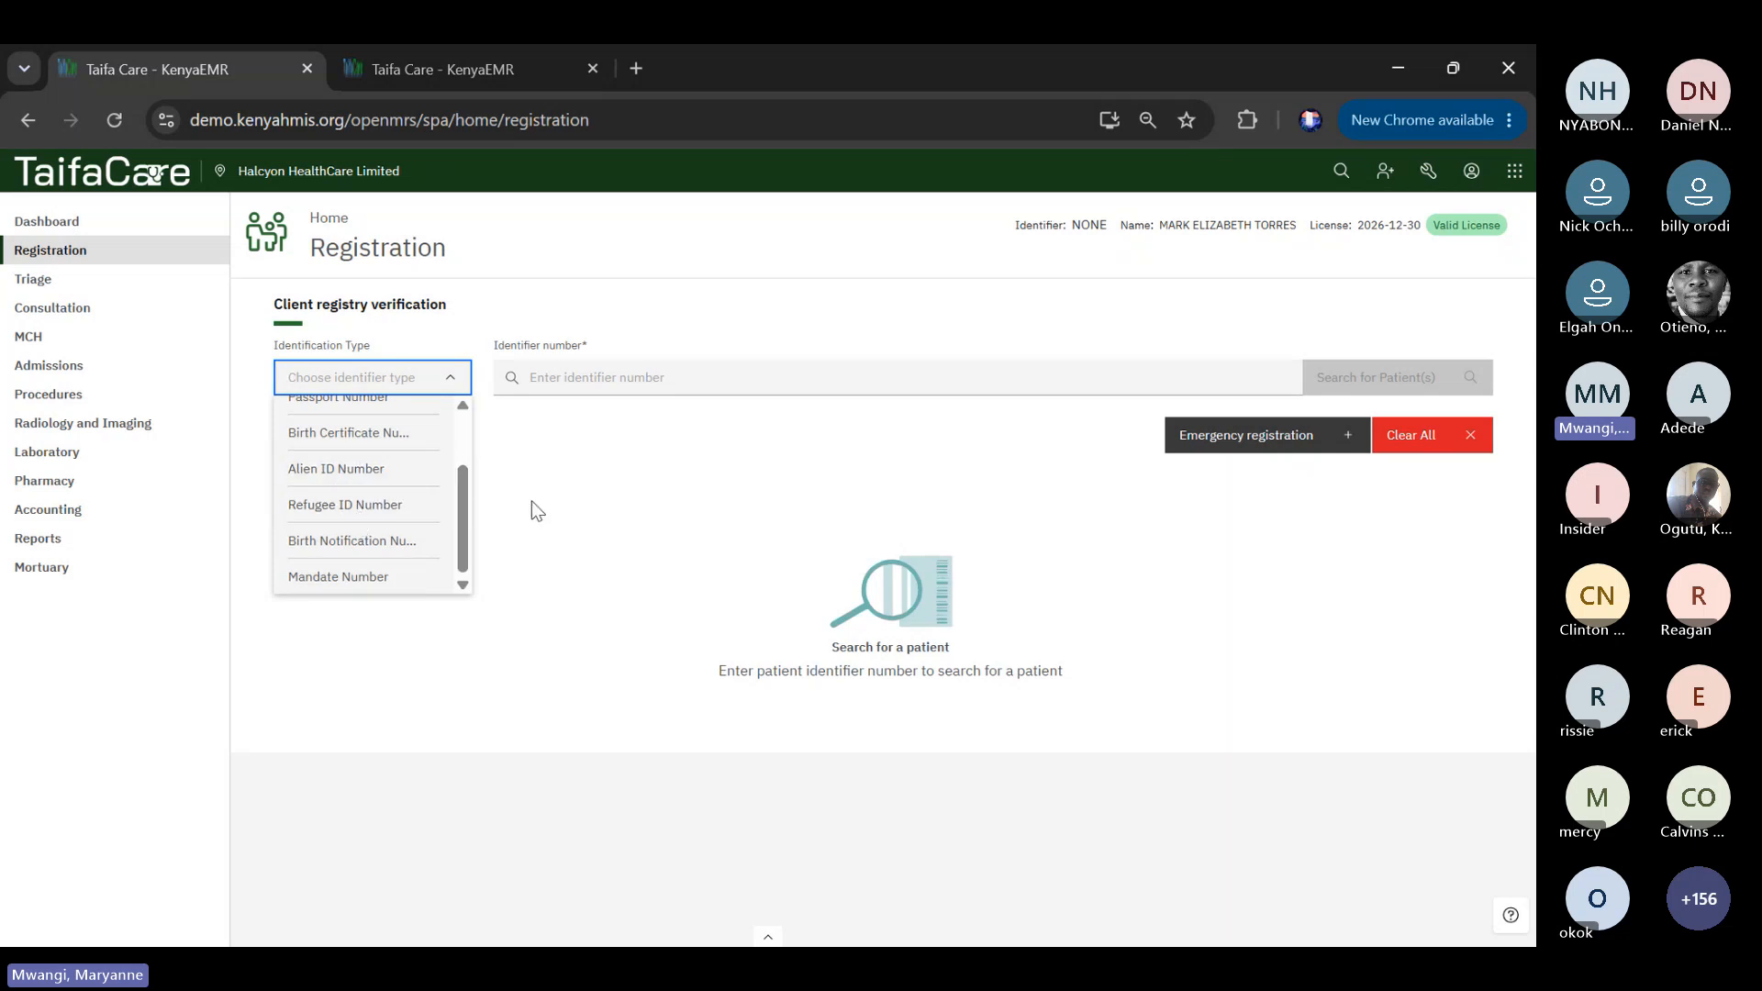
{"action": "scroll", "coordinate": [466, 459], "scroll_direction": "up", "scroll_amount": 3}
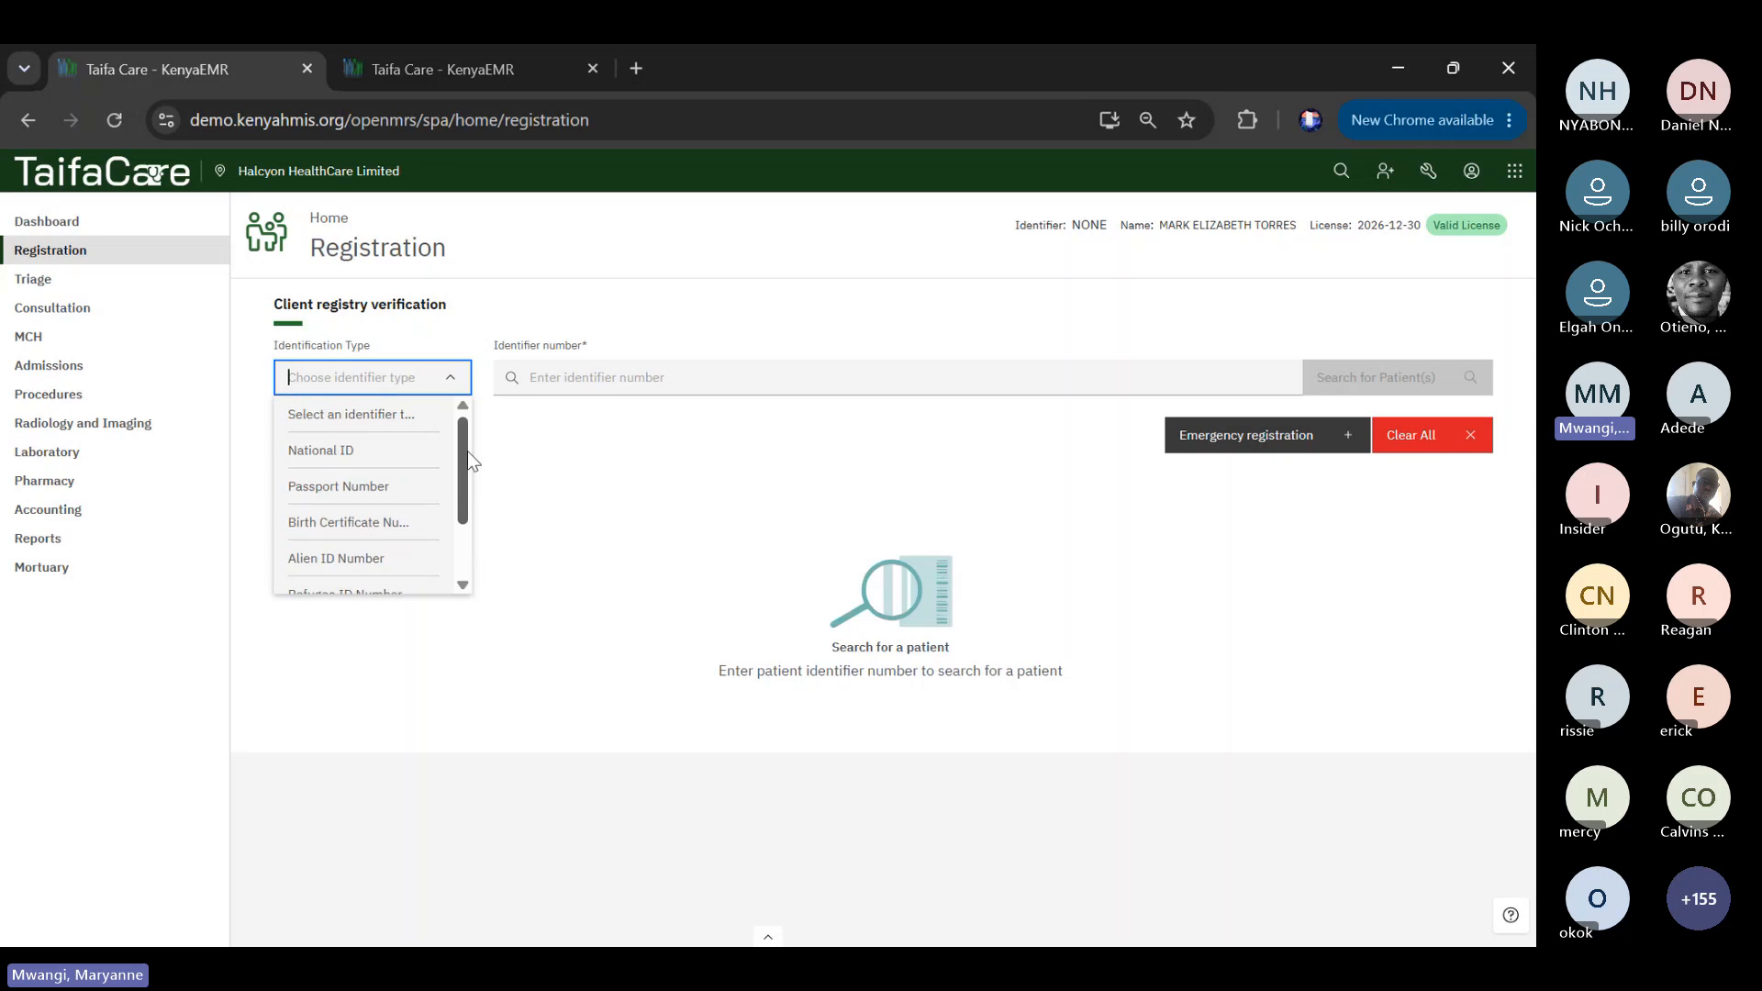
Search the client registry for the patient using identification type National ID and the patient's ID number.
{"action": "left_click", "coordinate": [329, 452]}
{"action": "left_click", "coordinate": [575, 382]}
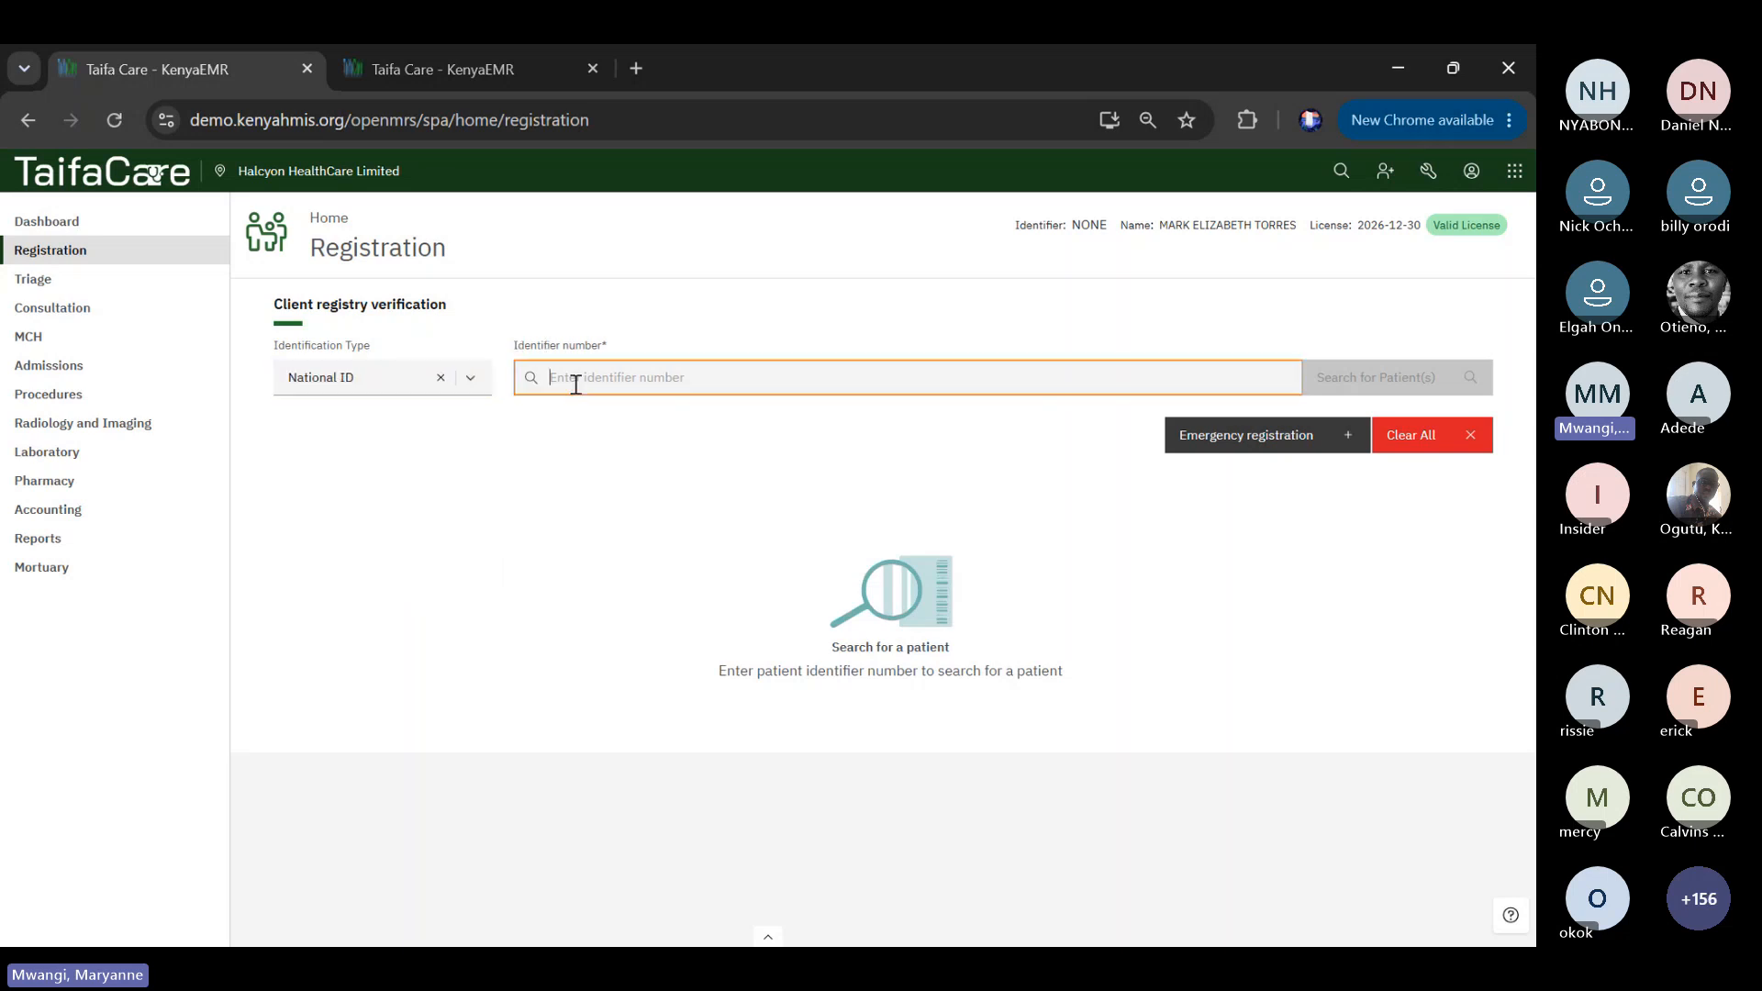
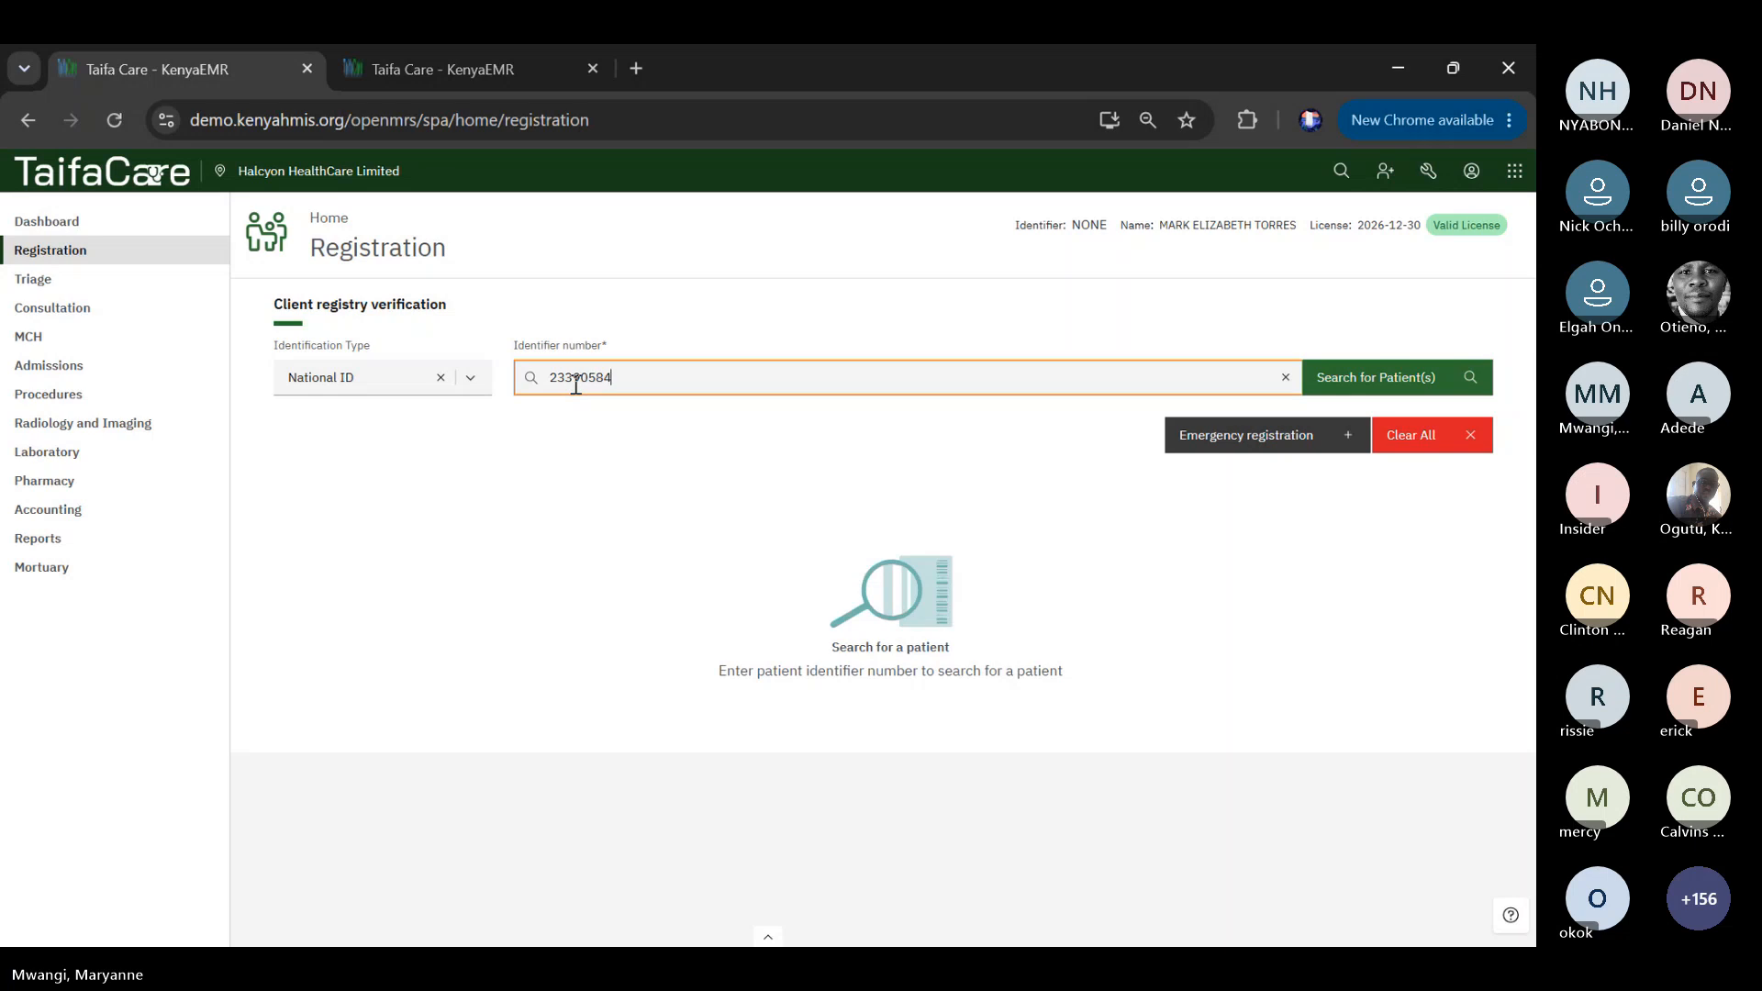
{"action": "left_click", "coordinate": [1371, 376]}
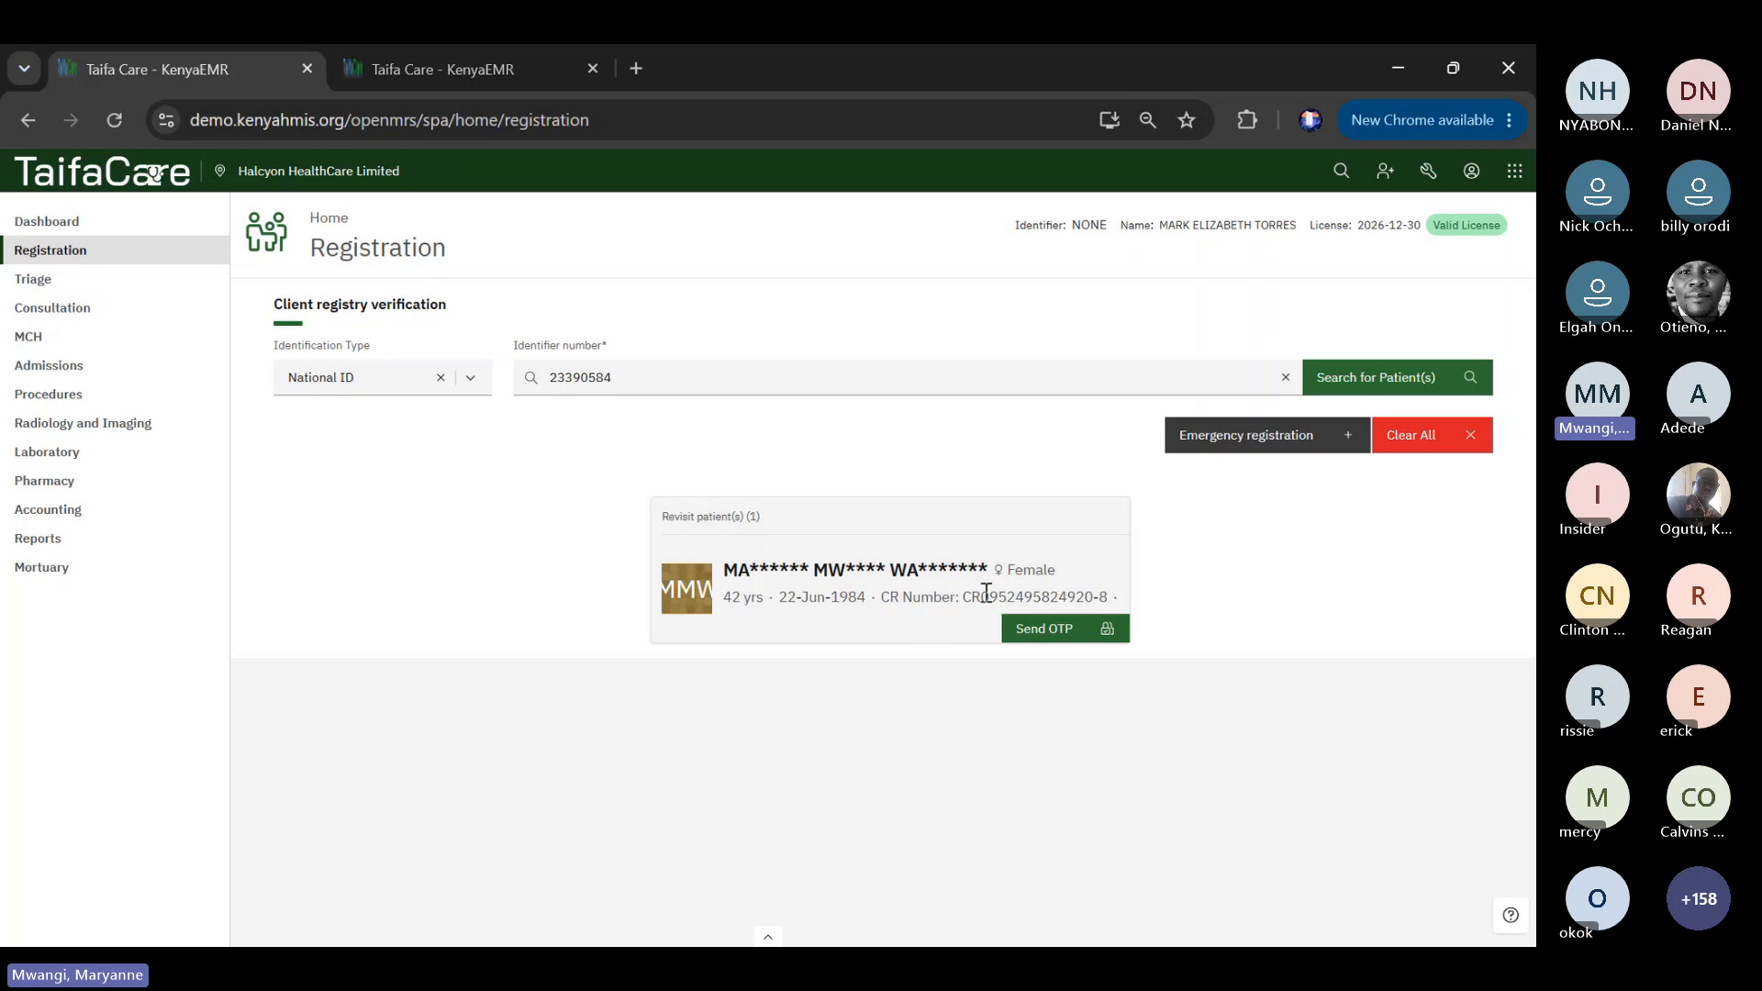
Send a one-time code to the patient's registered phone, enter the OTP verification code and verify it.
{"action": "left_click", "coordinate": [1068, 633]}
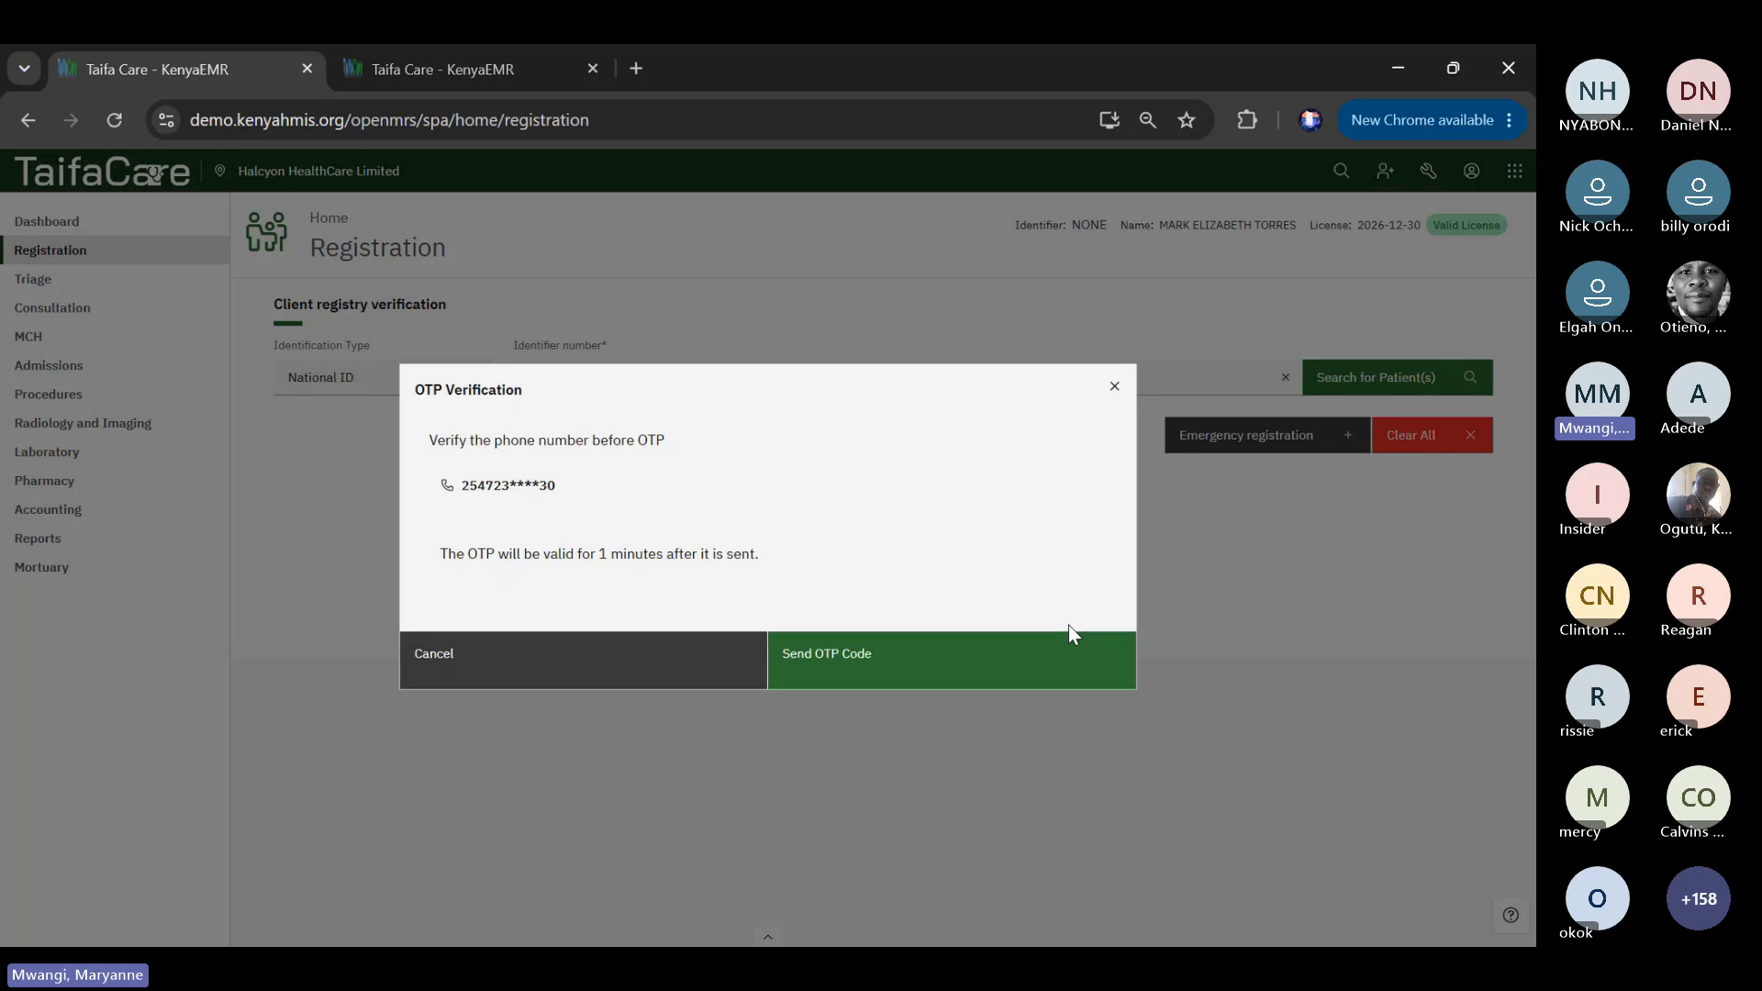
{"action": "left_click", "coordinate": [924, 652]}
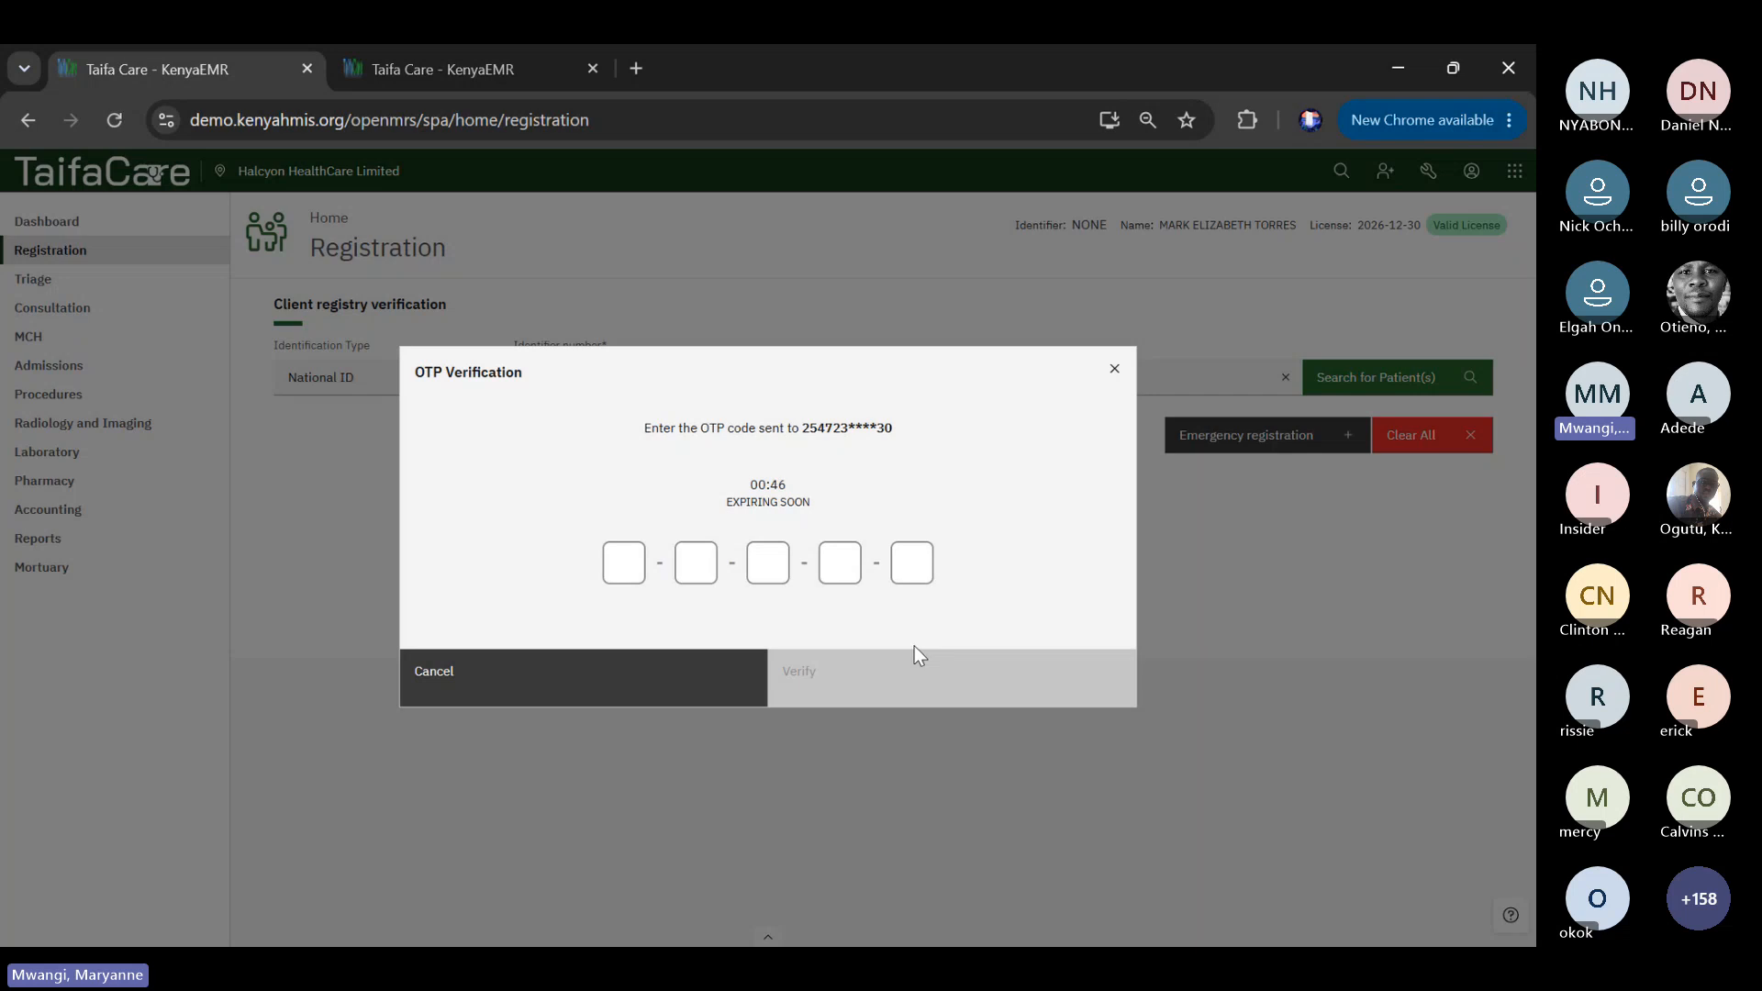
{"action": "left_click", "coordinate": [630, 555]}
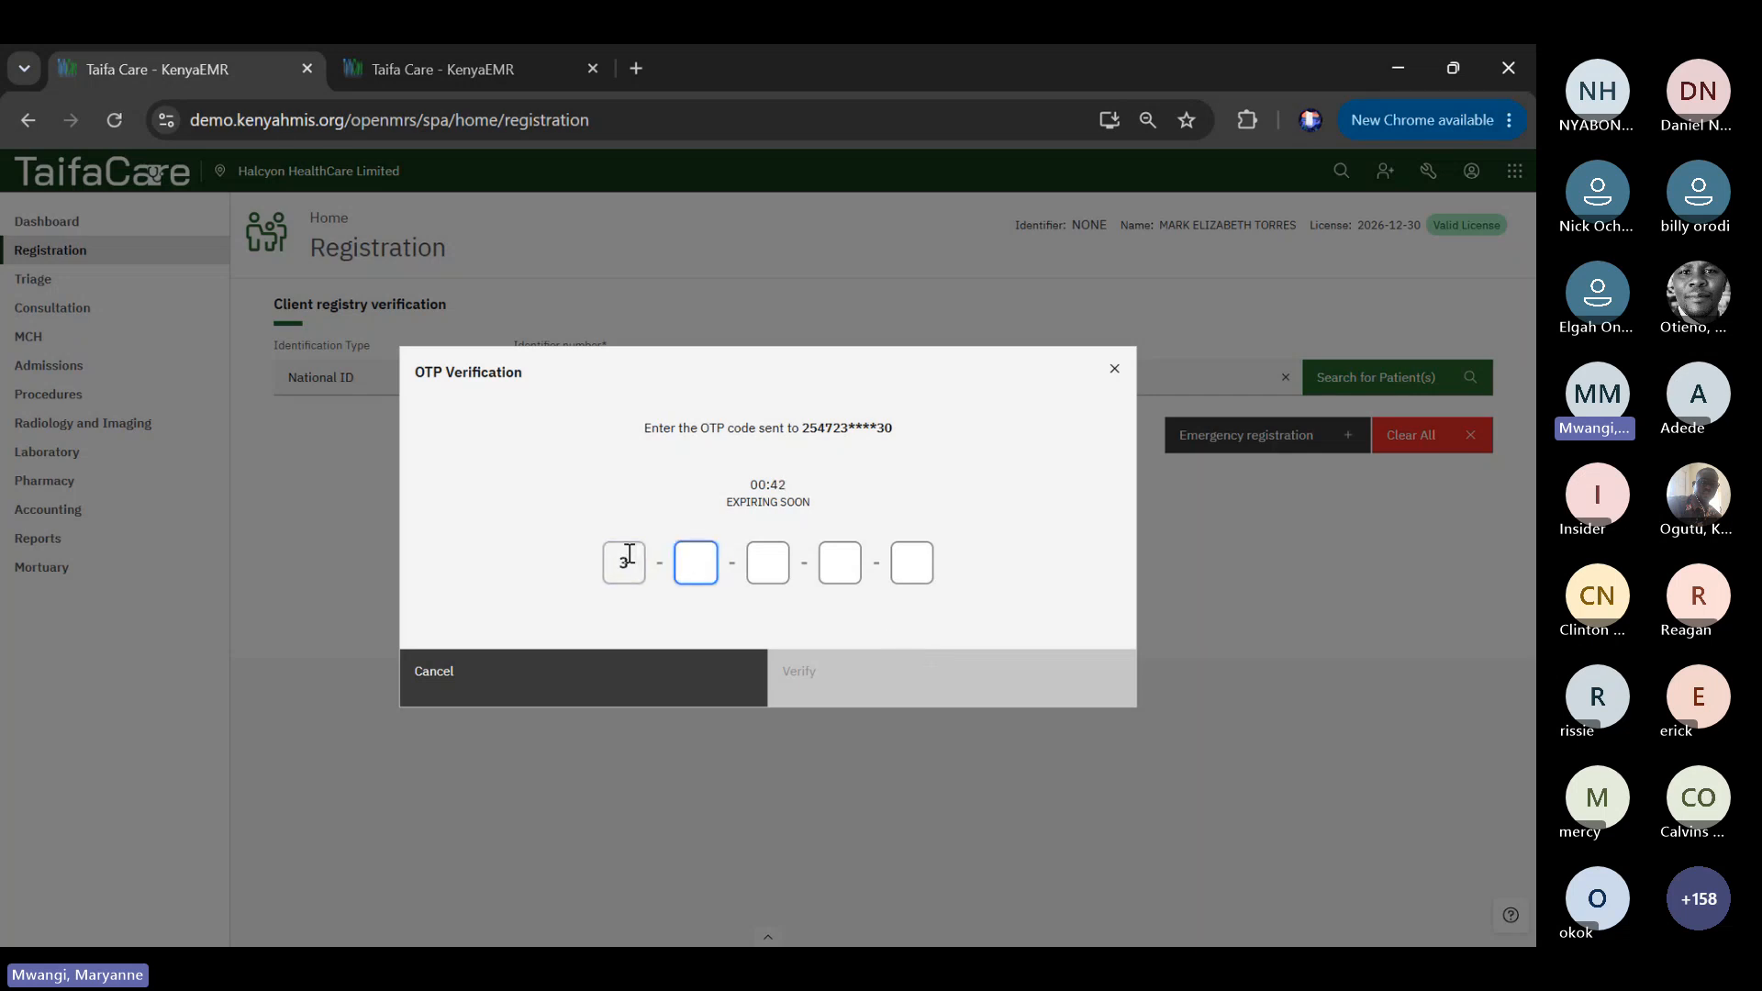
{"action": "left_click", "coordinate": [983, 675]}
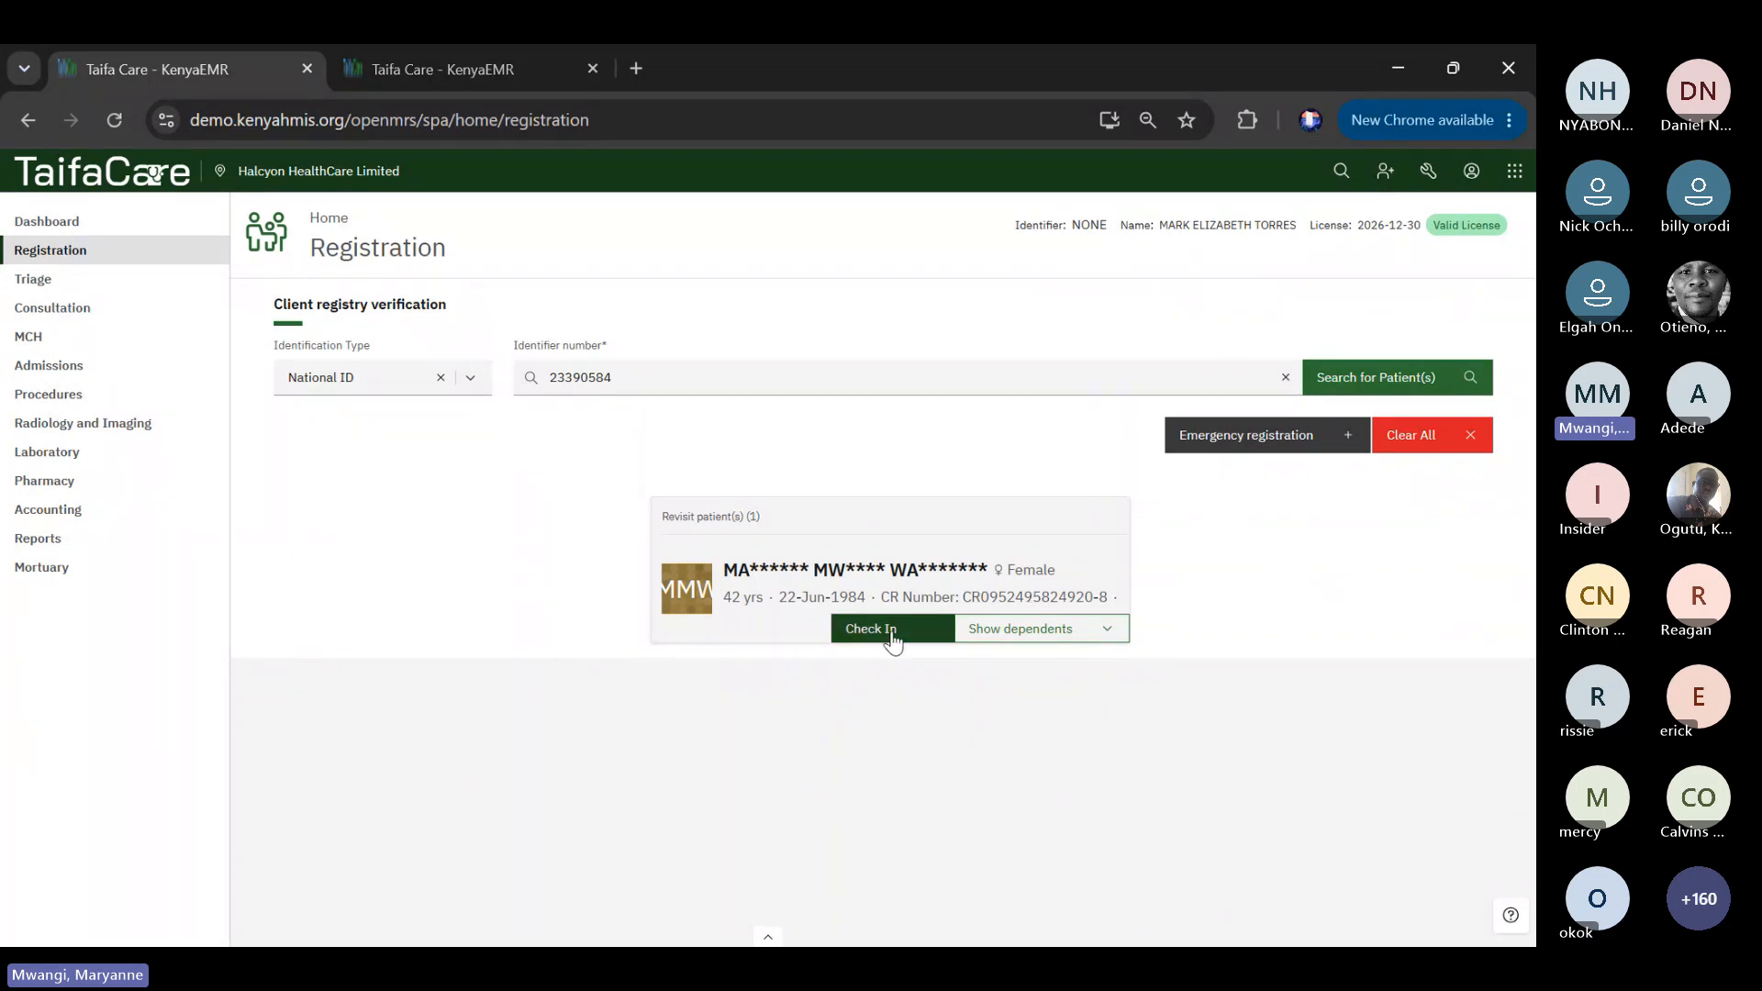
Review the patient's dependents and the check-in visit form, hiding the dependents and closing the form without starting a visit.
{"action": "left_click", "coordinate": [1109, 626]}
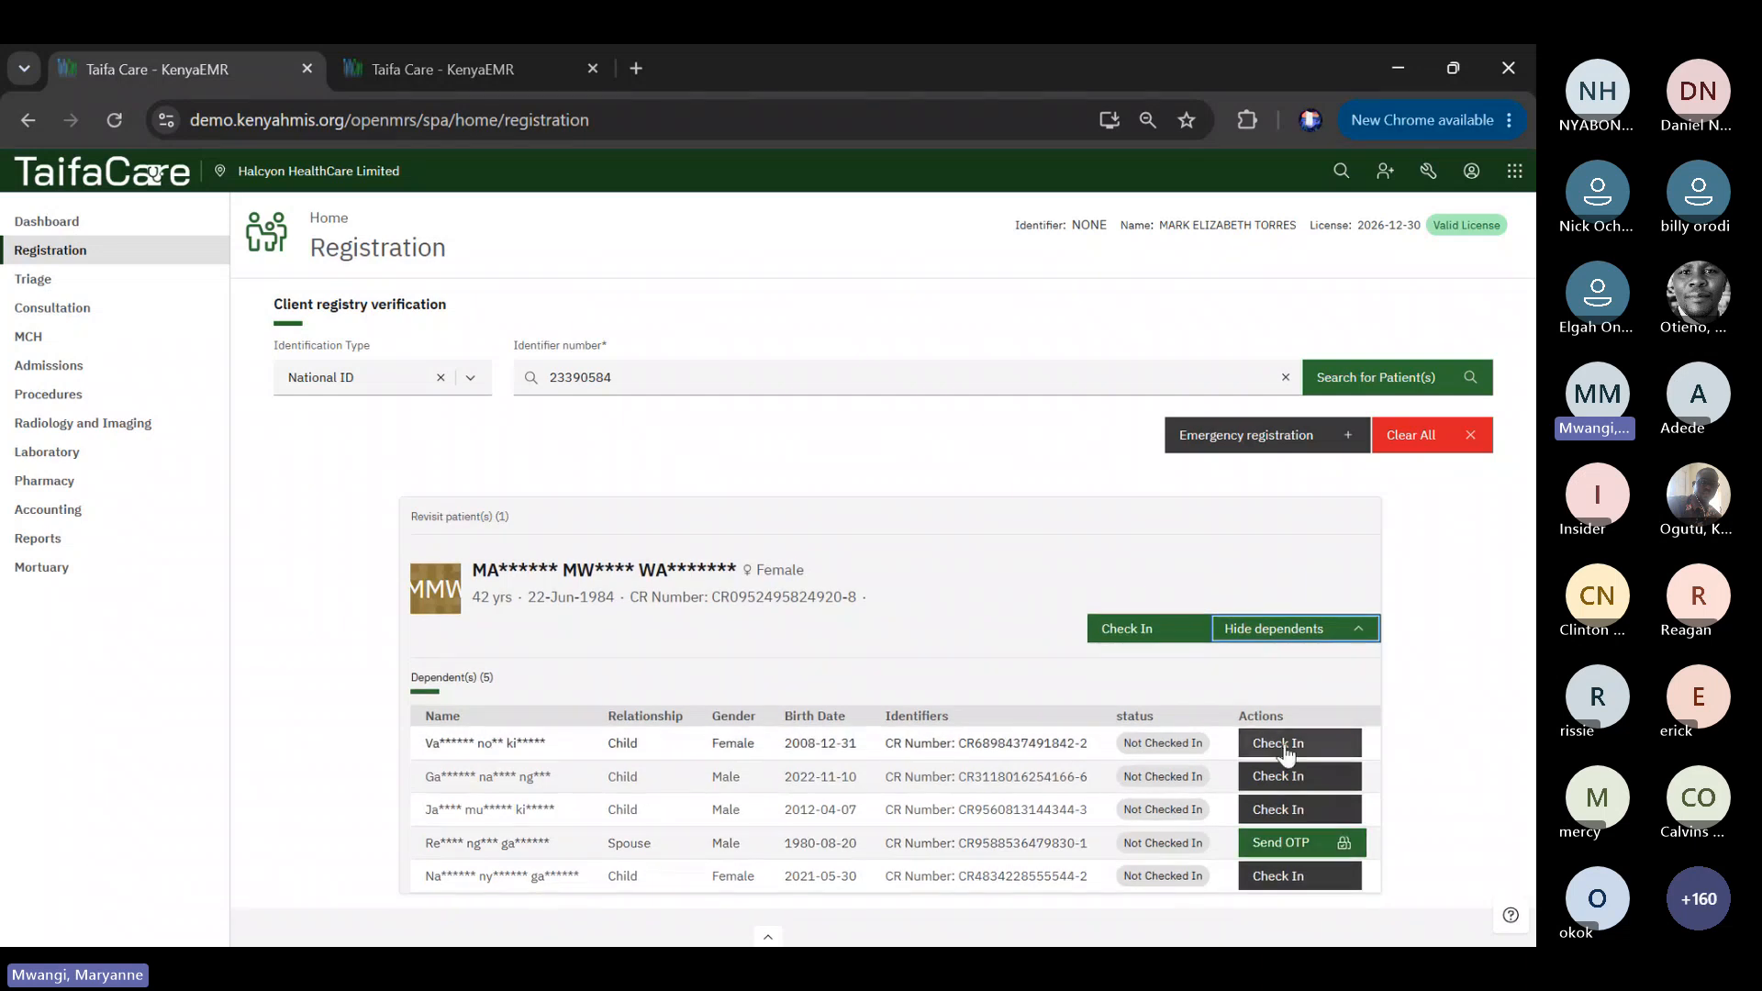
{"action": "left_click", "coordinate": [1138, 638]}
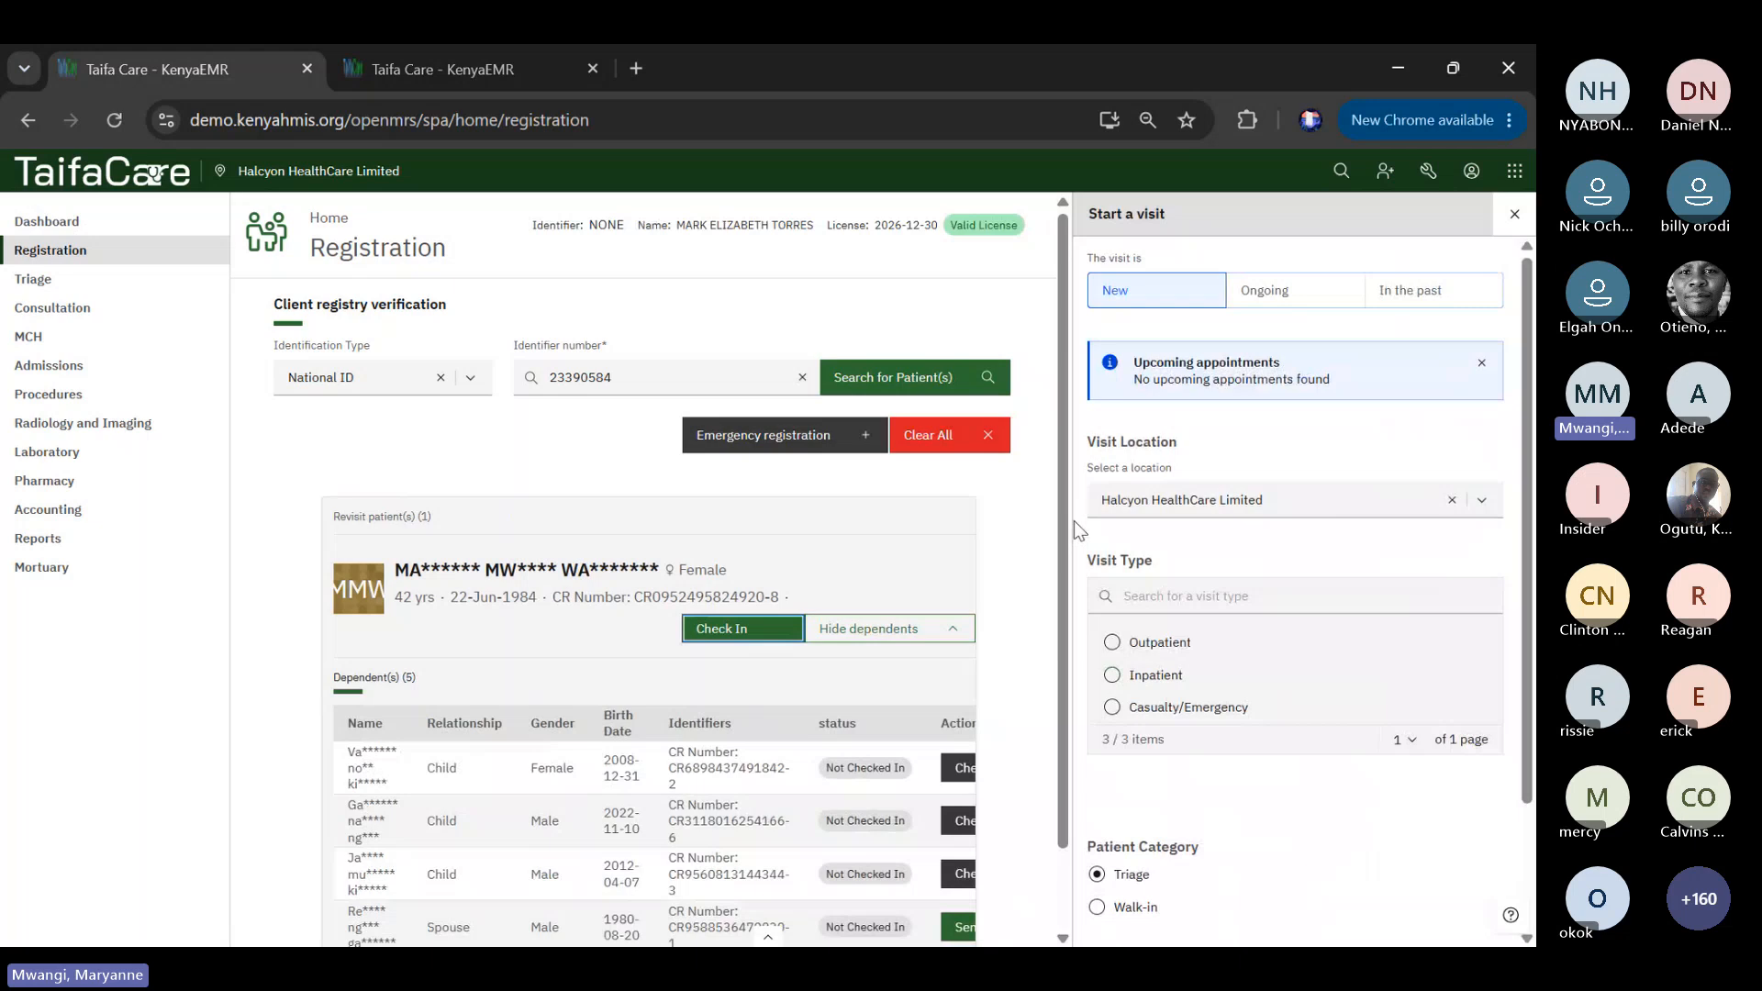
{"action": "left_click", "coordinate": [944, 629]}
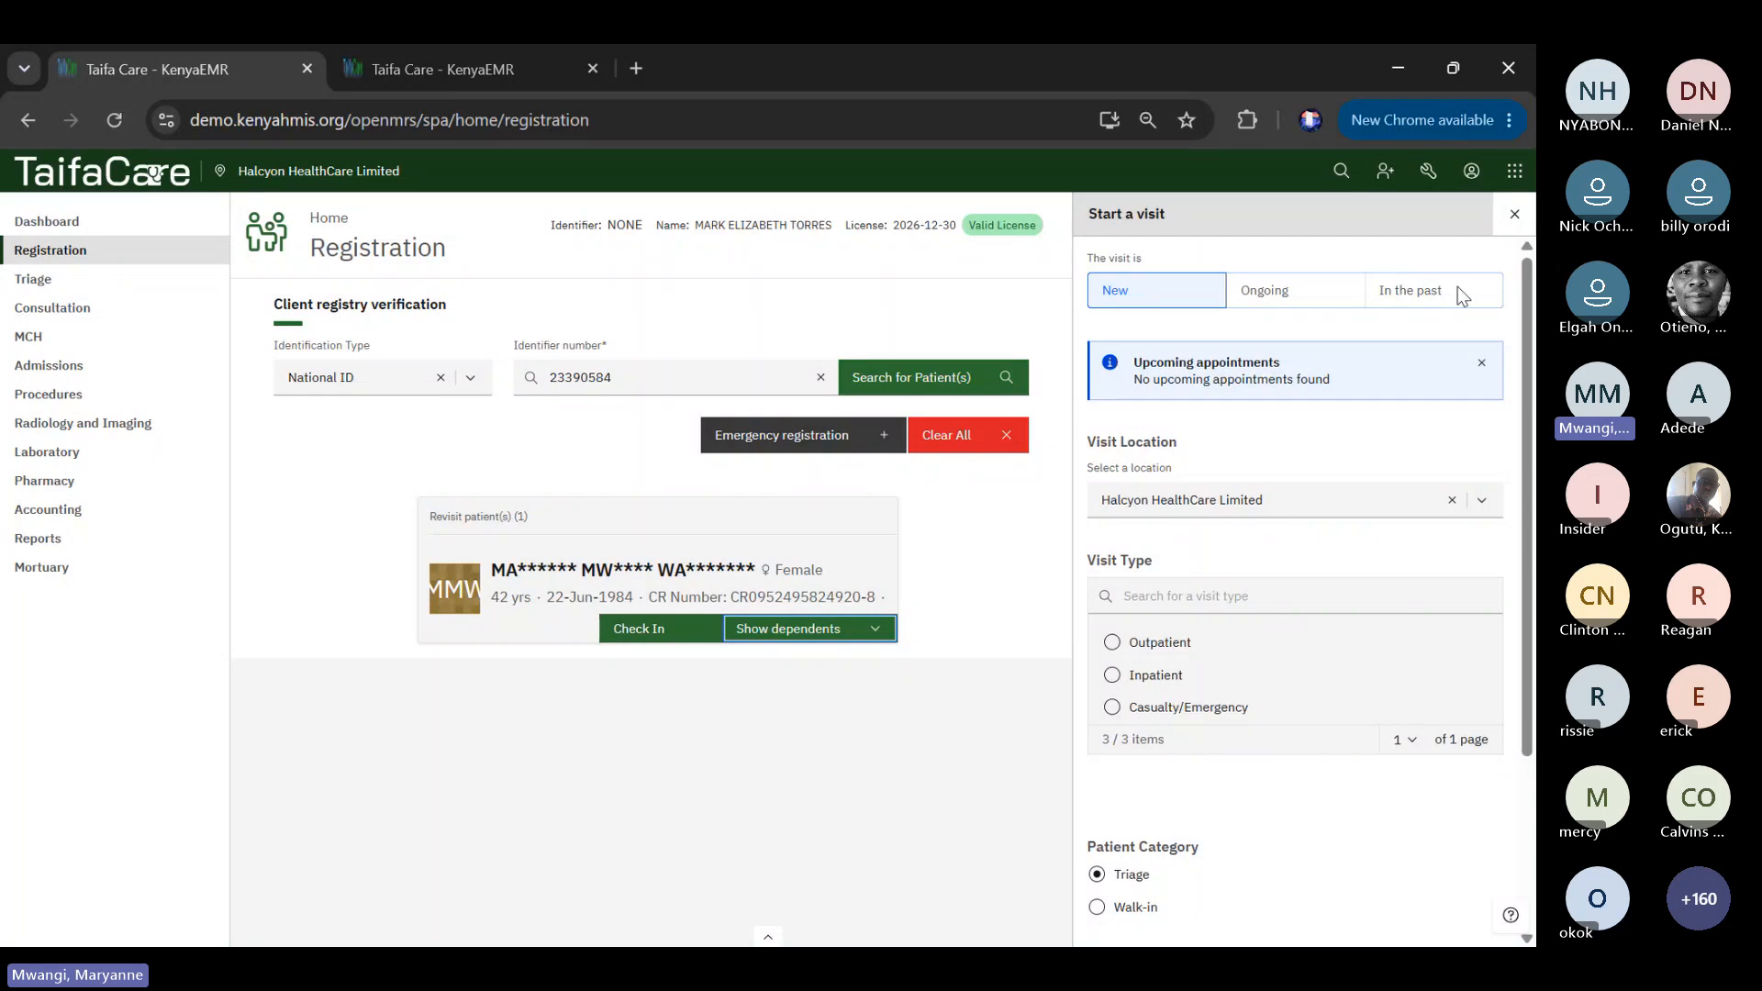
{"action": "left_click", "coordinate": [1513, 220]}
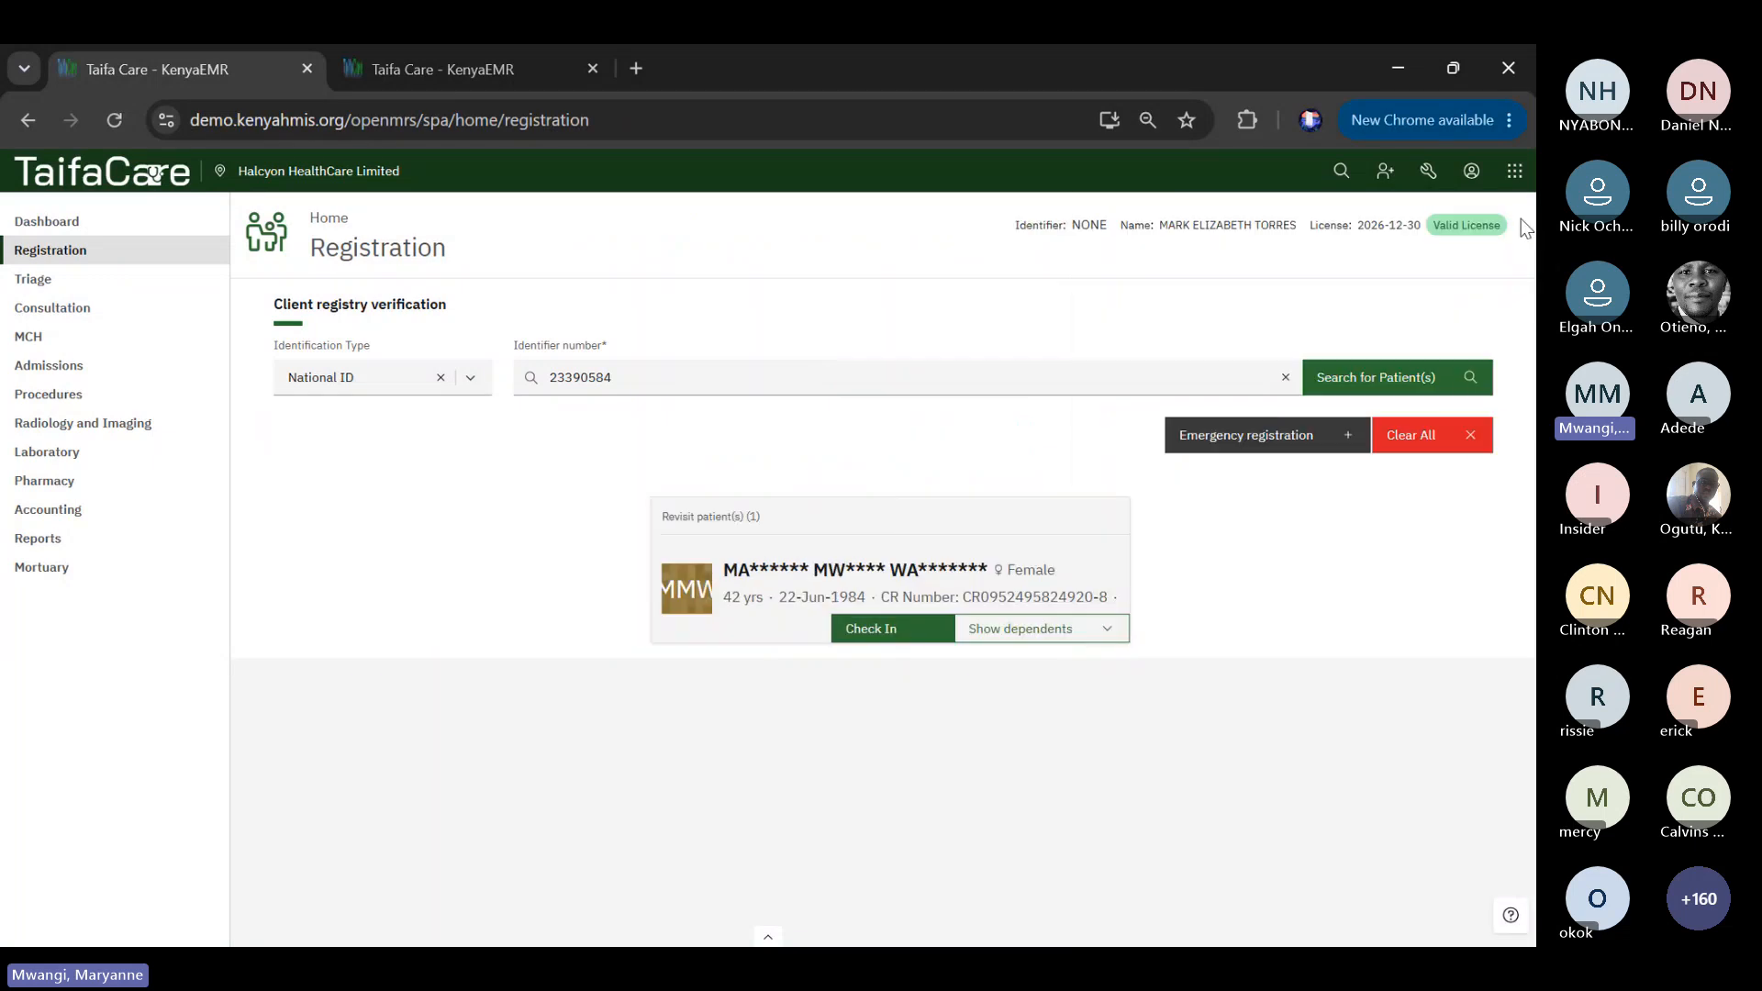
Begin checking in the found patient and set the new visit's type to Outpatient.
{"action": "left_click", "coordinate": [880, 635]}
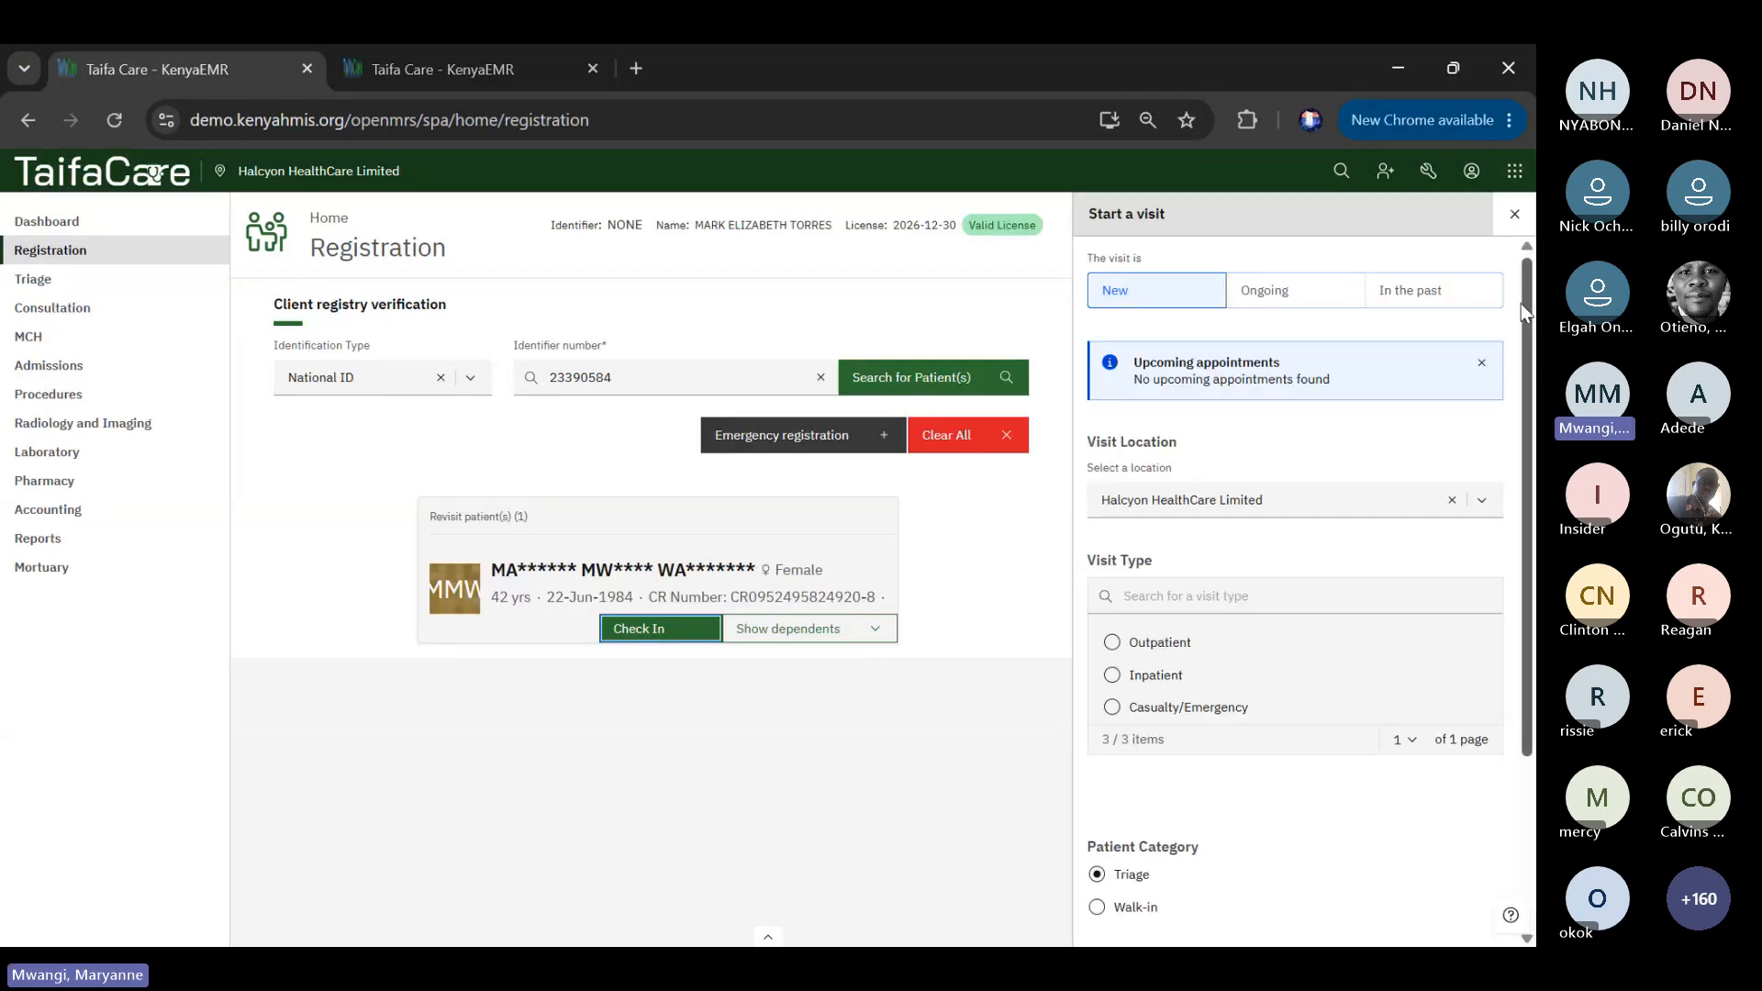
{"action": "mouse_move", "coordinate": [1531, 289]}
{"action": "left_mouse_down"}
{"action": "mouse_move", "coordinate": [1531, 316]}
{"action": "mouse_move", "coordinate": [1531, 290]}
{"action": "left_mouse_up"}
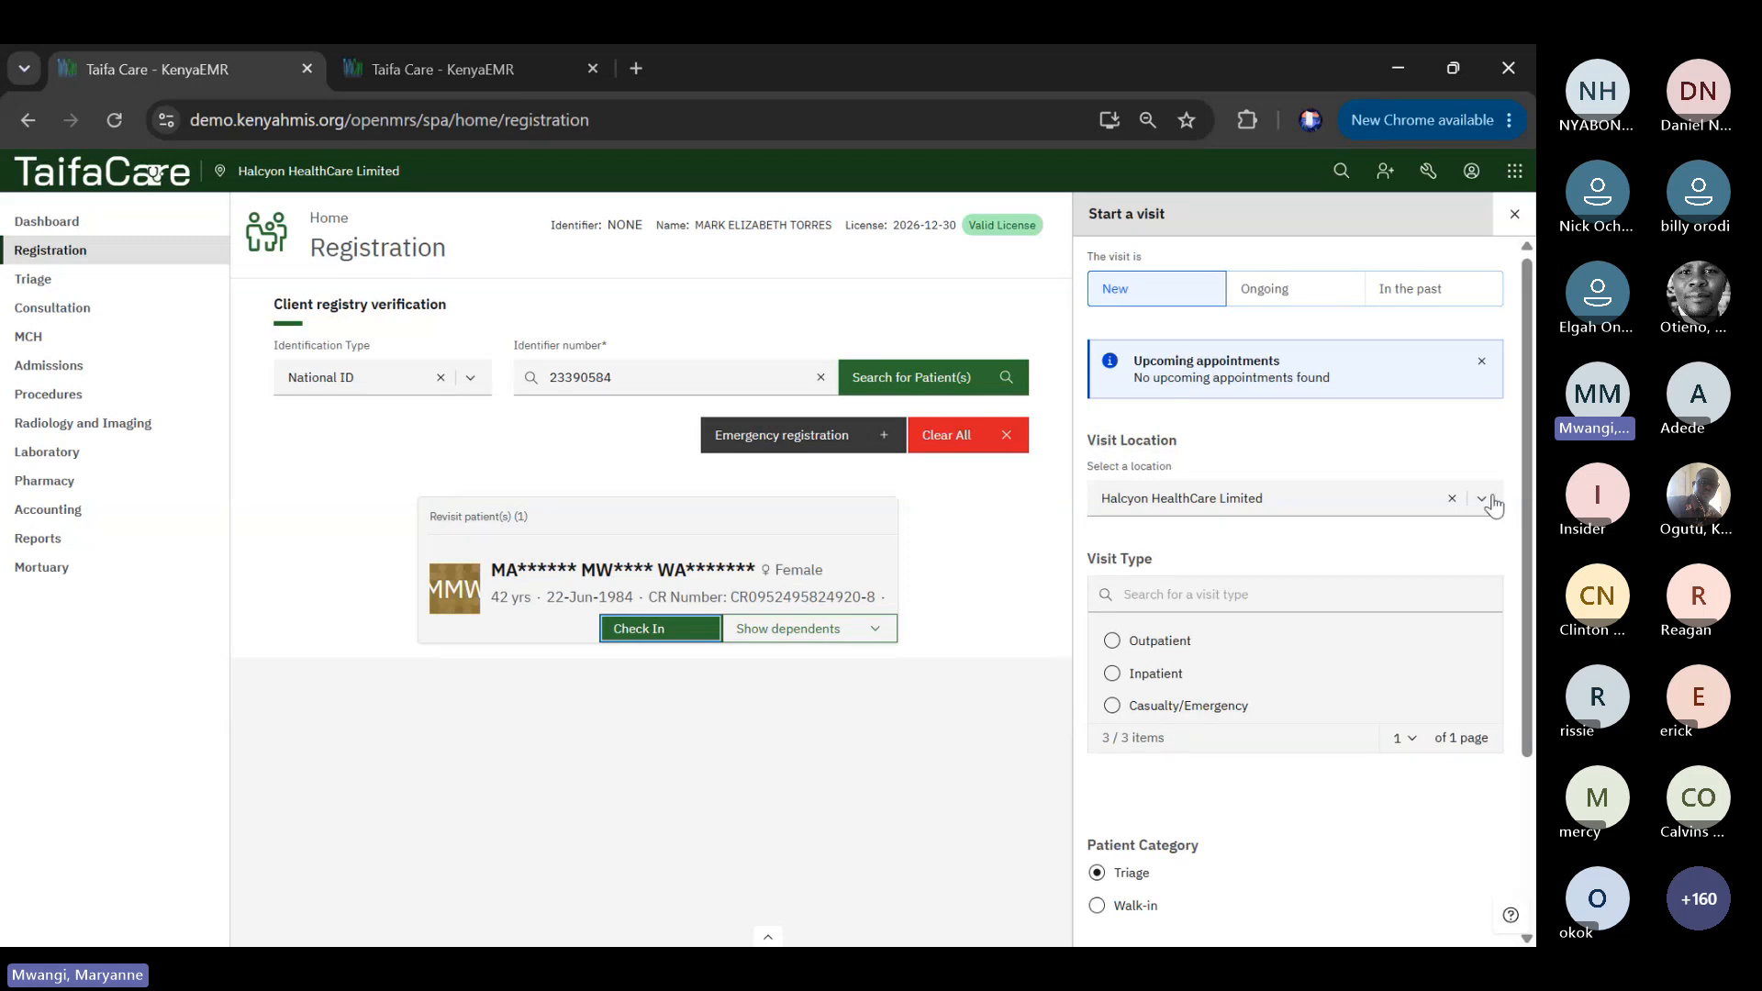
{"action": "left_click_drag", "start_coordinate": [1526, 405], "coordinate": [1535, 434]}
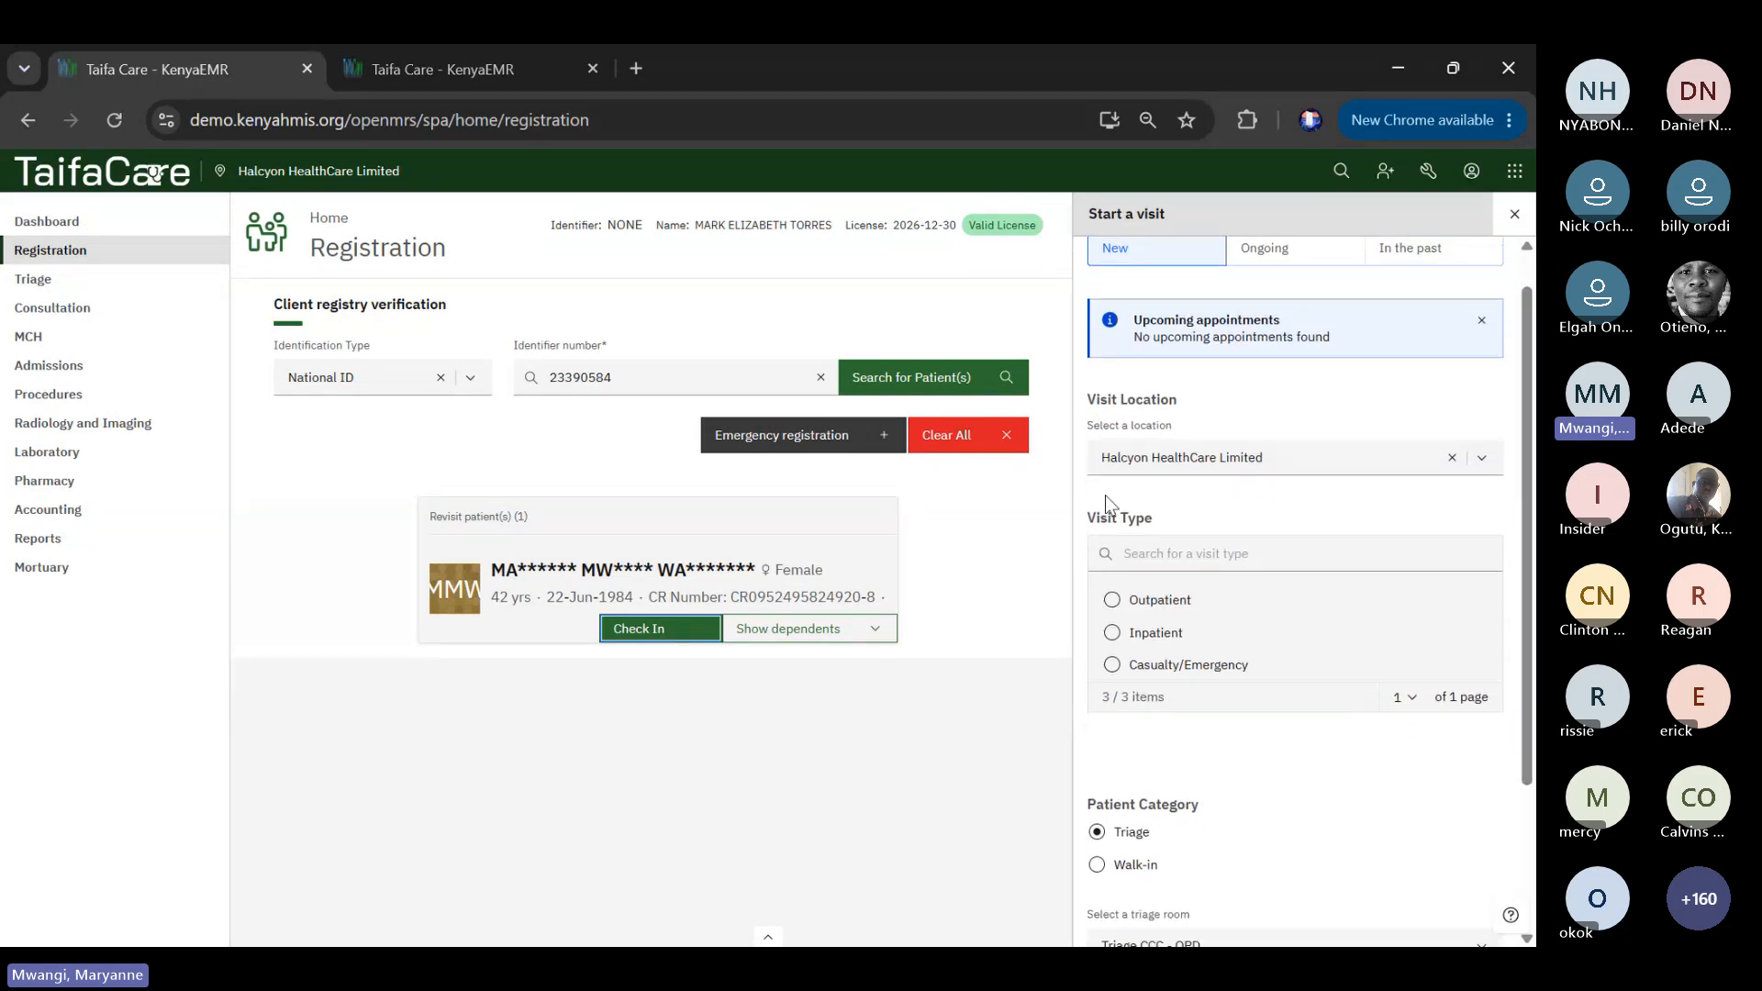
{"action": "left_click", "coordinate": [1112, 601]}
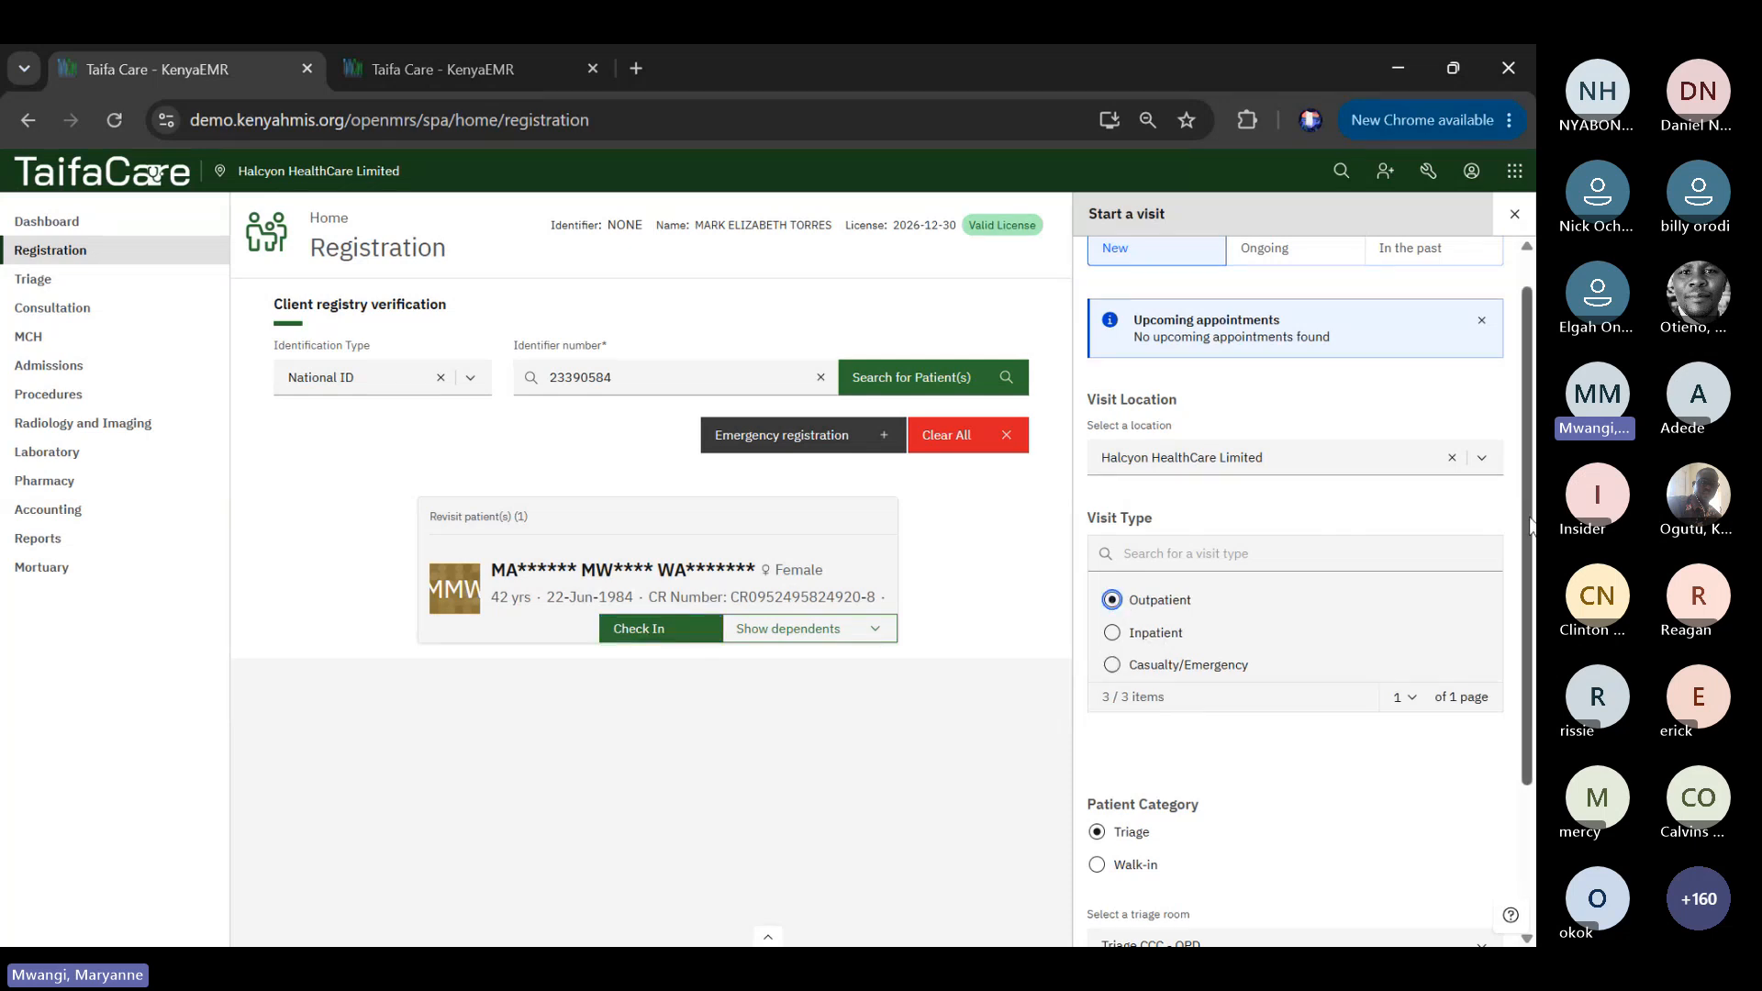
Set the triage room for the visit to Triage Room 2 - OPD.
{"action": "scroll", "coordinate": [1530, 523], "scroll_direction": "down", "scroll_amount": 2}
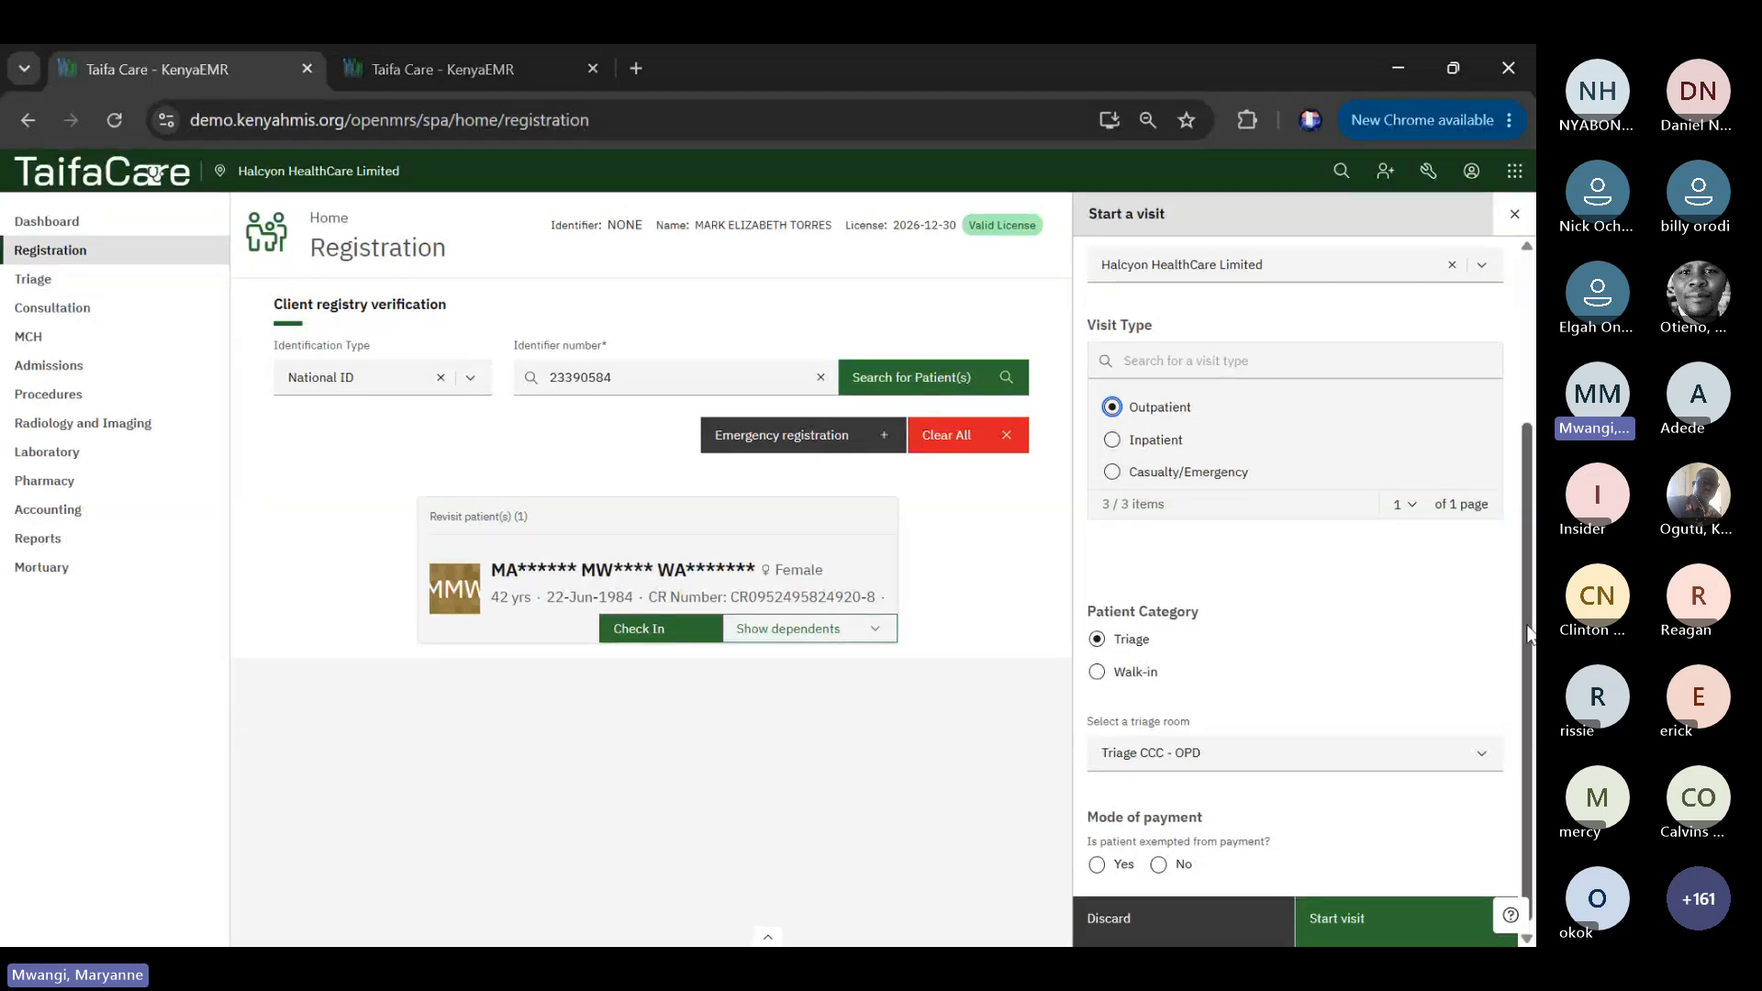
{"action": "left_click_drag", "start_coordinate": [1527, 629], "coordinate": [1527, 635]}
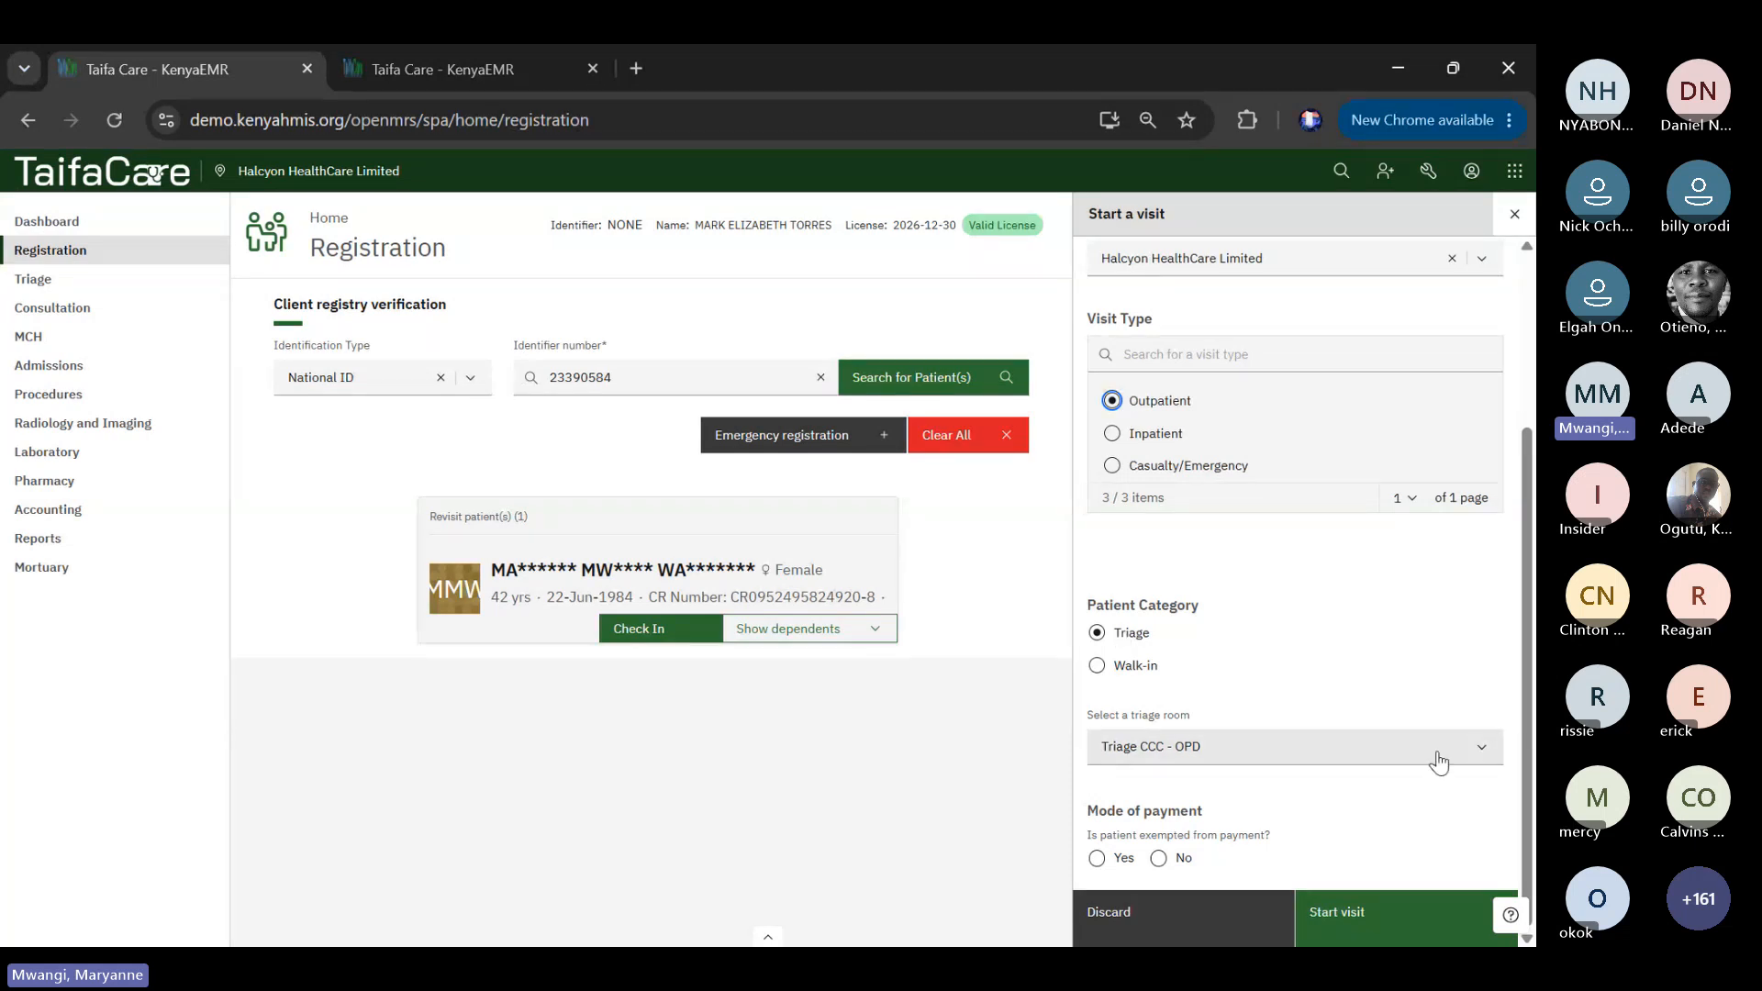
{"action": "left_click", "coordinate": [1473, 760]}
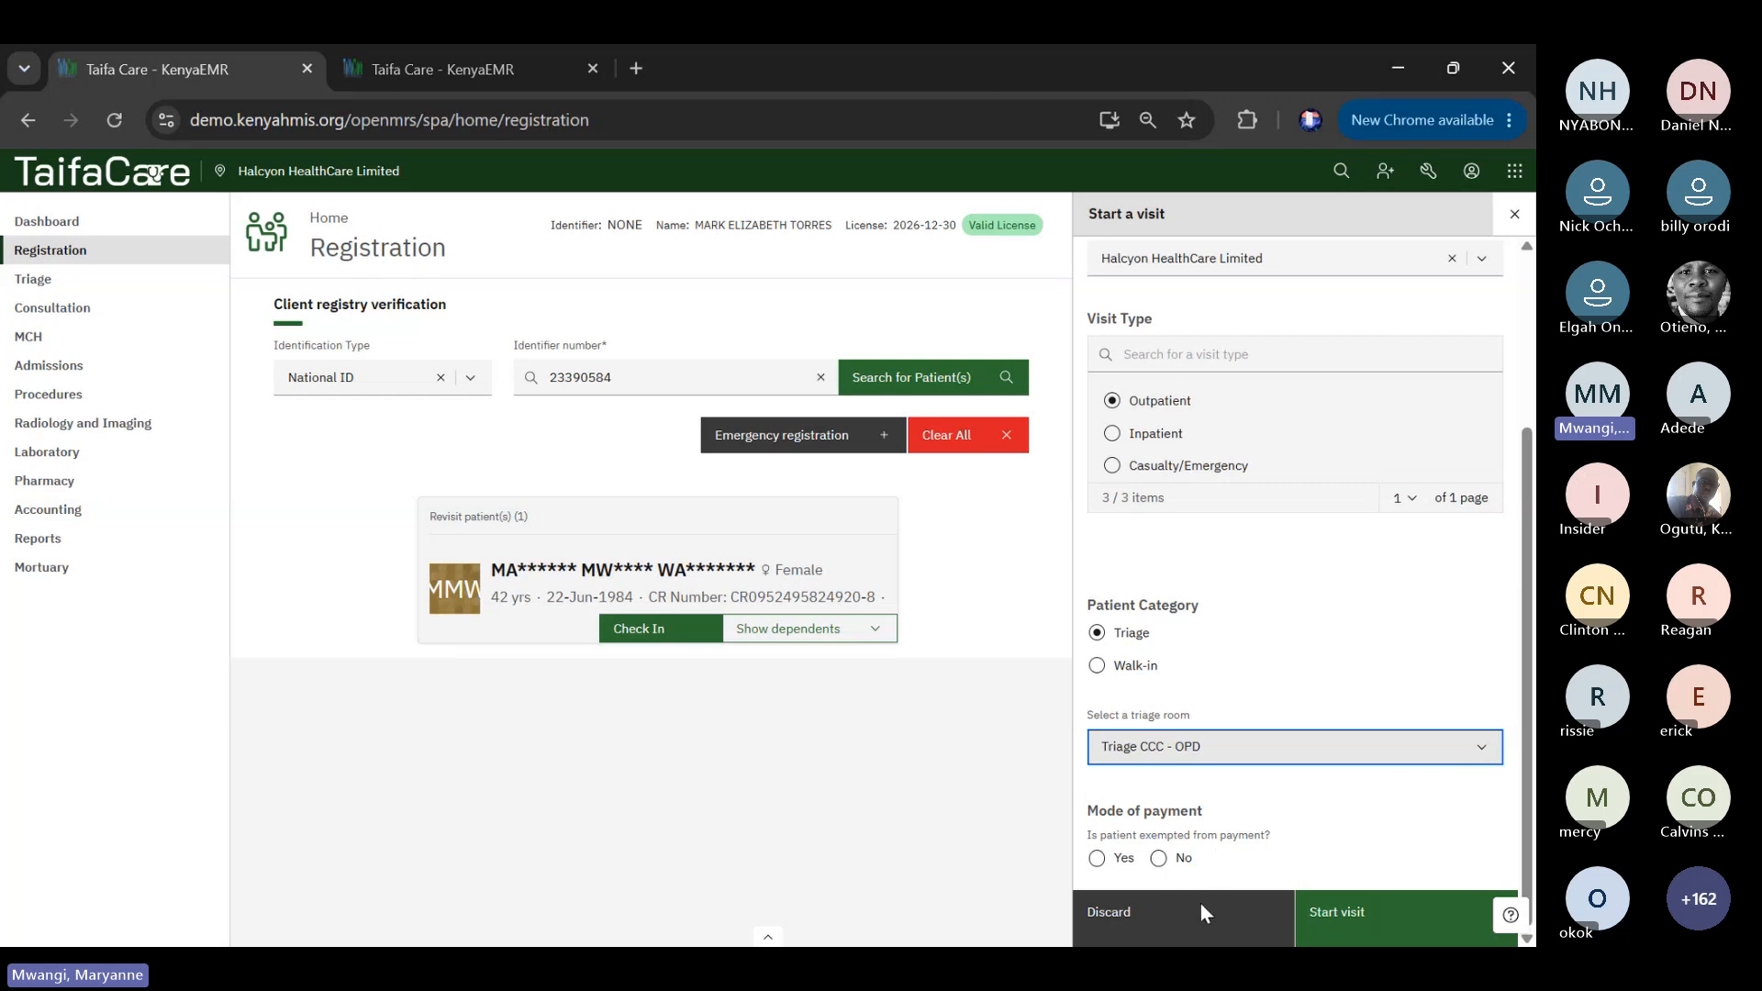
{"action": "key", "text": "Down"}
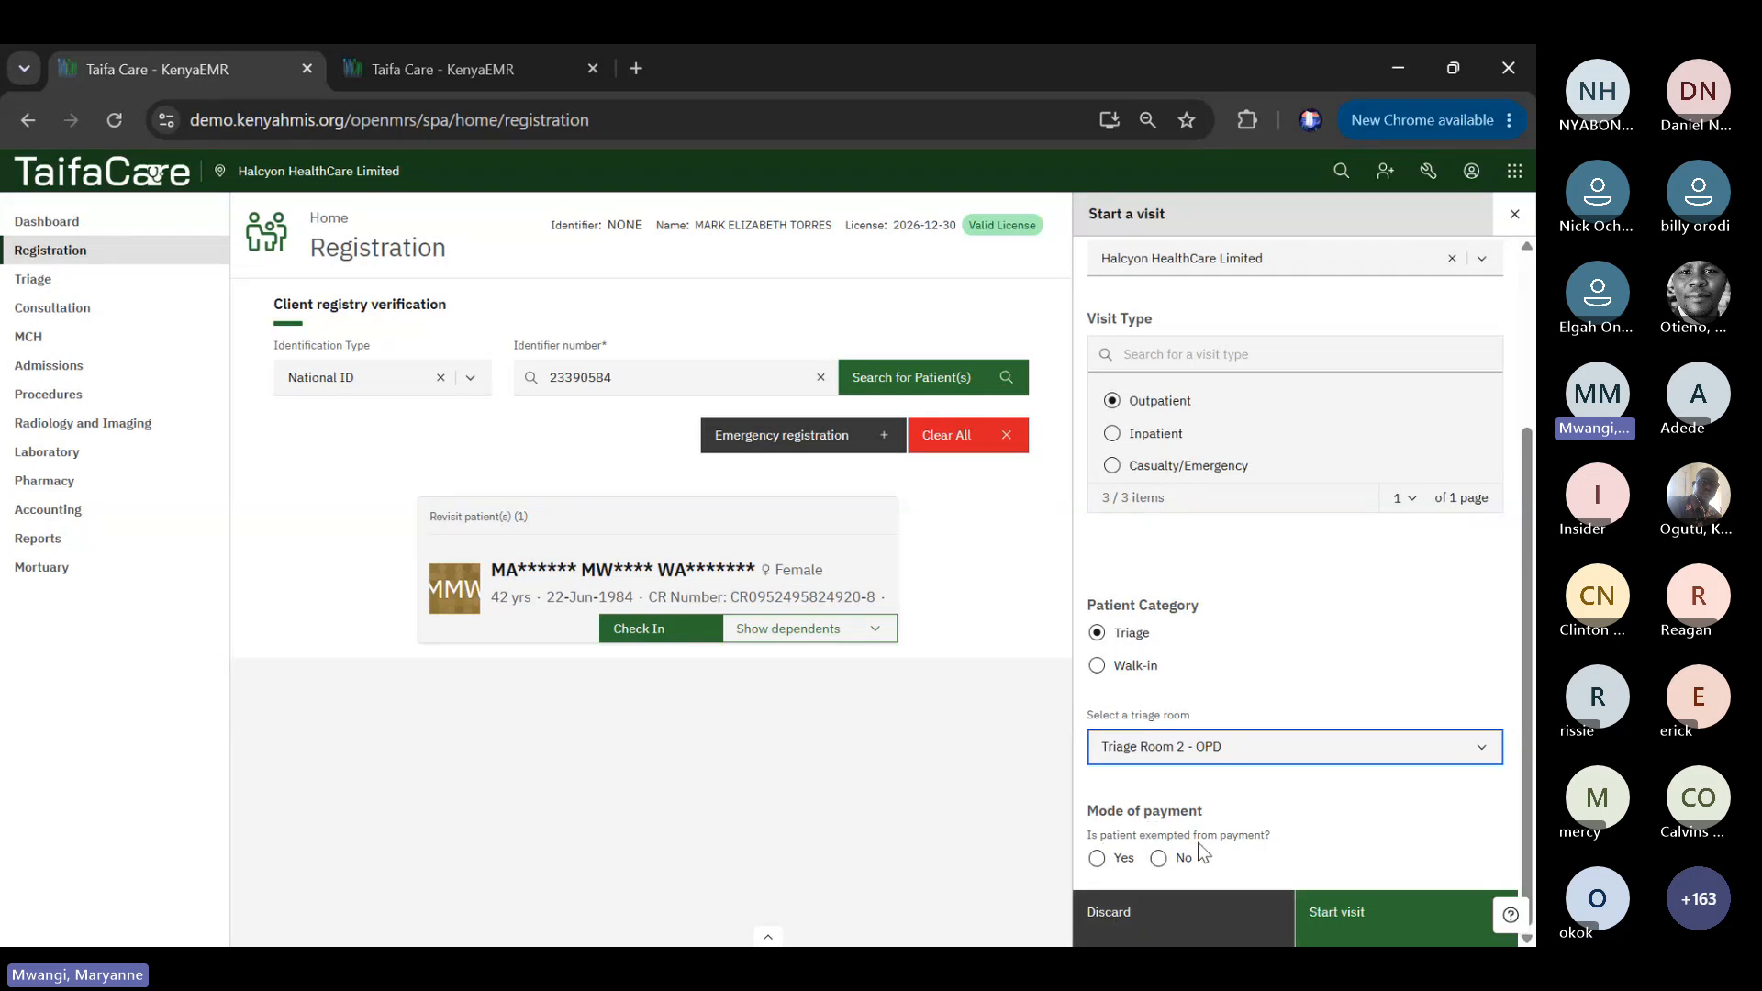
Mark the patient as not exempted from payment and set the triage room to Triage Room 1 - OPD.
{"action": "left_click", "coordinate": [1097, 859]}
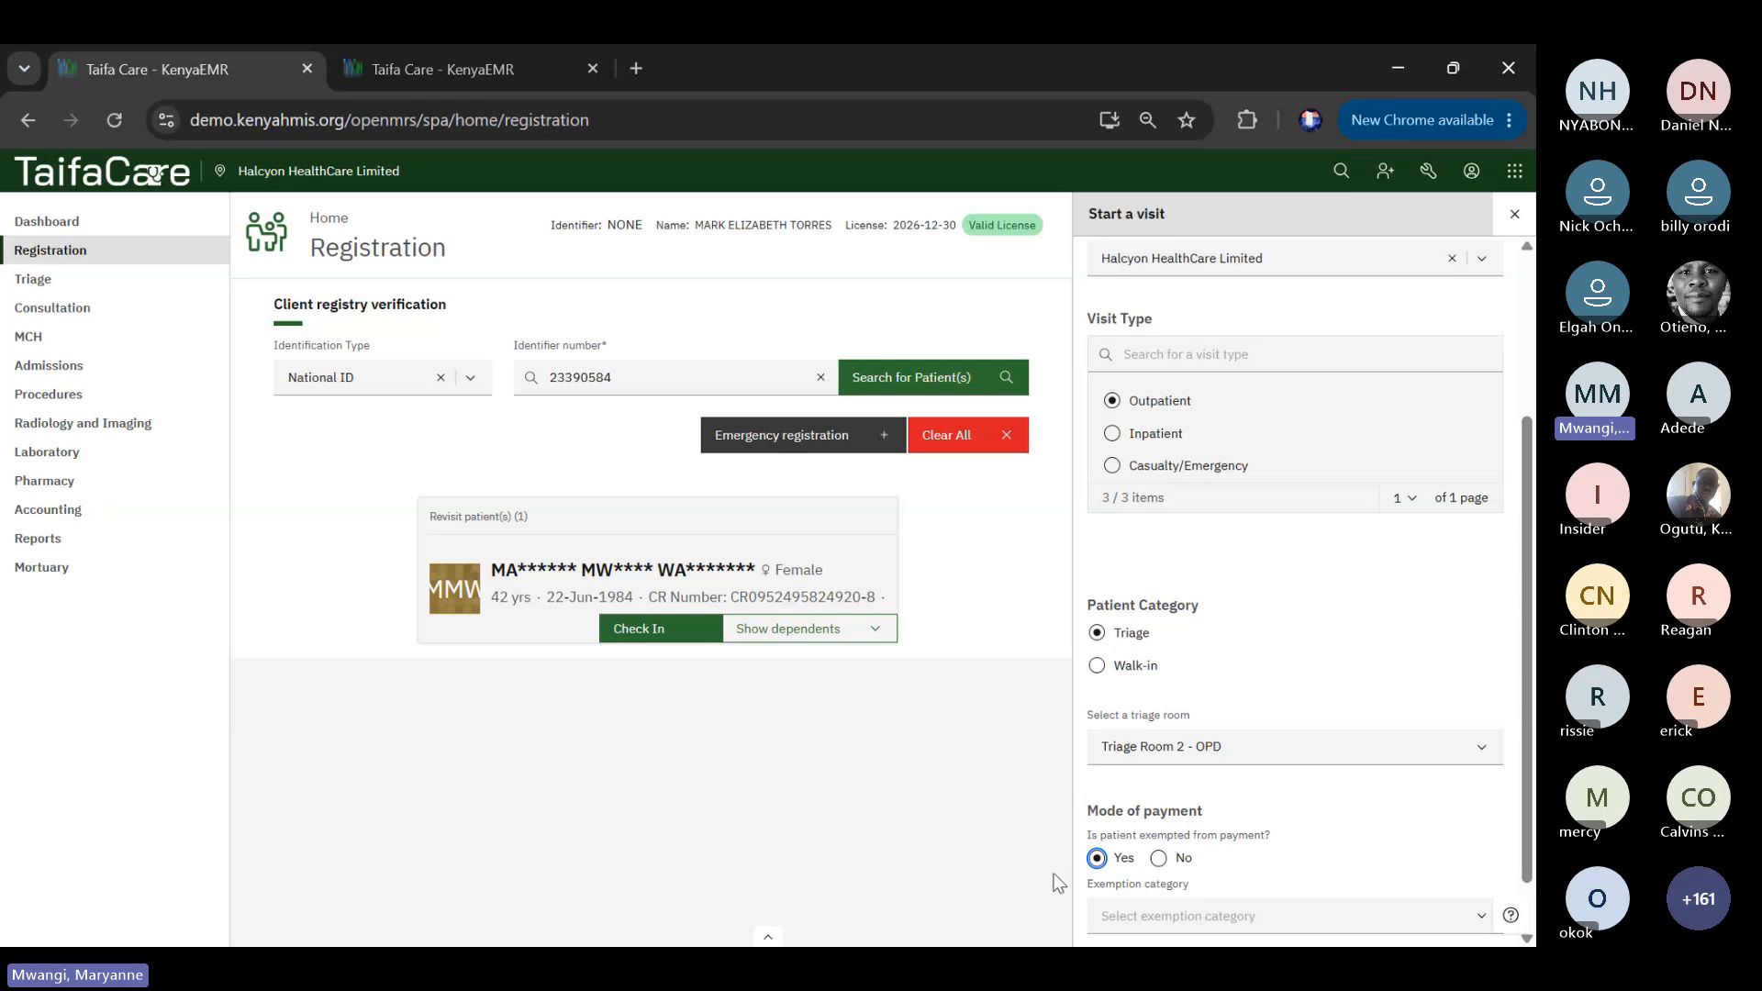
{"action": "left_click", "coordinate": [1180, 858]}
{"action": "scroll", "coordinate": [1497, 448], "scroll_direction": "down", "scroll_amount": 1}
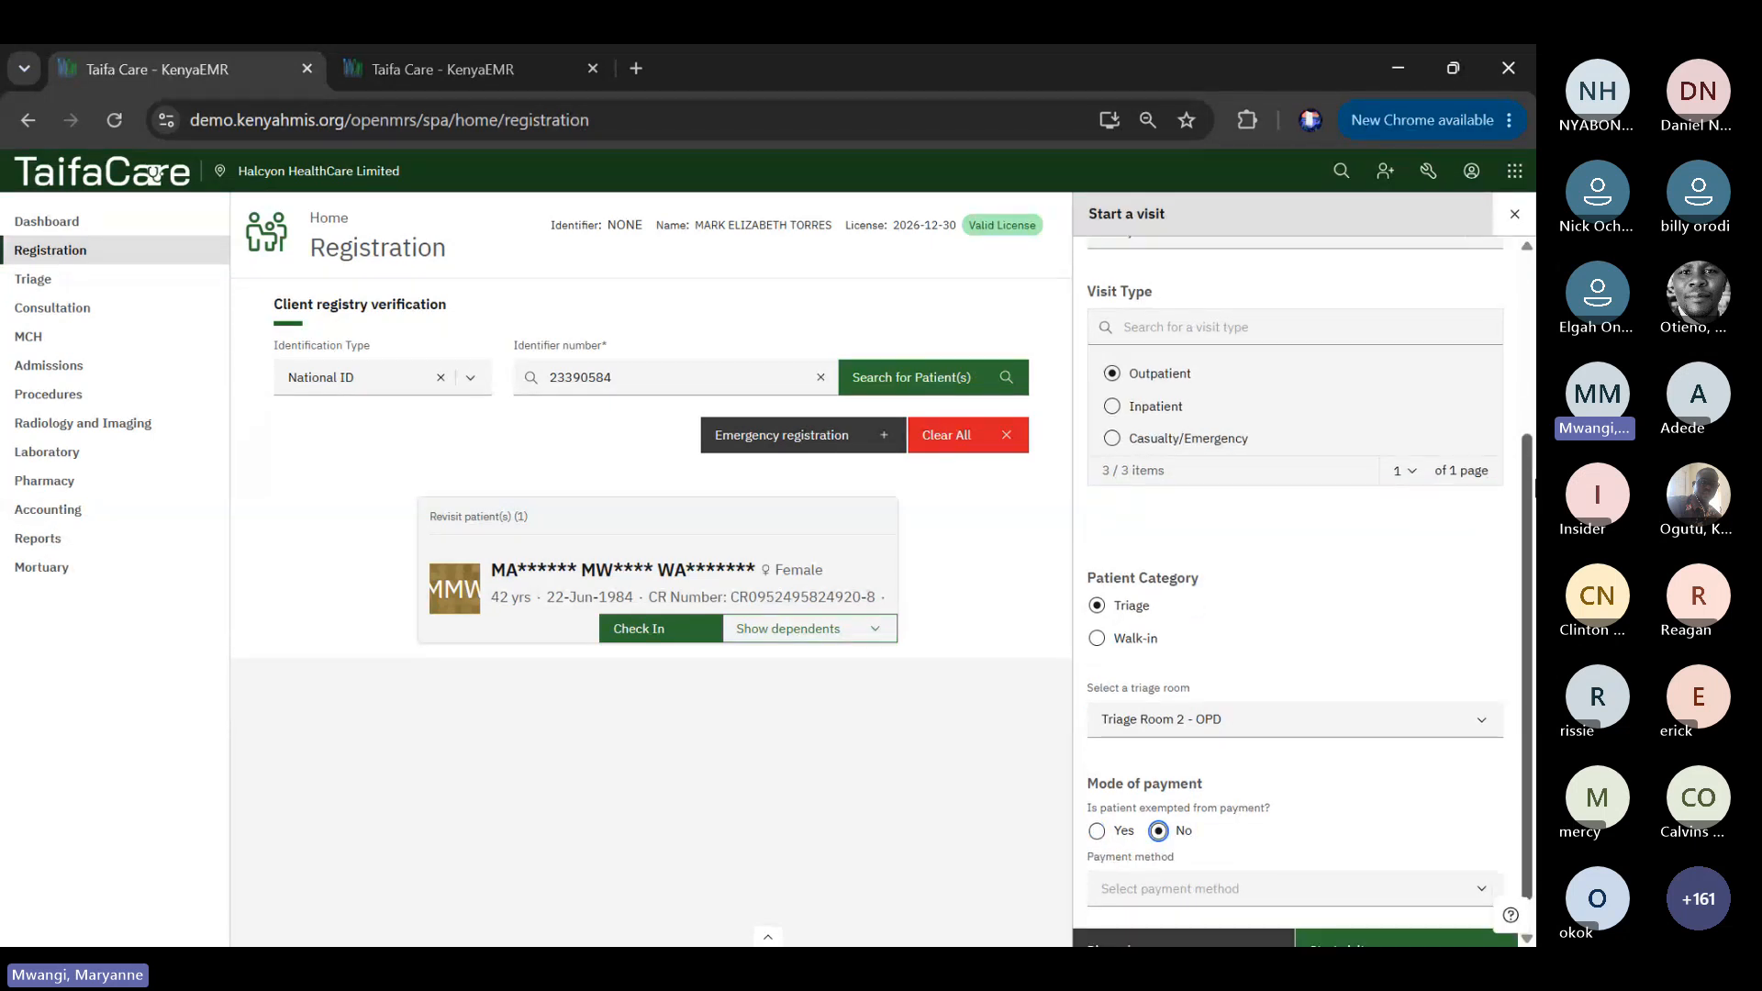
{"action": "left_click", "coordinate": [1143, 854]}
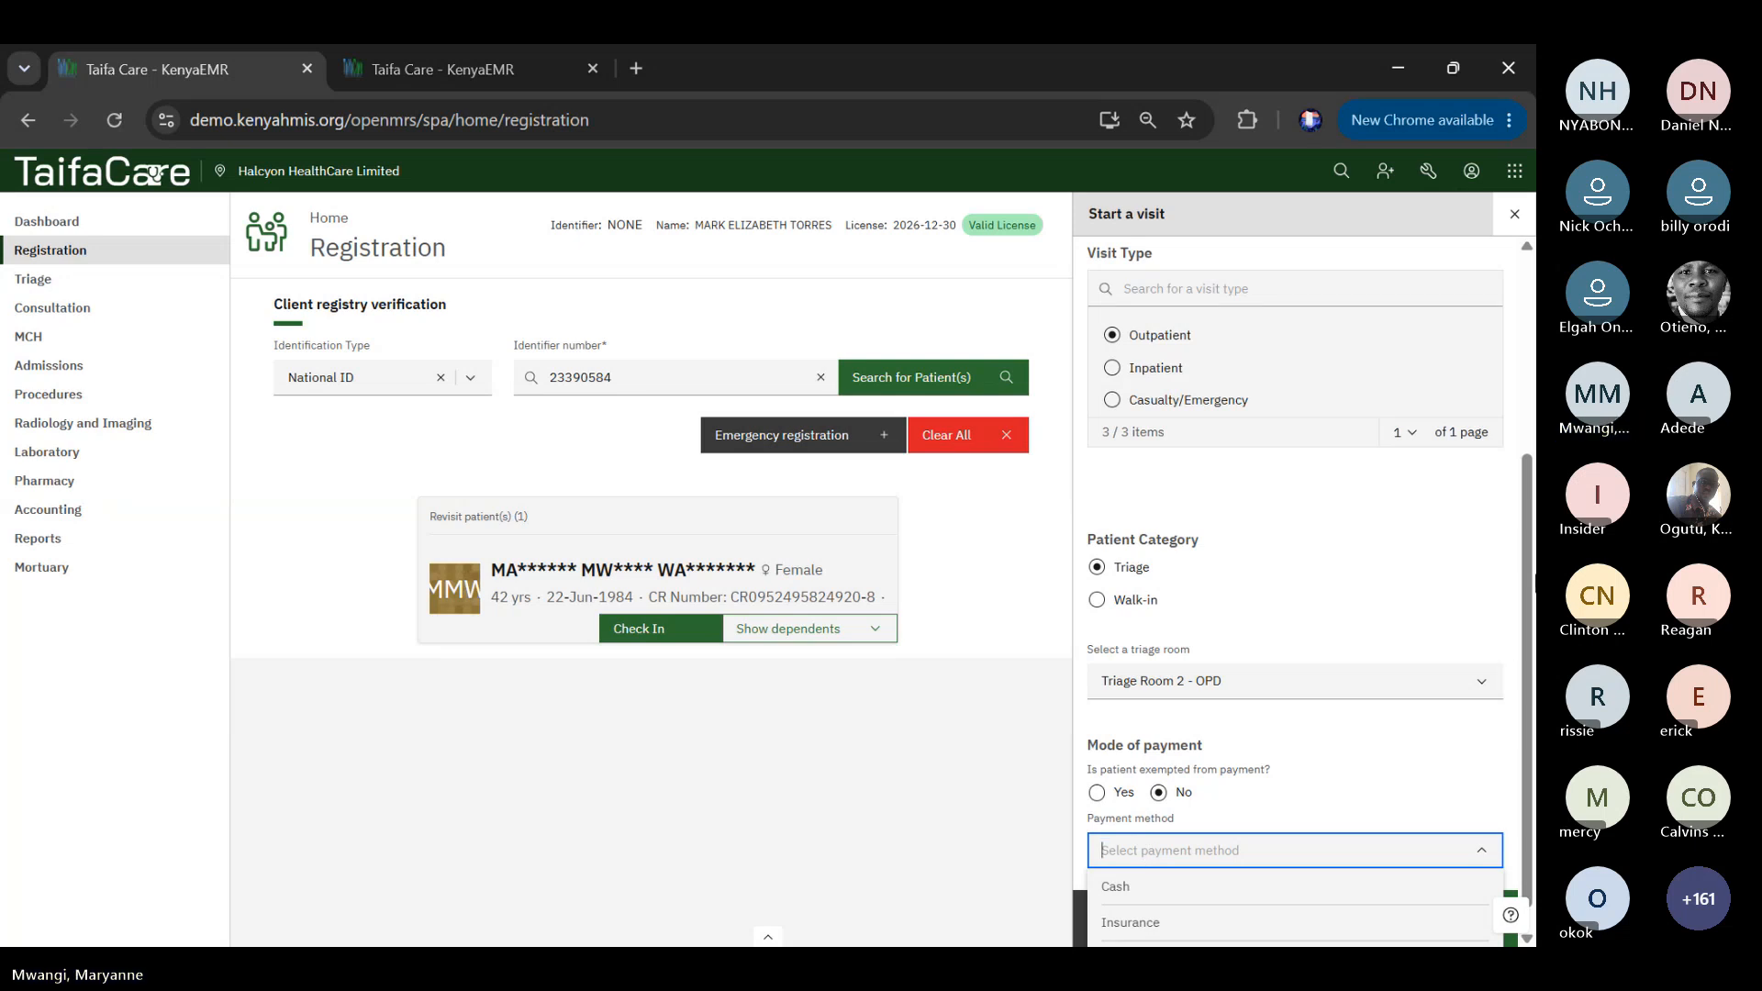
{"action": "left_click", "coordinate": [1480, 690]}
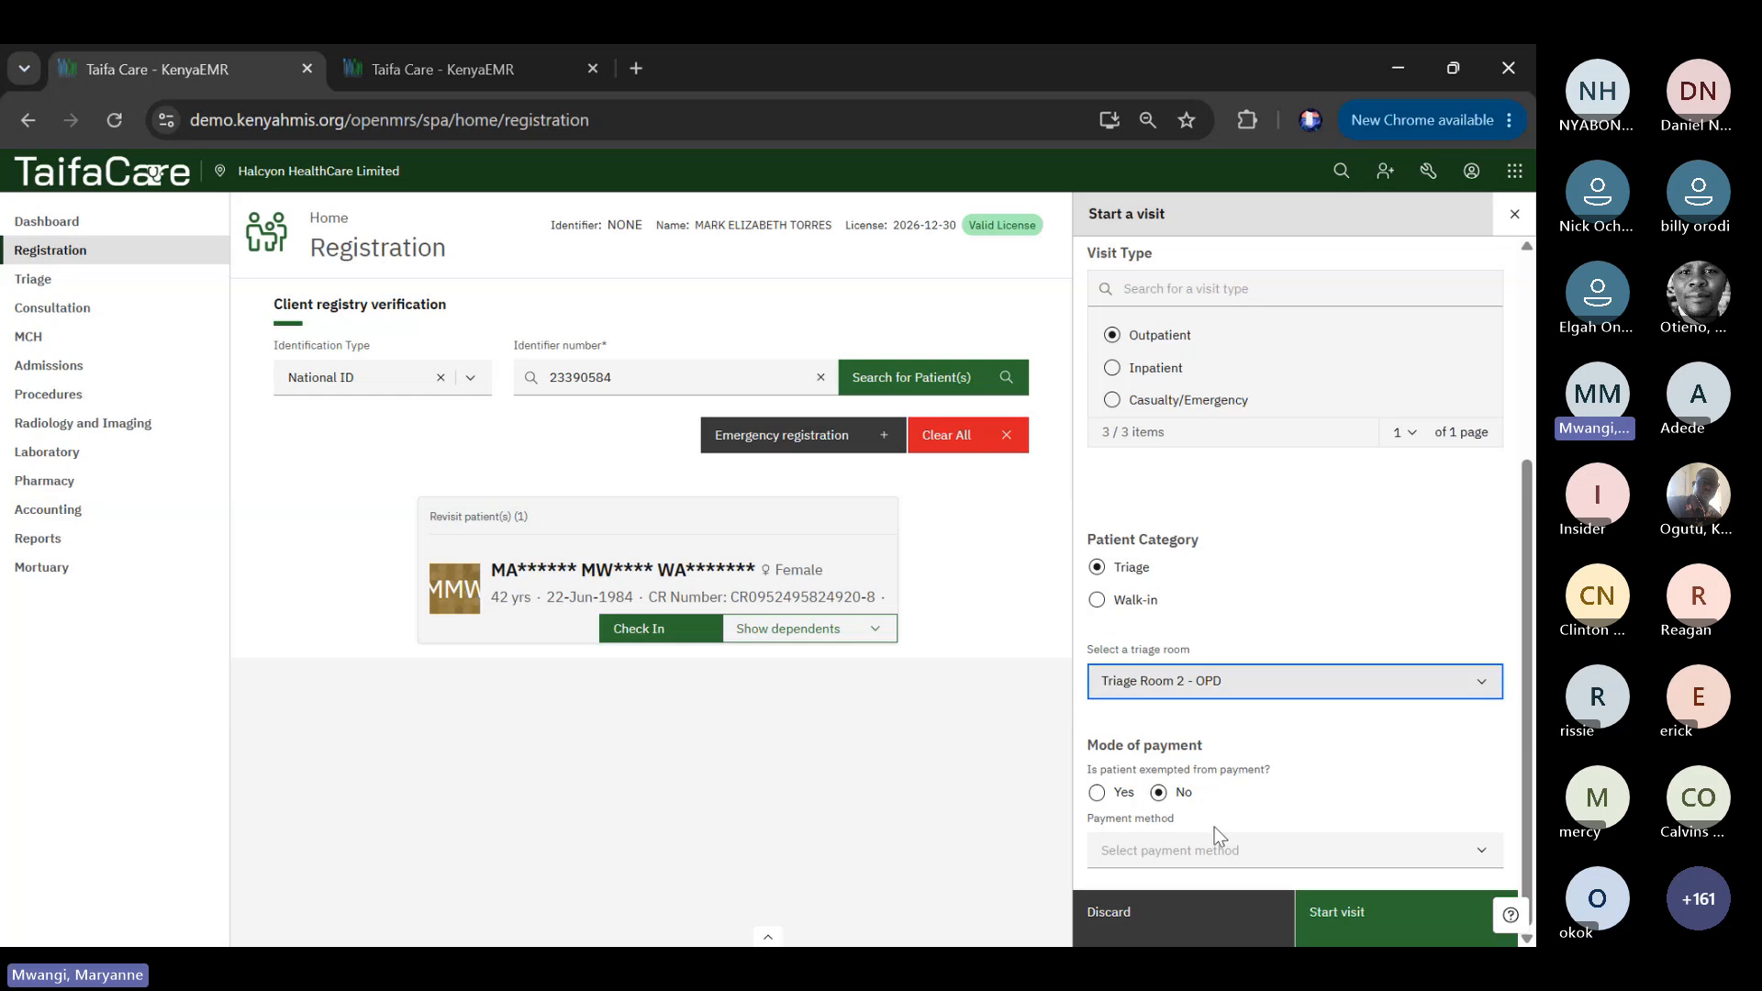
{"action": "key", "text": "Up"}
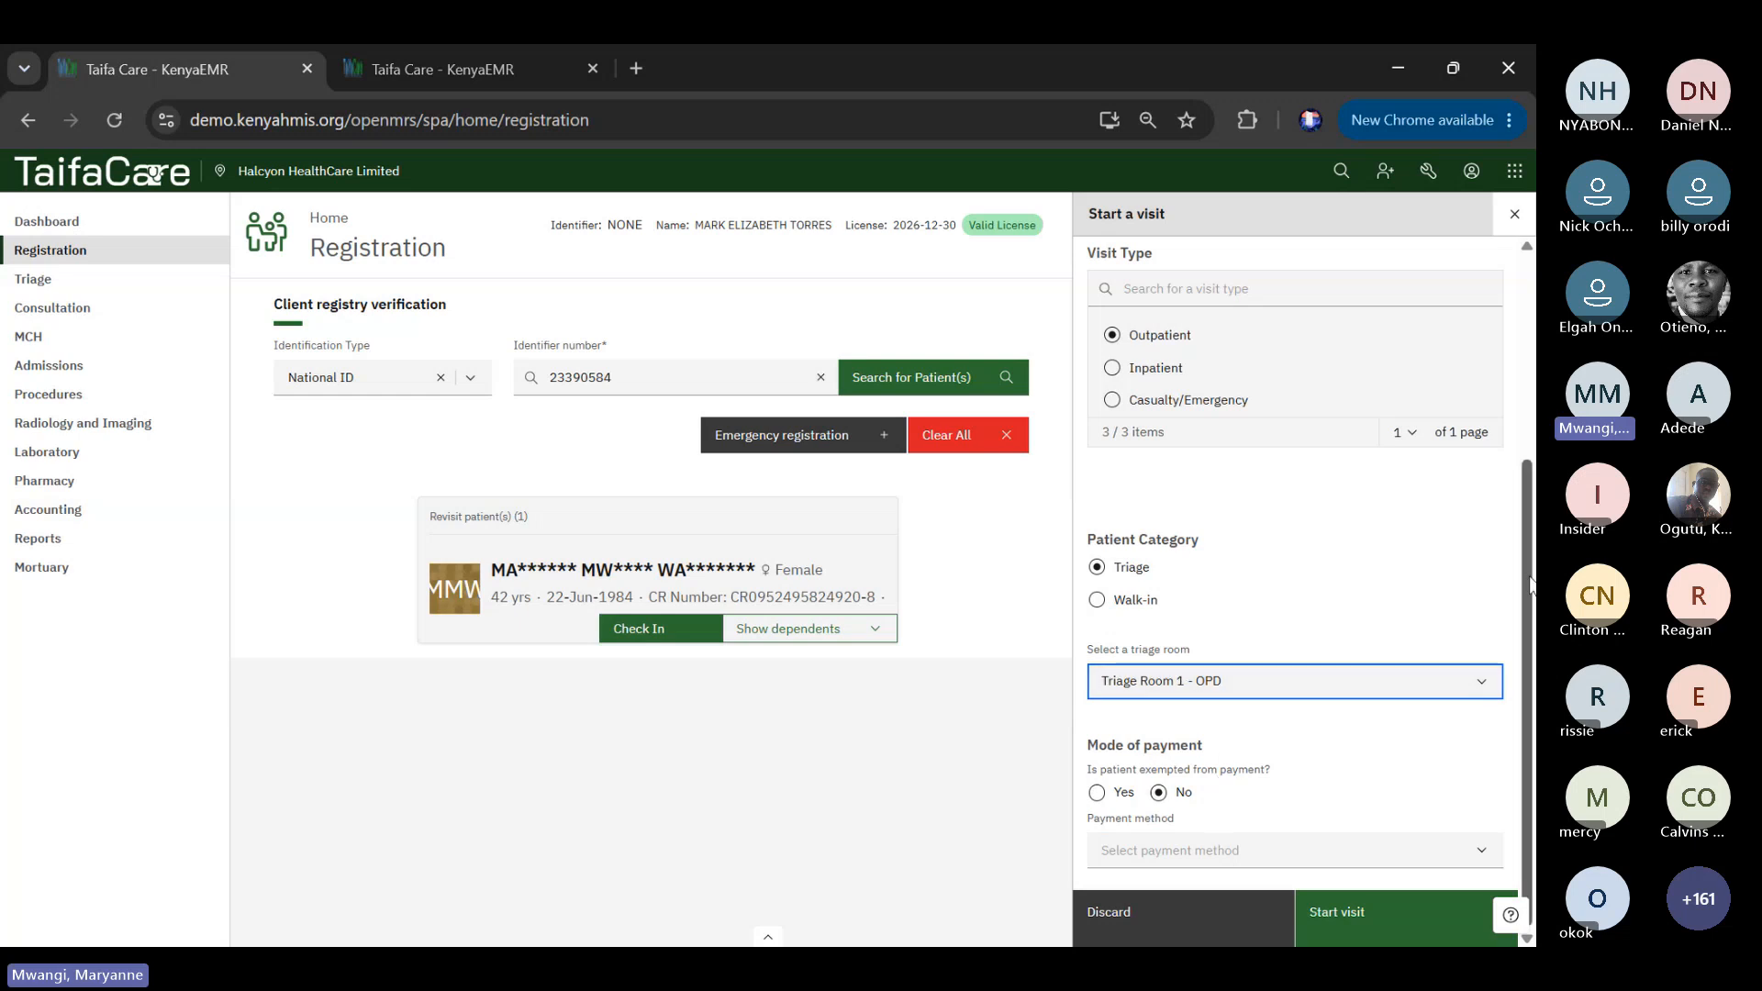
Set the visit's payment method to Insurance and the insurance scheme to SHA.
{"action": "left_click", "coordinate": [1344, 853]}
{"action": "left_click", "coordinate": [1138, 924]}
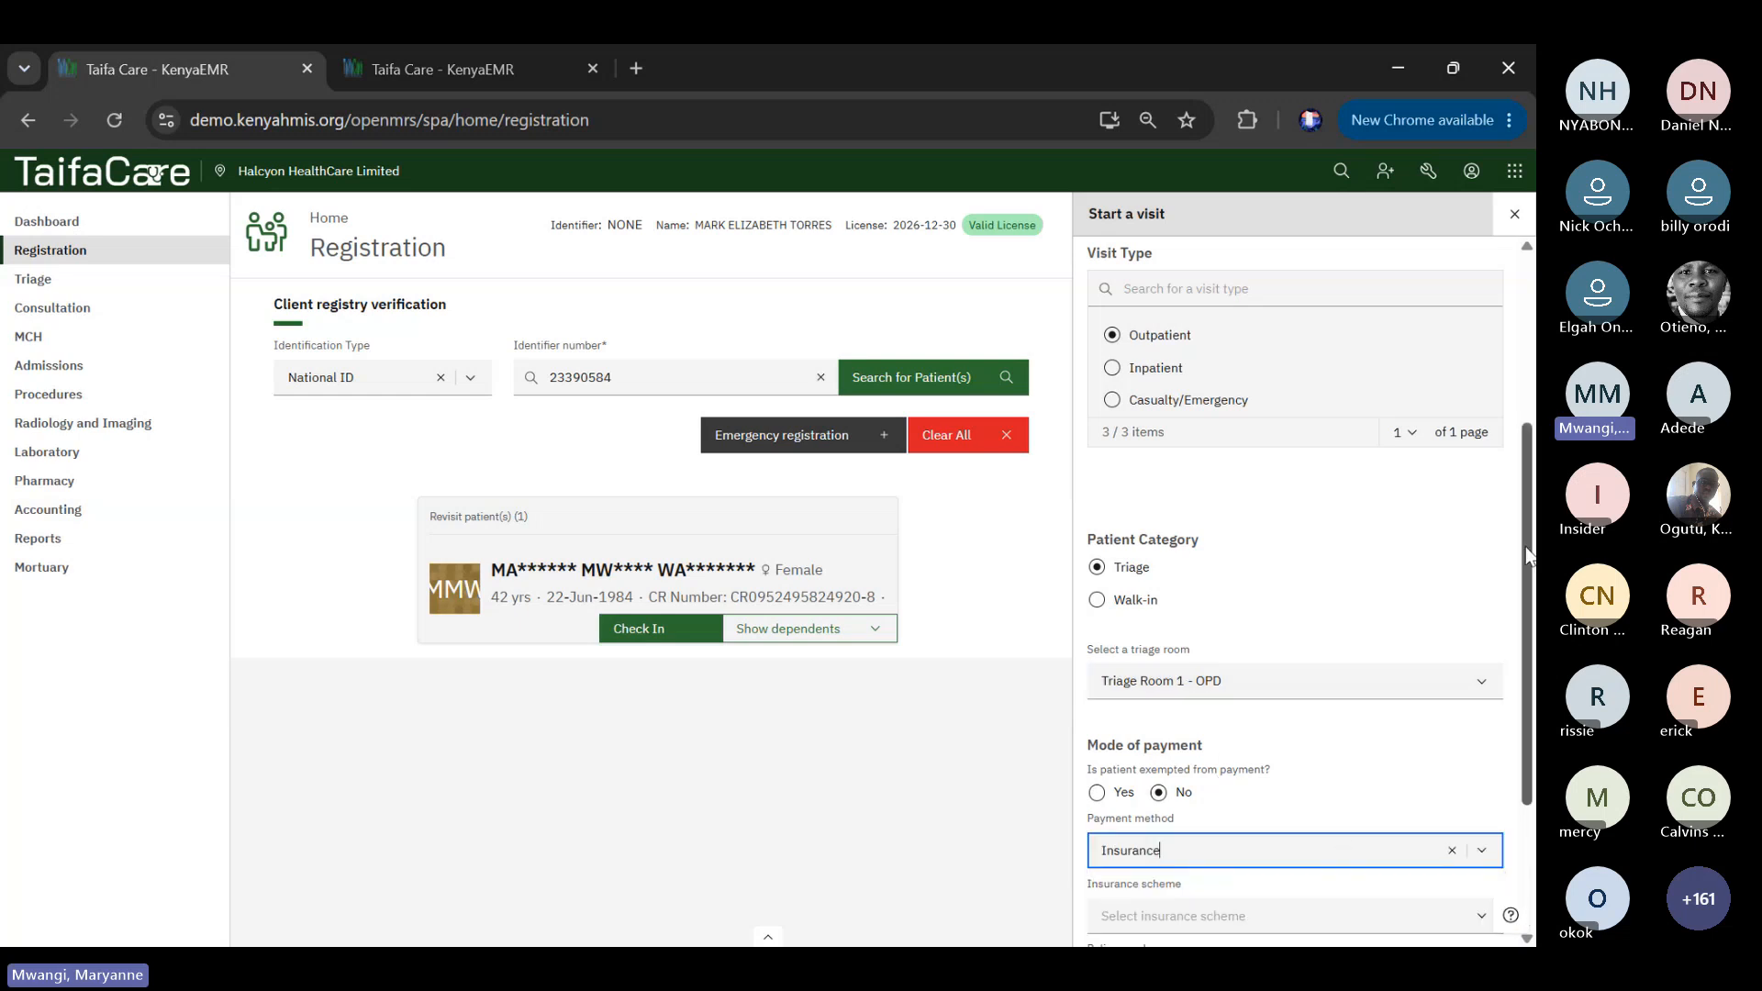
{"action": "scroll", "coordinate": [1534, 574], "scroll_direction": "down", "scroll_amount": 1}
{"action": "scroll", "coordinate": [1534, 573], "scroll_direction": "down", "scroll_amount": 1}
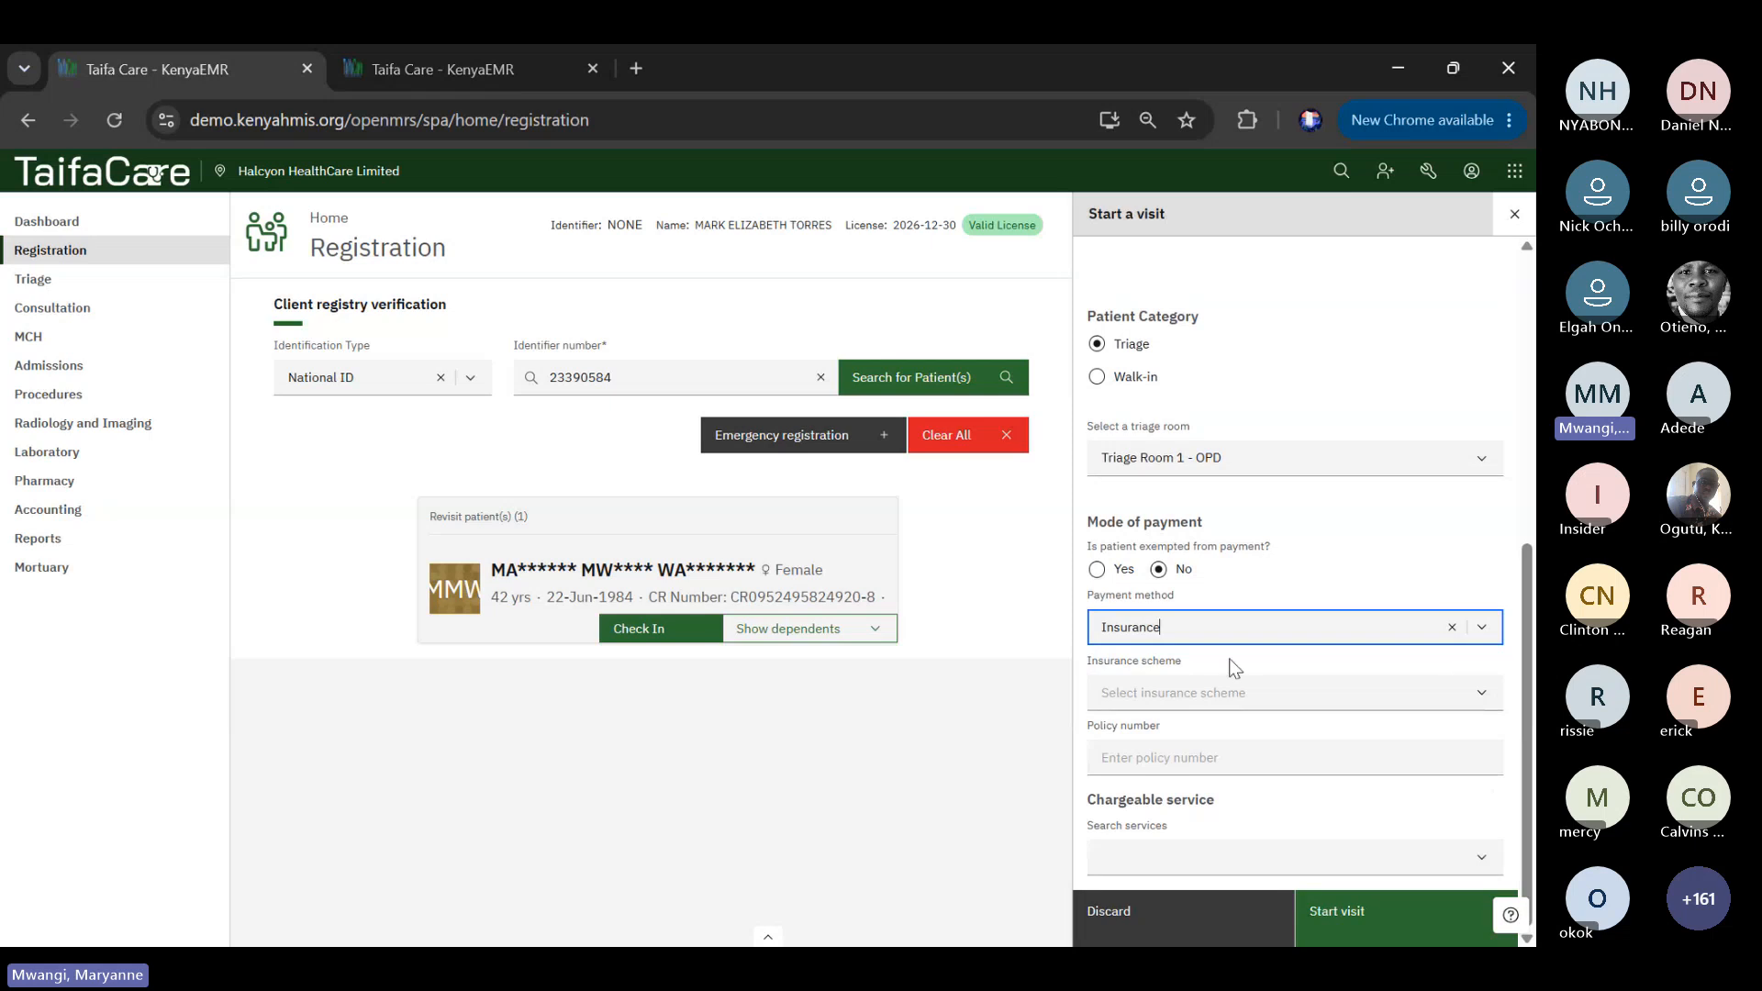
{"action": "left_click", "coordinate": [1184, 692]}
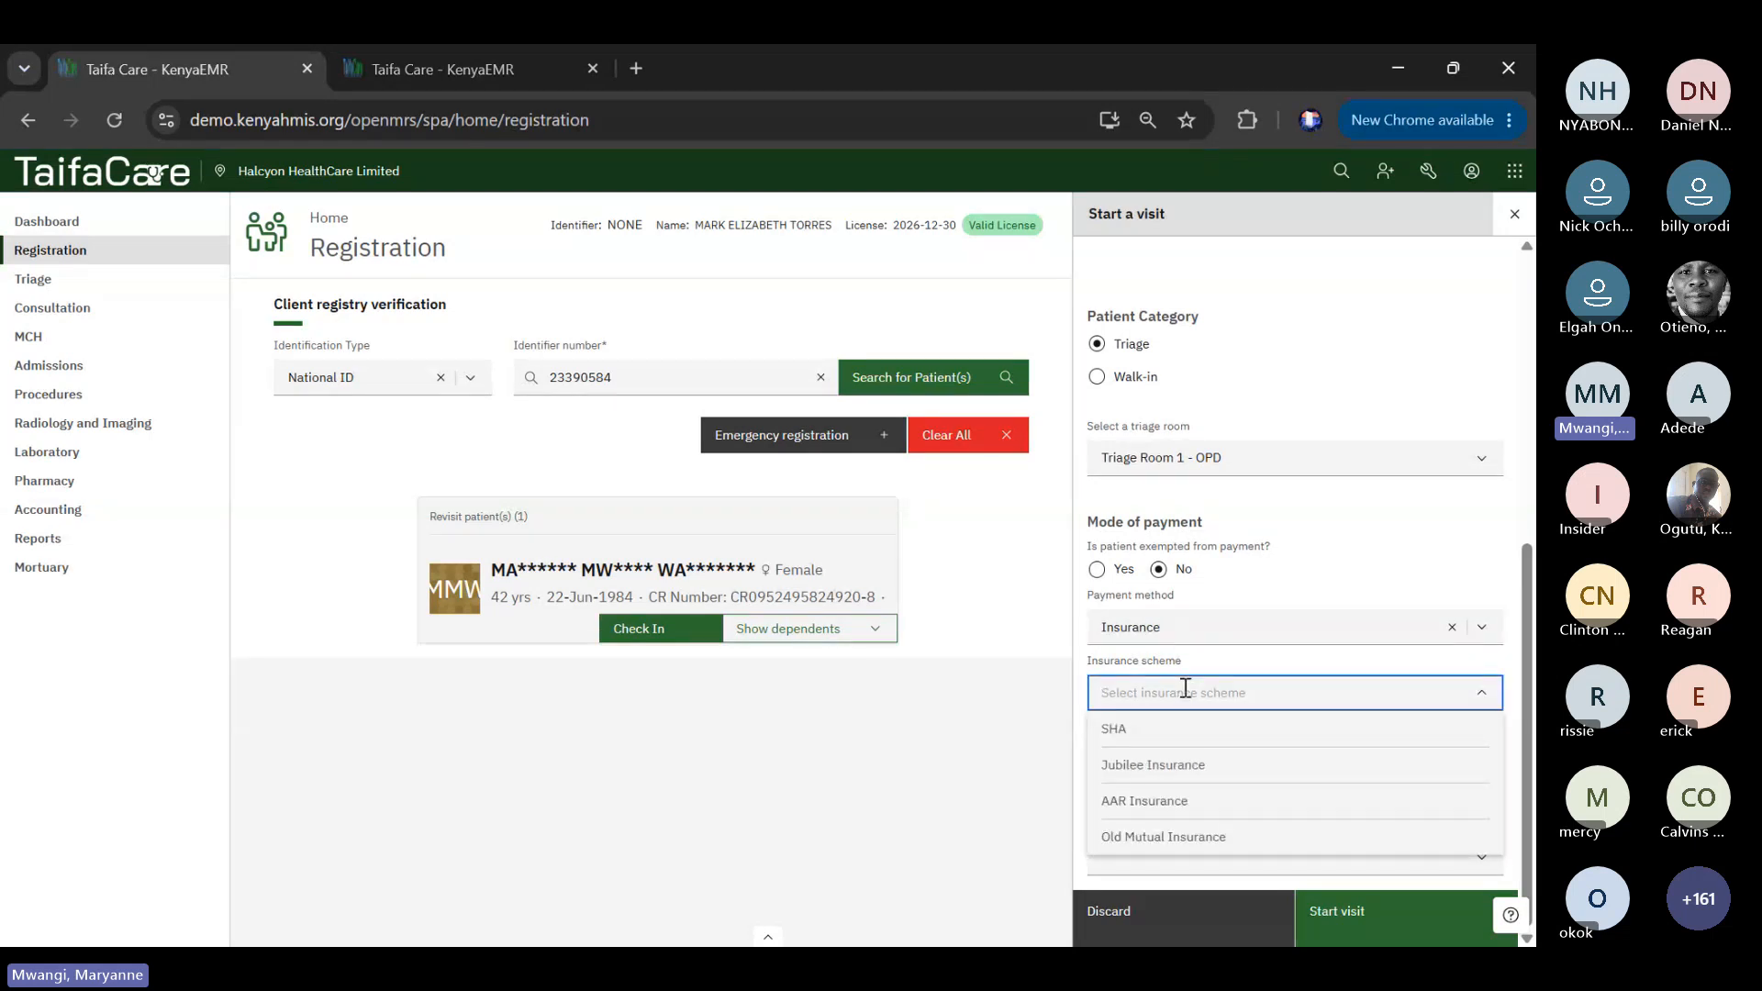
{"action": "left_click", "coordinate": [1140, 731]}
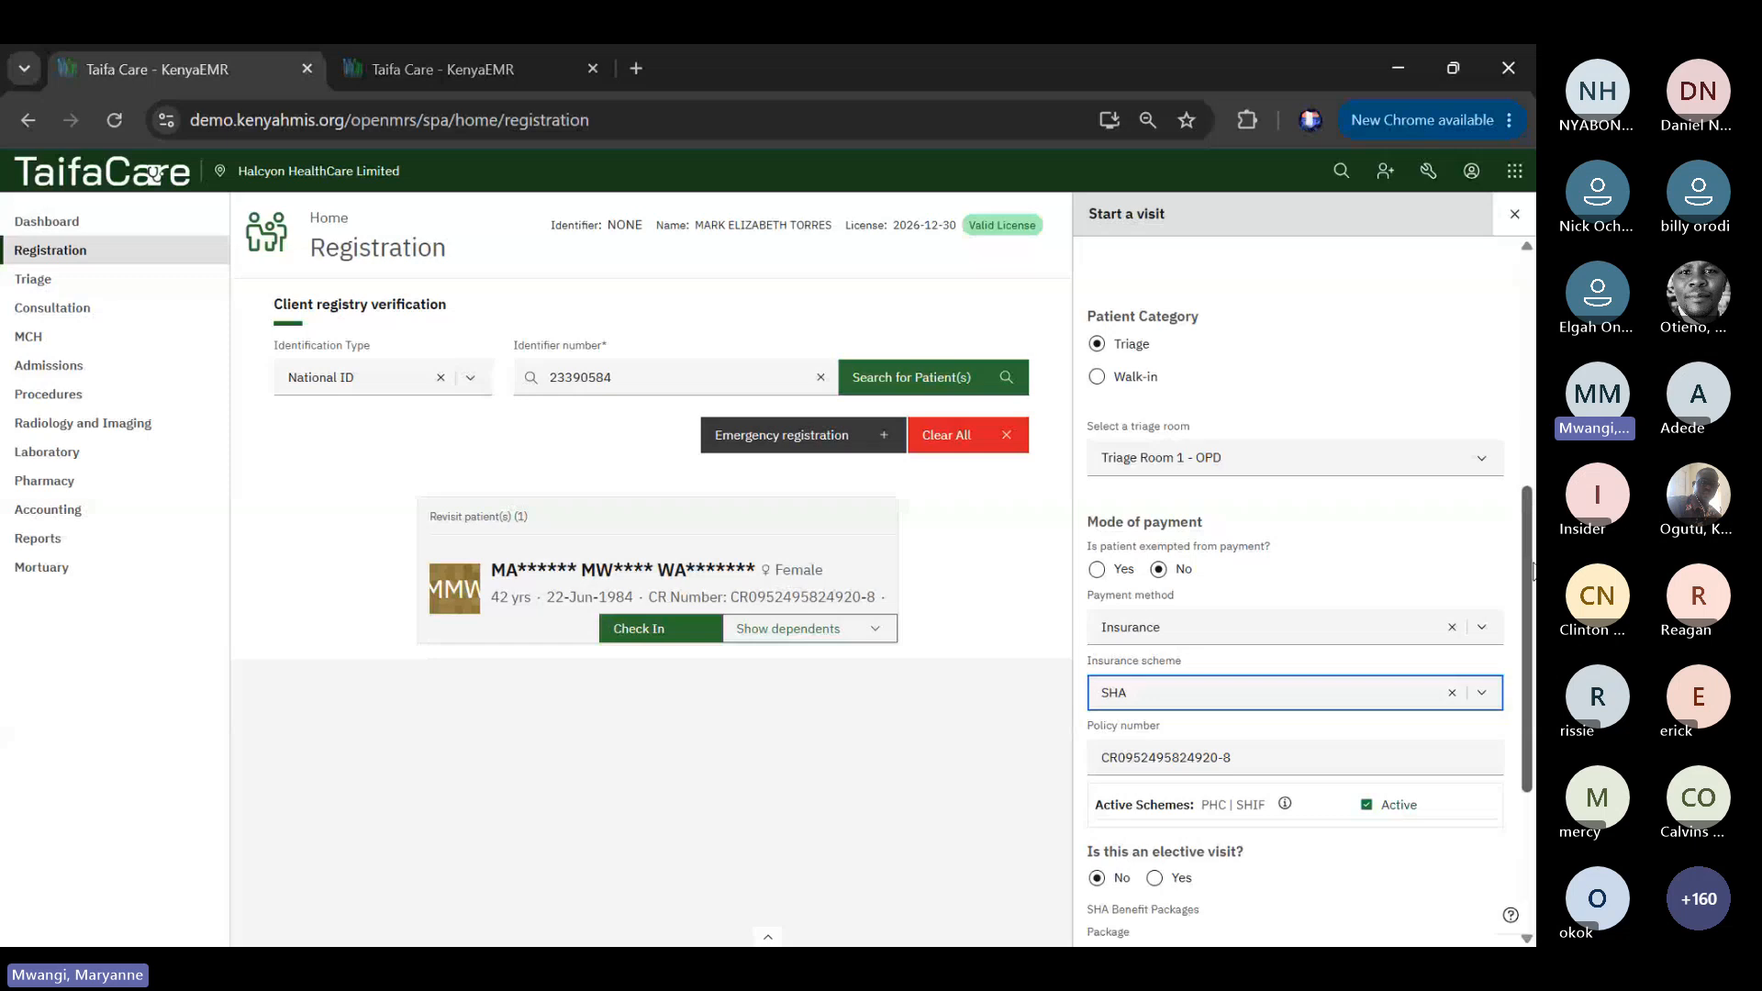
Choose SHA-12-SC-01 — Outpatient Care as the SHA benefit package for the non-elective visit.
{"action": "scroll", "coordinate": [1531, 579], "scroll_direction": "down", "scroll_amount": 2}
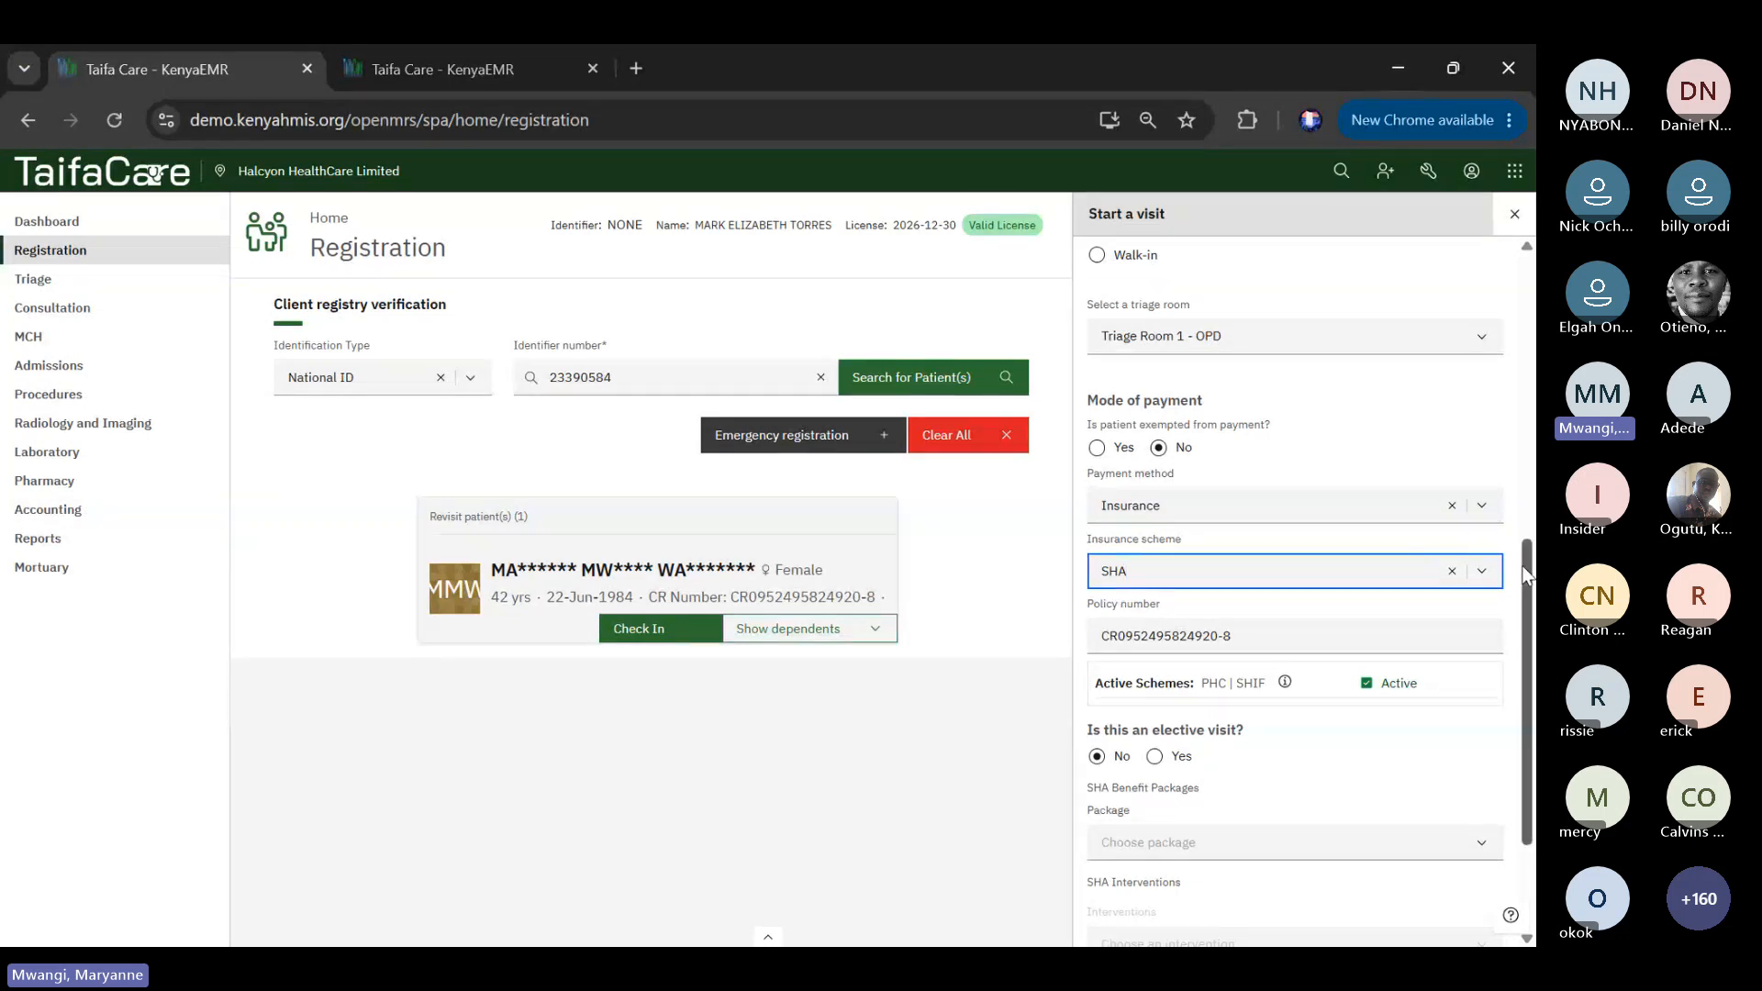
{"action": "left_click_drag", "start_coordinate": [1524, 569], "coordinate": [1535, 679]}
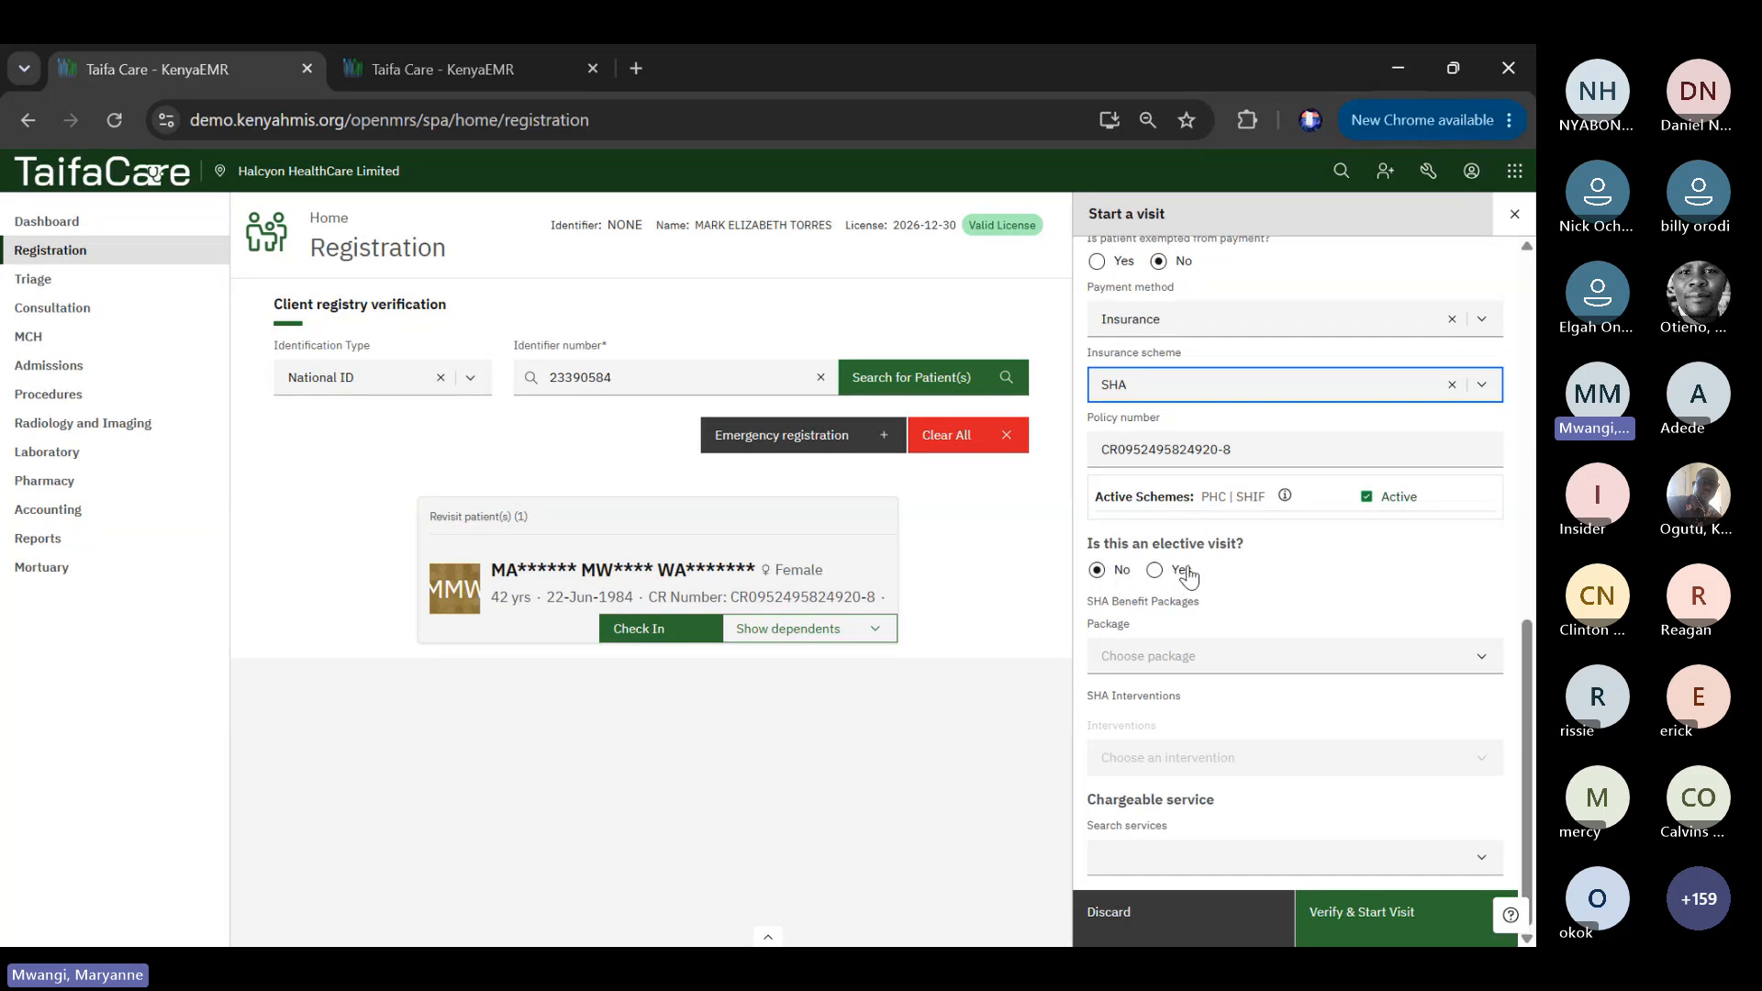
{"action": "left_click", "coordinate": [1168, 653]}
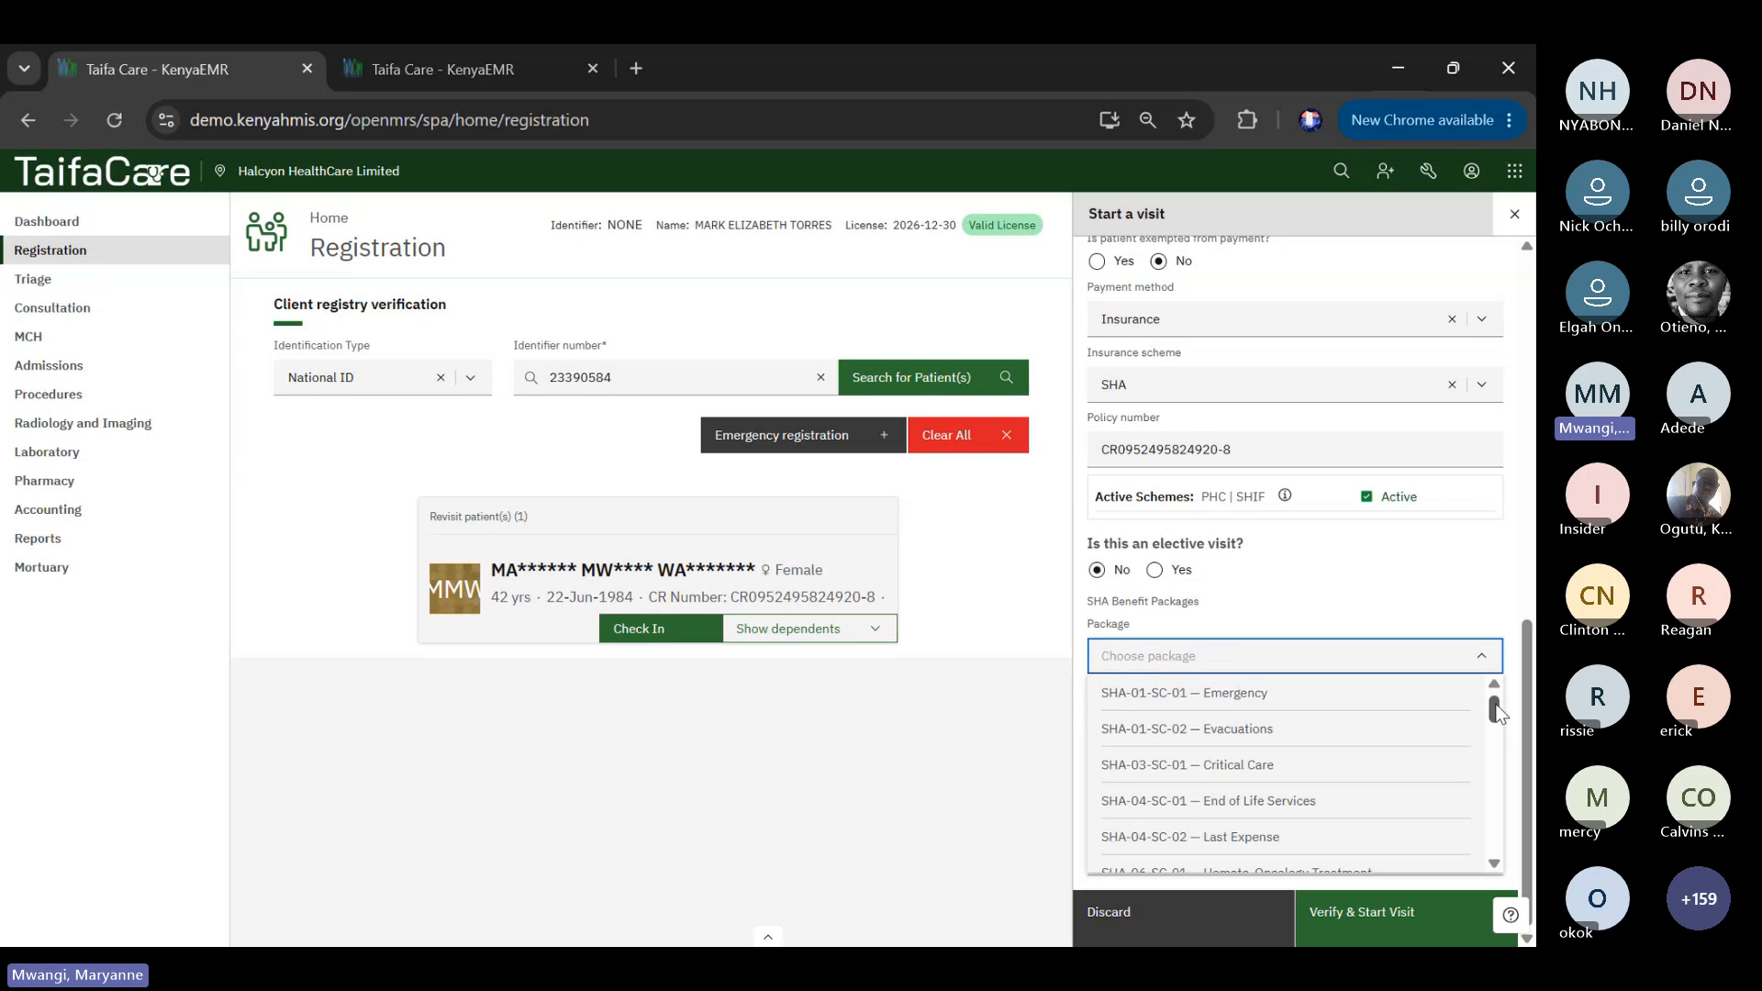
{"action": "left_click_drag", "start_coordinate": [1496, 712], "coordinate": [1496, 765]}
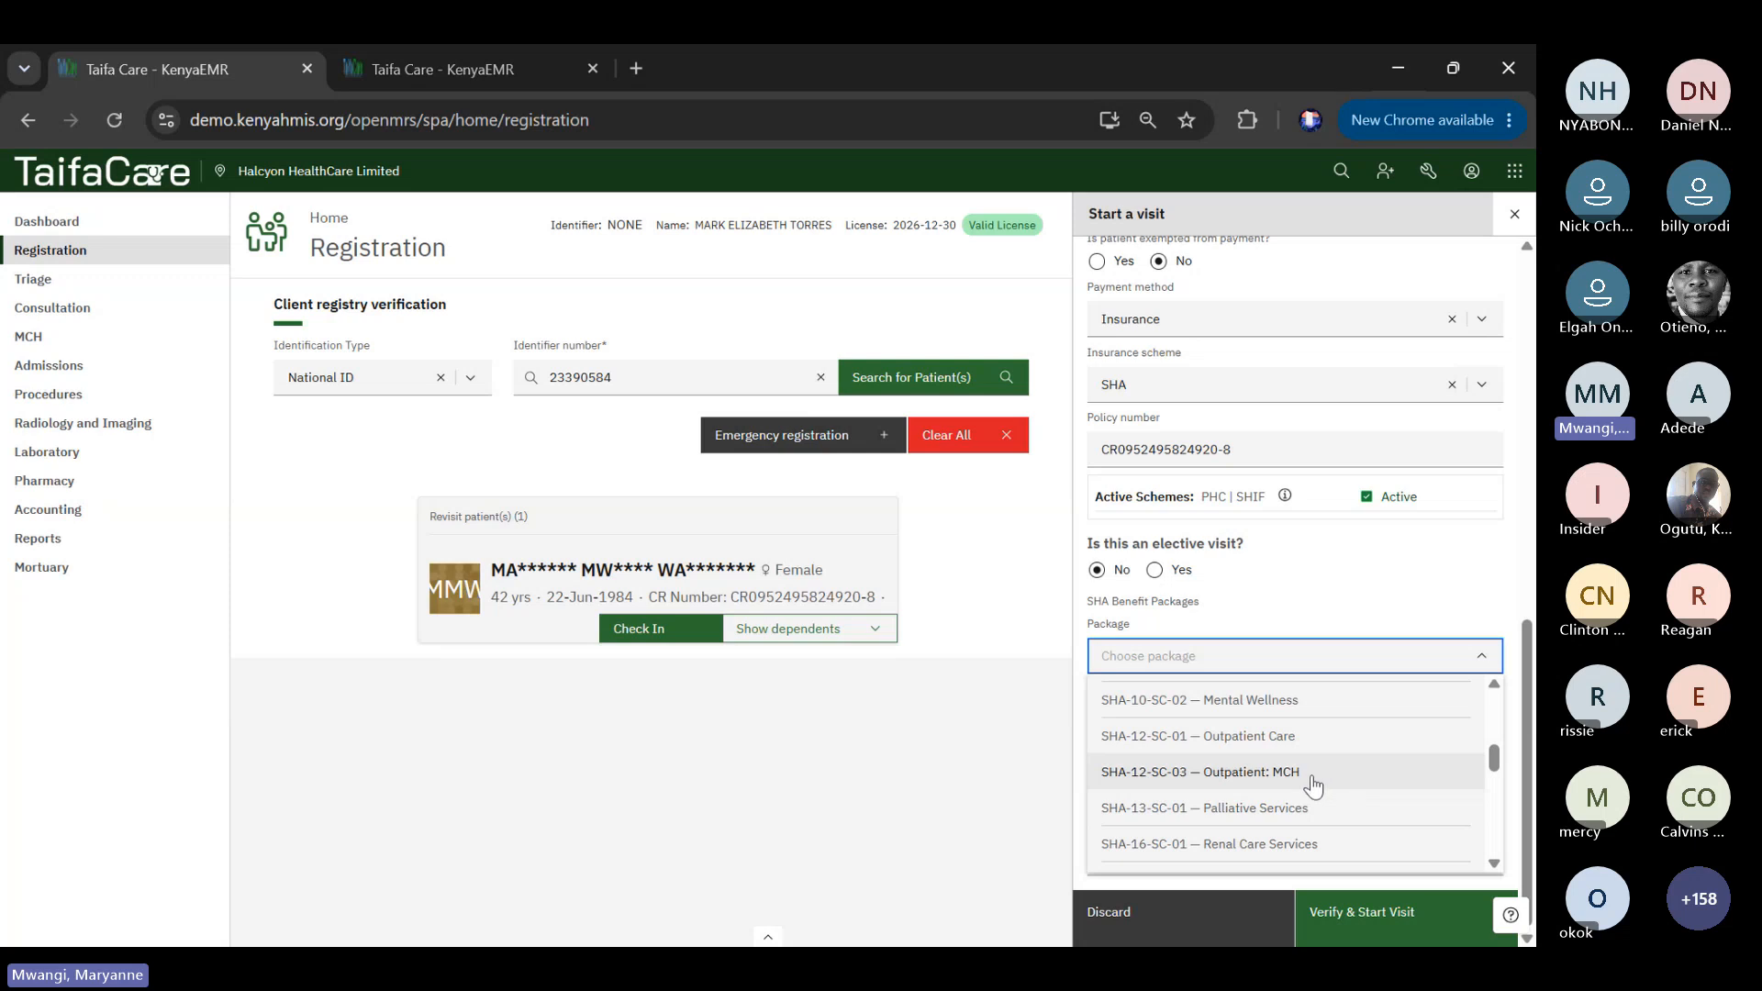
{"action": "left_click", "coordinate": [1226, 742]}
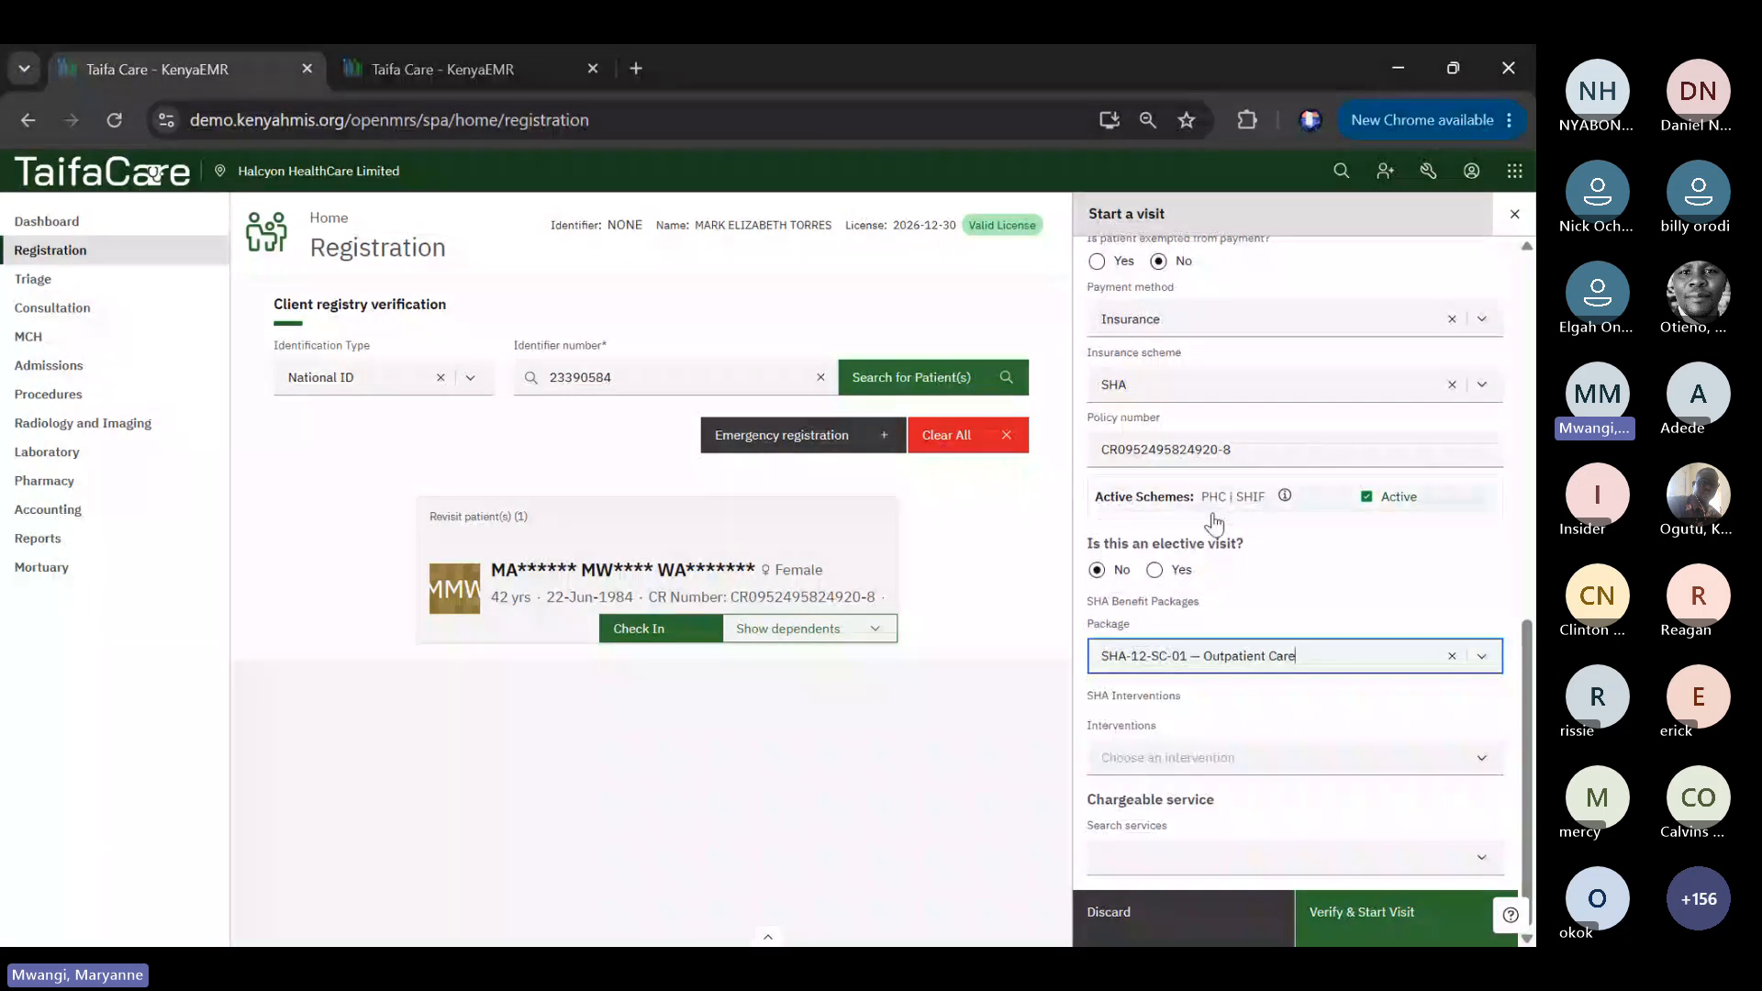
Clear the chosen benefit package, browse the package list again and reselect SHA-12-SC-01 — Outpatient Care.
{"action": "left_click", "coordinate": [1484, 662]}
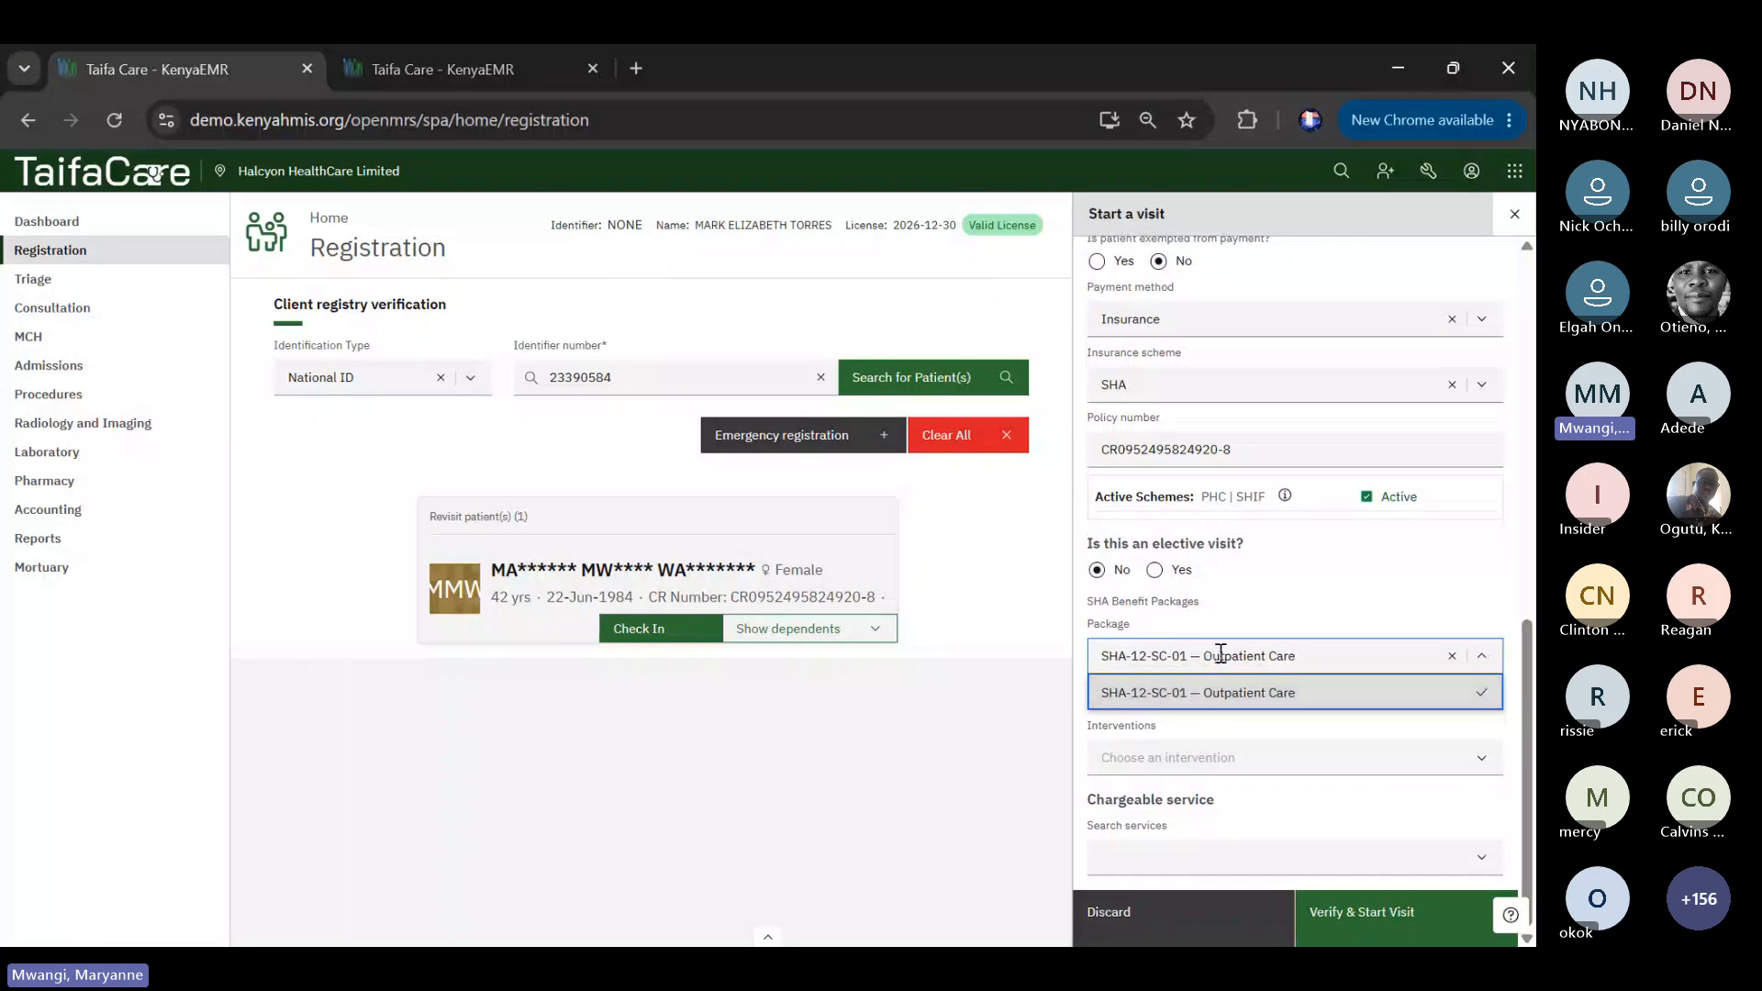
{"action": "left_click", "coordinate": [1452, 655]}
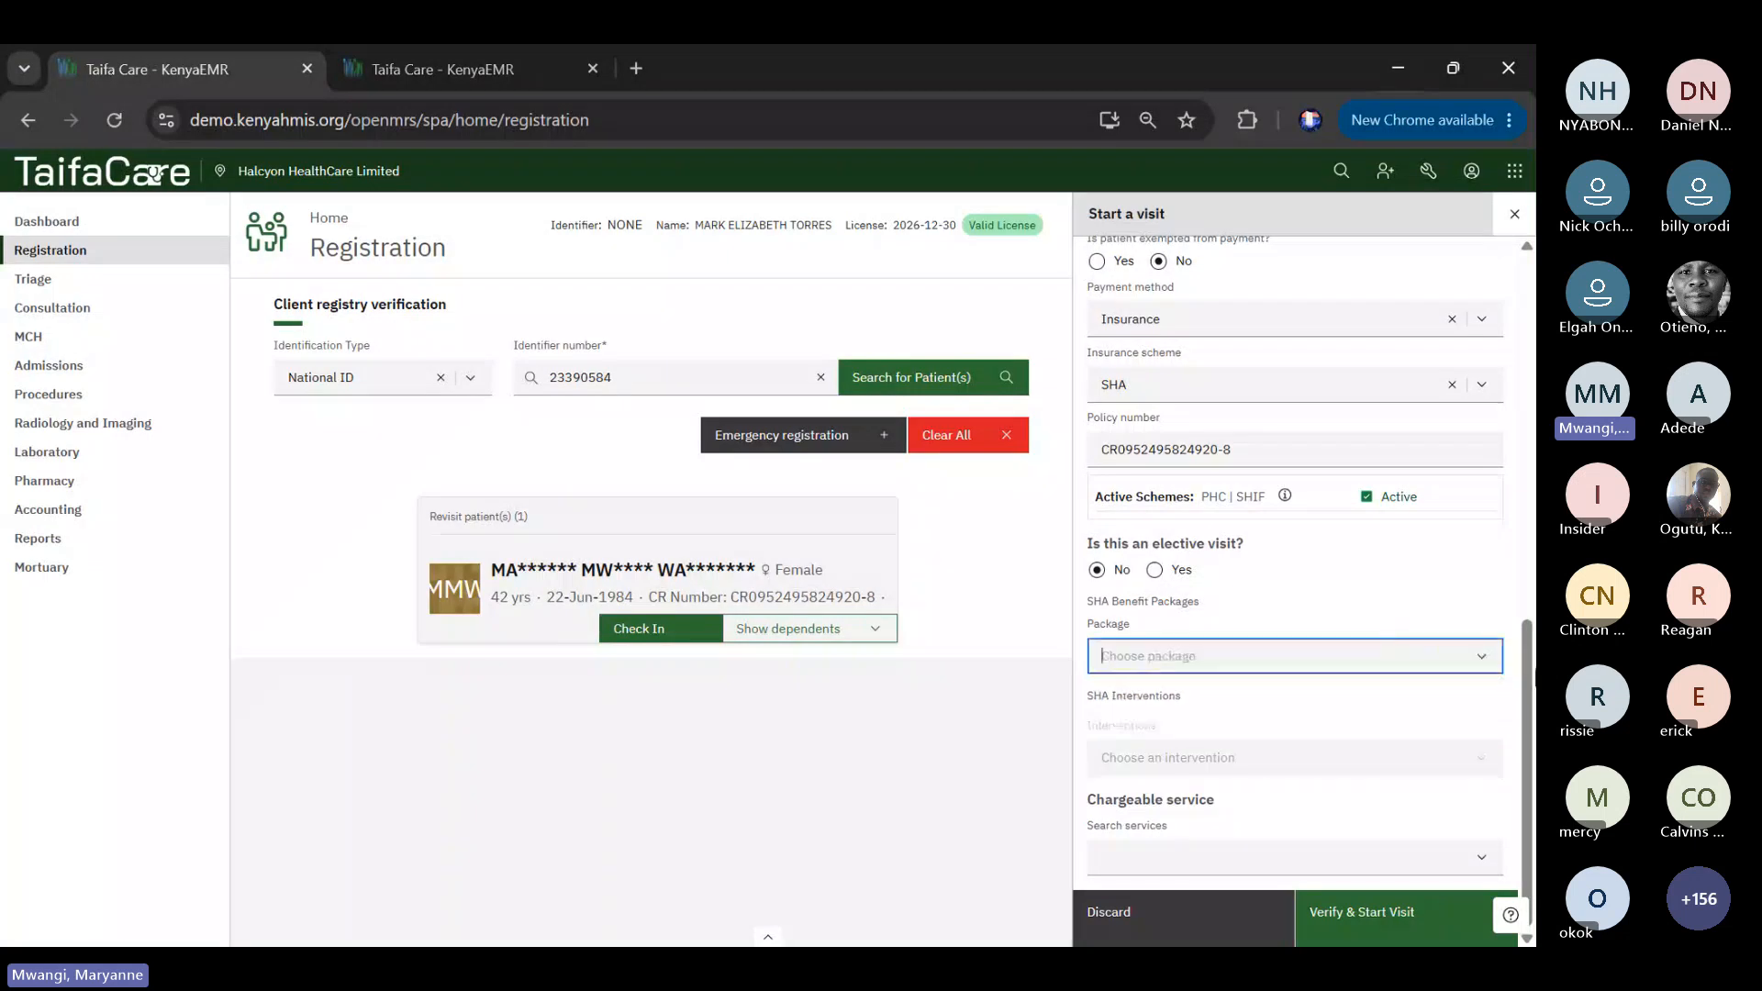
{"action": "left_click", "coordinate": [1484, 659]}
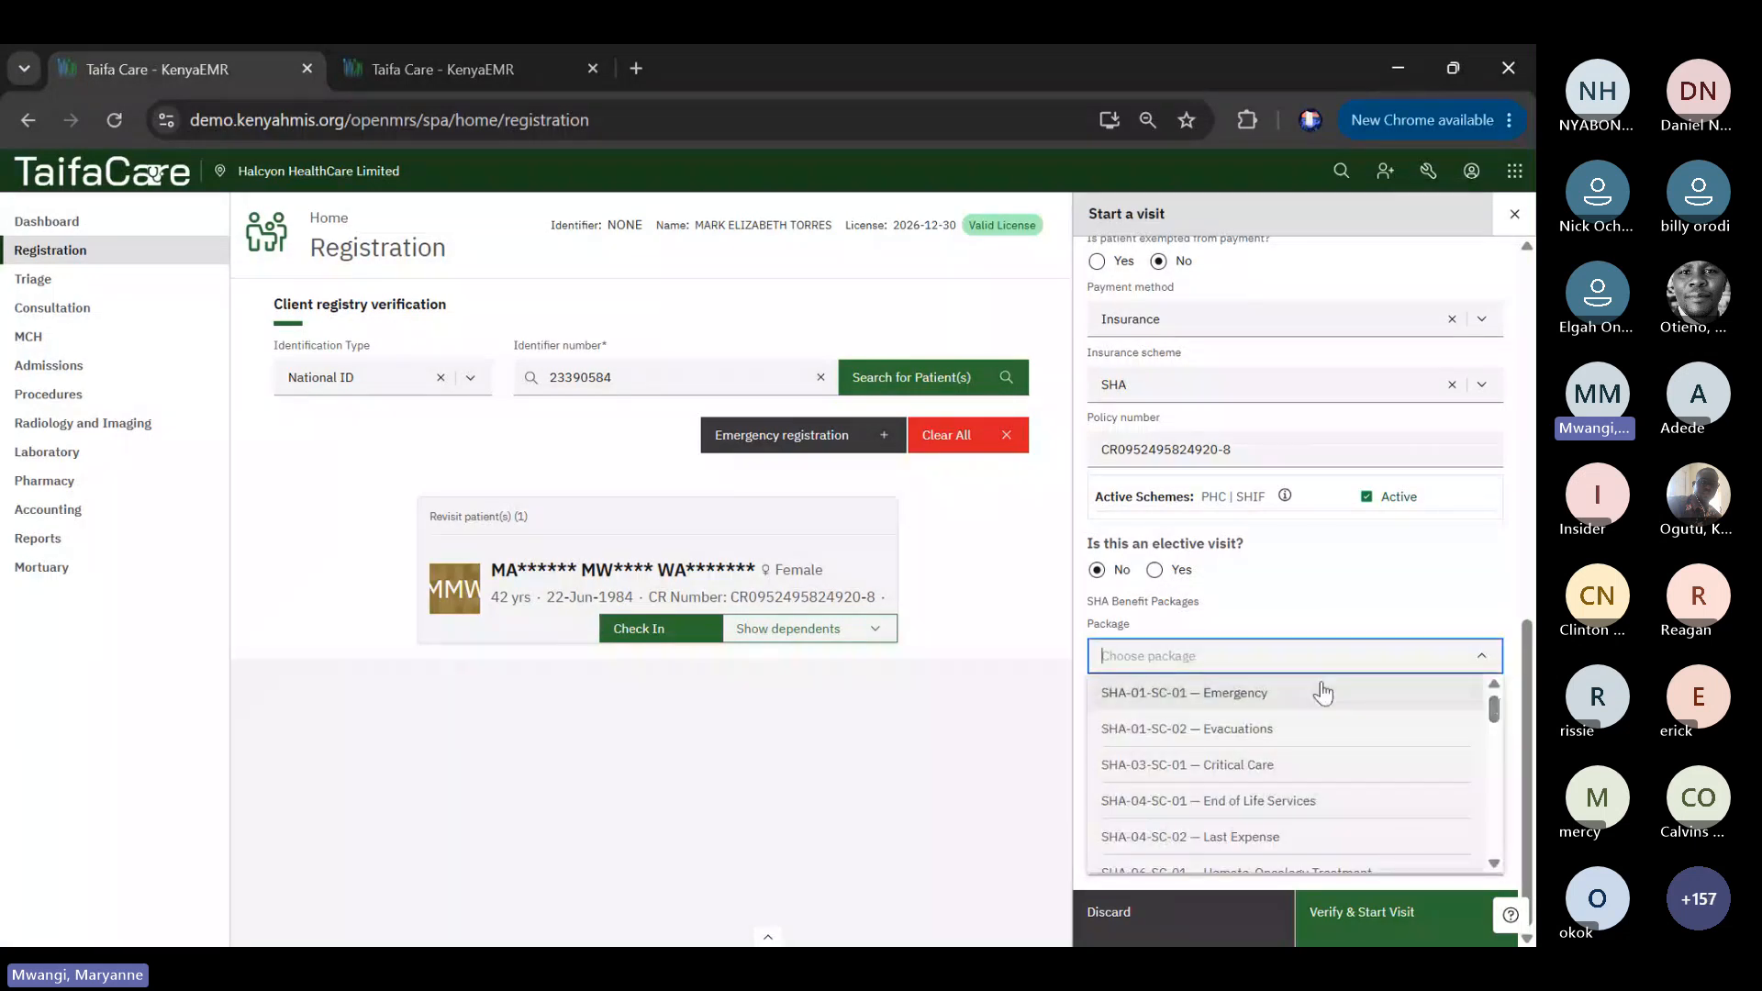
{"action": "left_click_drag", "start_coordinate": [1498, 705], "coordinate": [1507, 758]}
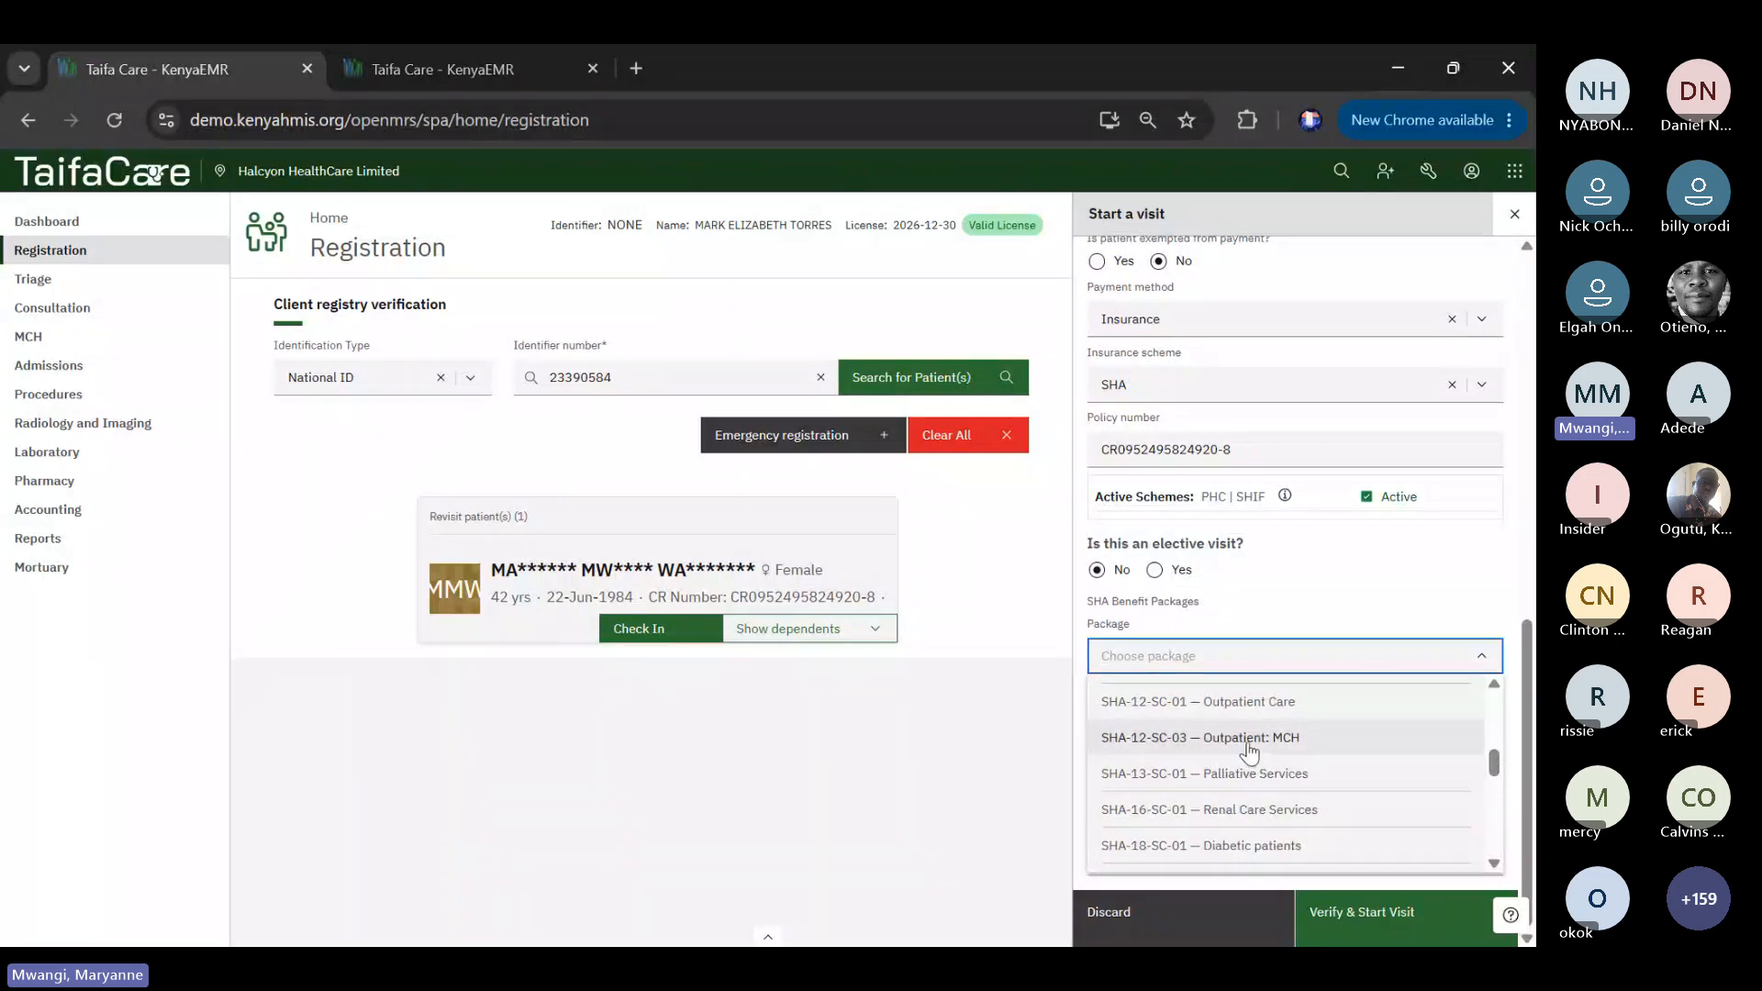
{"action": "left_click", "coordinate": [1241, 705]}
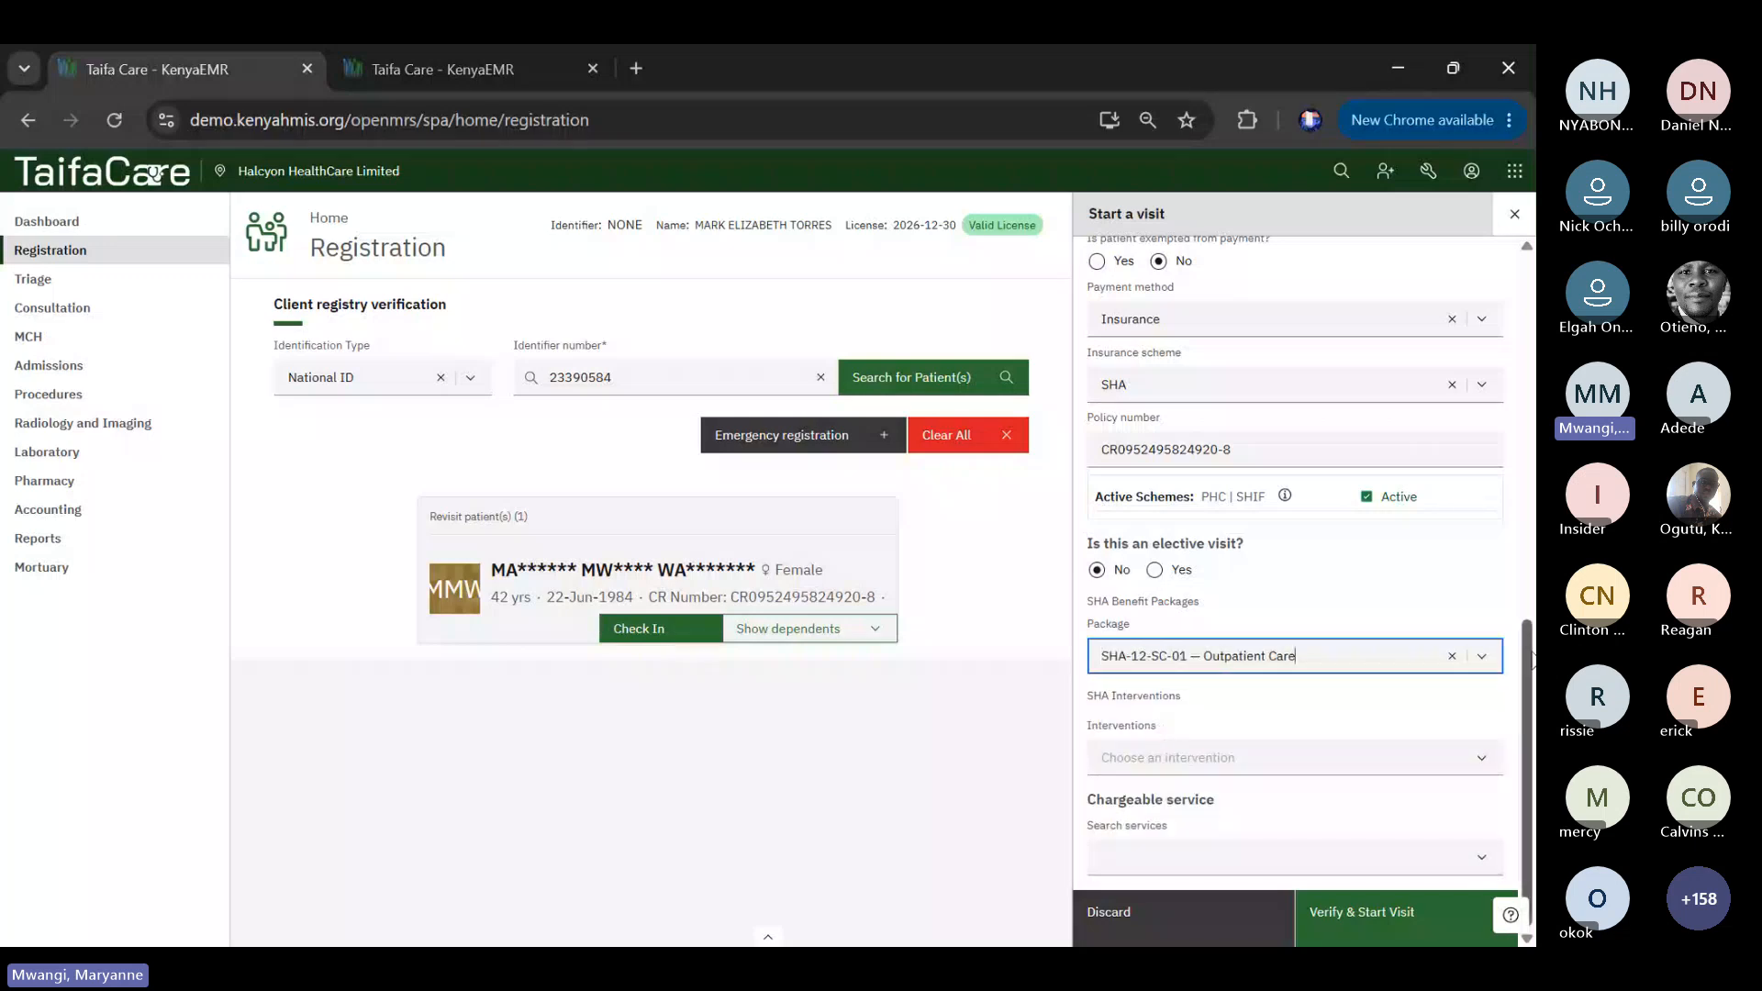
Choose Consultation — Capitation as the SHA intervention, checking the selected benefit package without changing it.
{"action": "left_click", "coordinate": [1158, 759]}
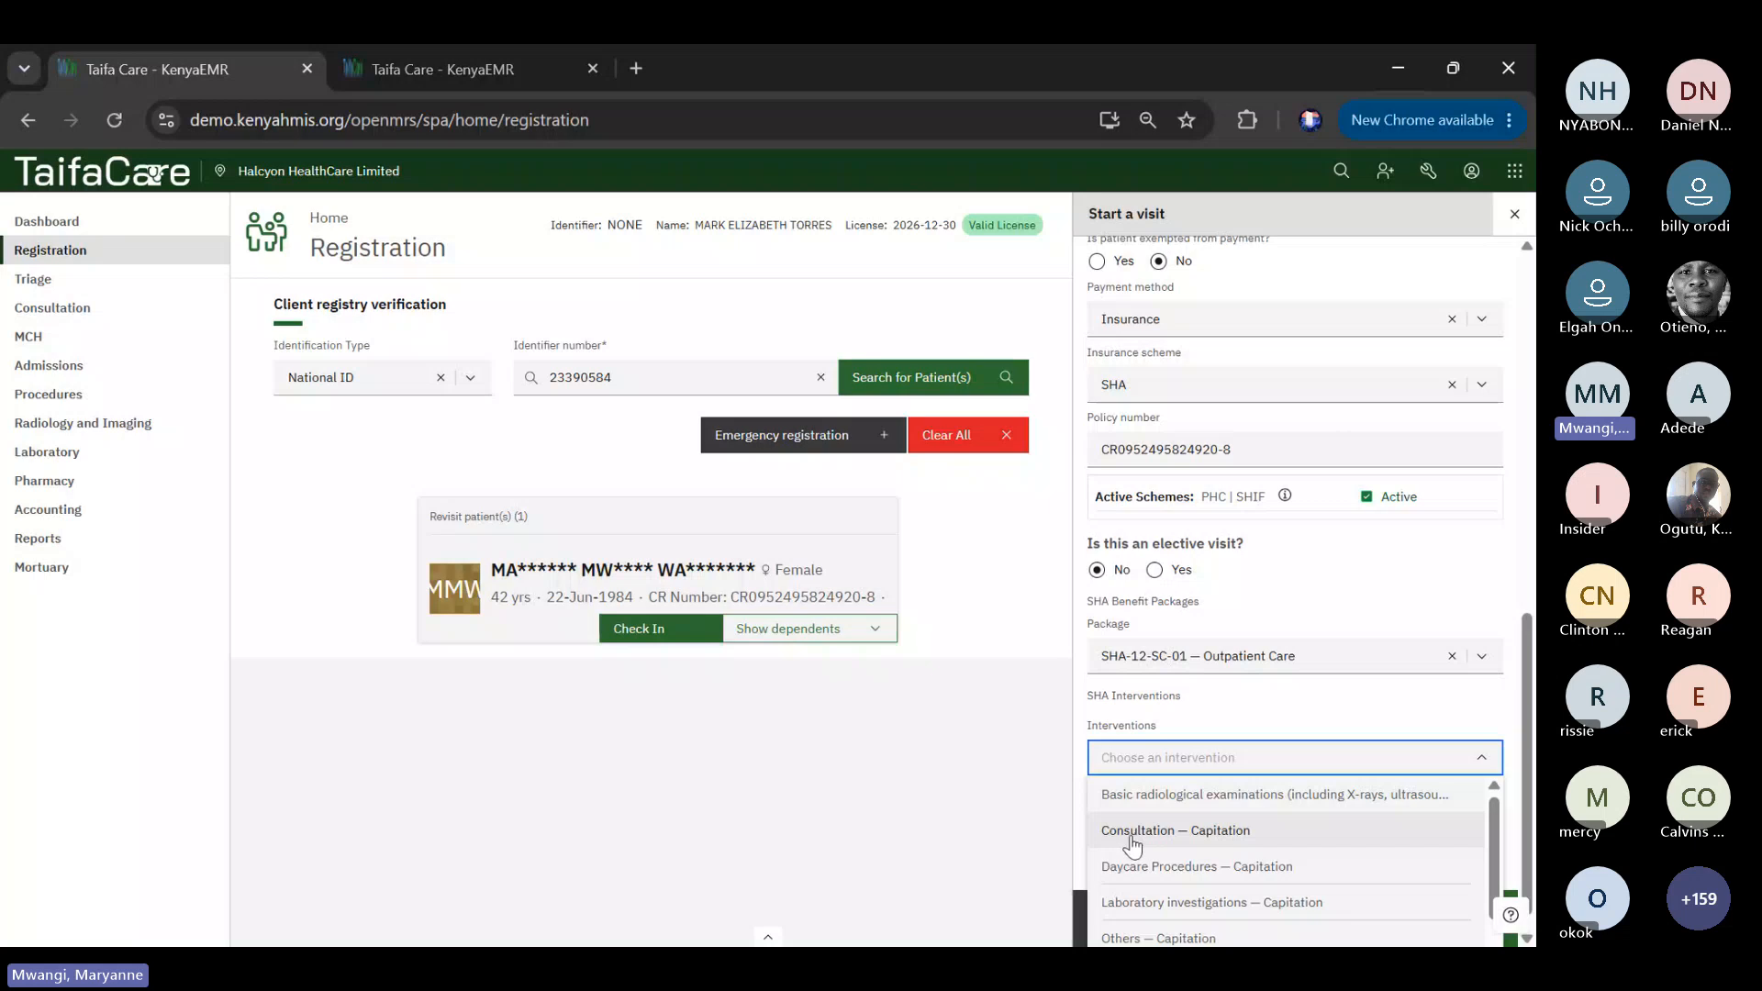
{"action": "left_click", "coordinate": [1185, 835]}
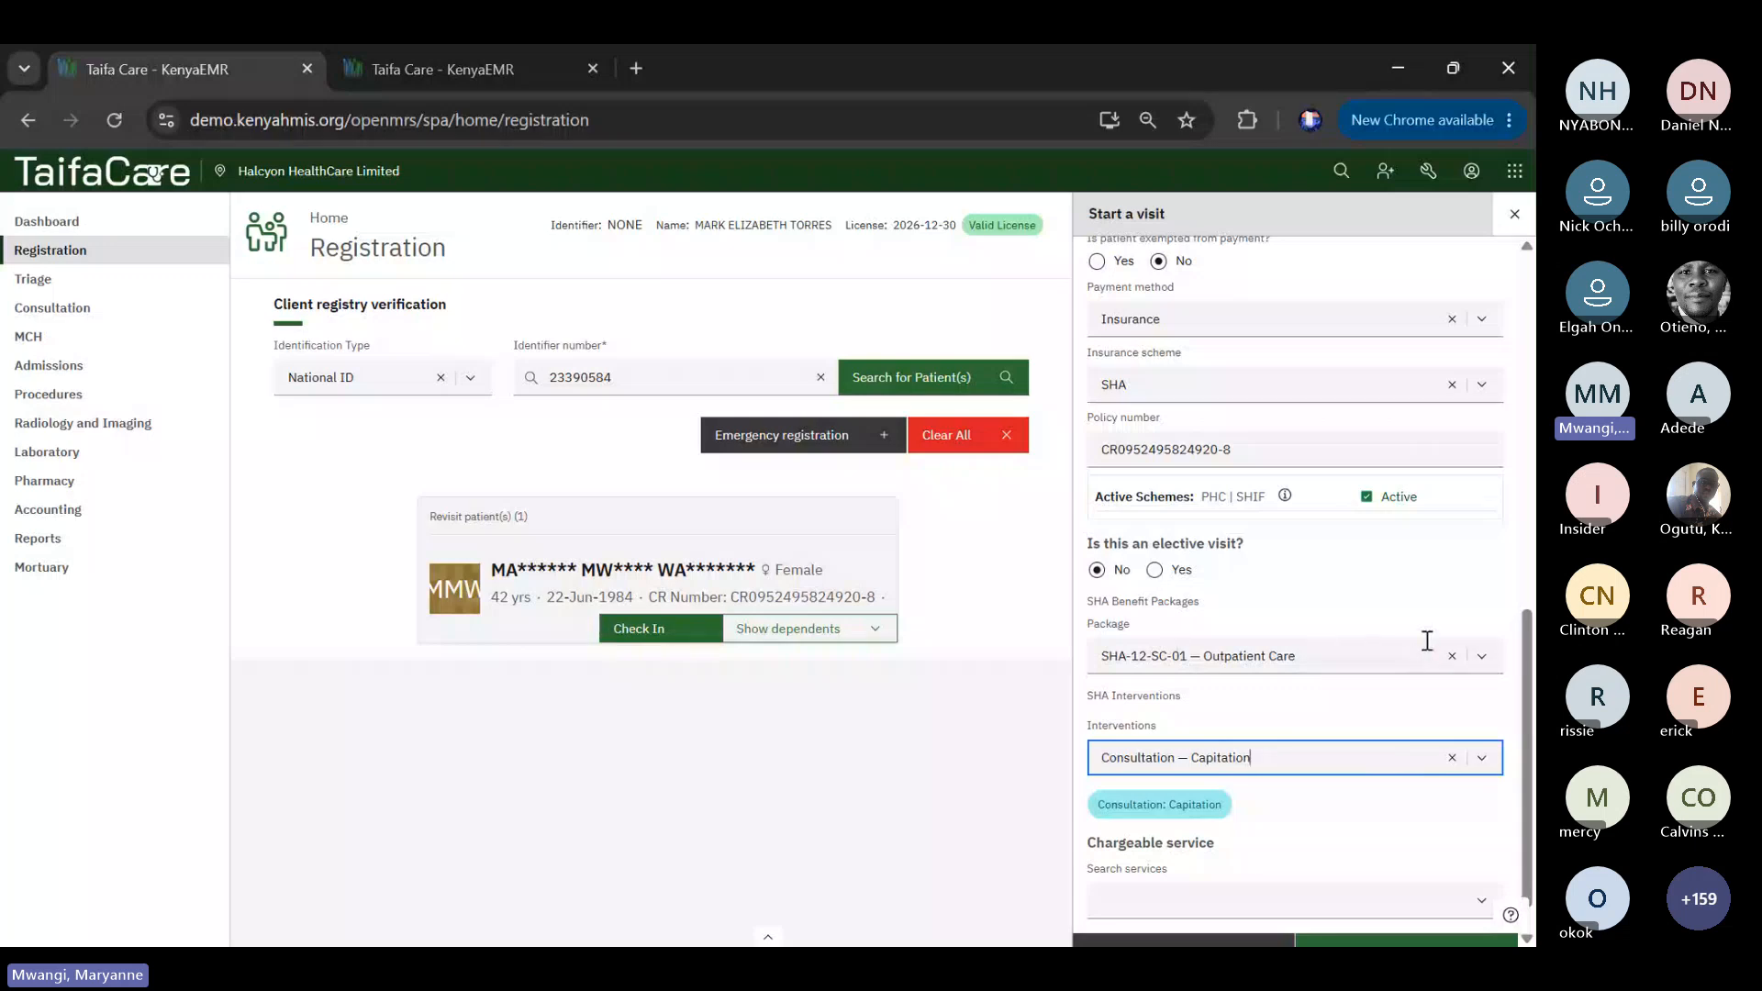
{"action": "left_click", "coordinate": [1484, 661]}
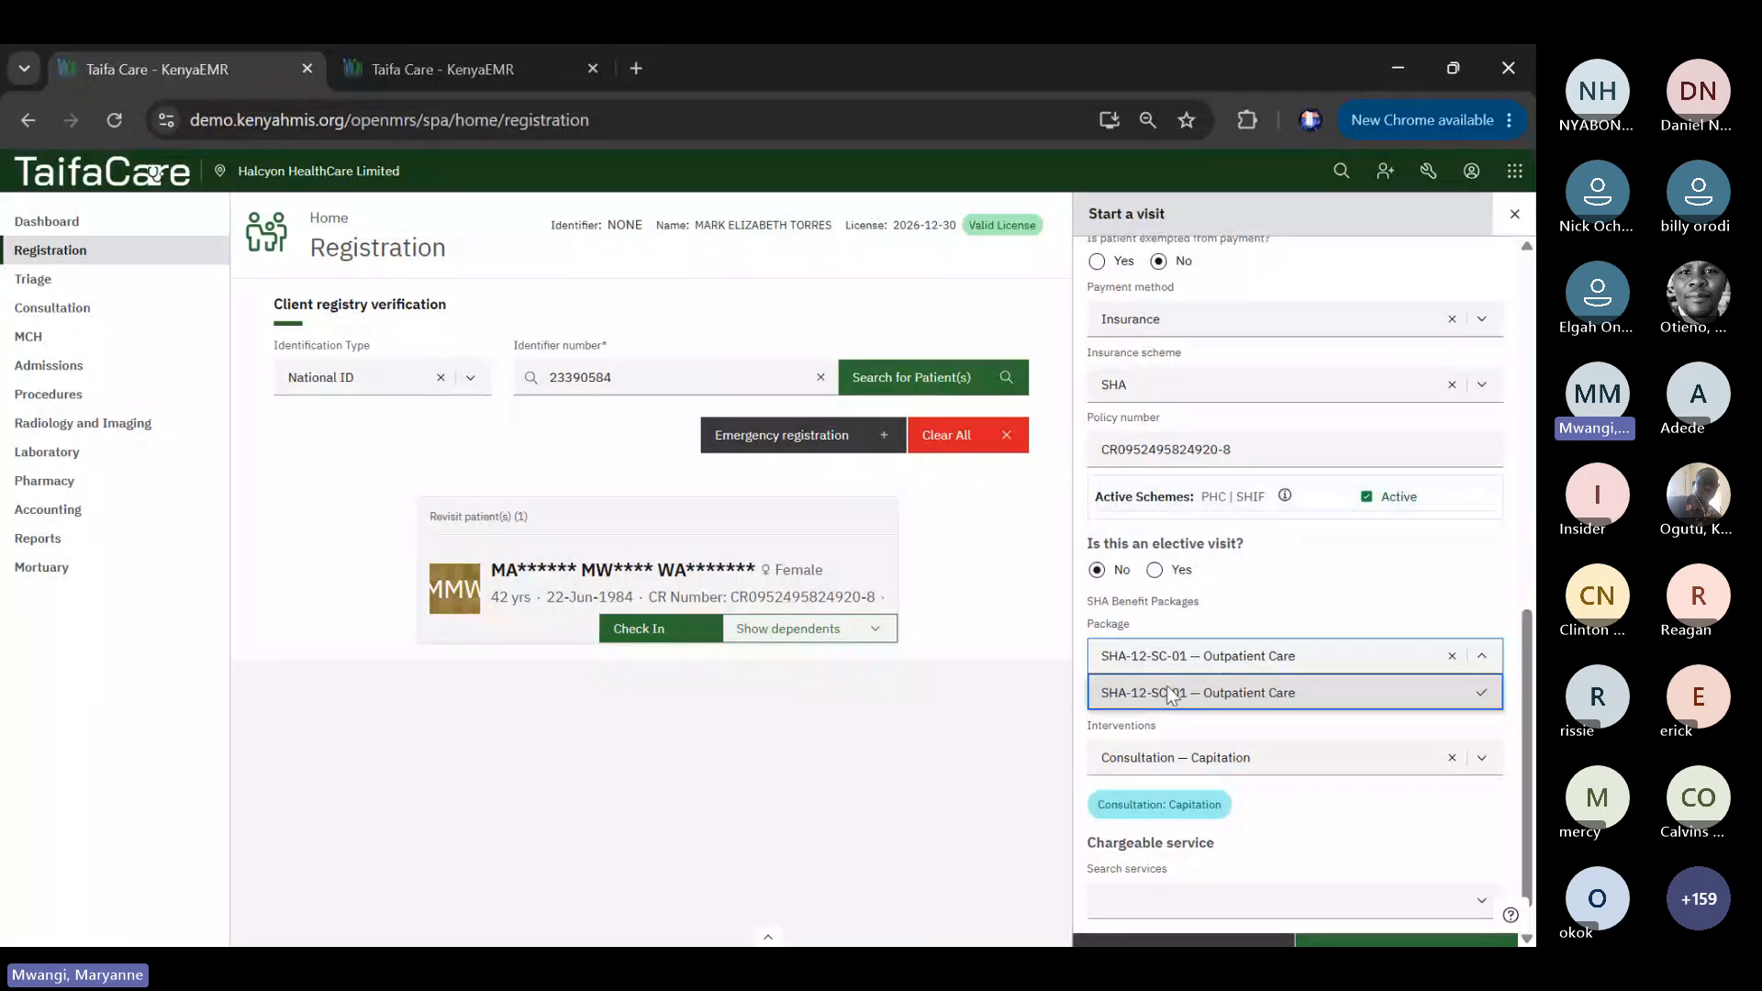
{"action": "left_click", "coordinate": [1473, 576]}
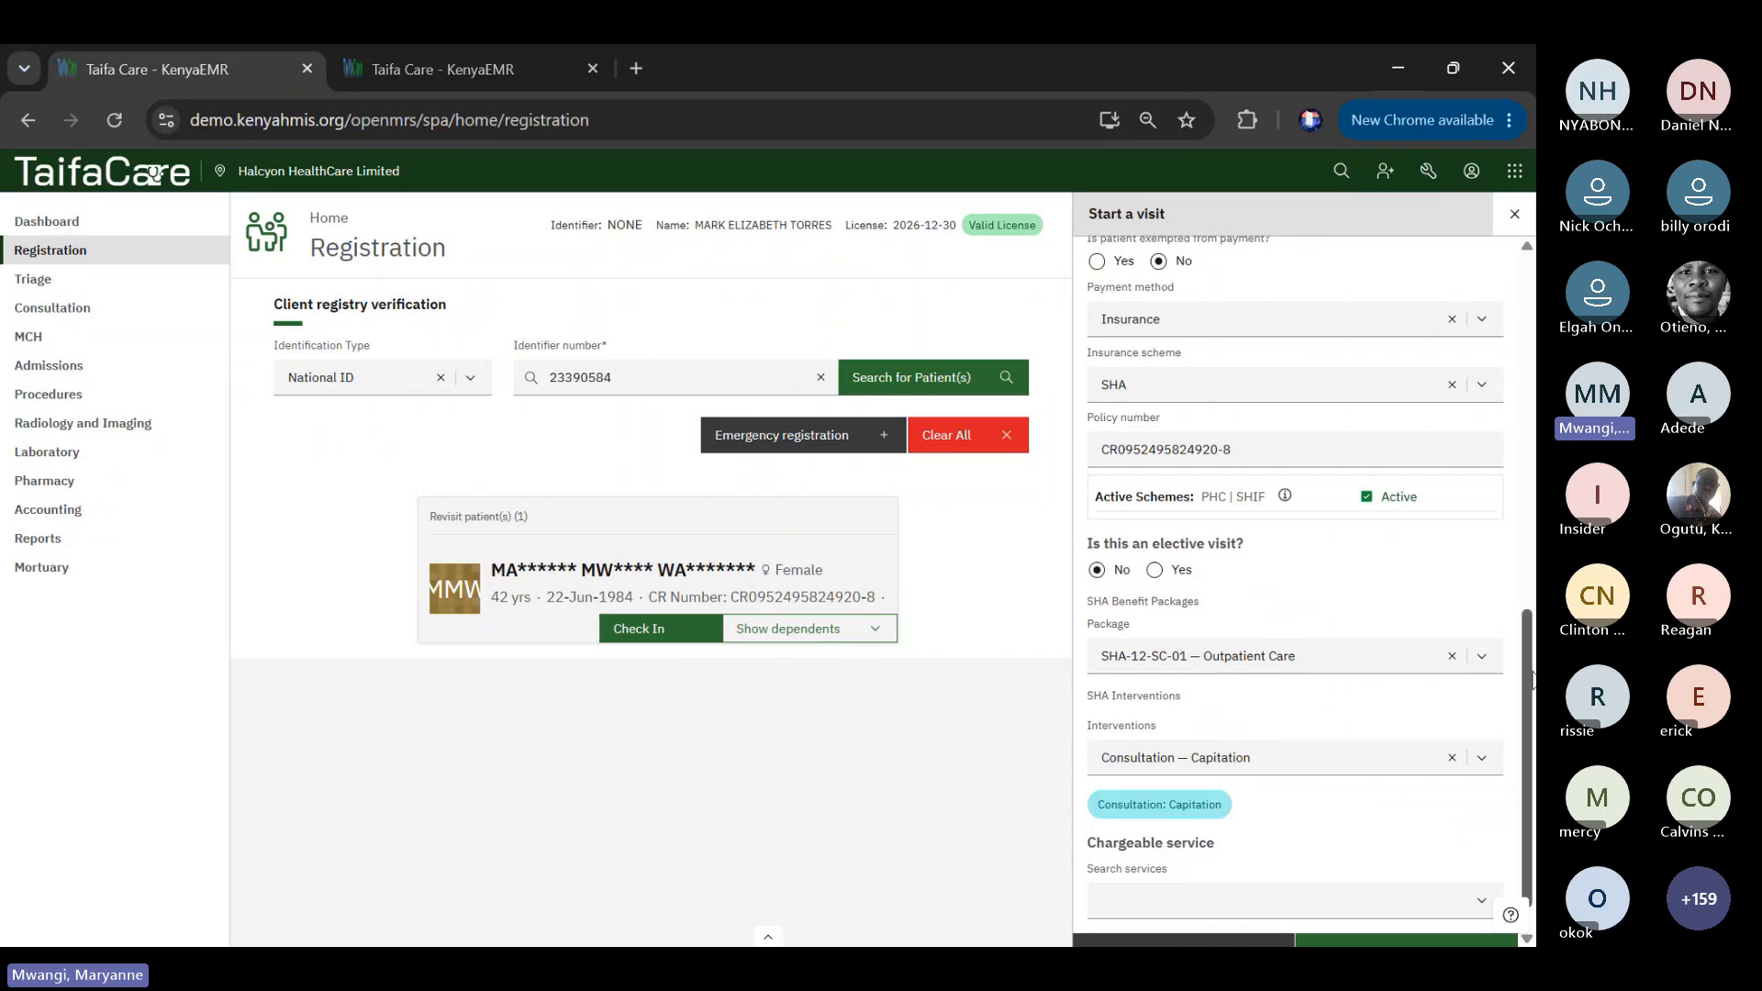
Add Adult Consultation as the visit's chargeable service and close the service list.
{"action": "scroll", "coordinate": [1084, 884], "scroll_direction": "down", "scroll_amount": 1}
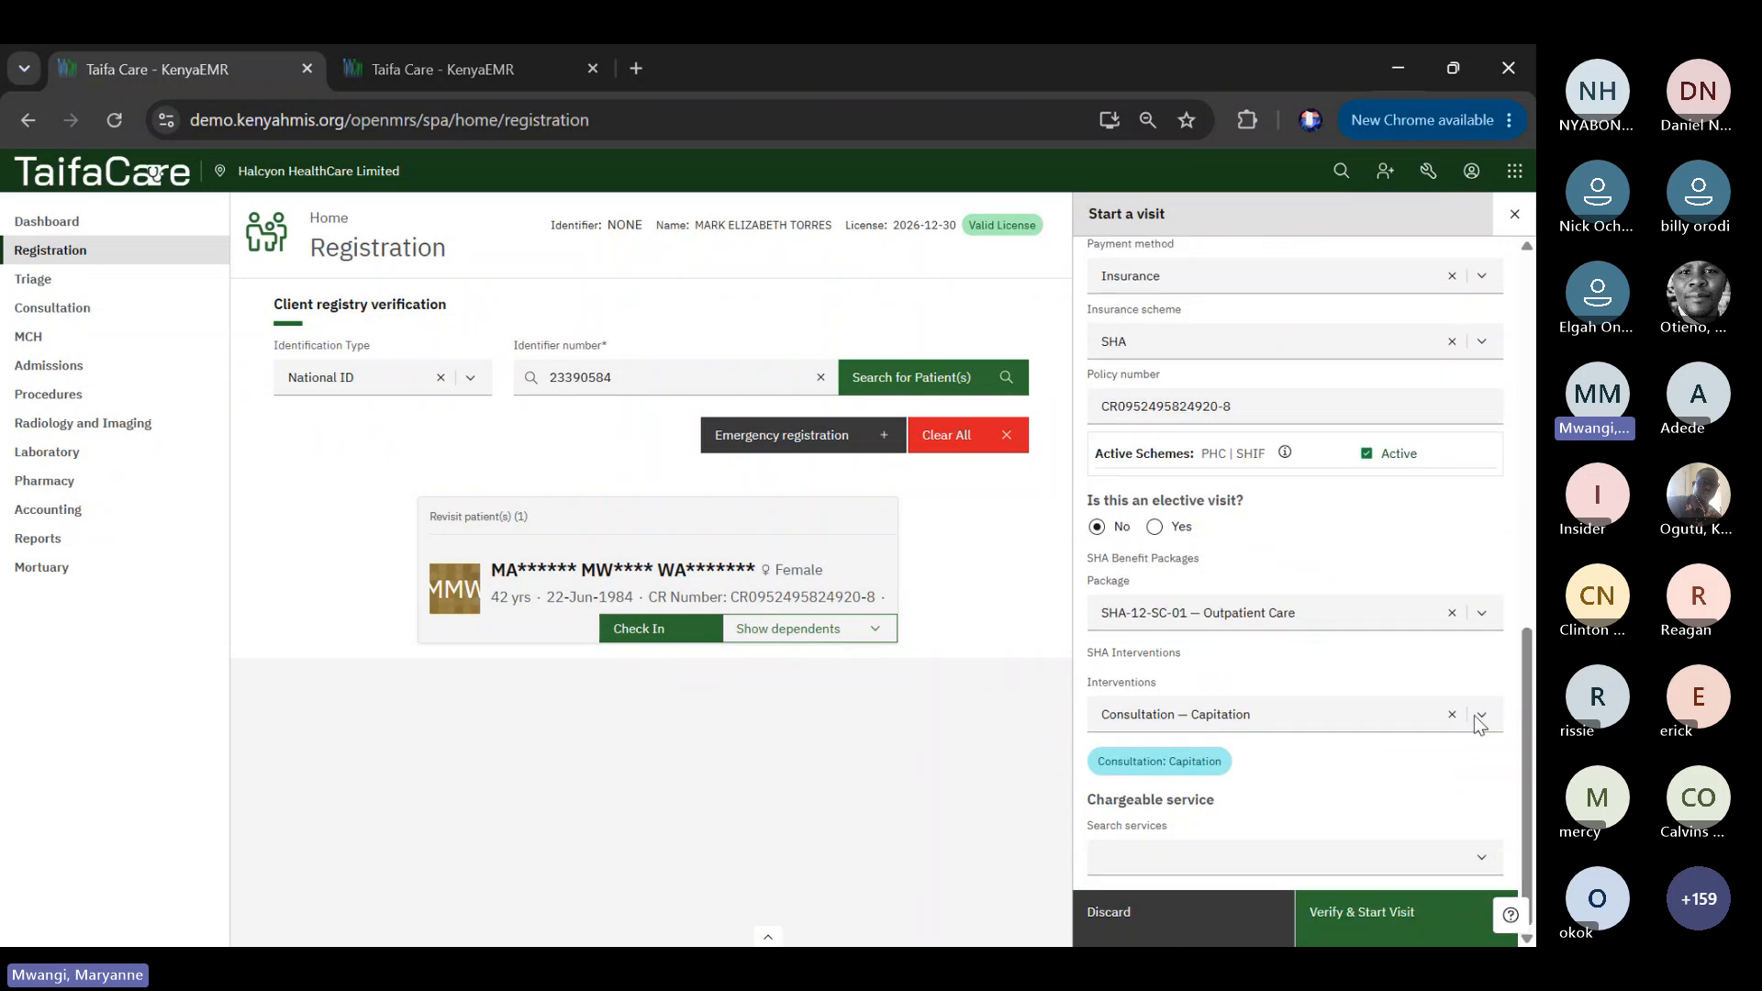
{"action": "left_click", "coordinate": [1131, 849]}
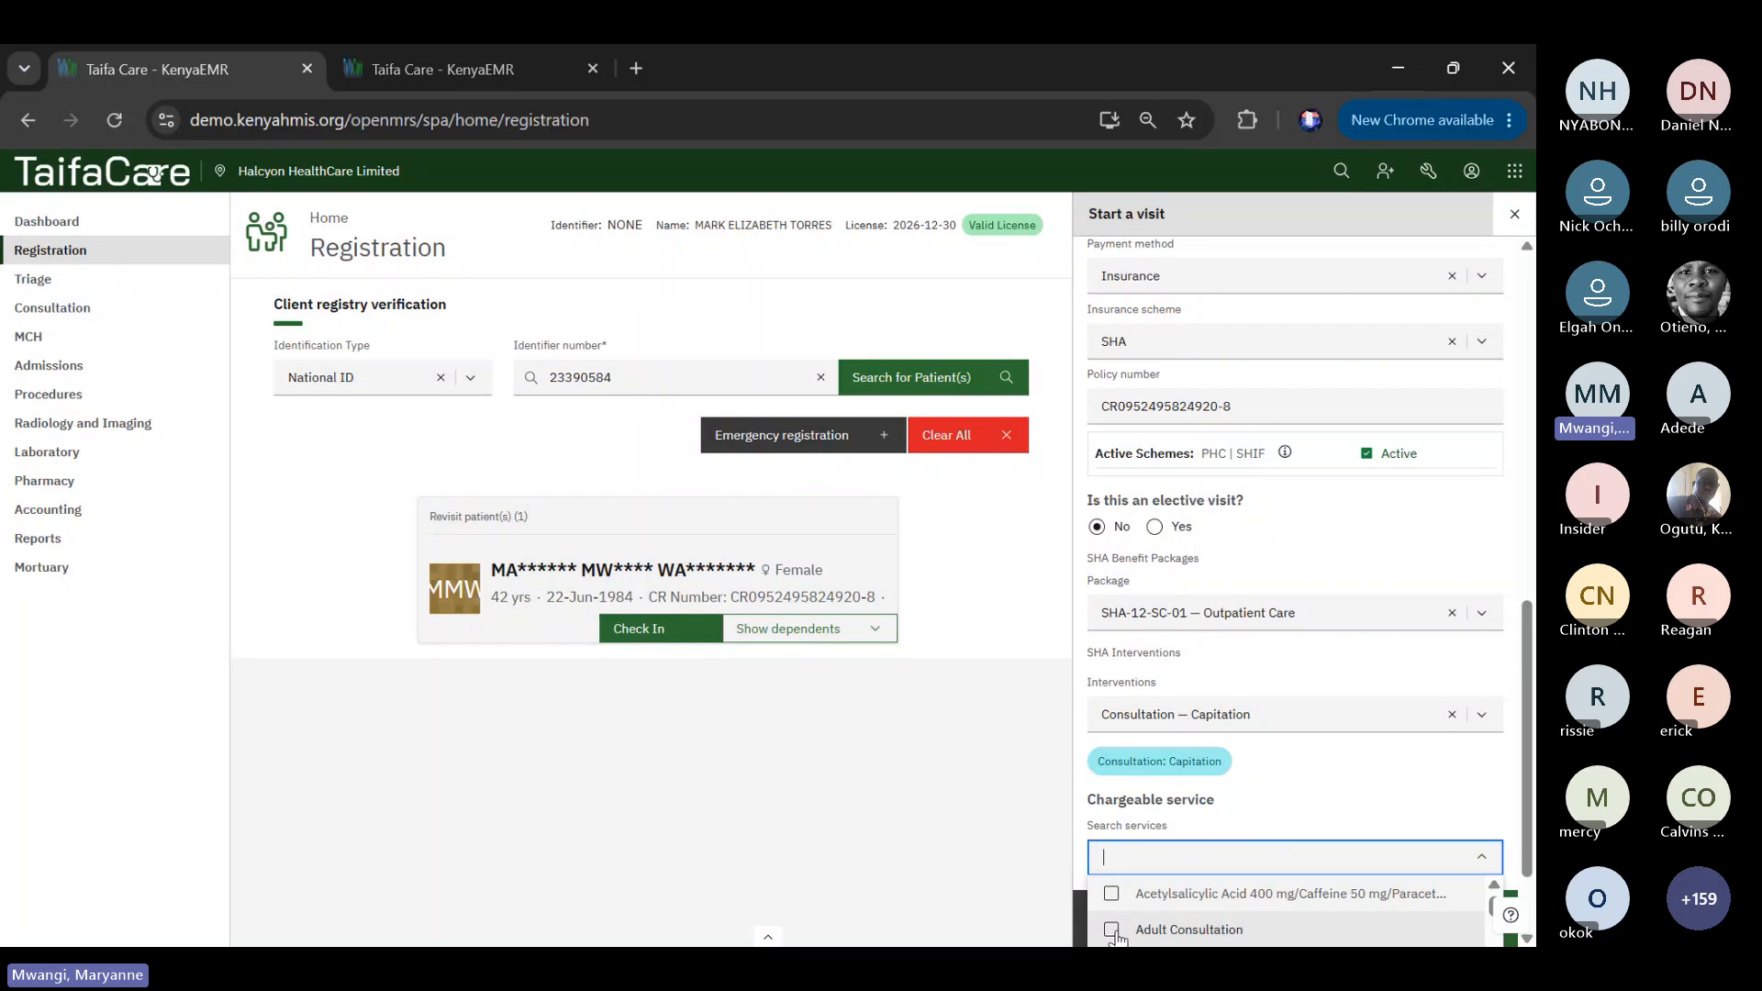
{"action": "left_click", "coordinate": [1112, 931]}
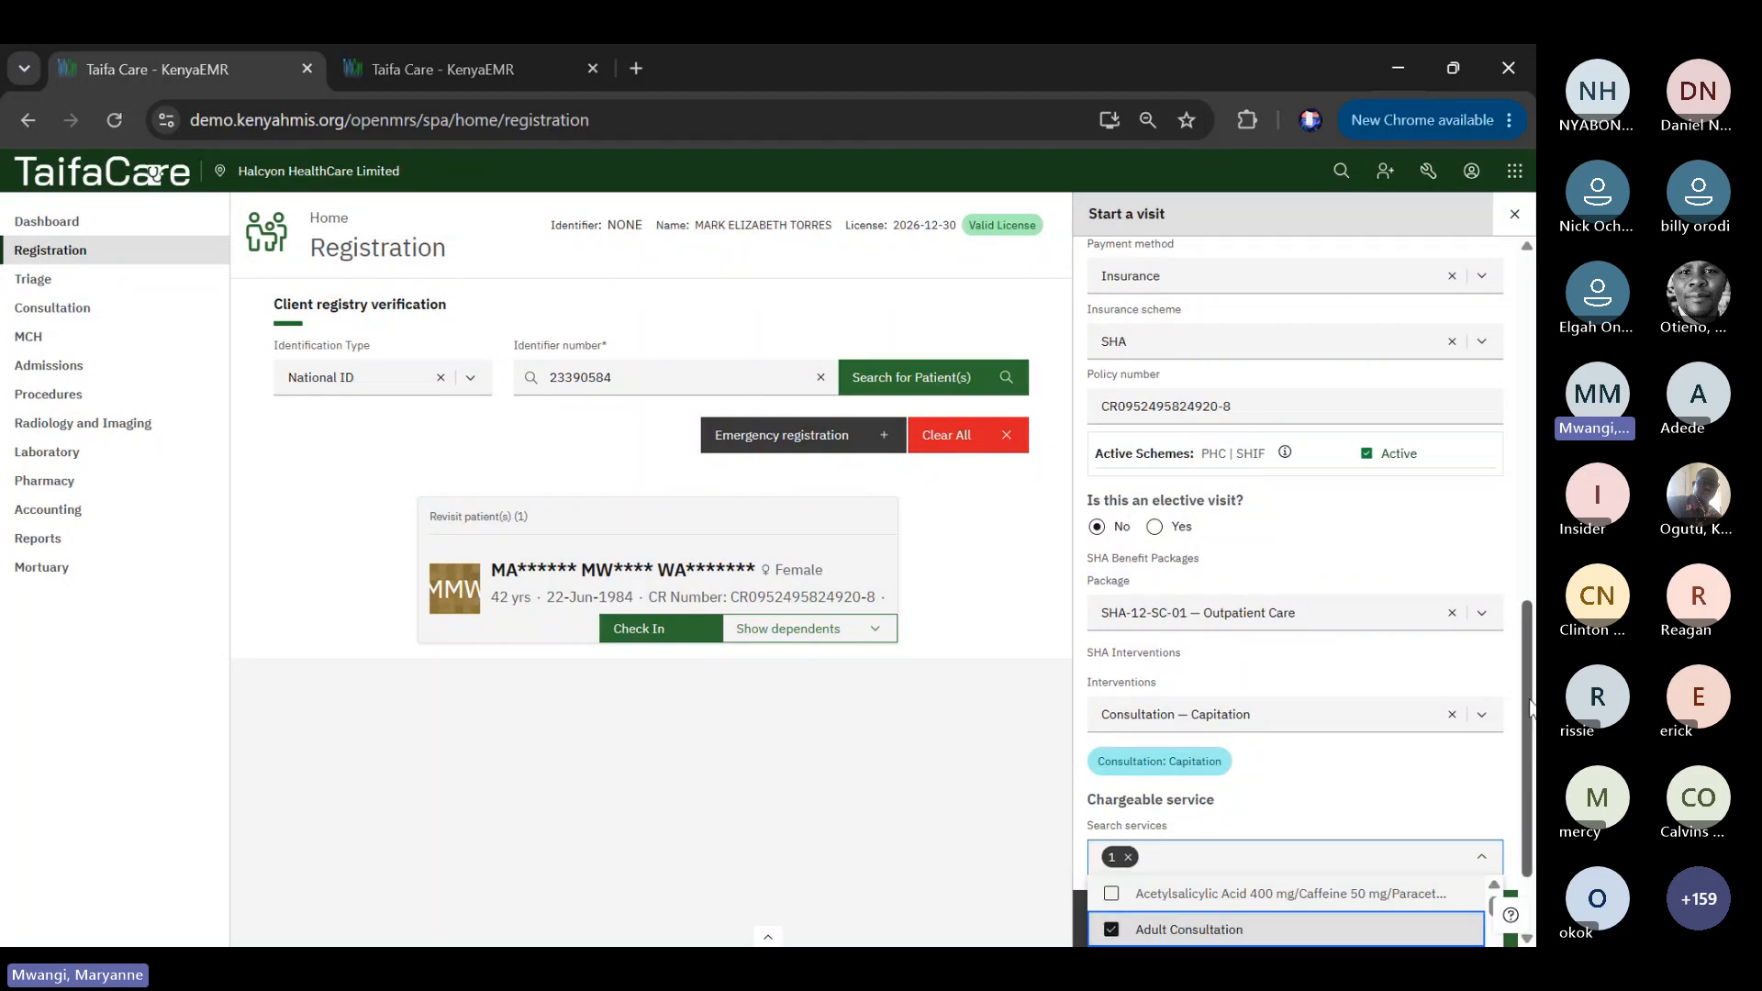
{"action": "left_click", "coordinate": [1530, 707]}
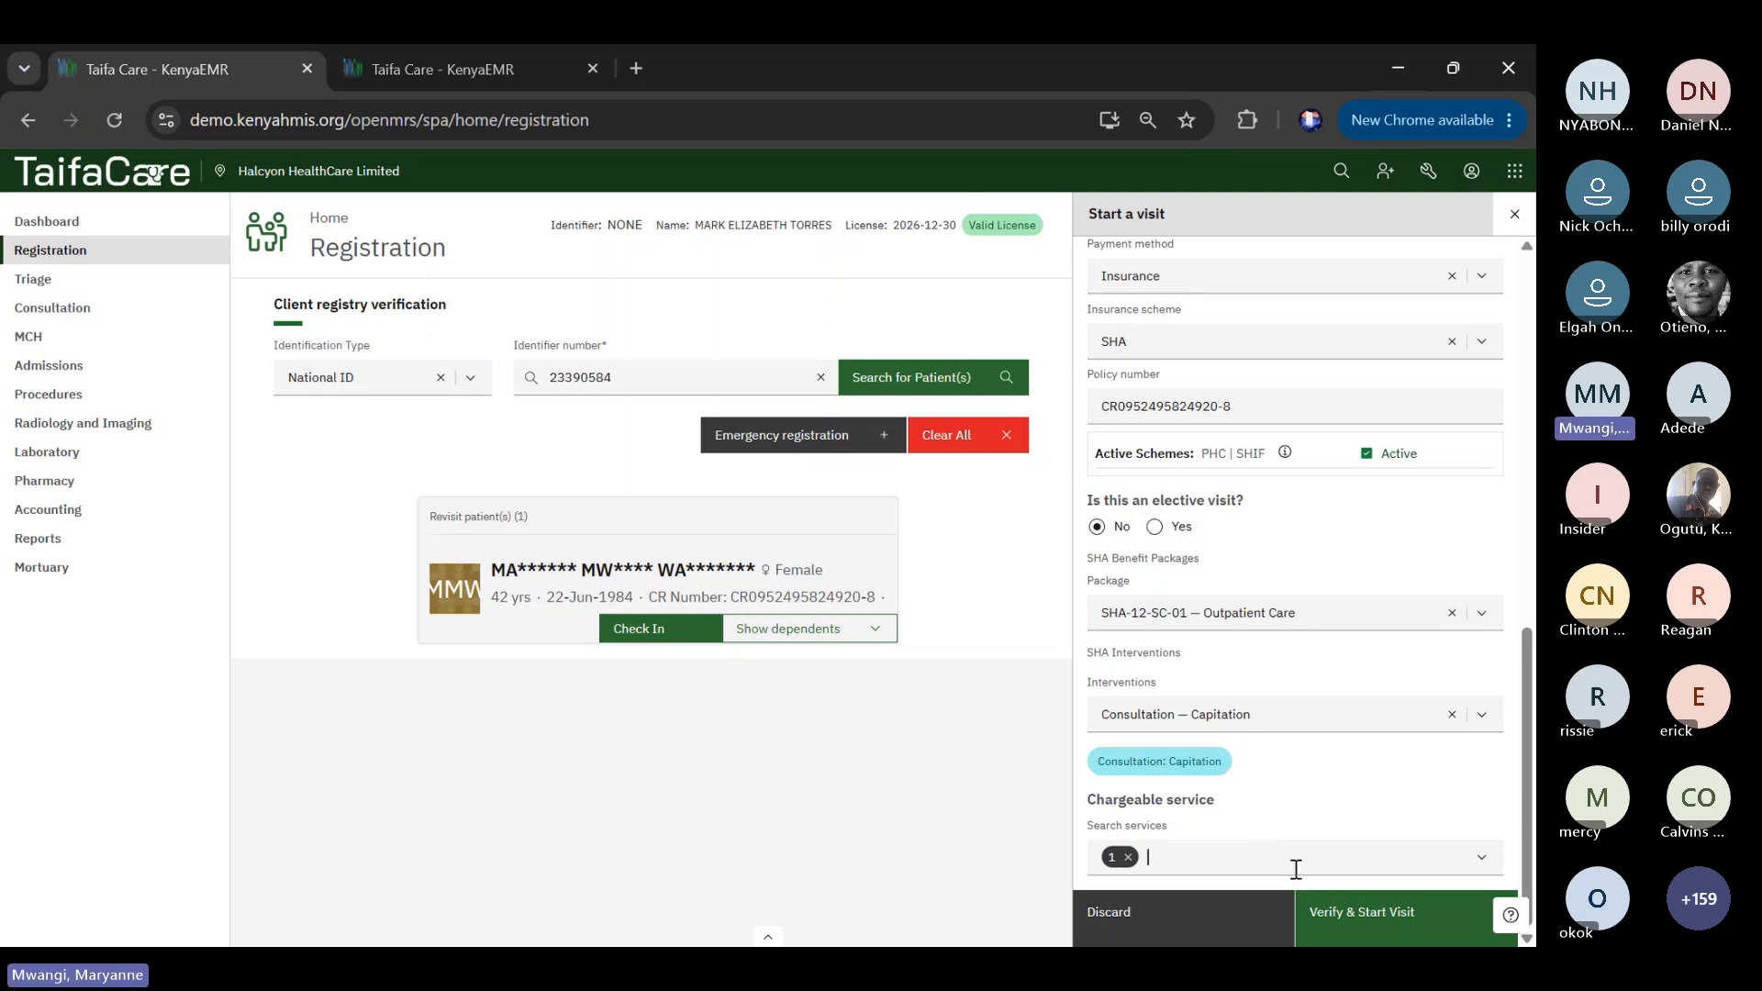
Review the visit form's entries from the visit location and type through payment details, SHA package, intervention and chargeable service.
{"action": "left_click_drag", "start_coordinate": [1531, 805], "coordinate": [1534, 499]}
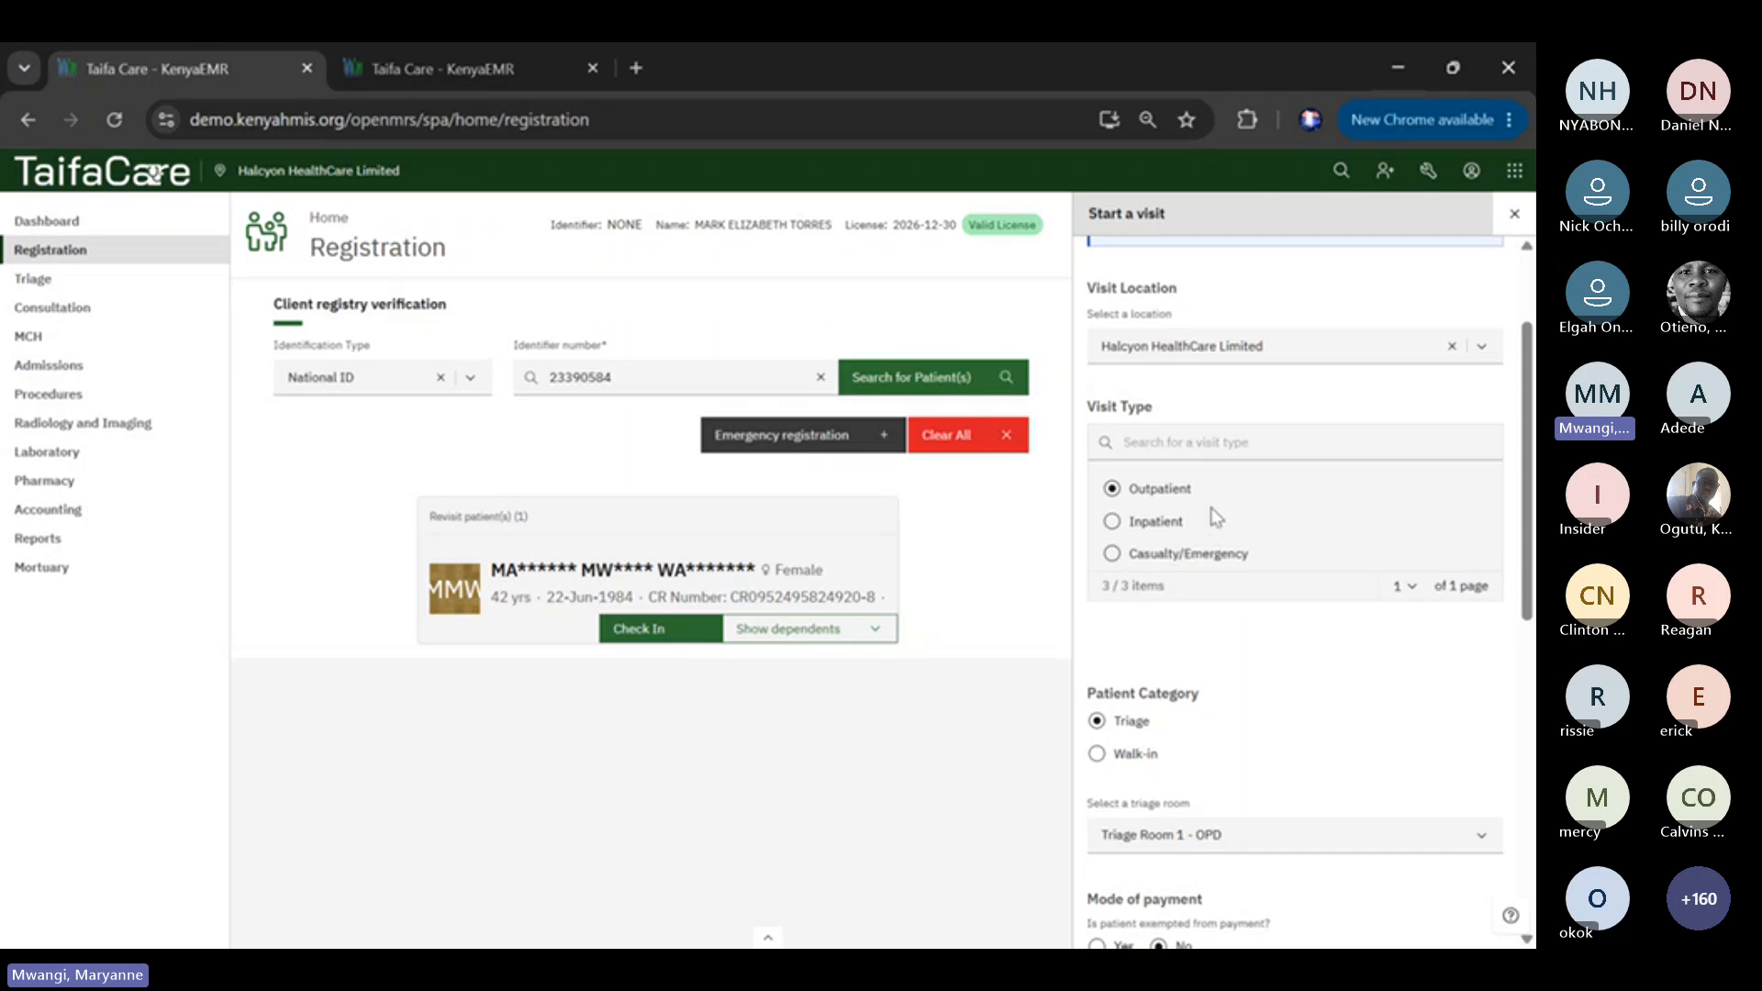
{"action": "left_click_drag", "start_coordinate": [1531, 418], "coordinate": [1535, 537]}
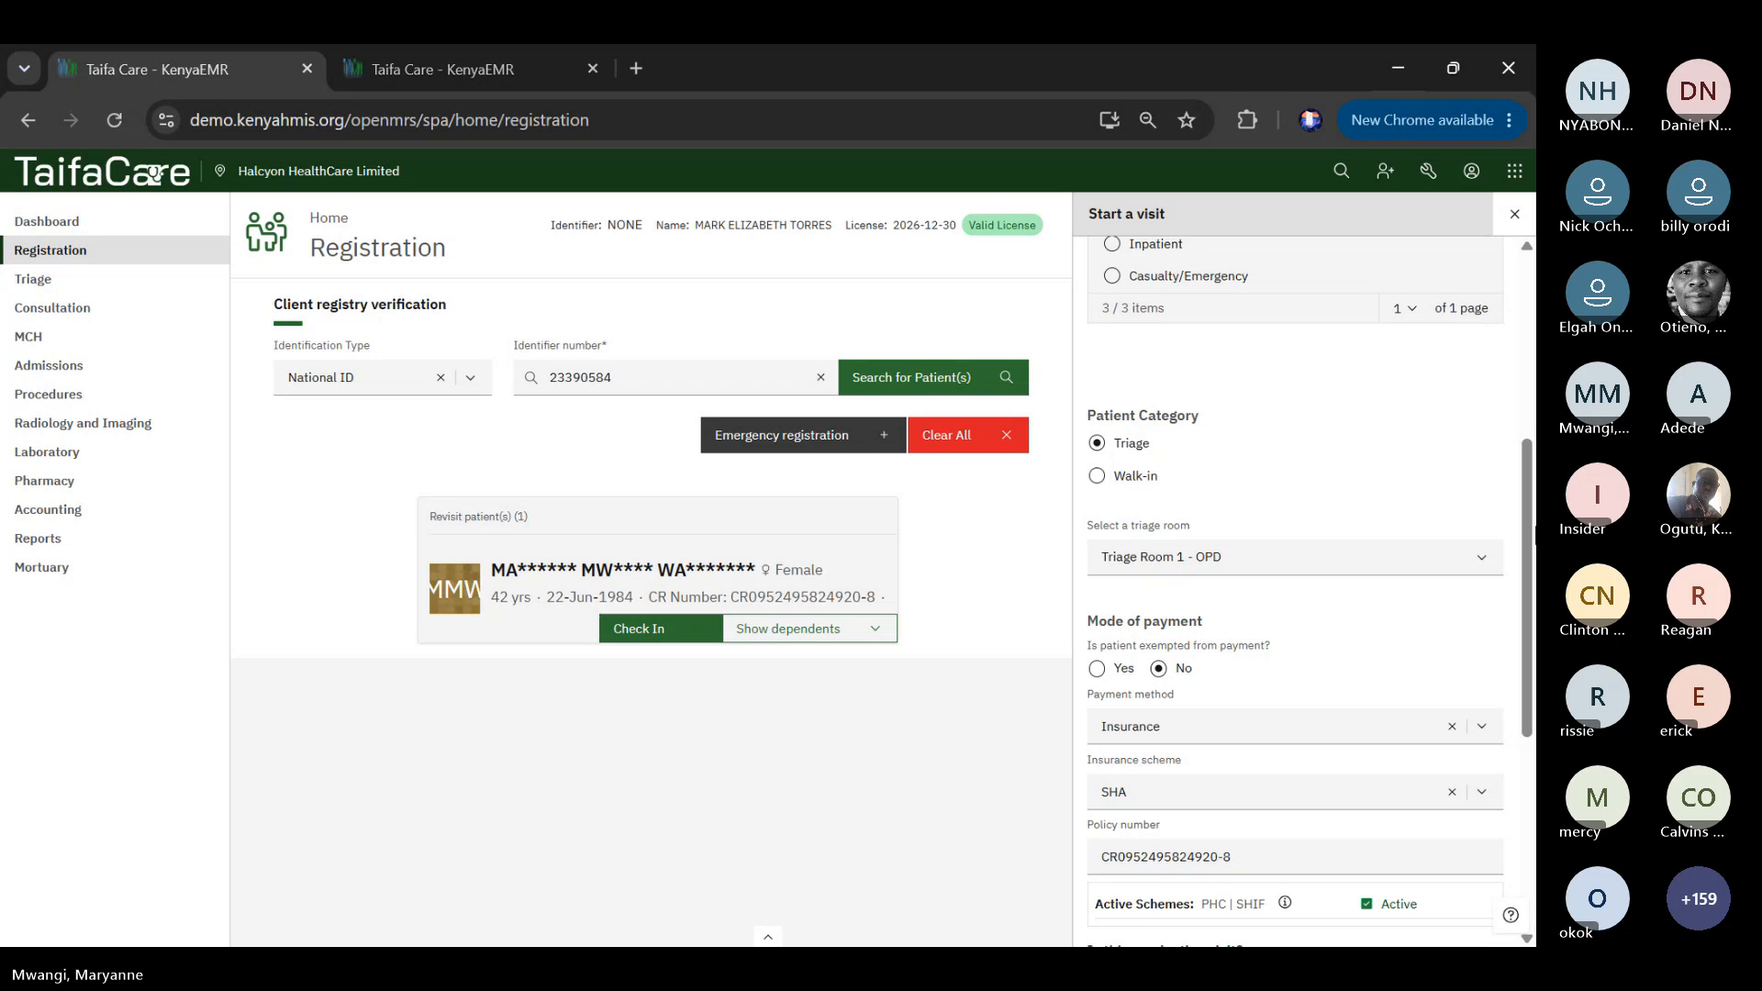
{"action": "left_click_drag", "start_coordinate": [1531, 541], "coordinate": [1533, 600]}
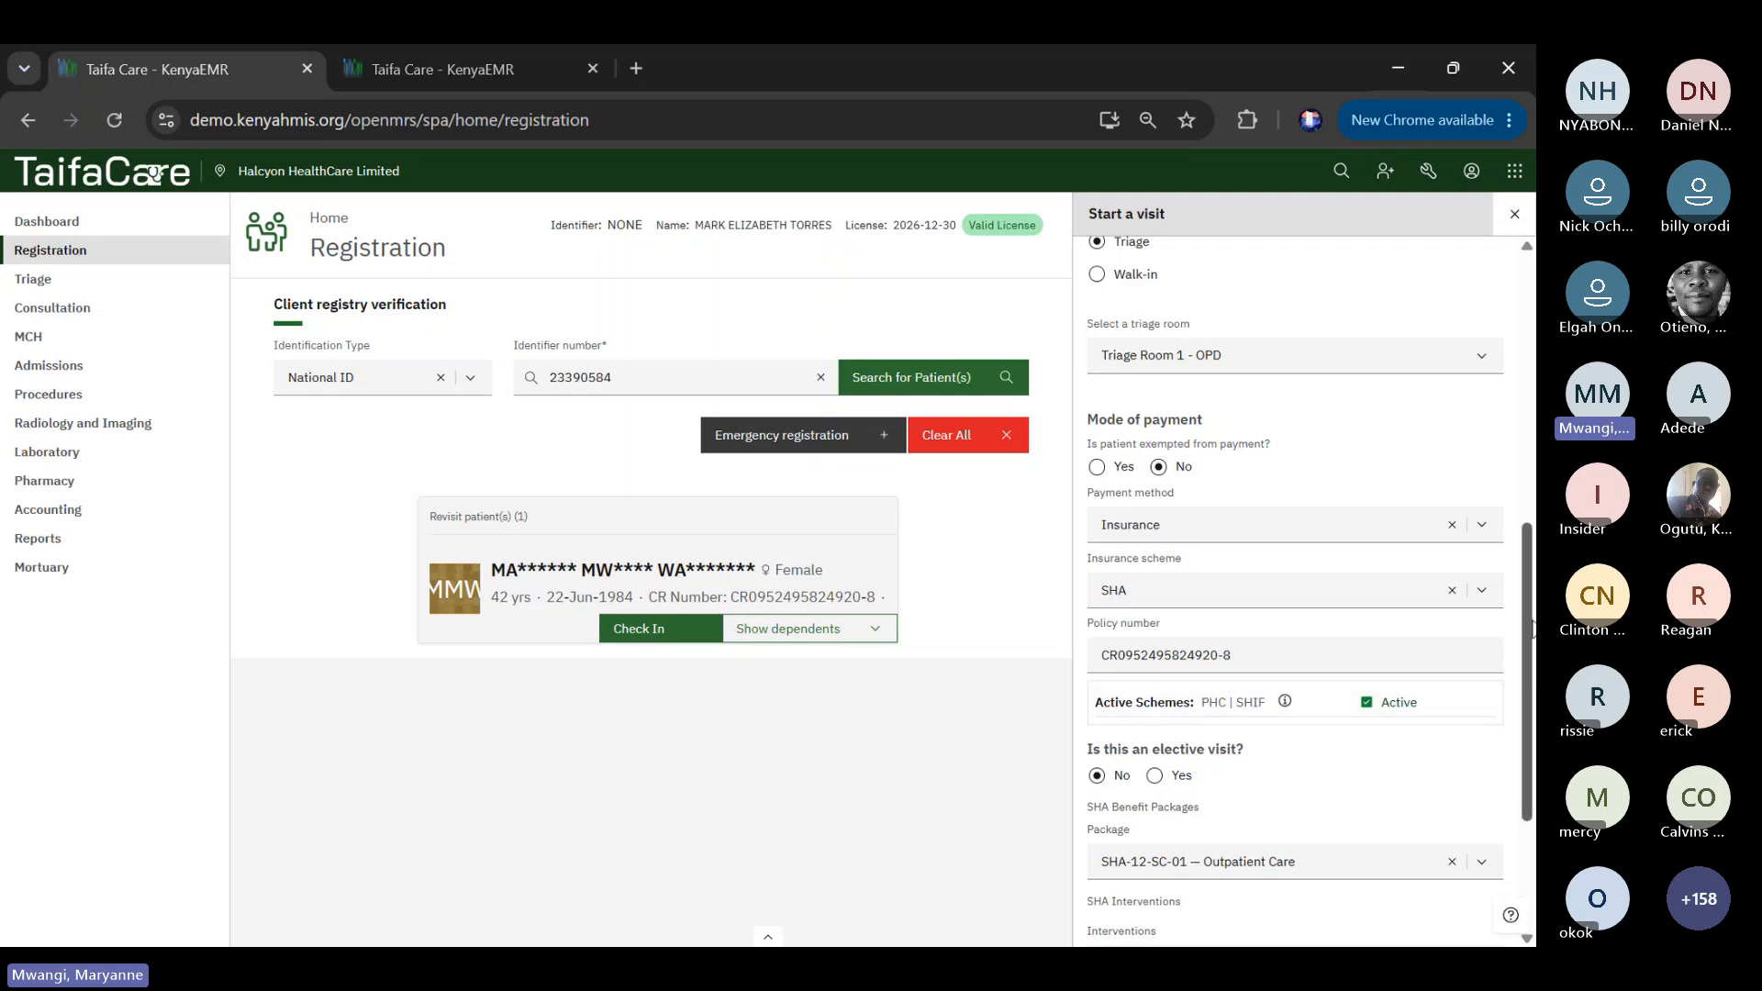
{"action": "scroll", "coordinate": [1331, 623], "scroll_direction": "down", "scroll_amount": 2}
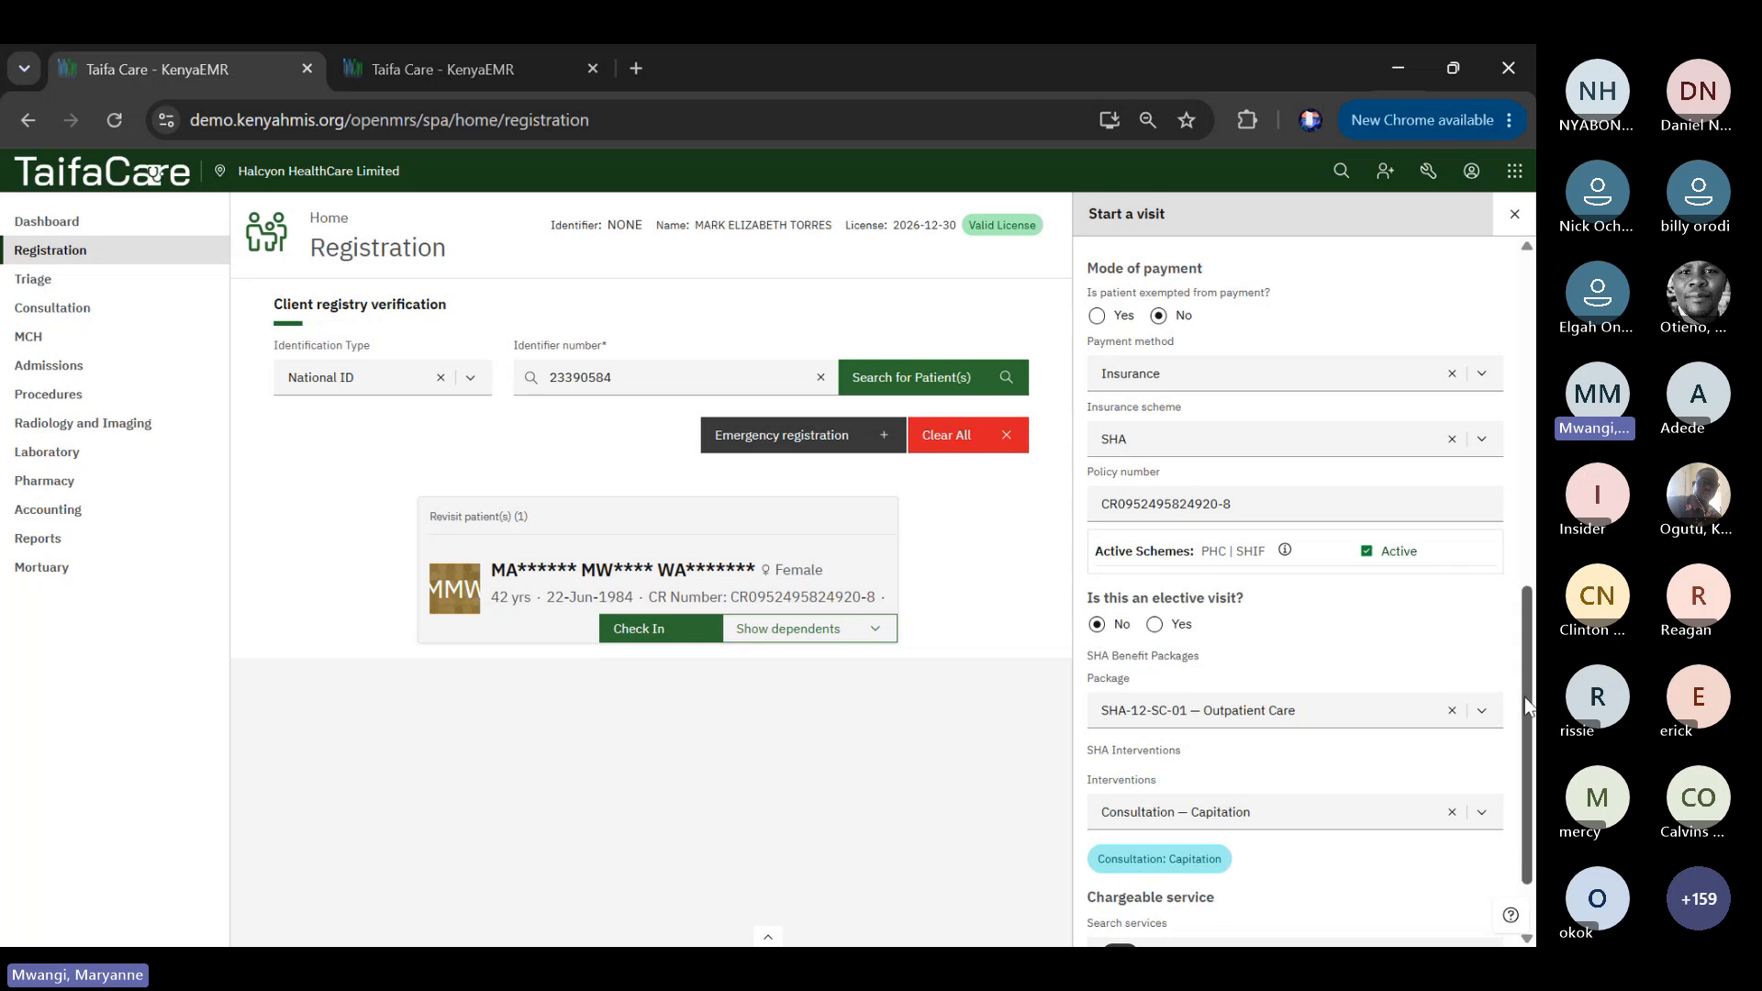
{"action": "scroll", "coordinate": [1279, 621], "scroll_direction": "down", "scroll_amount": 2}
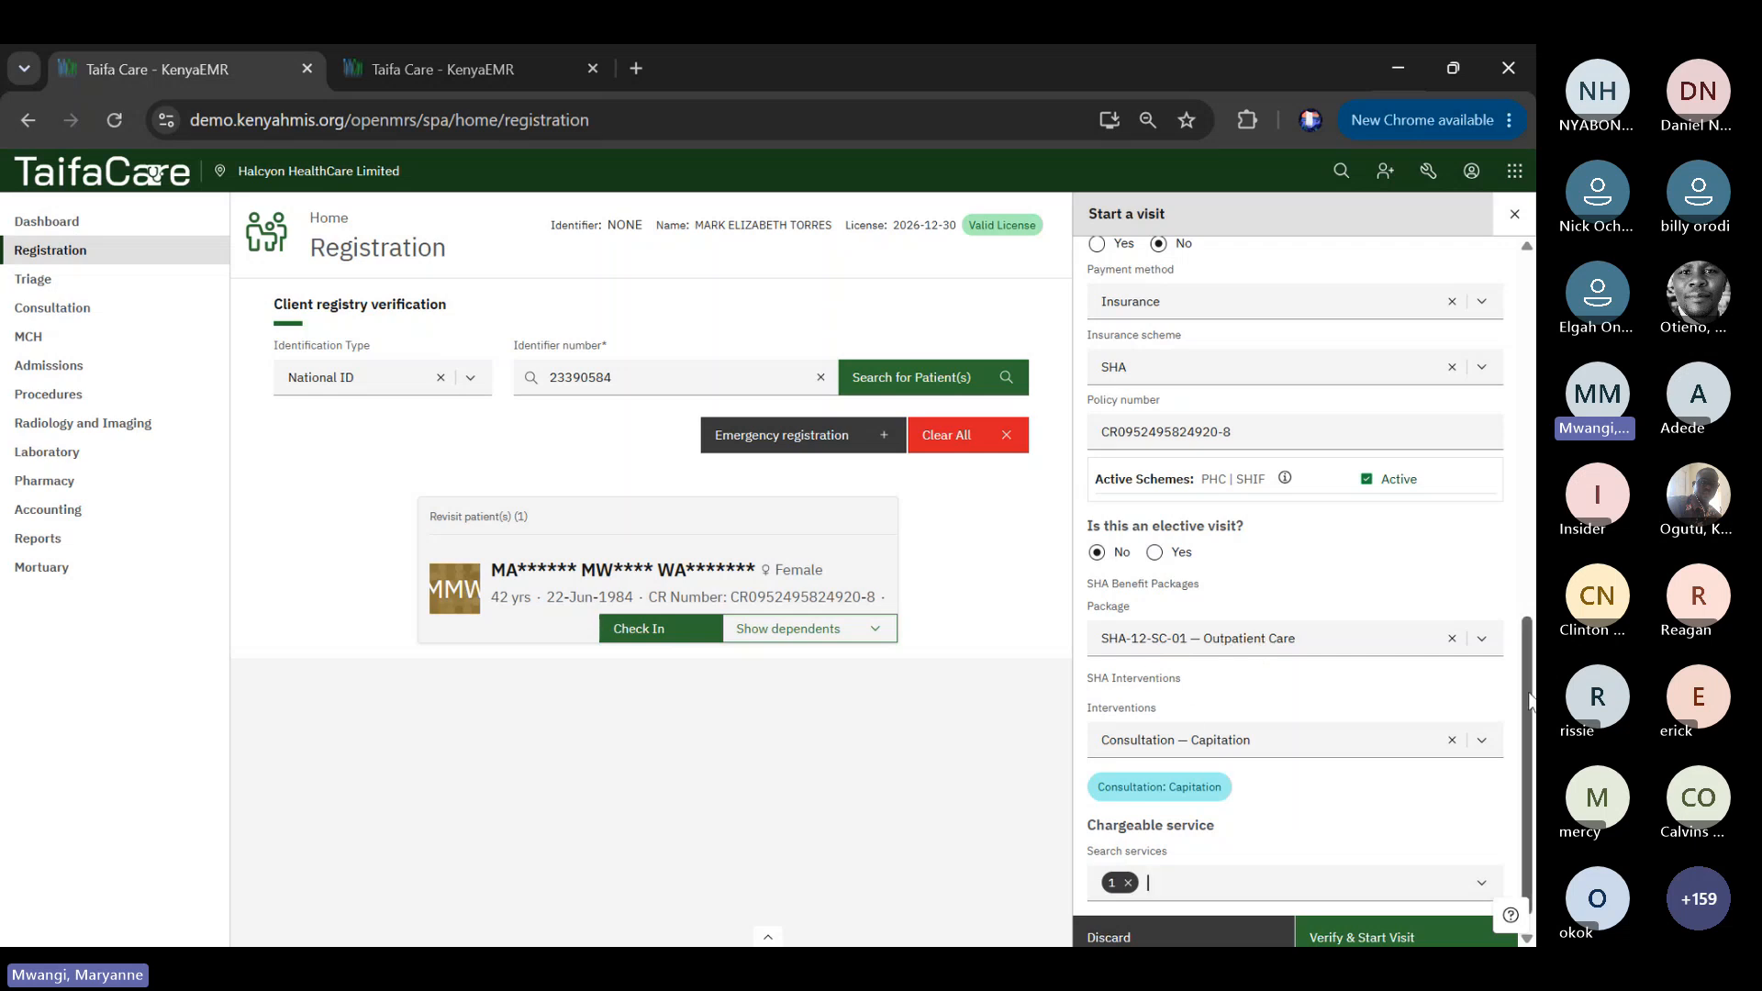
{"action": "scroll", "coordinate": [1176, 776], "scroll_direction": "down", "scroll_amount": 1}
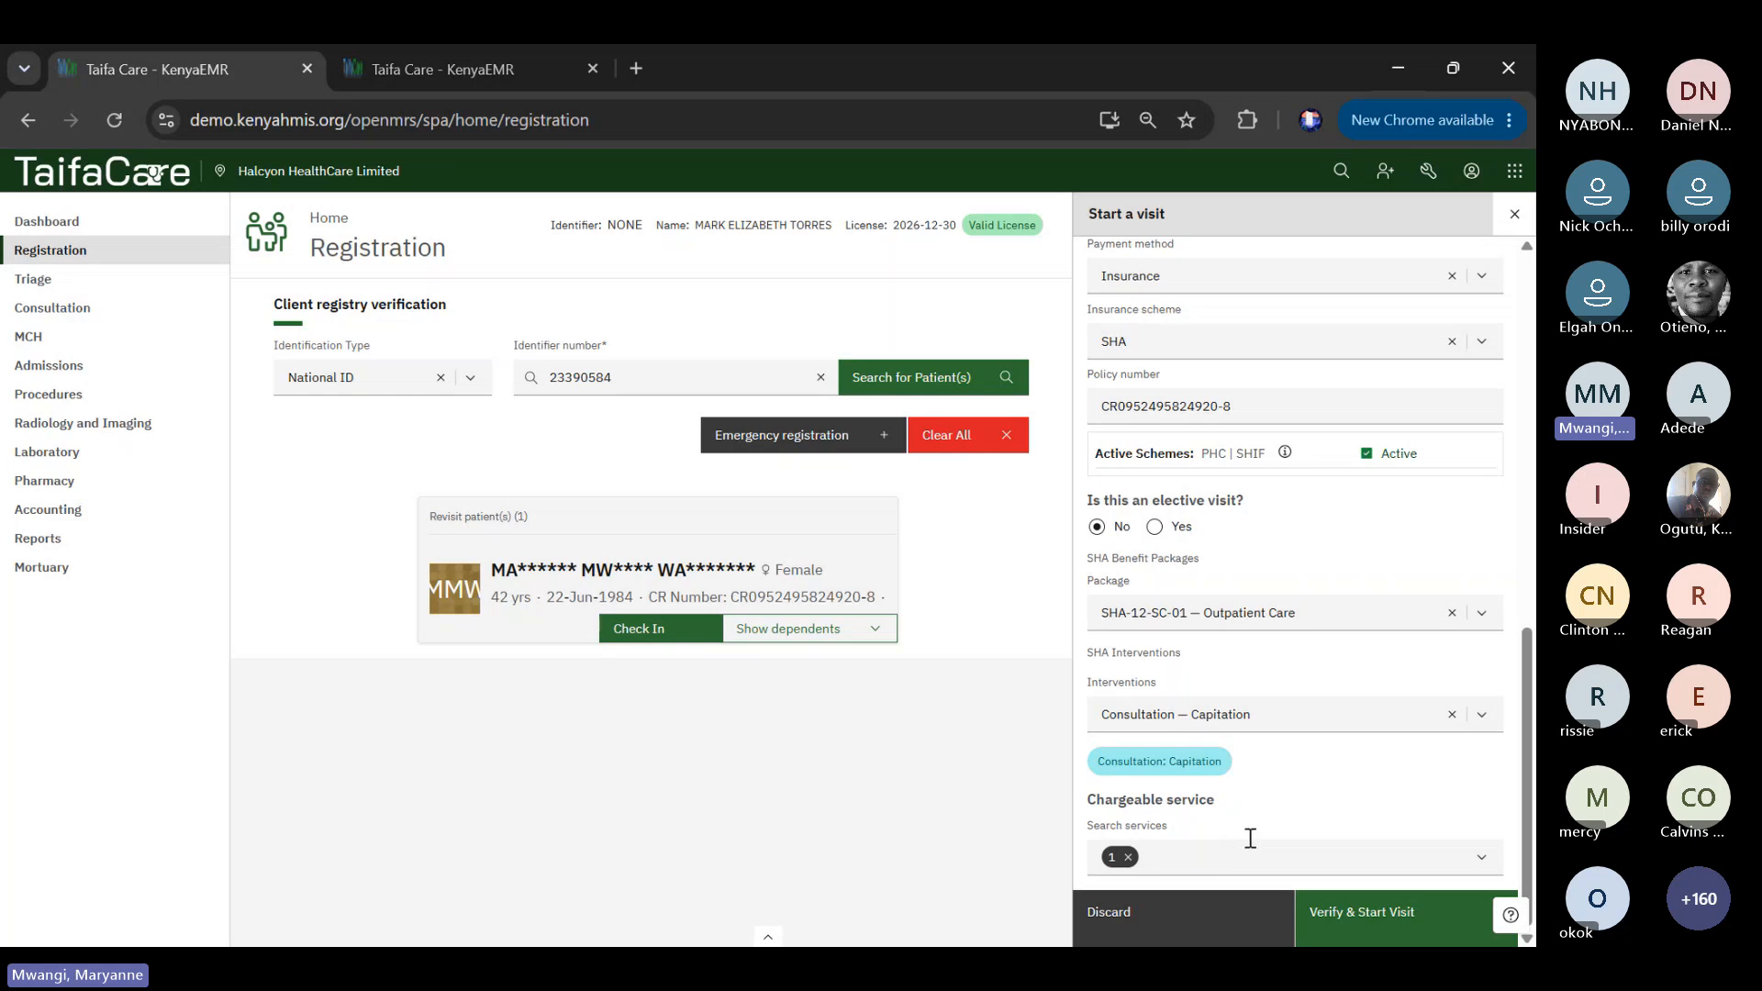
Submit the visit for verification, choose OTP as the patient authentication method and send the code to the registered phone number.
{"action": "left_click", "coordinate": [1392, 923]}
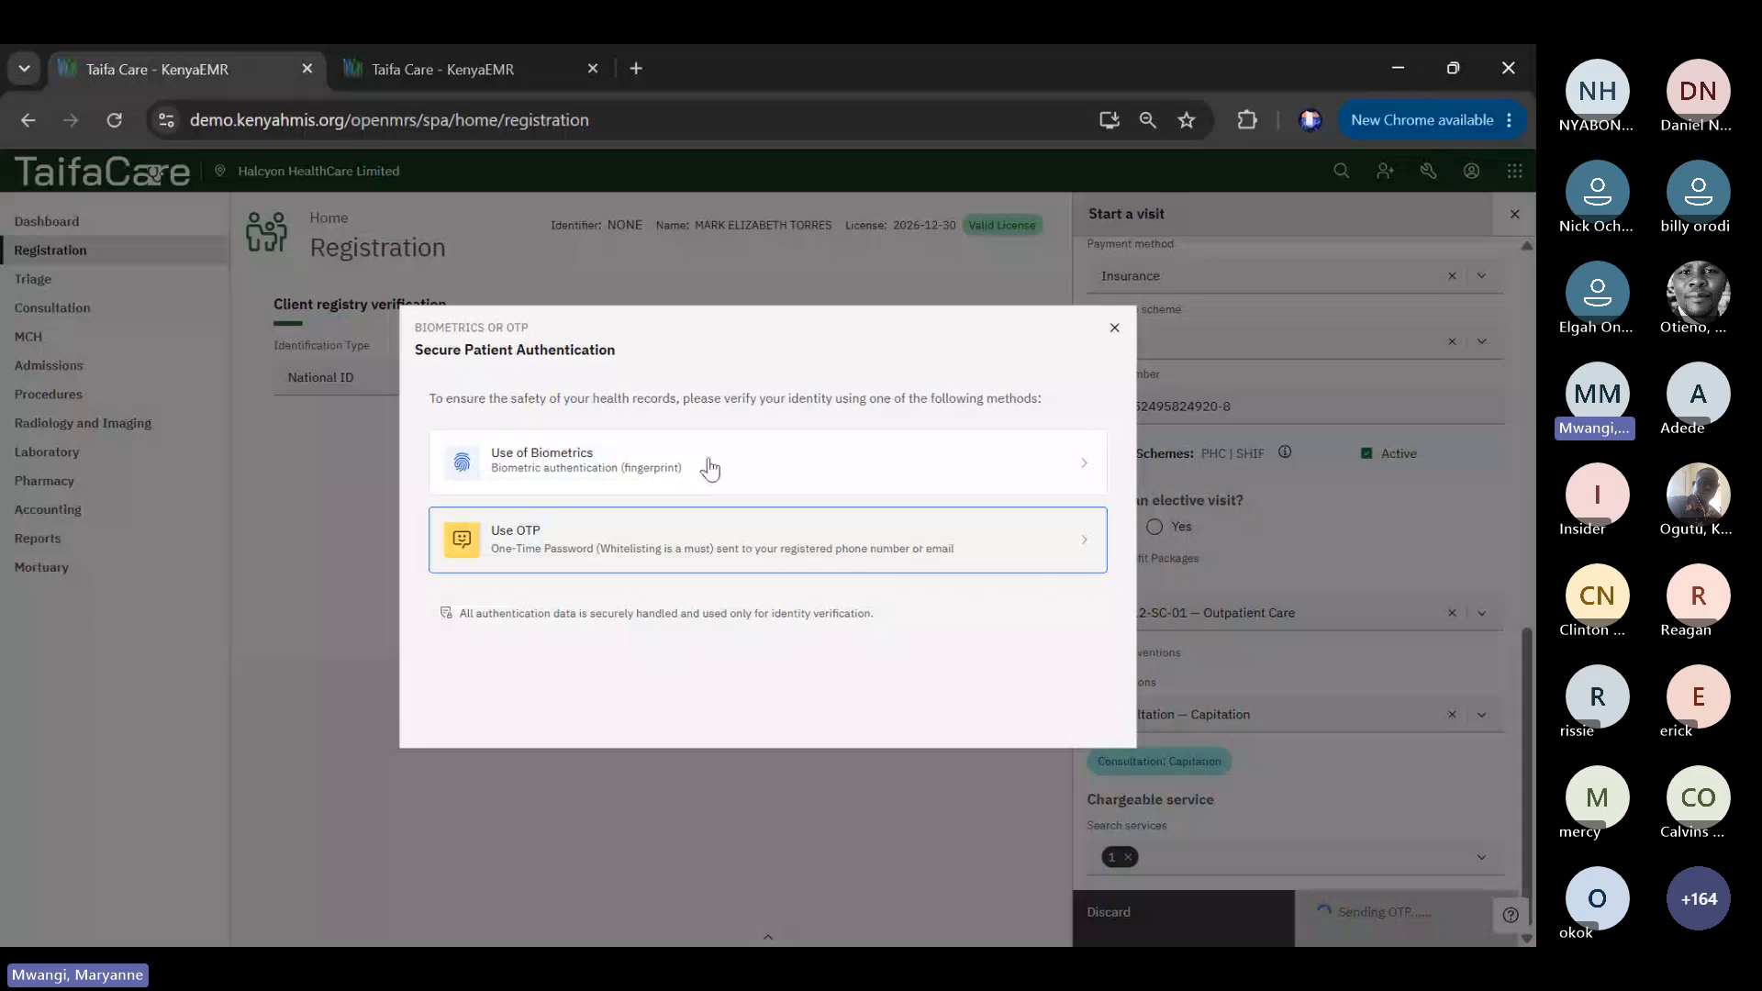
{"action": "left_click", "coordinate": [719, 549]}
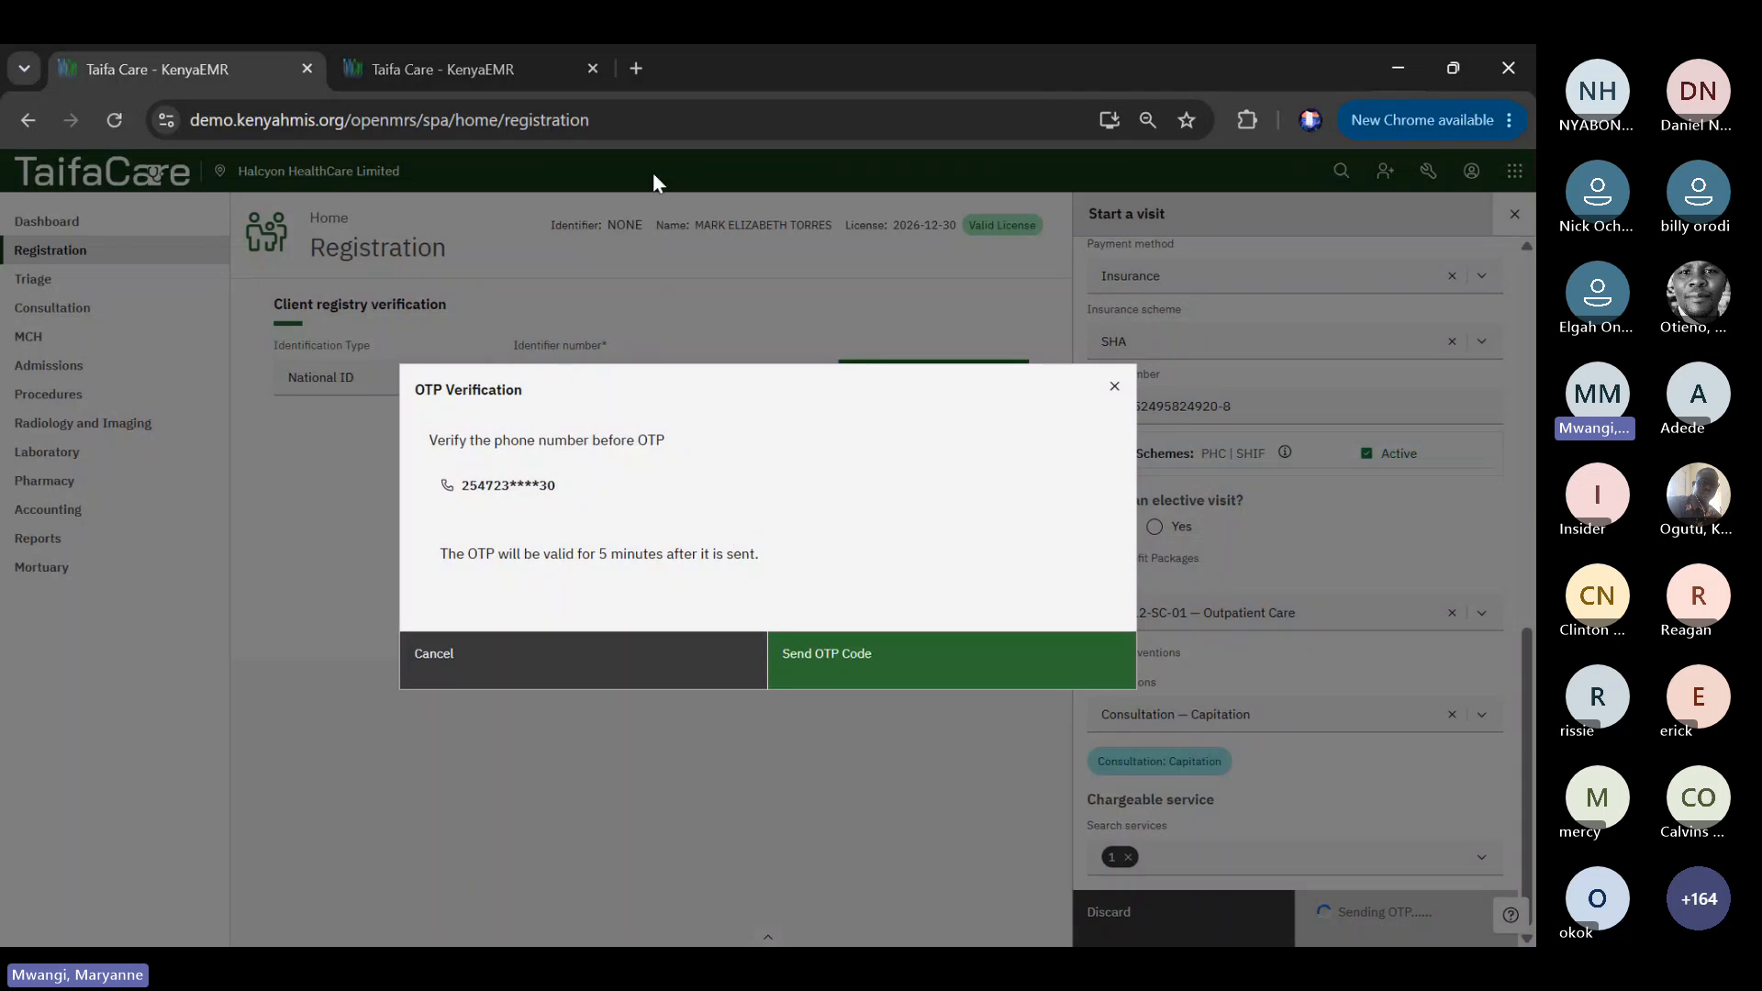
{"action": "left_click", "coordinate": [856, 655]}
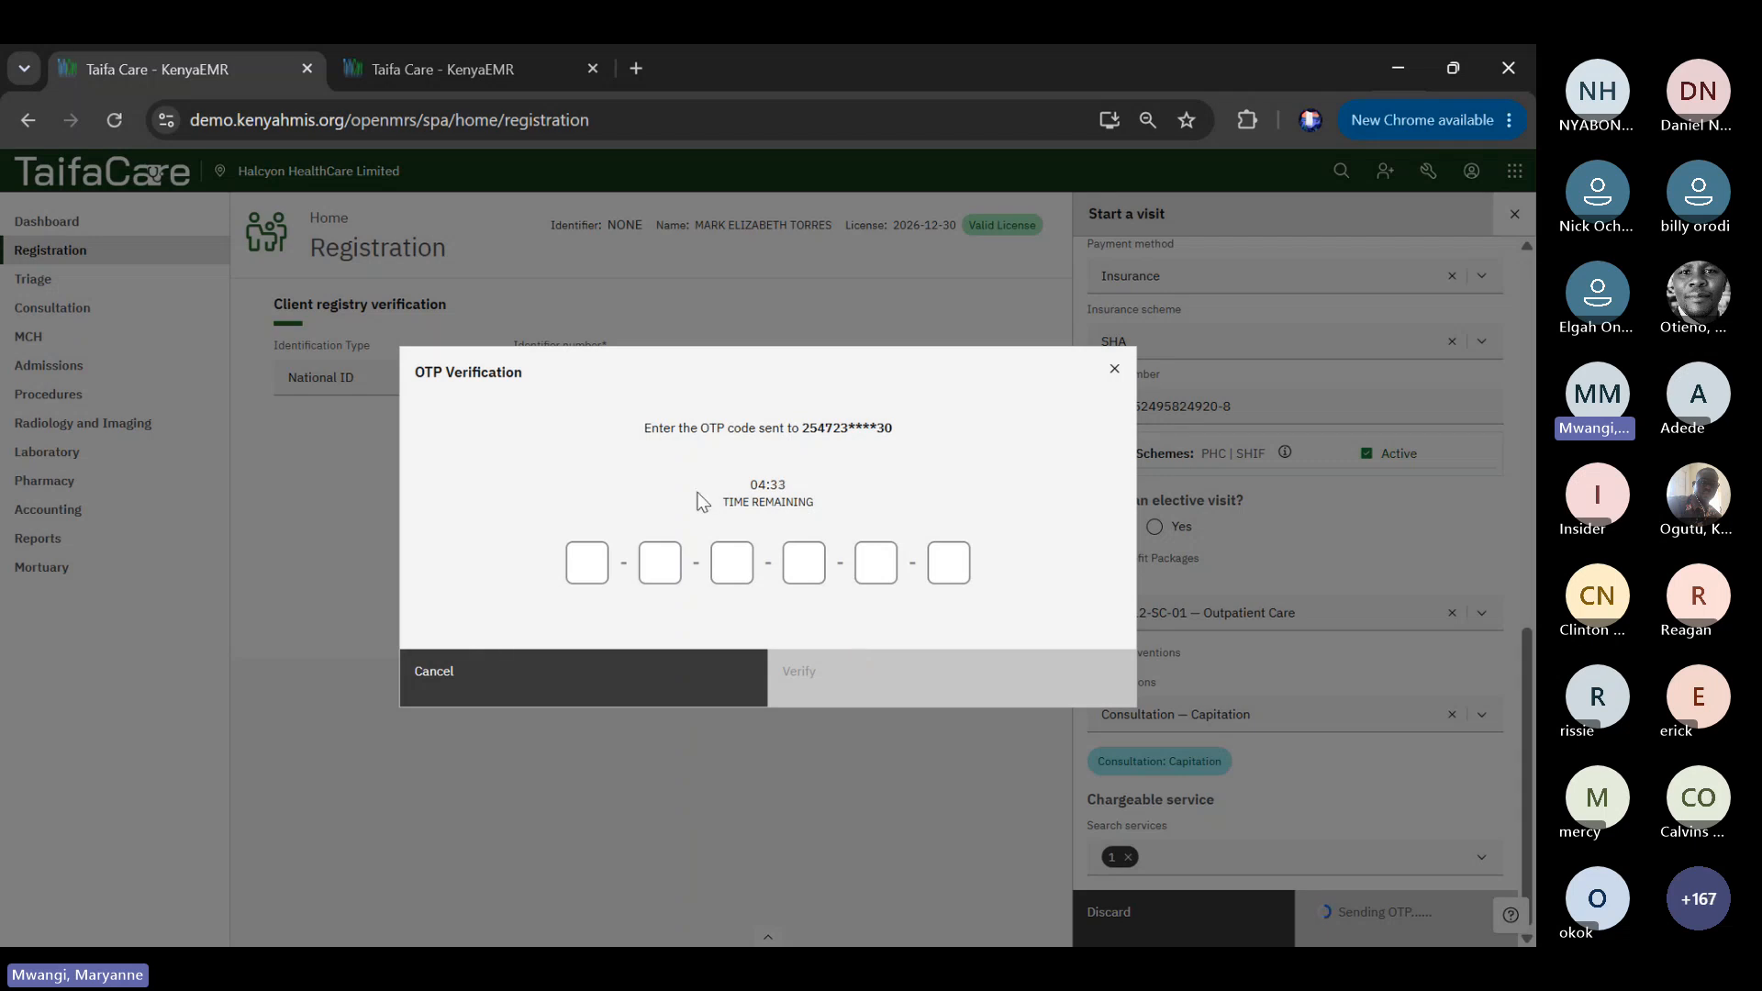
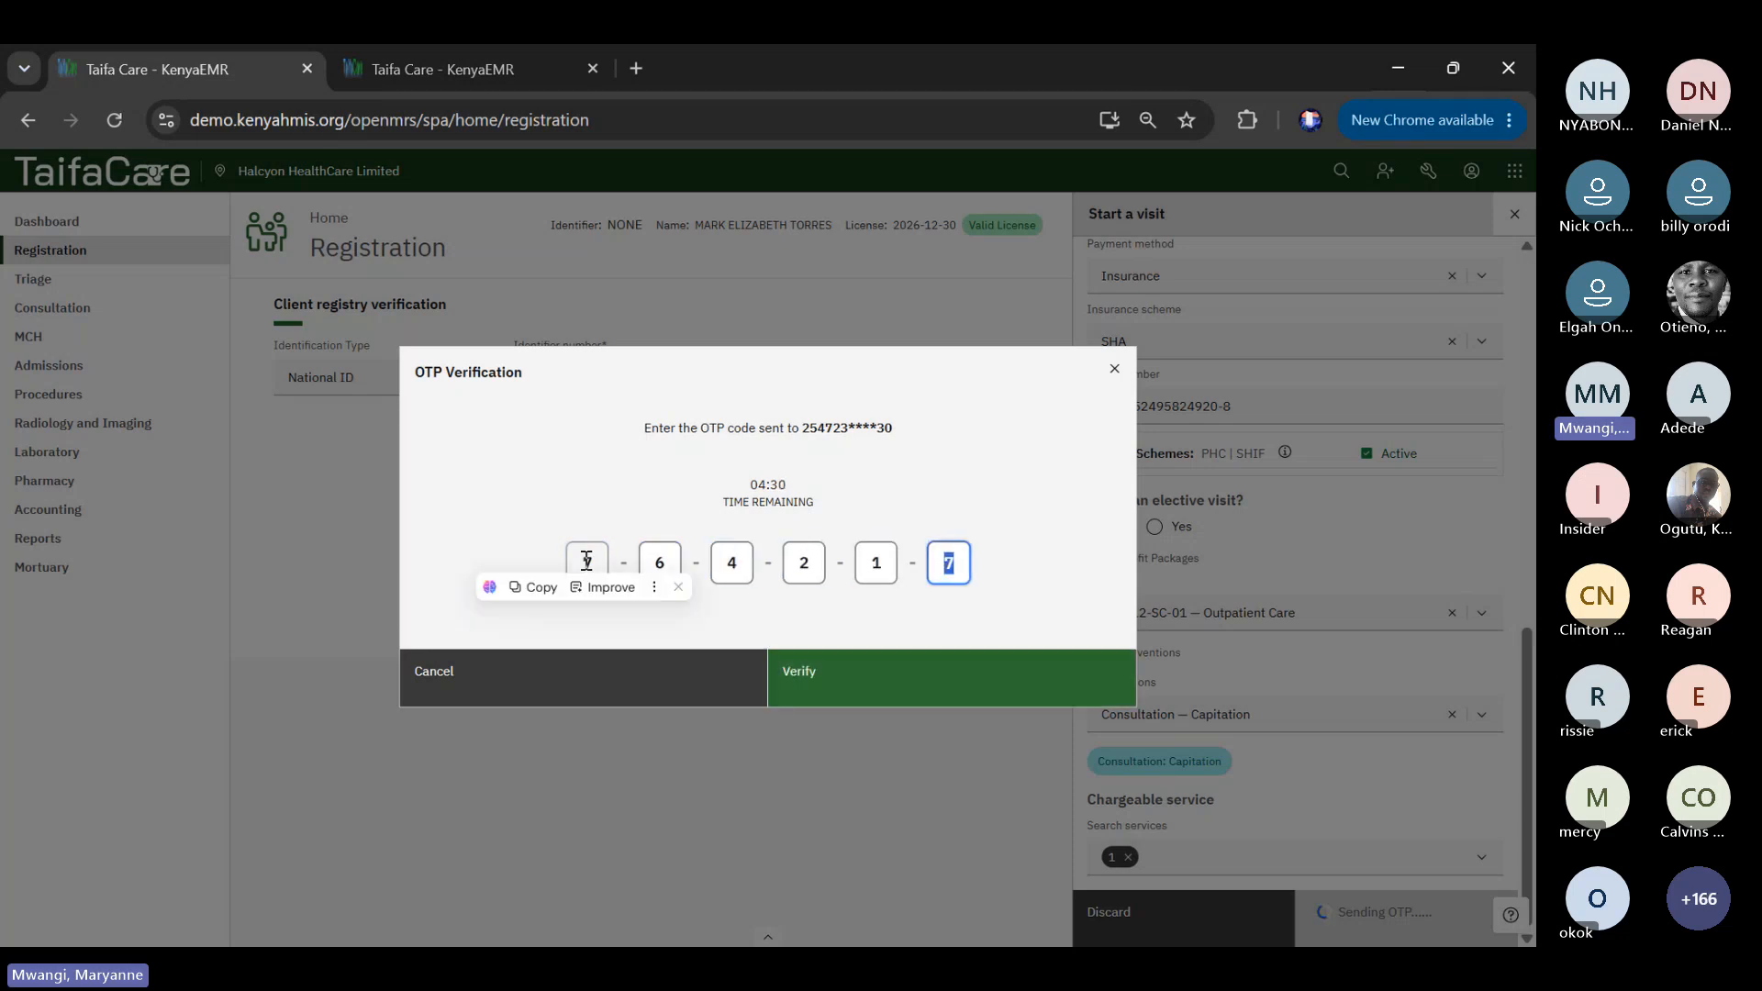
Enter the six-digit OTP code sent to the patient's phone and submit it for verification.
{"action": "left_click", "coordinate": [821, 683]}
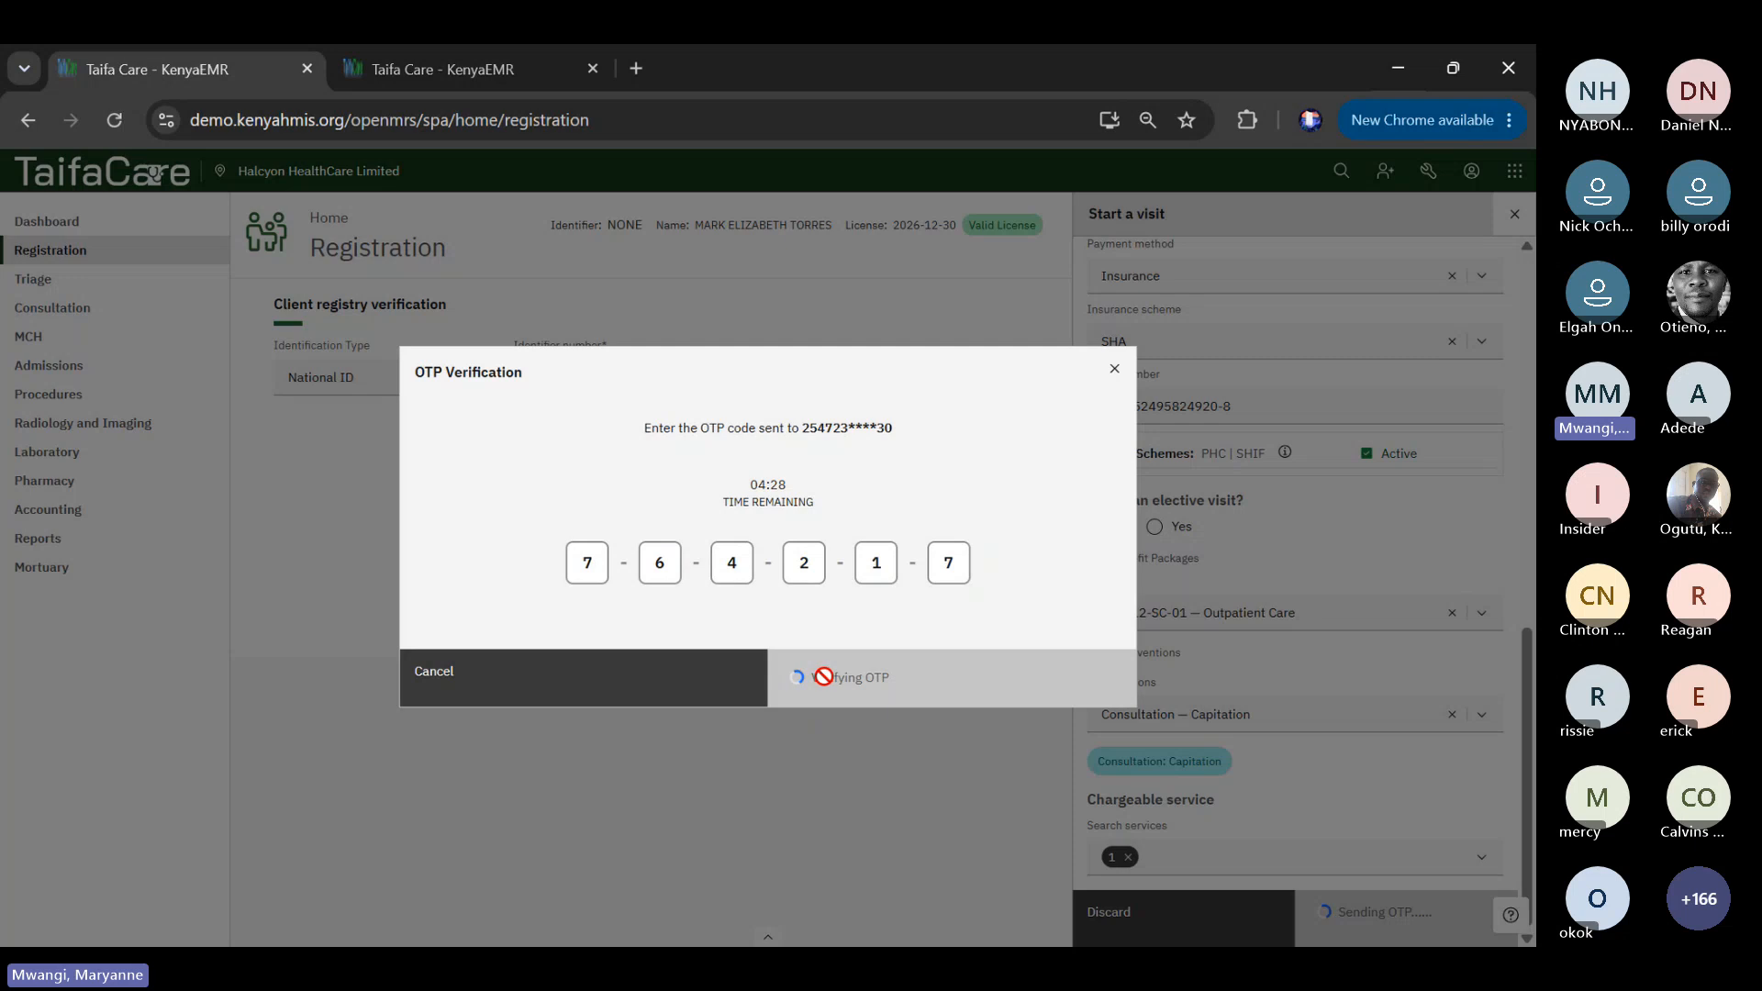